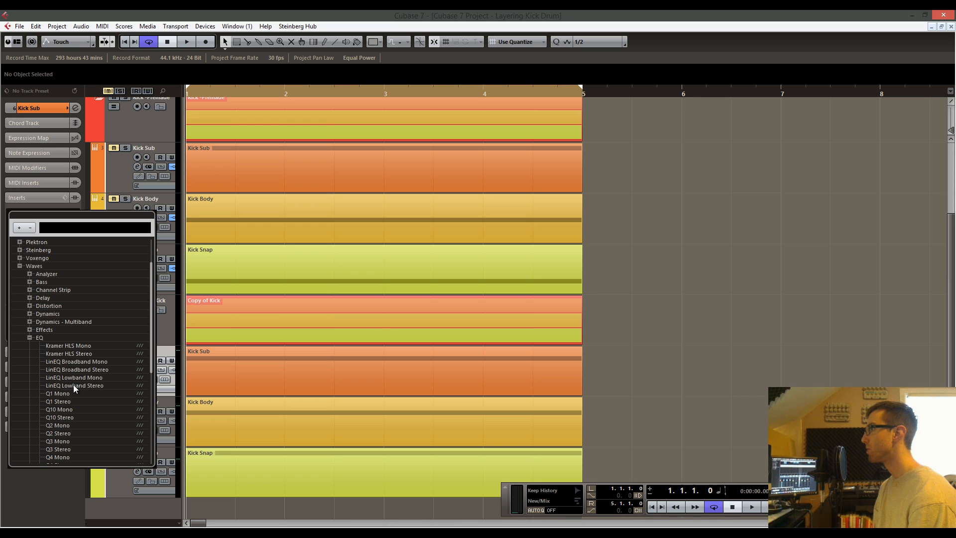
Insert the LinEQ Broadband Stereo EQ on the copied Kick Sub track, place its window beside the frequency analyser and audition the track.
click(74, 369)
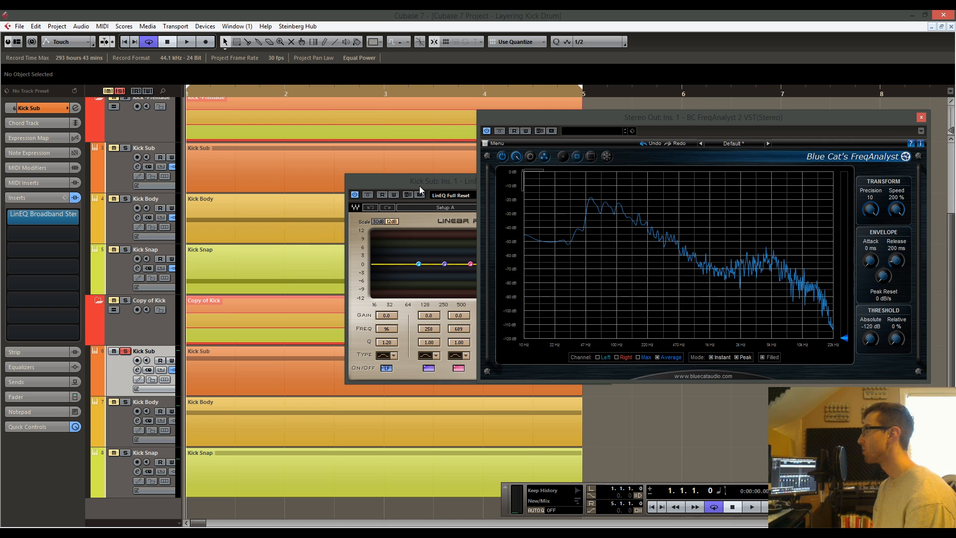
drag(419, 187, 294, 191)
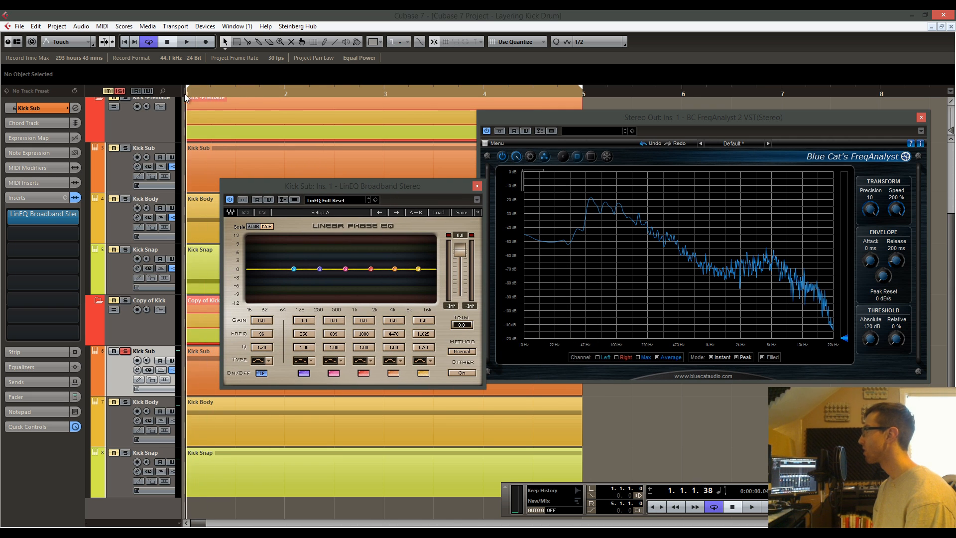
key(space)
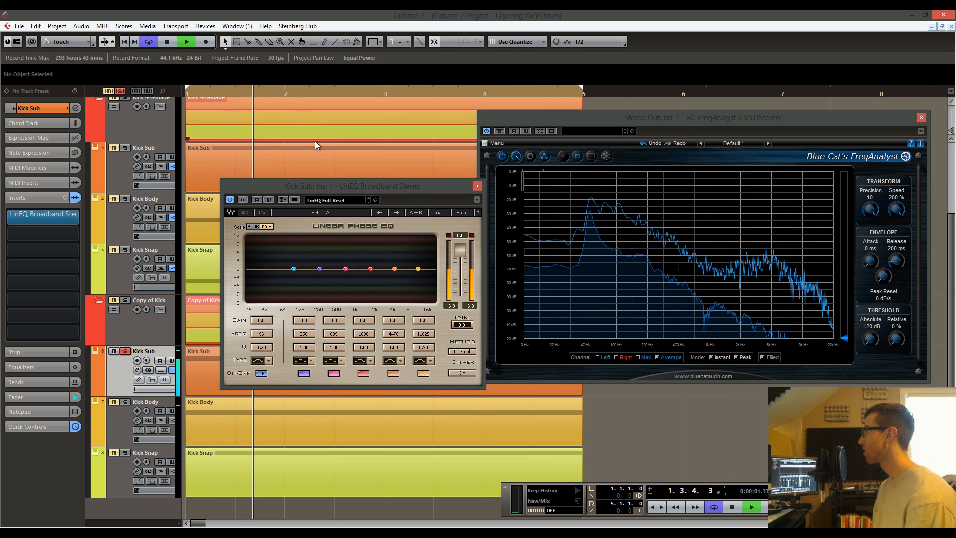
key(space)
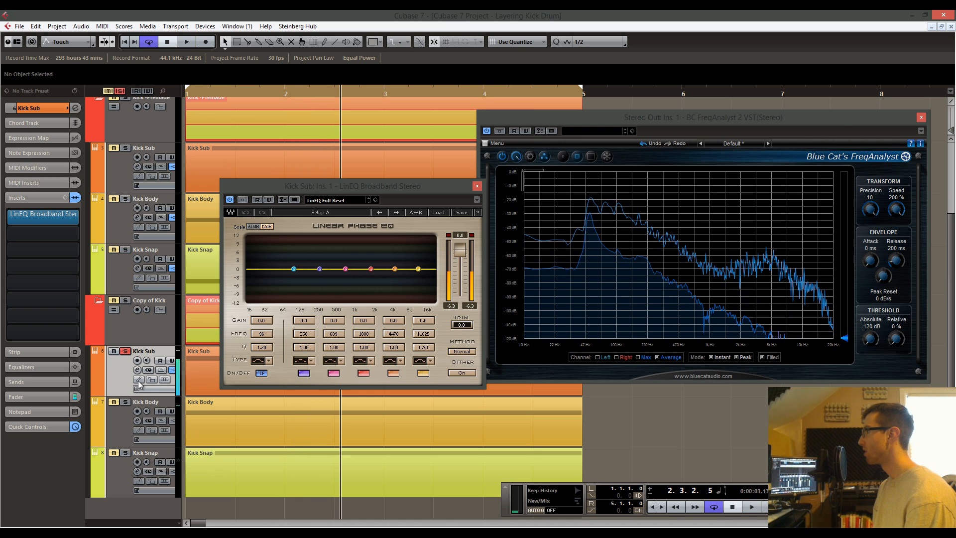
Solo the copied Kick Body and Kick Snap tracks in turn and examine each one's spectrum in the frequency analyser during playback.
click(125, 402)
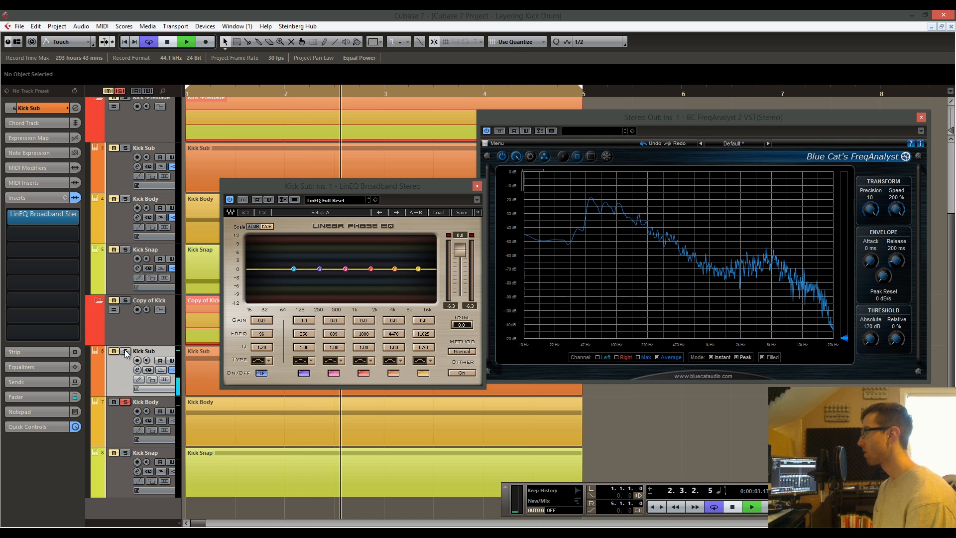
click(125, 402)
click(125, 453)
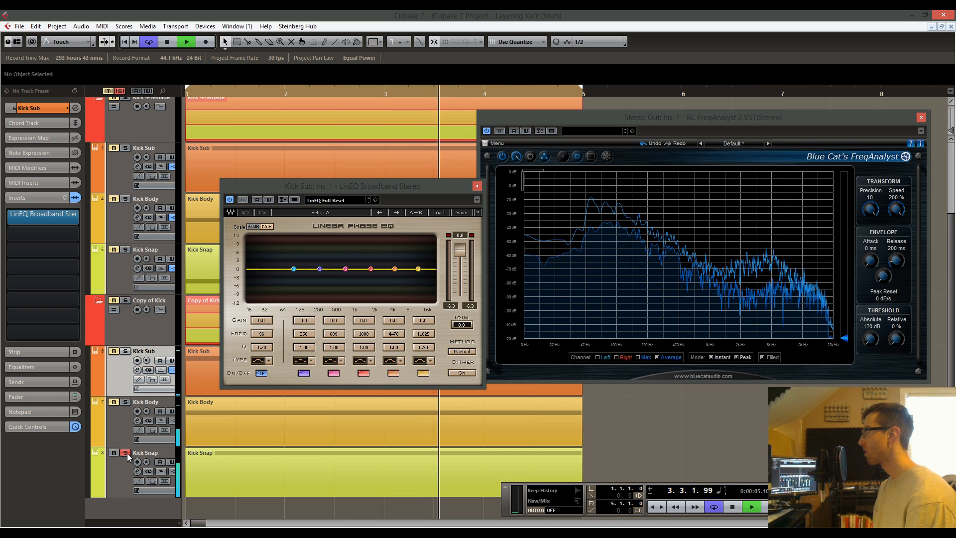
key(space)
click(125, 452)
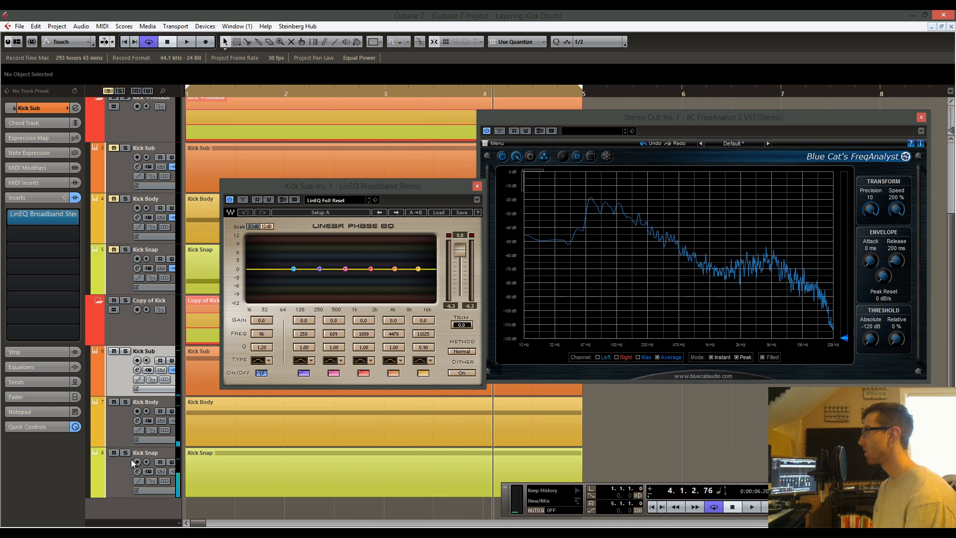
click(119, 468)
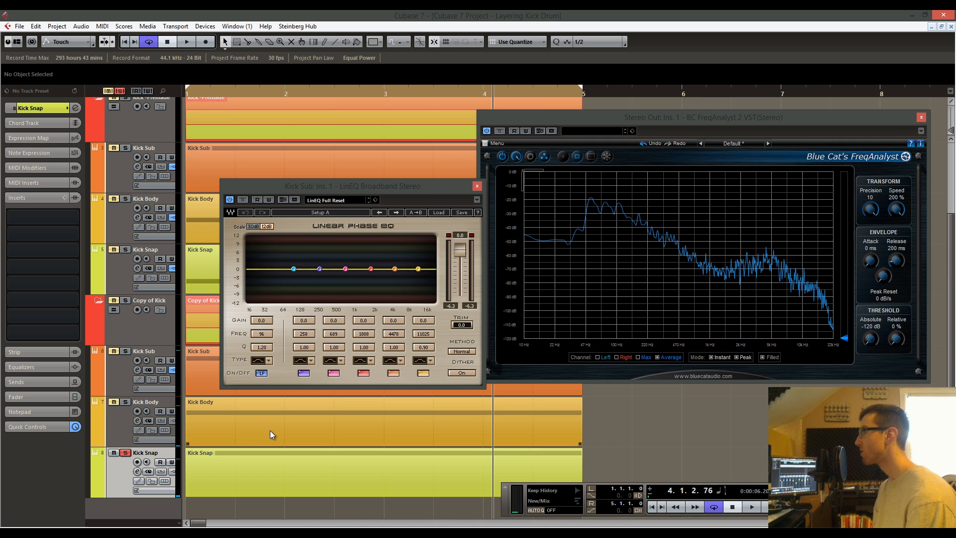
key(space)
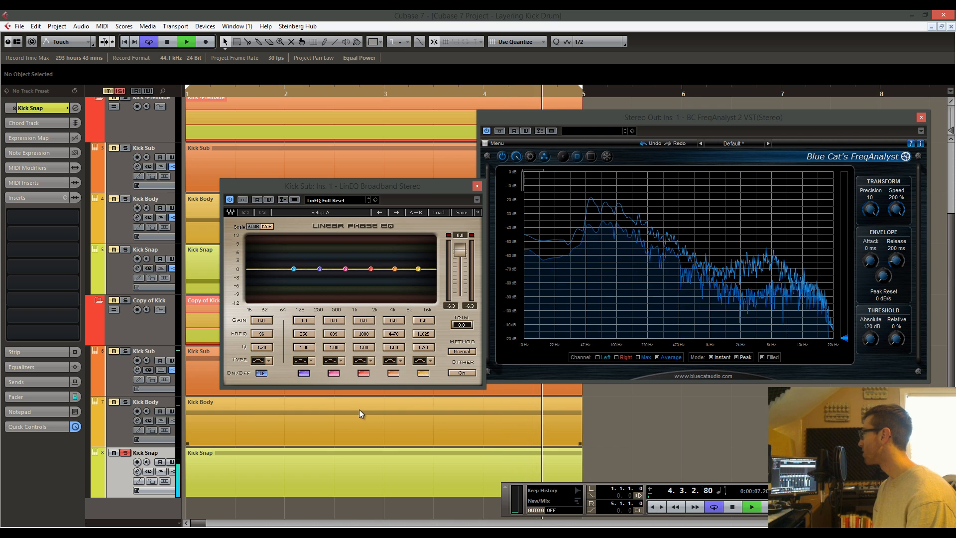
key(space)
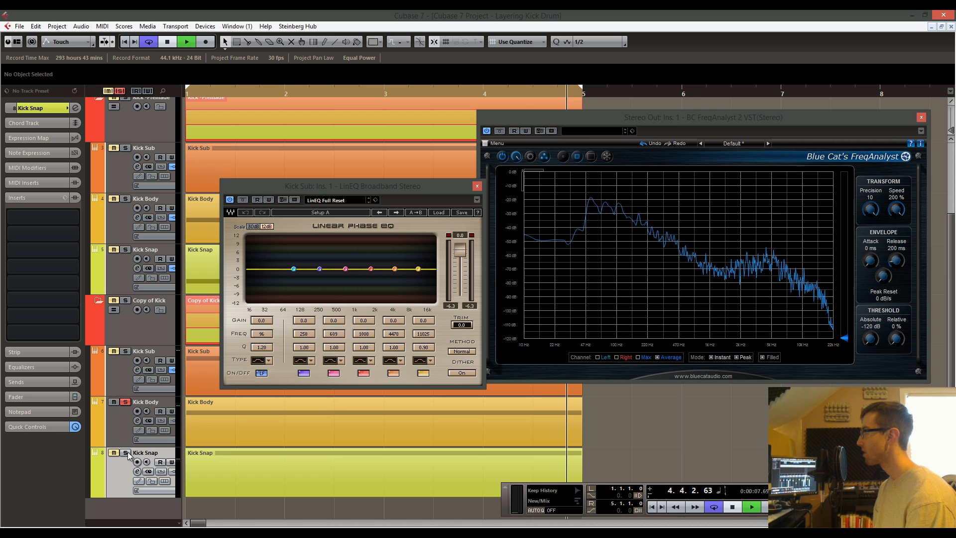
key(space)
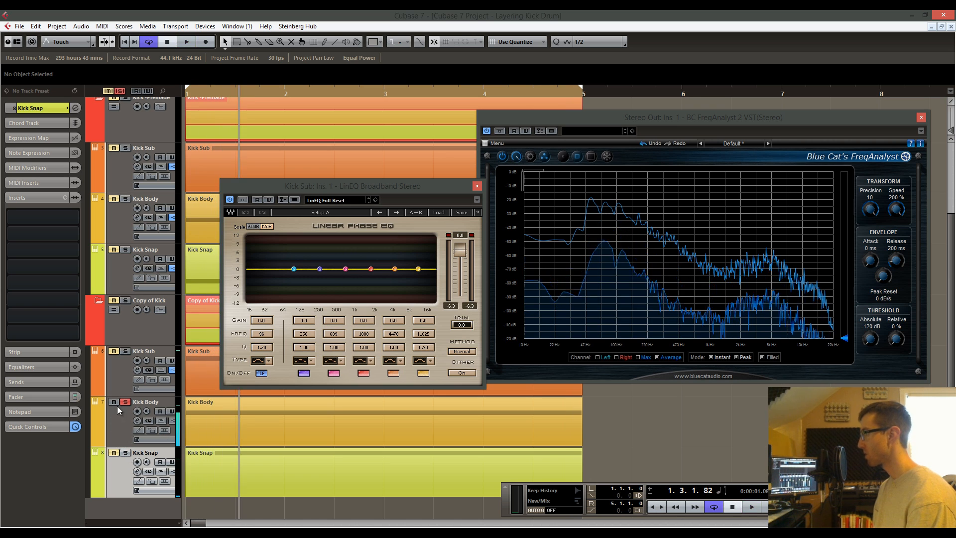
Solo only the copied Kick Sub track again and play it to examine its high-frequency content in the analyser.
click(125, 402)
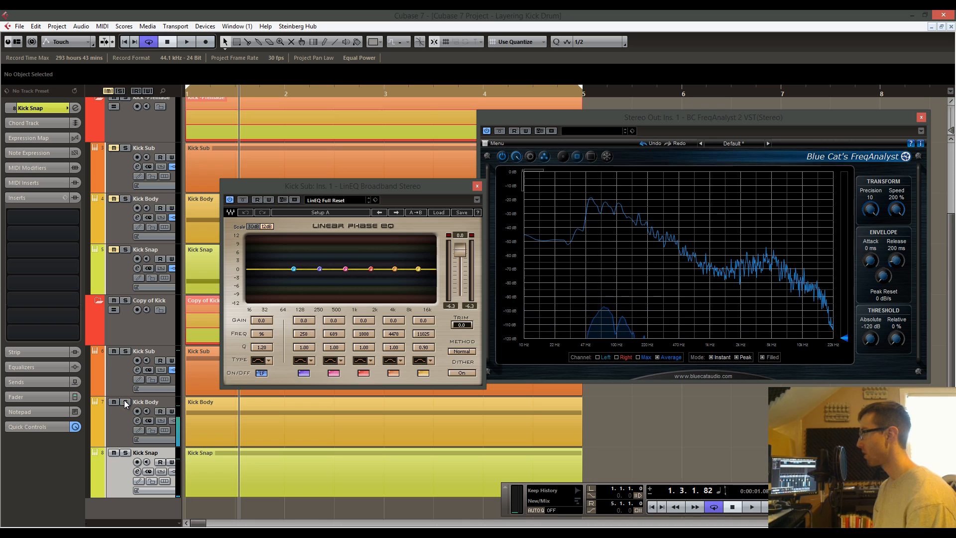
click(128, 359)
click(126, 351)
key(space)
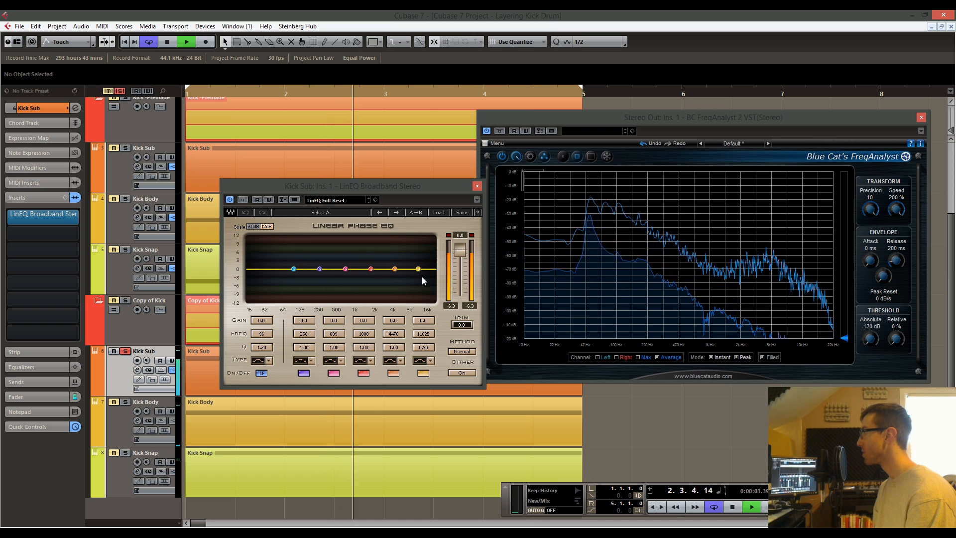
key(space)
Turn the highest EQ band on Kick Sub into a Resonant Low-Pass filter at 3359 Hz with a gain of -0.9.
click(430, 360)
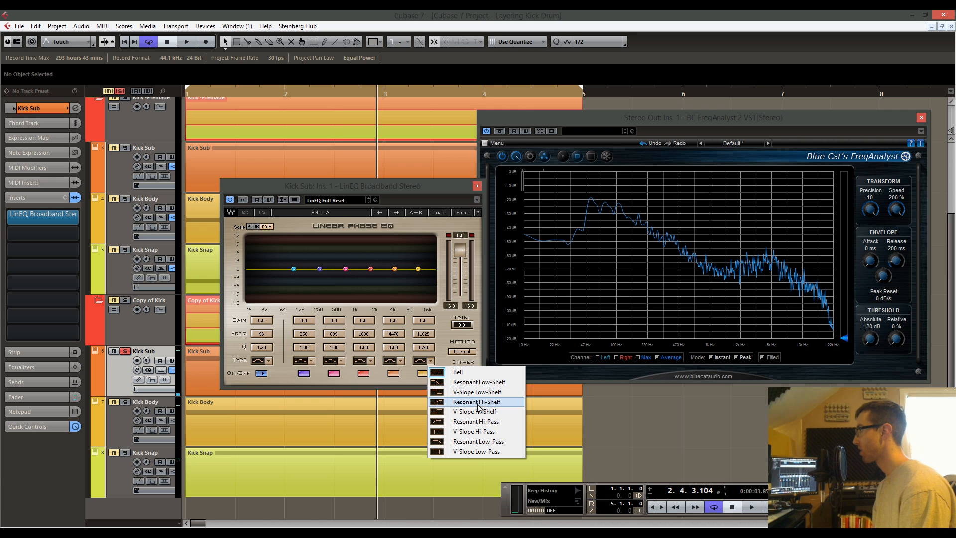
click(475, 442)
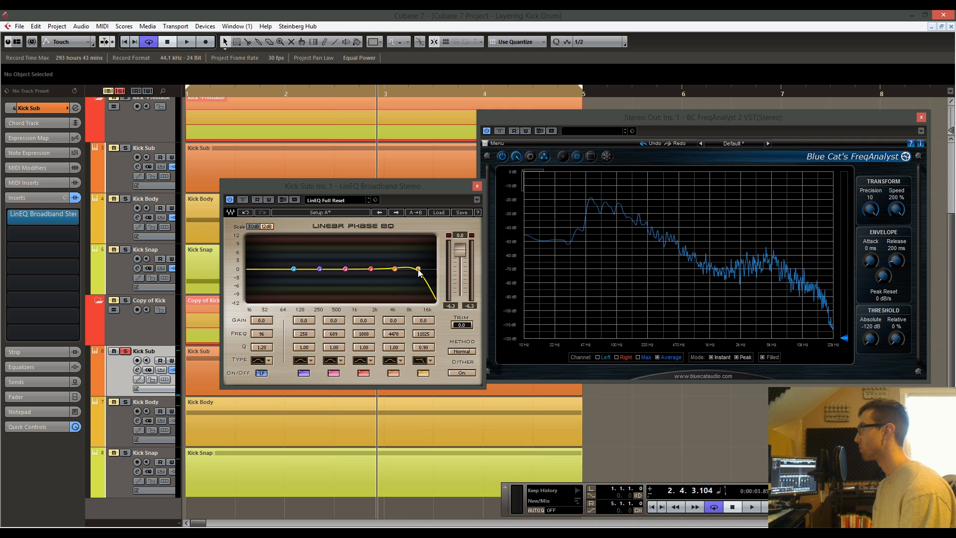
click(186, 42)
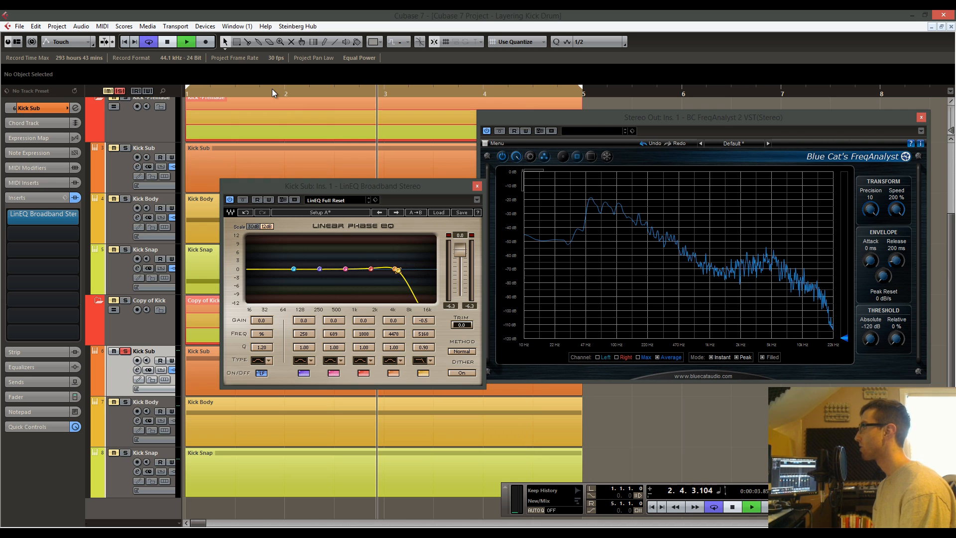
drag(398, 271, 368, 271)
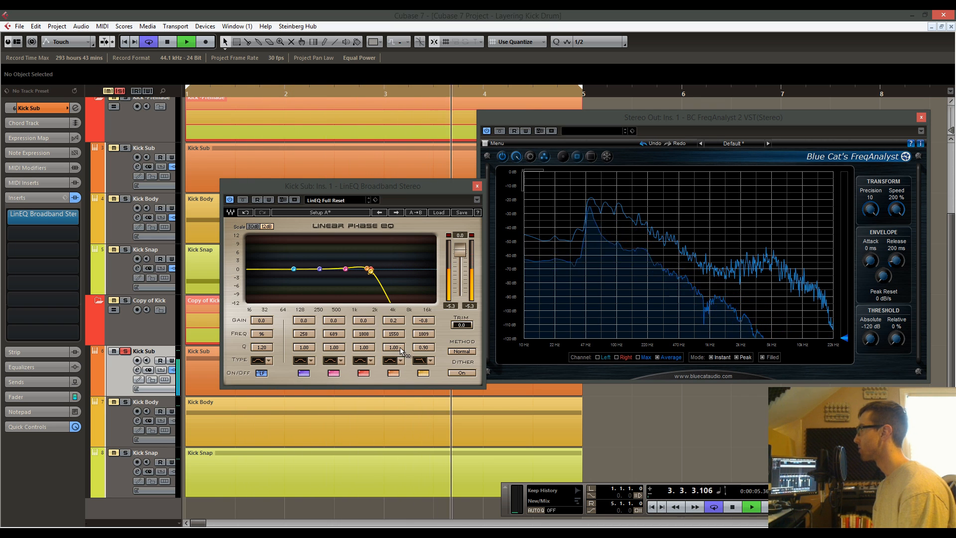
mouse_move(427, 333)
mouse_down()
mouse_move(367, 334)
mouse_move(518, 336)
mouse_move(495, 338)
mouse_move(553, 348)
mouse_move(440, 338)
mouse_up()
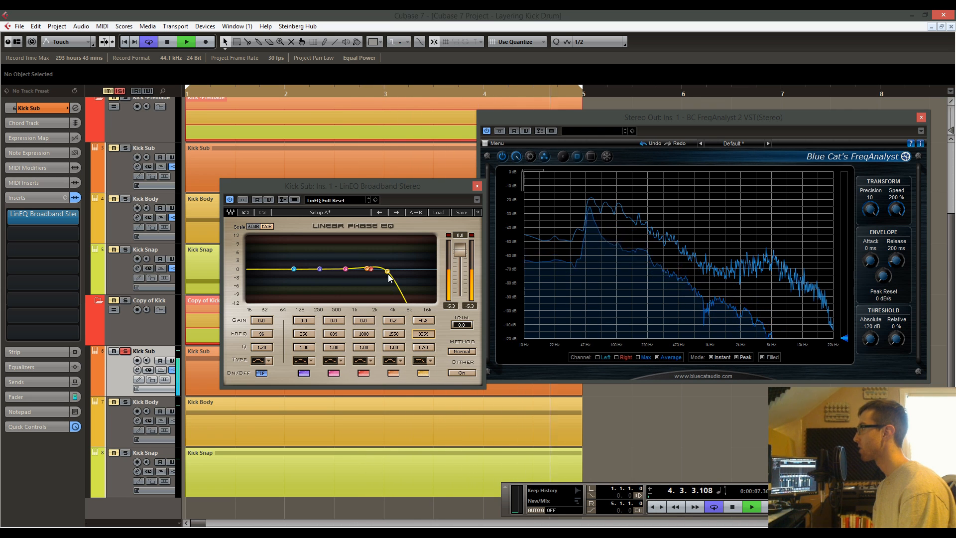
drag(389, 274, 389, 277)
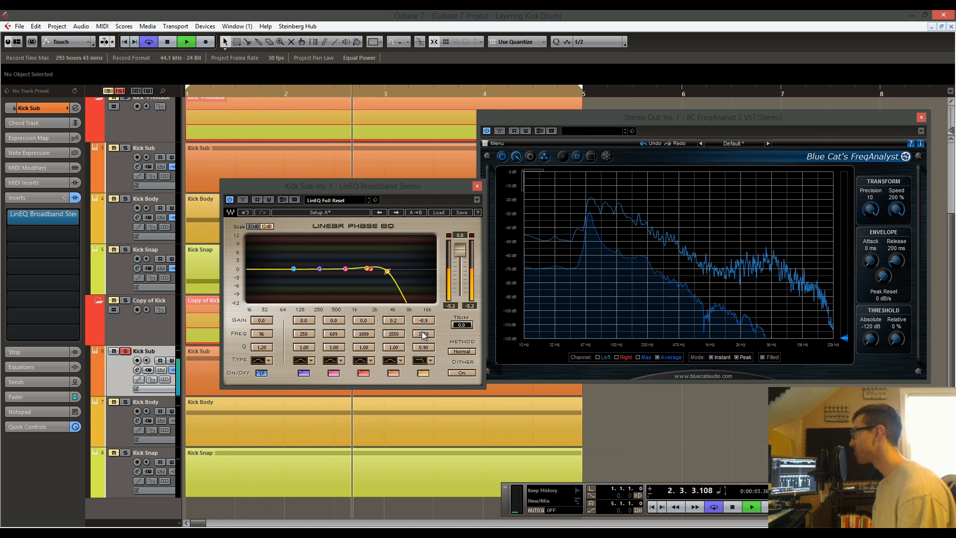
Set the lowest EQ band on Kick Sub to a Hi-Pass filter at 22 Hz with a Q of 2.00.
key(space)
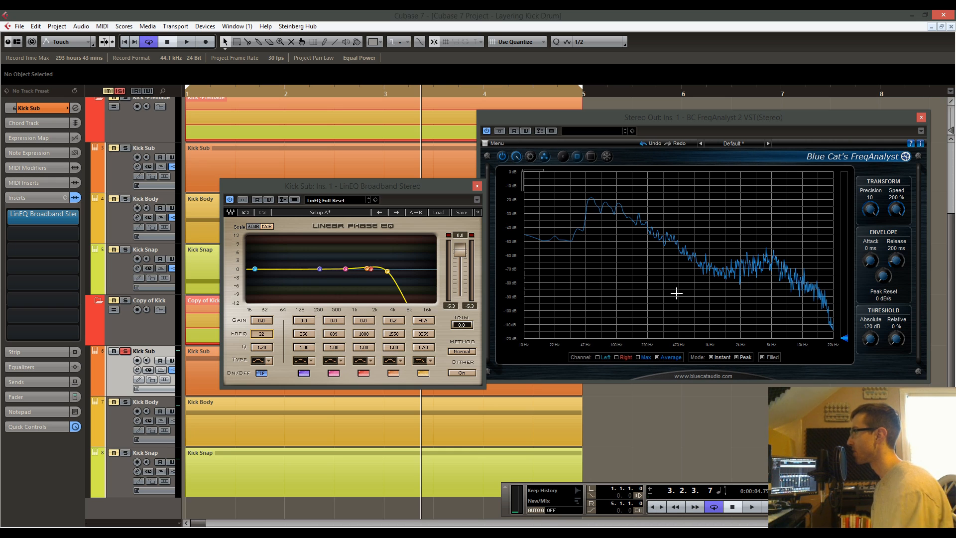
click(269, 361)
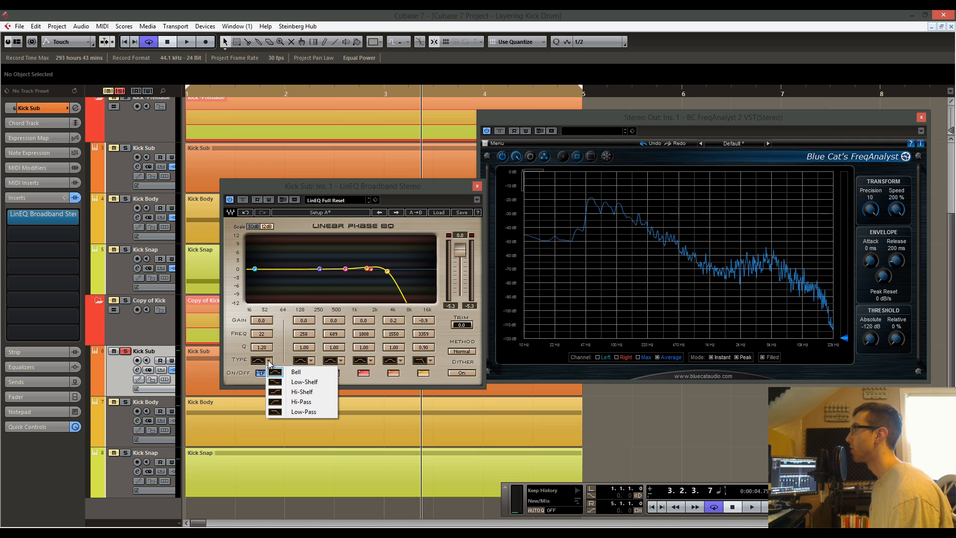
click(312, 402)
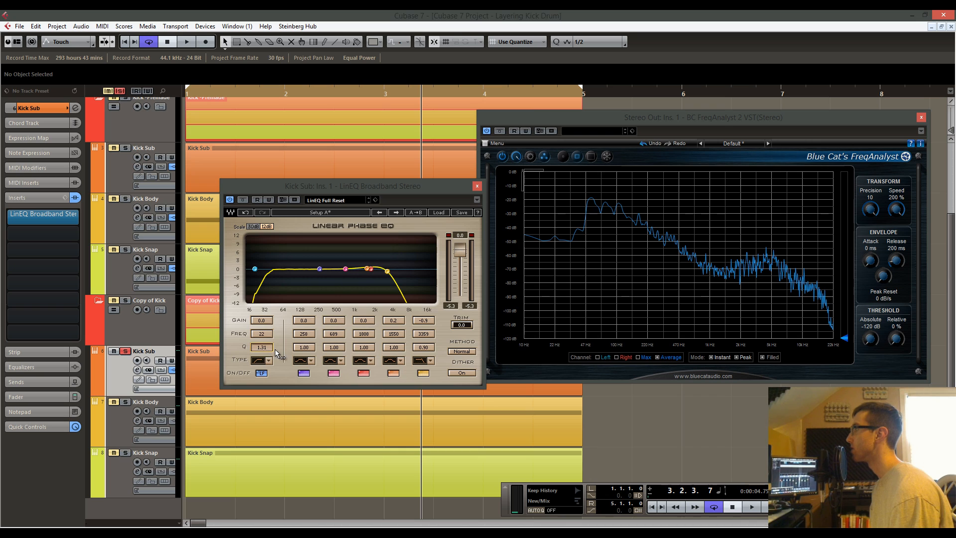
click(255, 92)
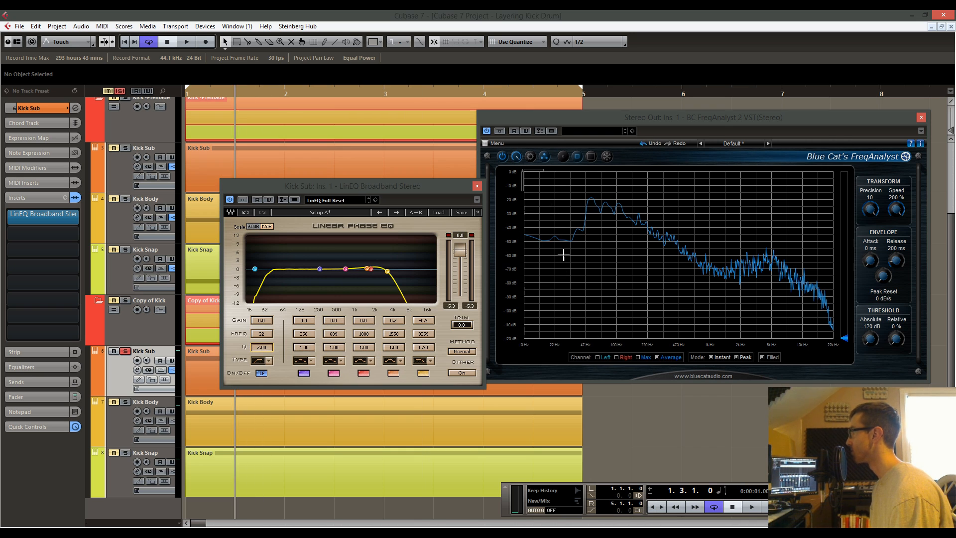
Compare Kick Sub's lowest frequencies in the analyser during playback with the Hi-Pass band repeatedly bypassed and re-enabled.
drag(549, 274, 531, 332)
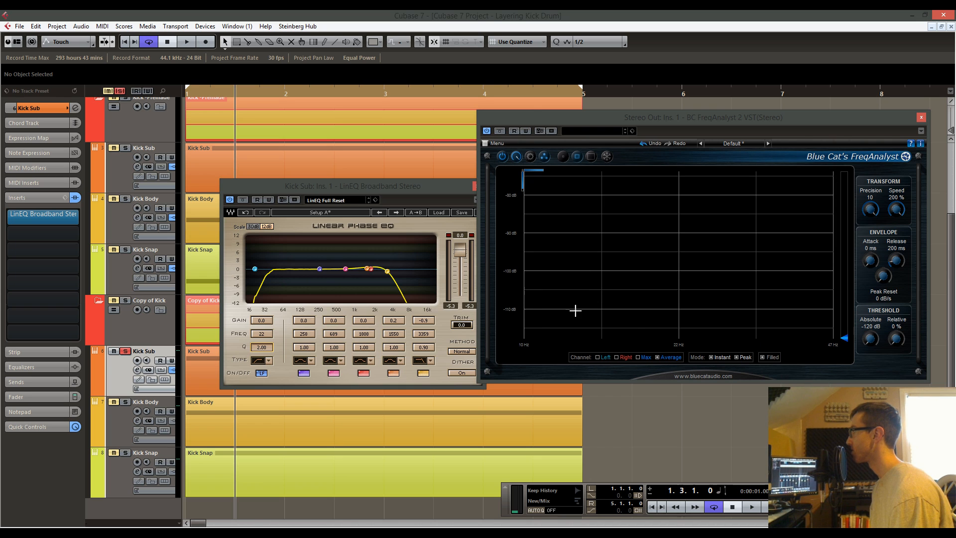
double_click(532, 302)
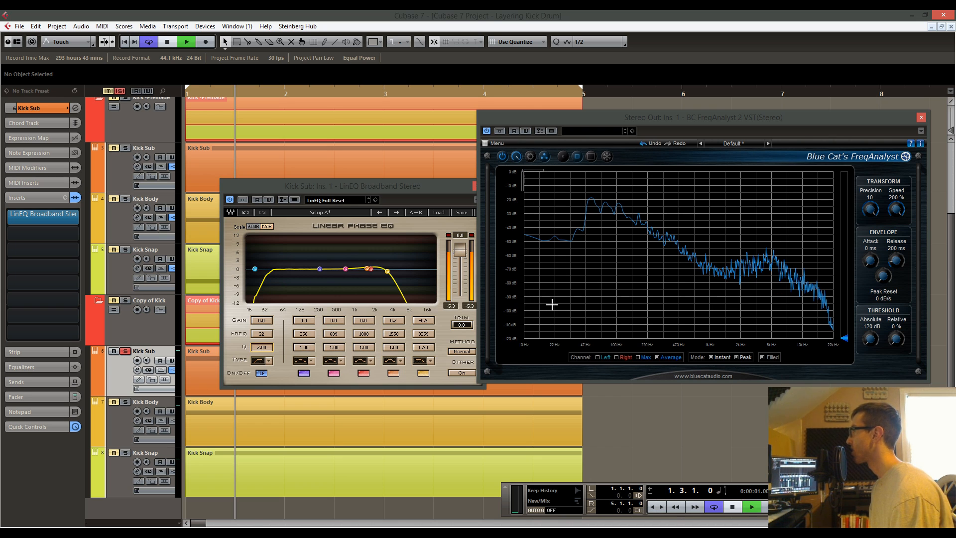
key(space)
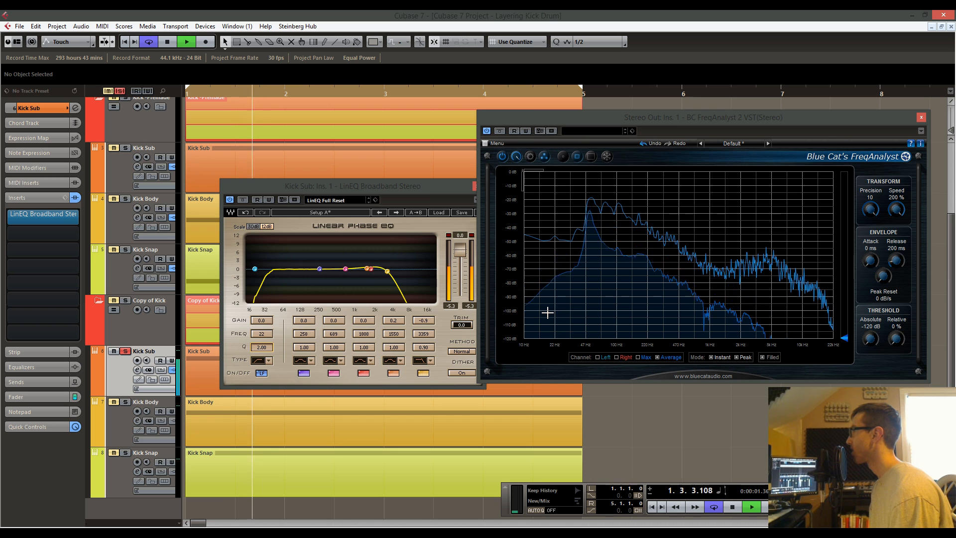
click(262, 374)
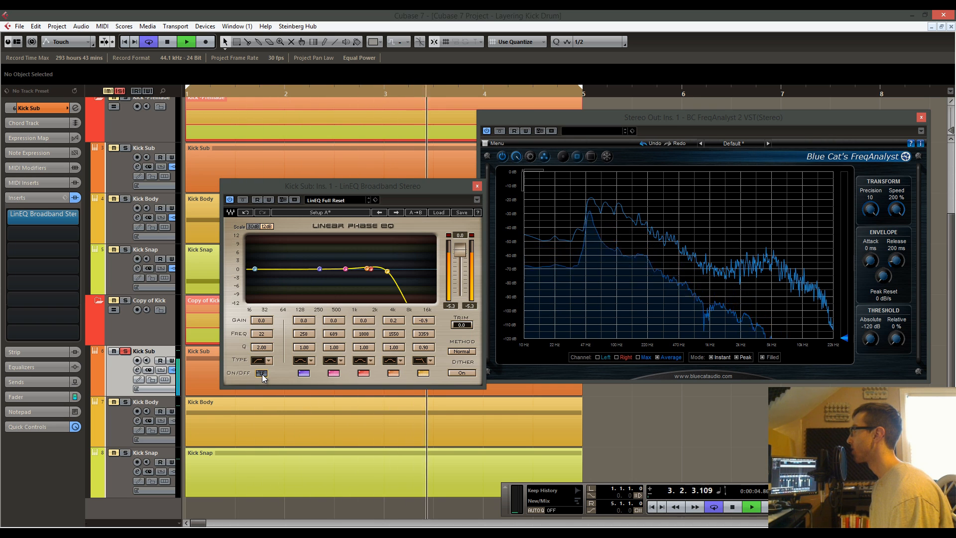
click(262, 374)
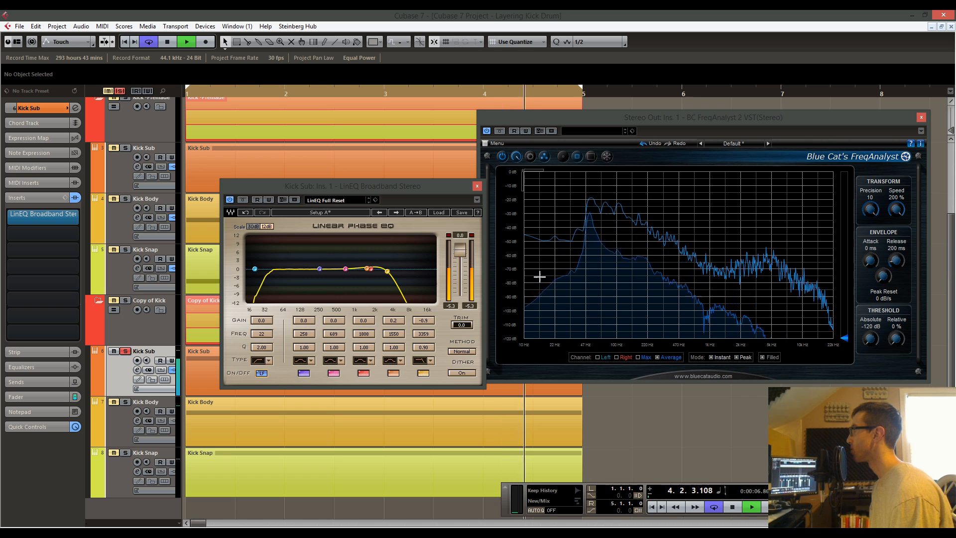
click(262, 373)
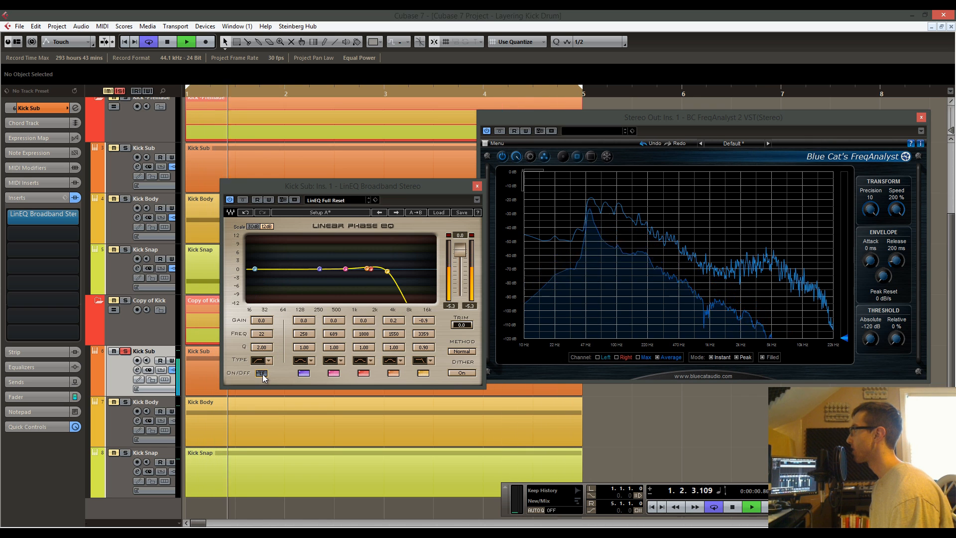
click(262, 374)
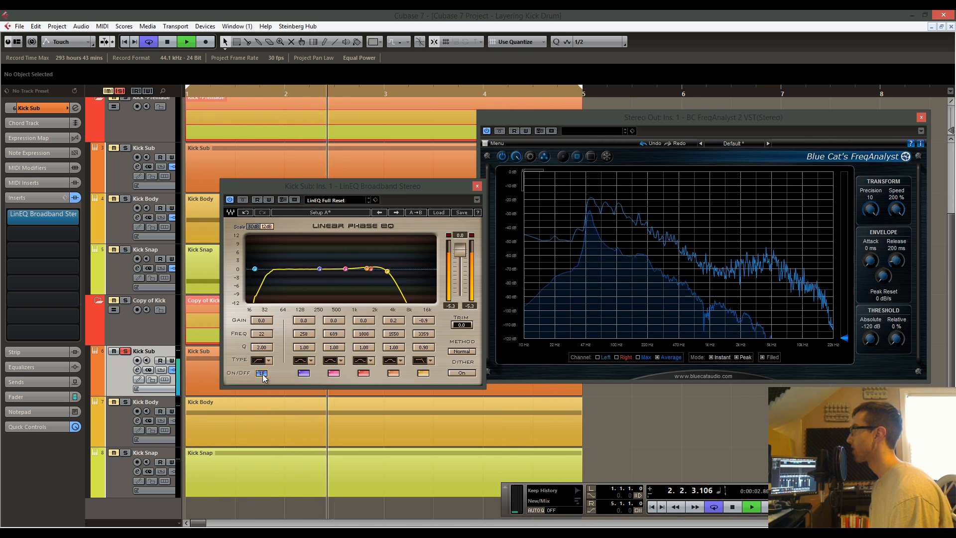
click(262, 374)
click(262, 374)
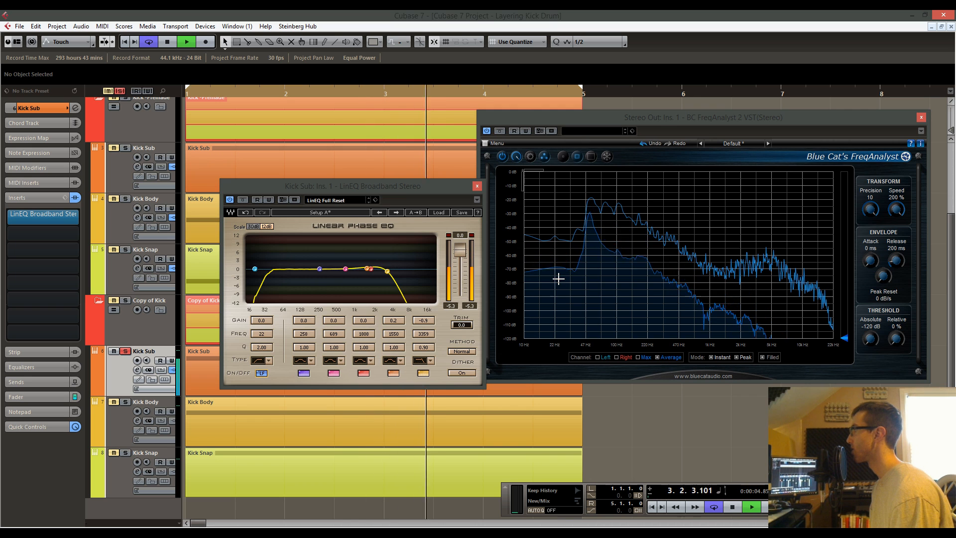
click(262, 373)
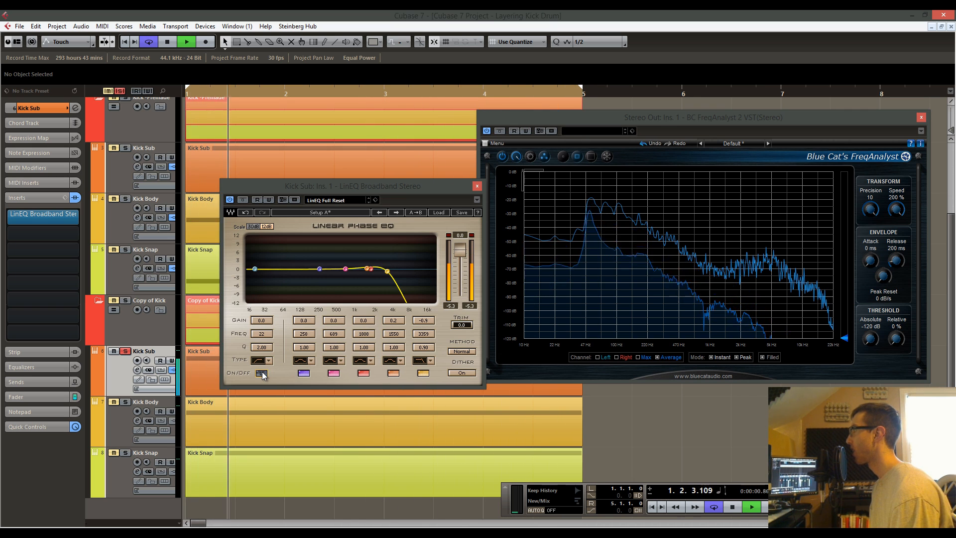
click(262, 373)
key(space)
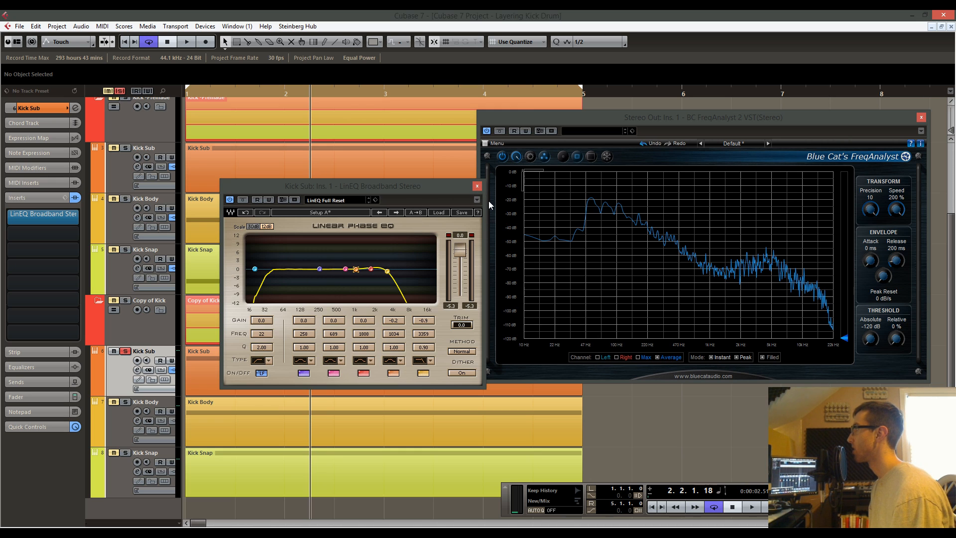
Close the Kick Sub EQ and play the soloed track to examine its waveform in the s(M)exoscope oscilloscope.
click(479, 186)
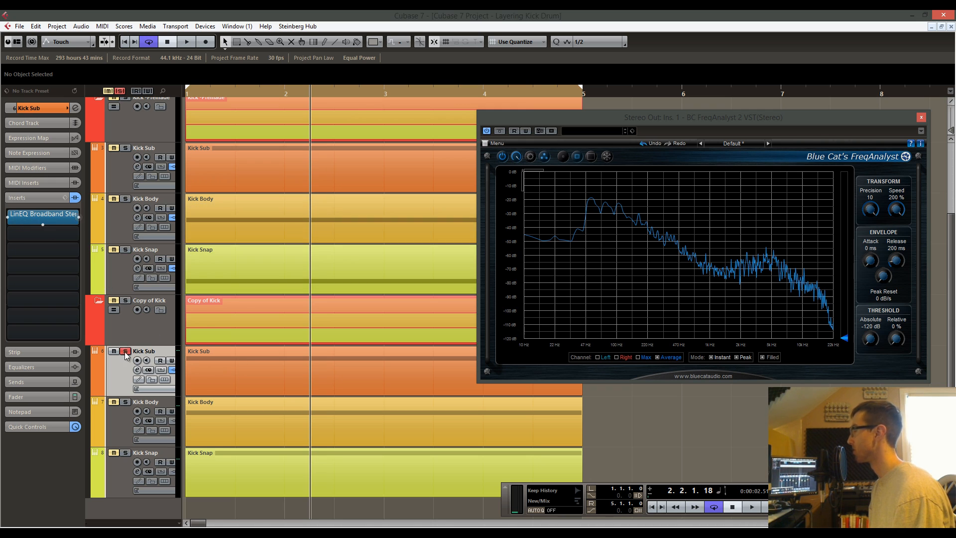
key(space)
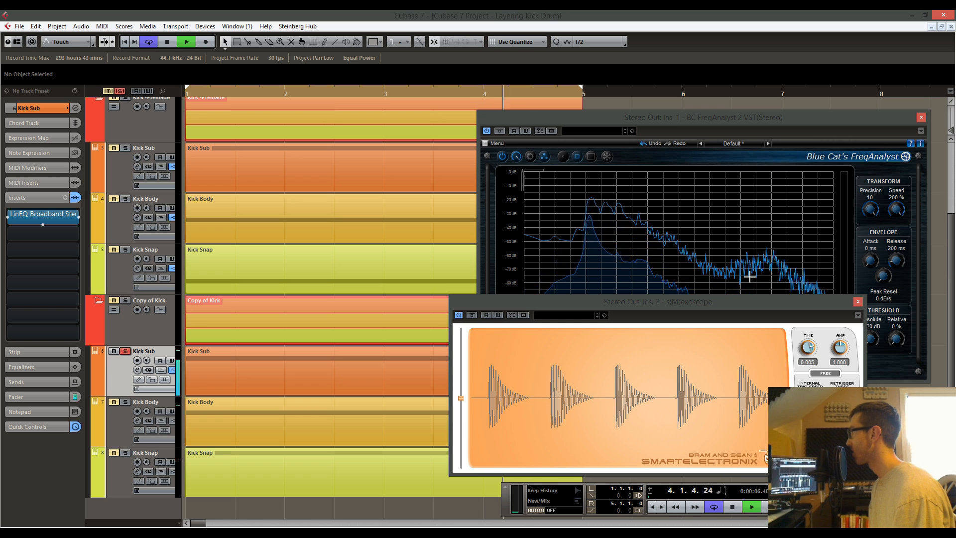
Close the s(M)exoscope oscilloscope and stop playback.
drag(673, 301, 713, 303)
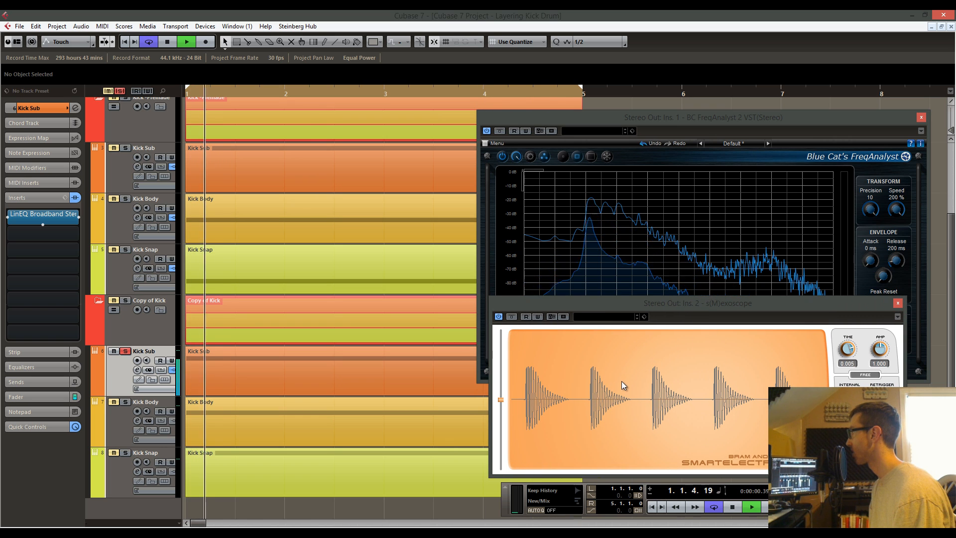
click(898, 303)
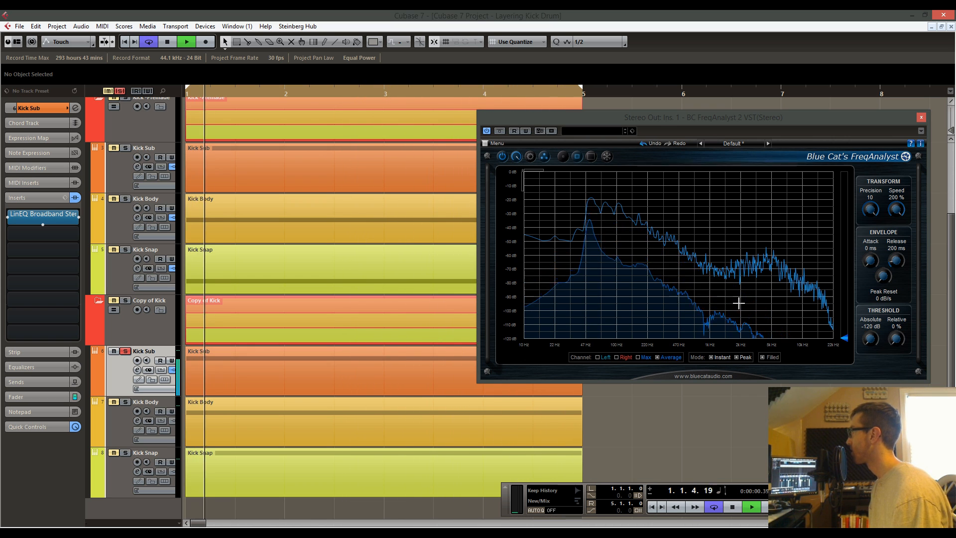
key(space)
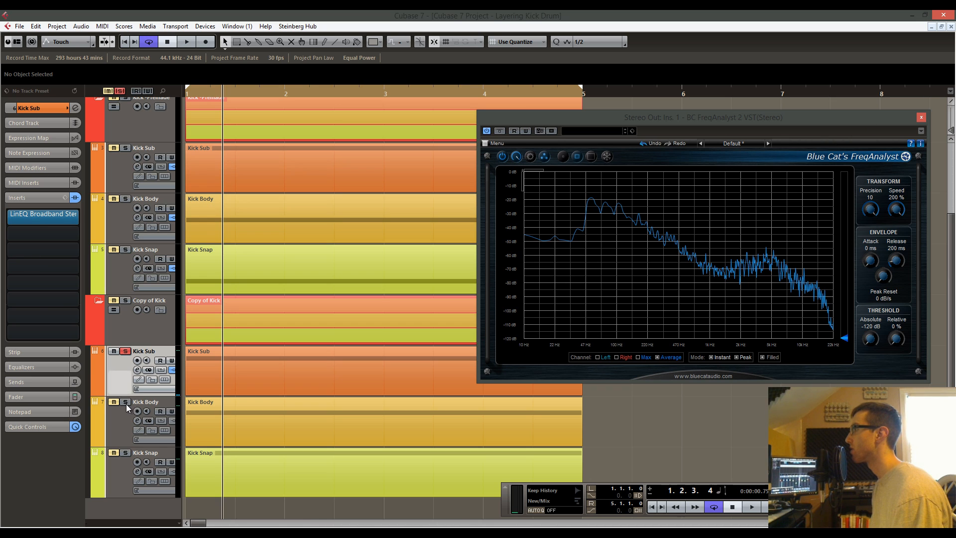
Solo the Kick Body layer in the copied kick folder and insert the Waves LinEQ Broadband Stereo equaliser on it.
click(121, 415)
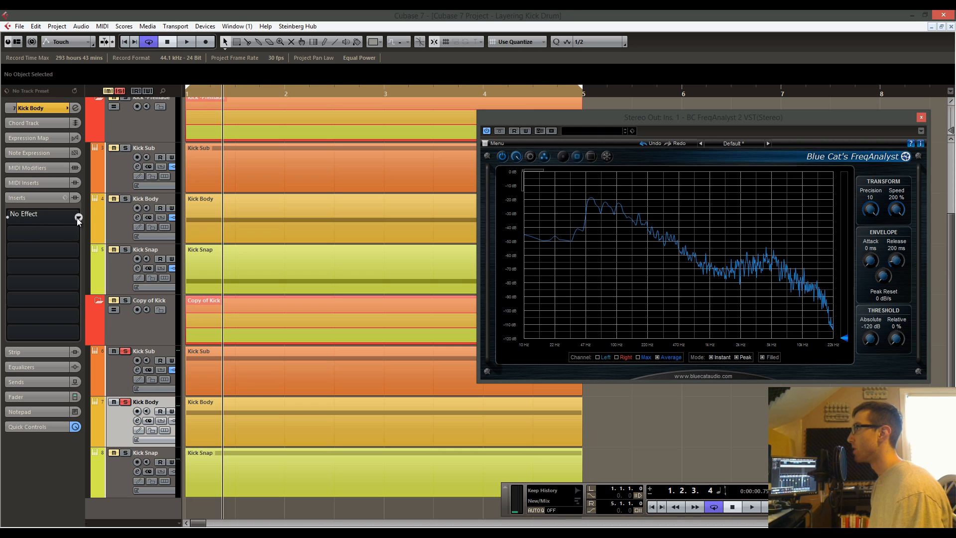
click(78, 218)
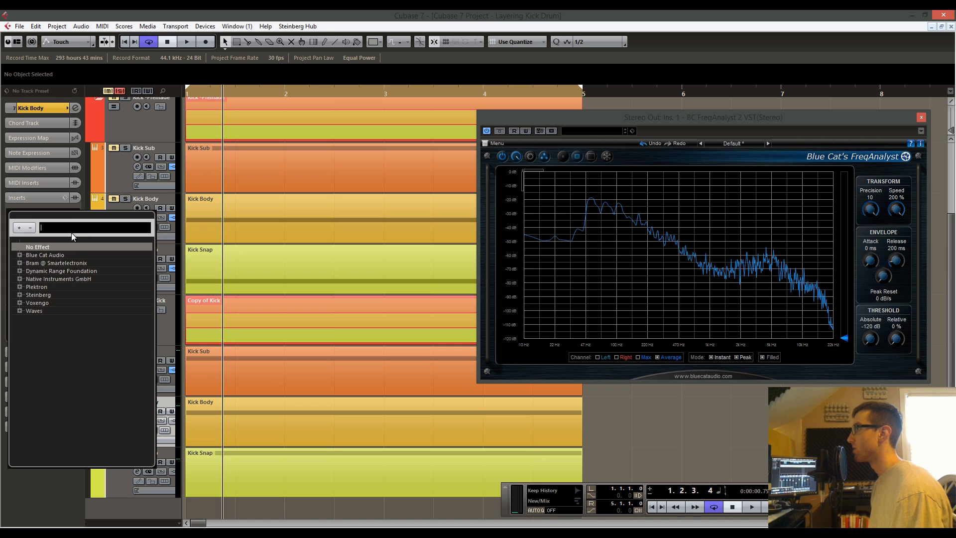
click(20, 310)
click(30, 382)
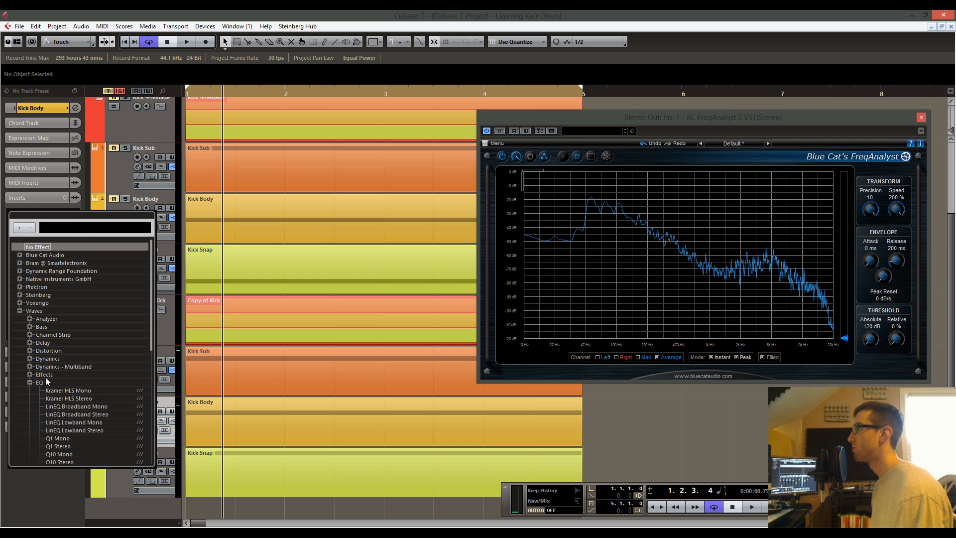
scroll(46, 377, down, 2)
click(80, 370)
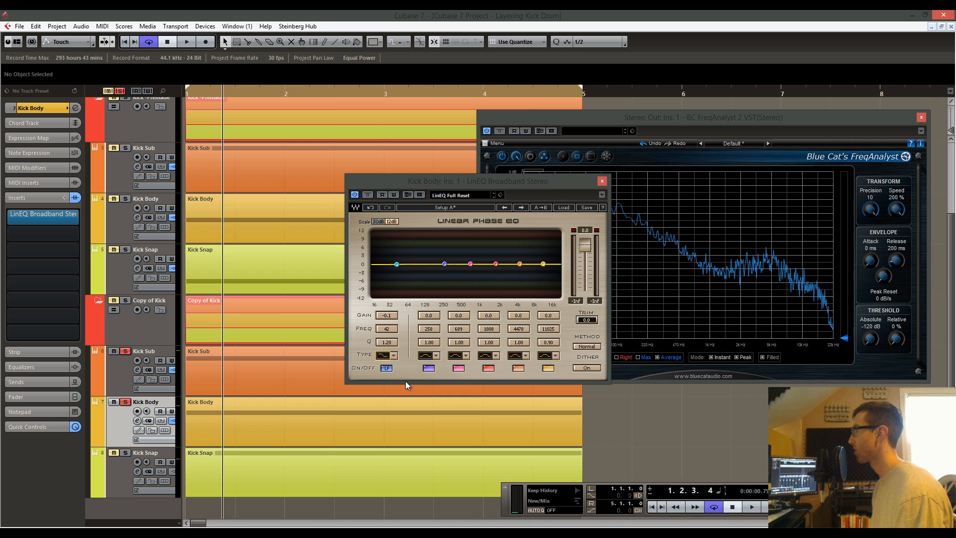
Set Kick Body's lowest EQ band to a Hi-Pass filter at 144 Hz while it plays alone, and solo Kick Sub with it again.
click(393, 355)
click(413, 397)
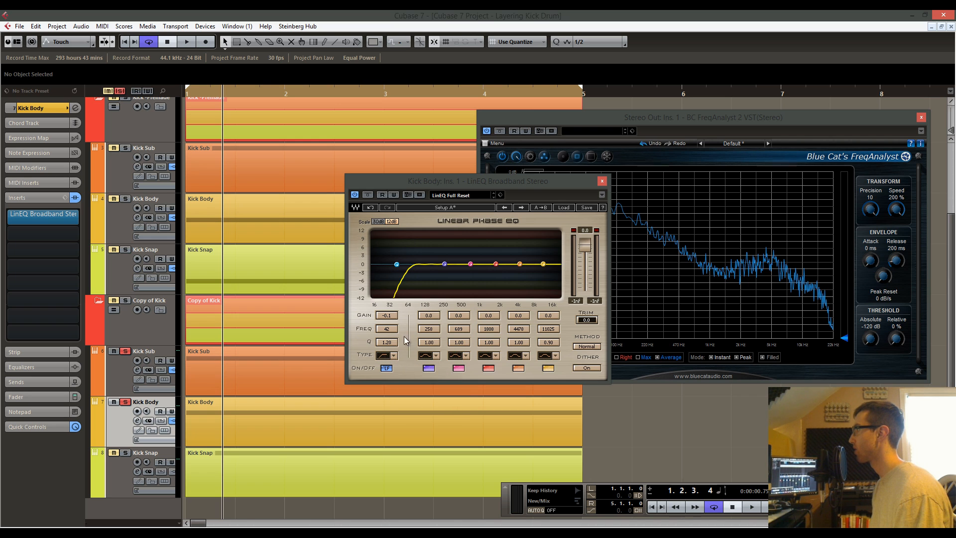
key(space)
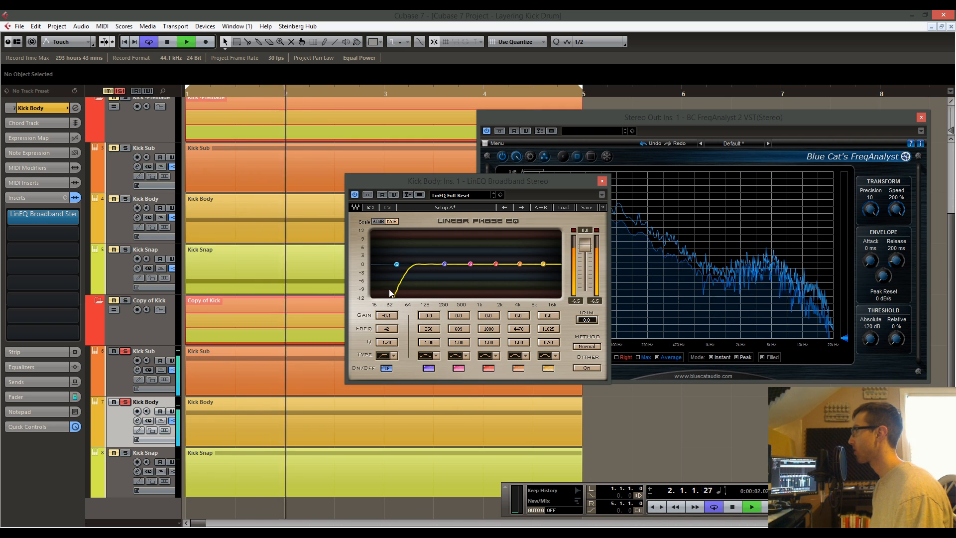
click(126, 351)
drag(520, 182, 346, 186)
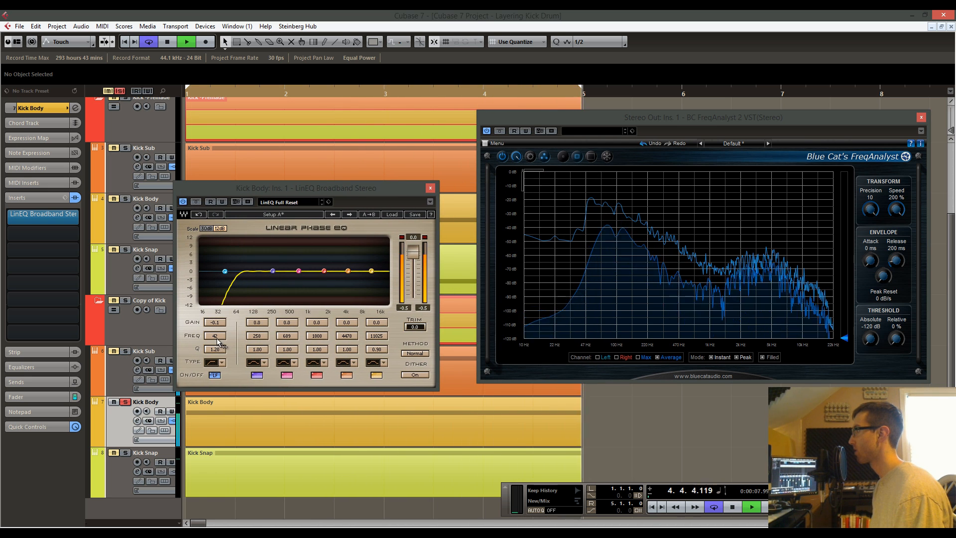
mouse_move(216, 338)
mouse_down()
mouse_move(241, 338)
mouse_move(216, 338)
mouse_up()
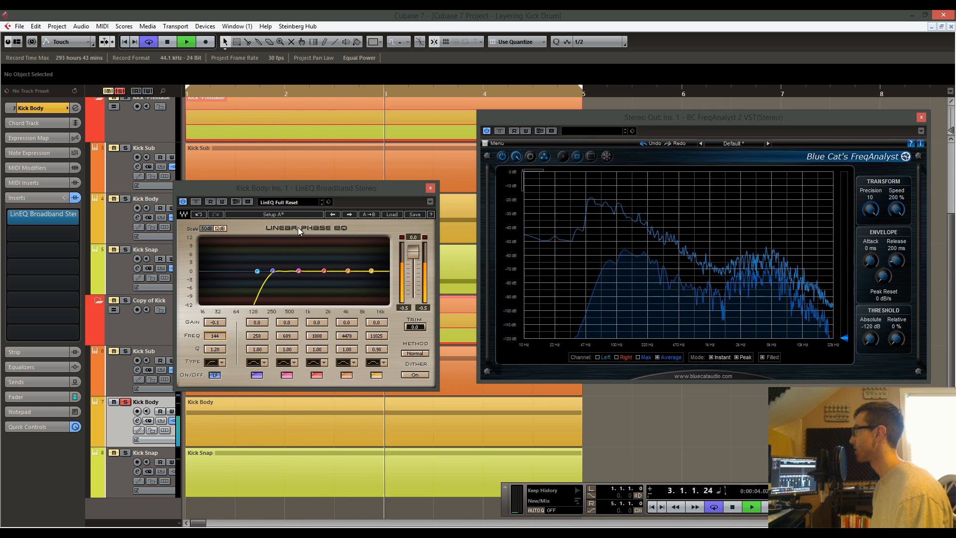
drag(328, 189, 432, 175)
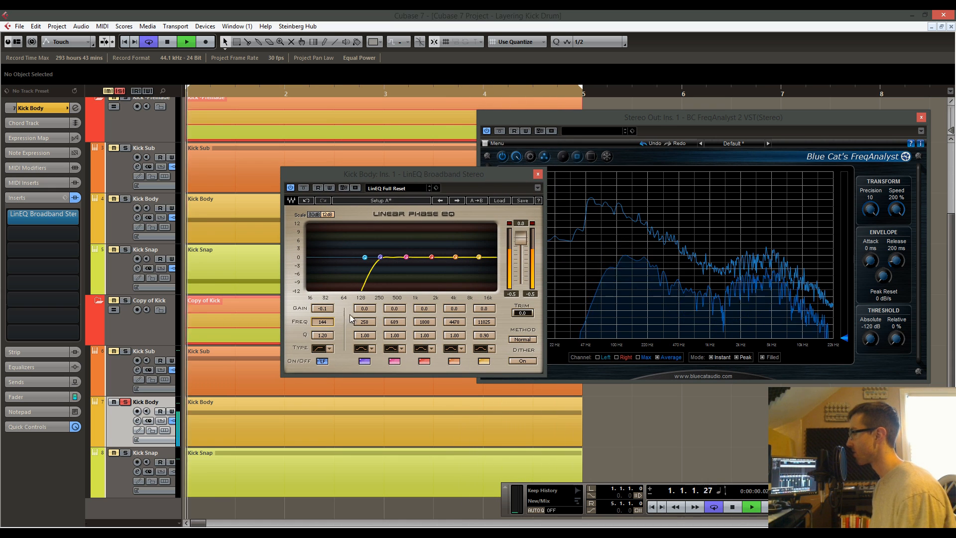
click(125, 351)
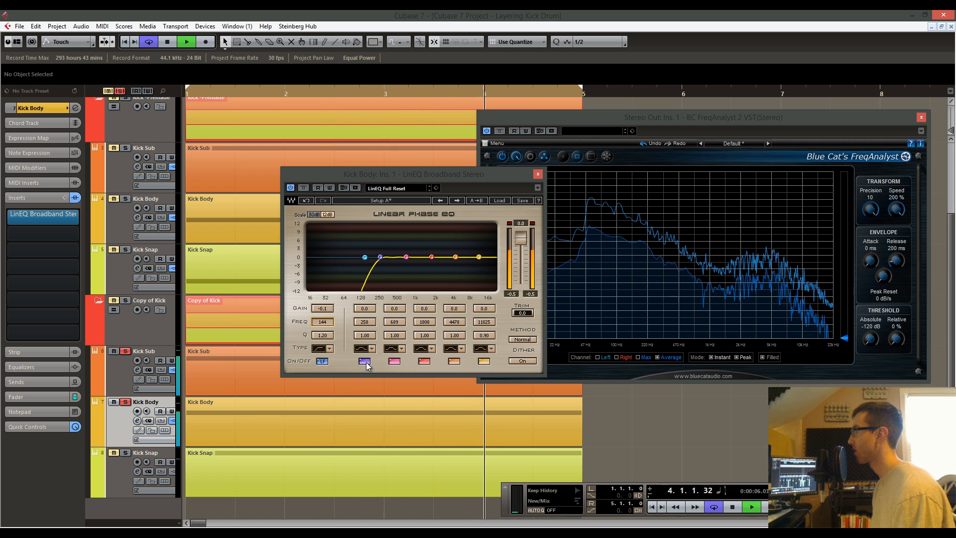
Compare the combined Kick Sub and Kick Body spectrum during playback with Kick Body's Hi-Pass band bypassed and enabled.
click(324, 362)
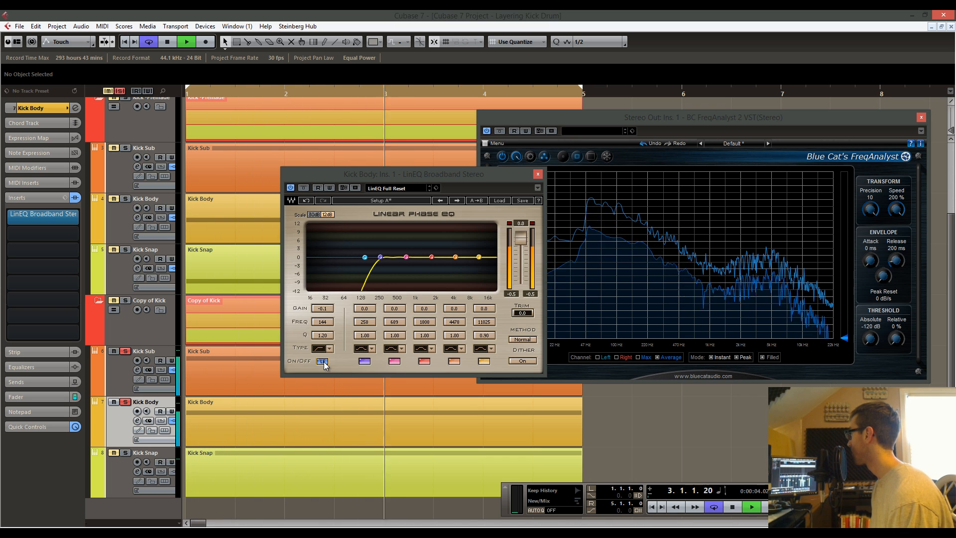
click(324, 362)
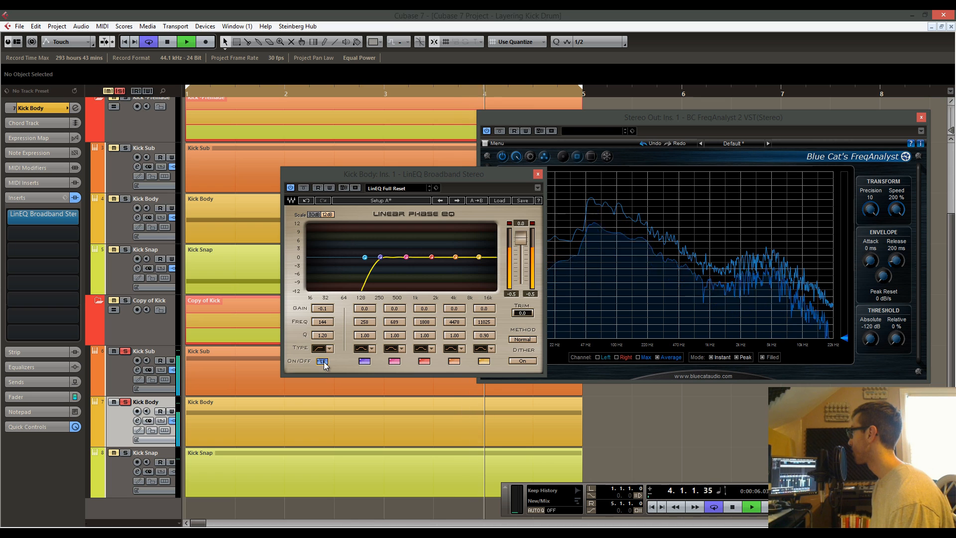
key(space)
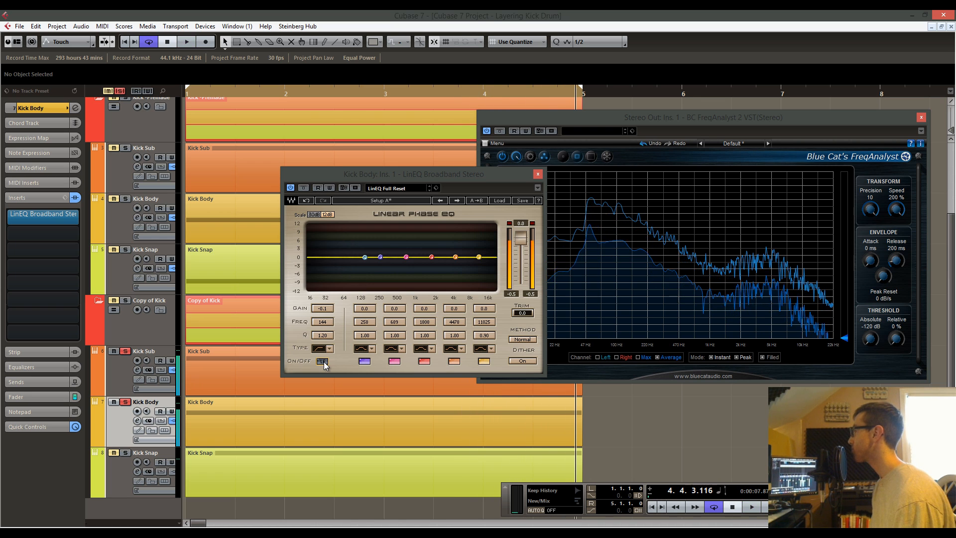
drag(275, 95, 177, 98)
drag(465, 171, 408, 156)
key(space)
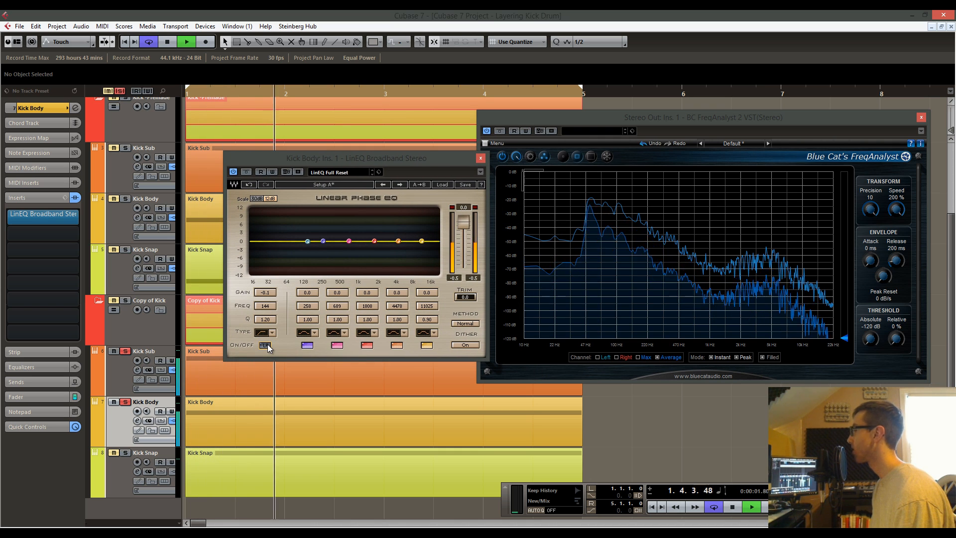
click(267, 345)
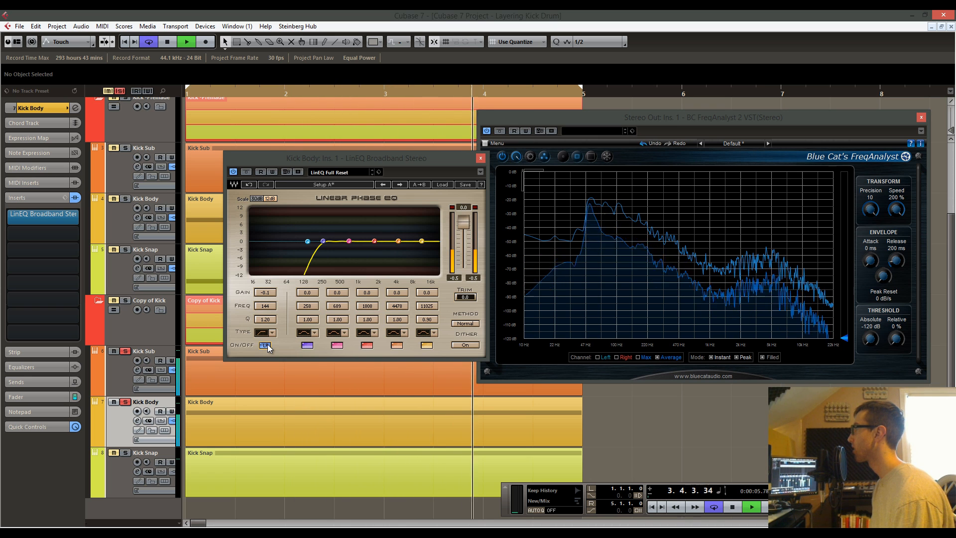
key(space)
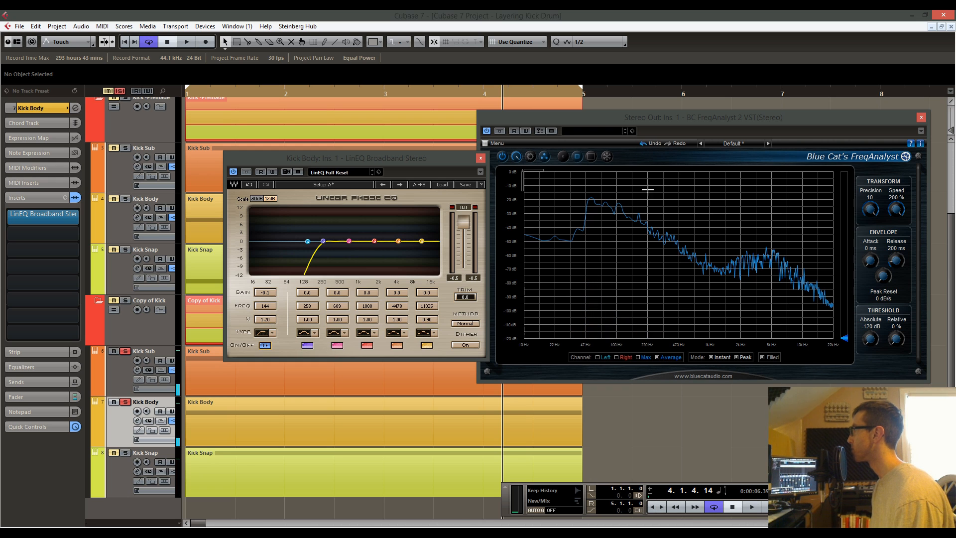
Examine 10 to 220 Hz in the analyser during playback while toggling Kick Body's Hi-Pass band and solo, and restore the full frequency range.
drag(647, 189, 530, 264)
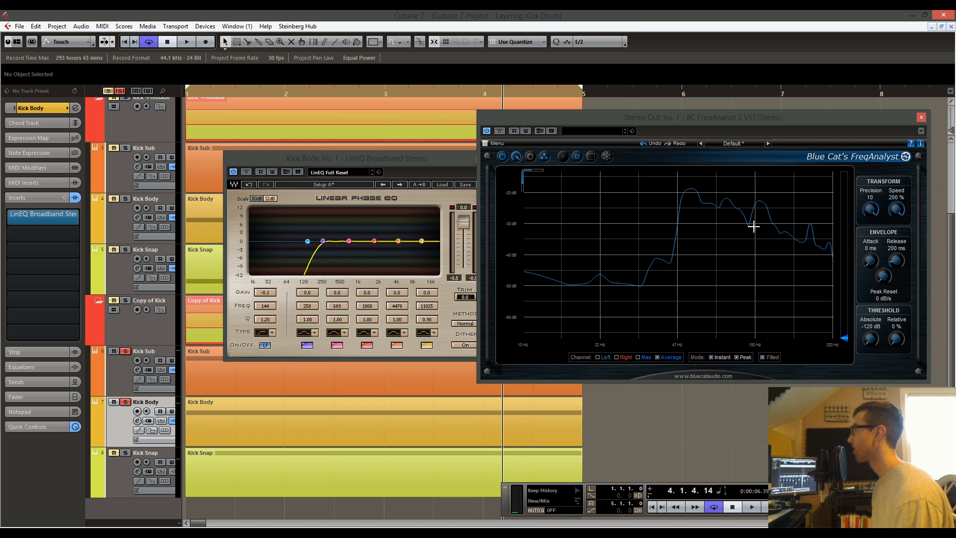
click(265, 346)
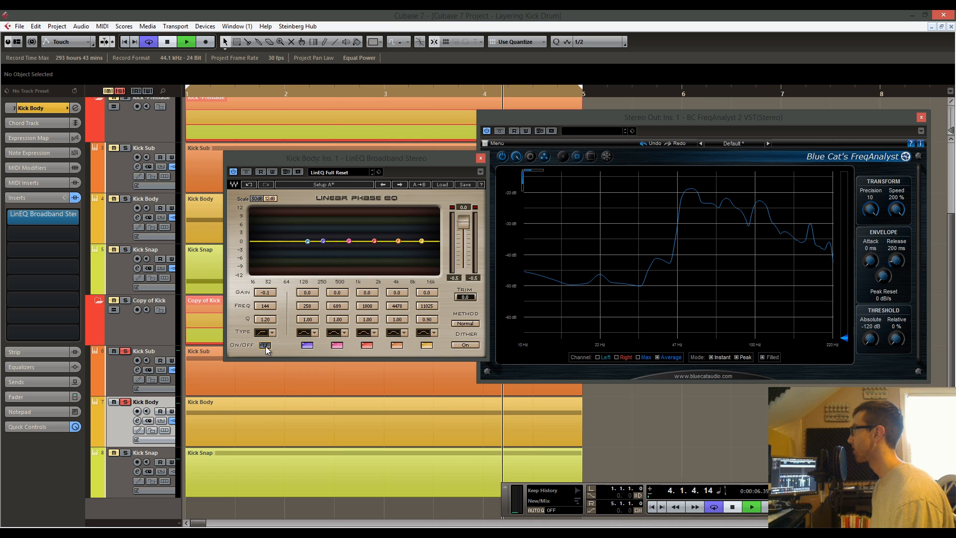
key(space)
click(265, 346)
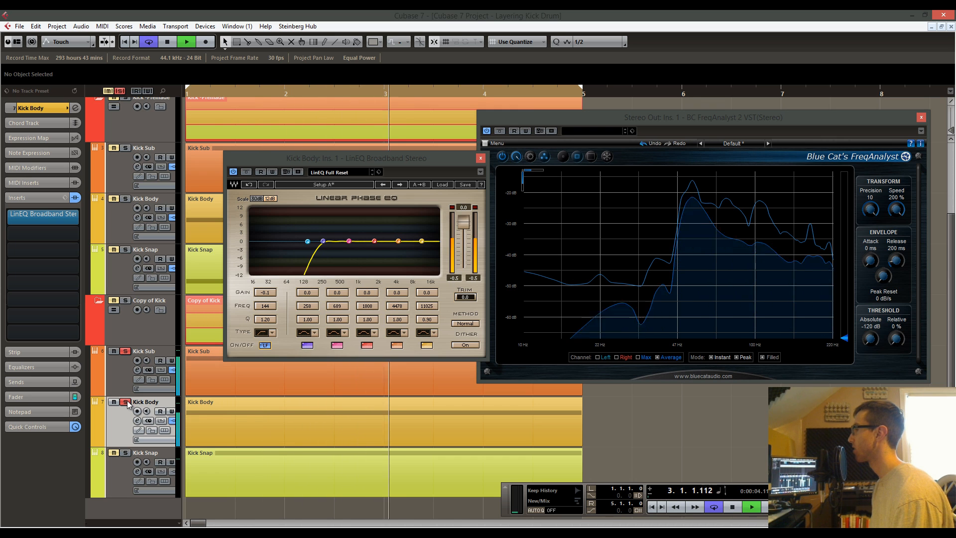
click(266, 345)
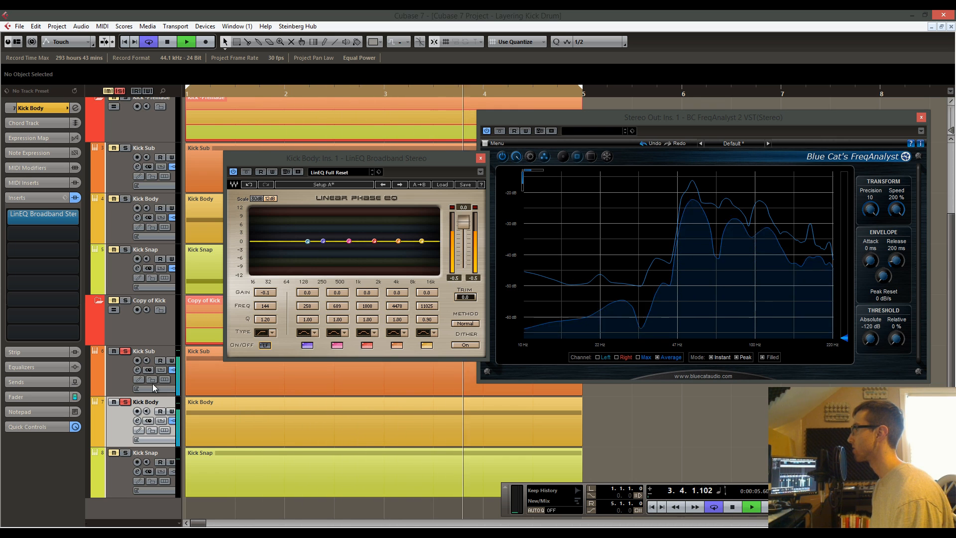
click(125, 402)
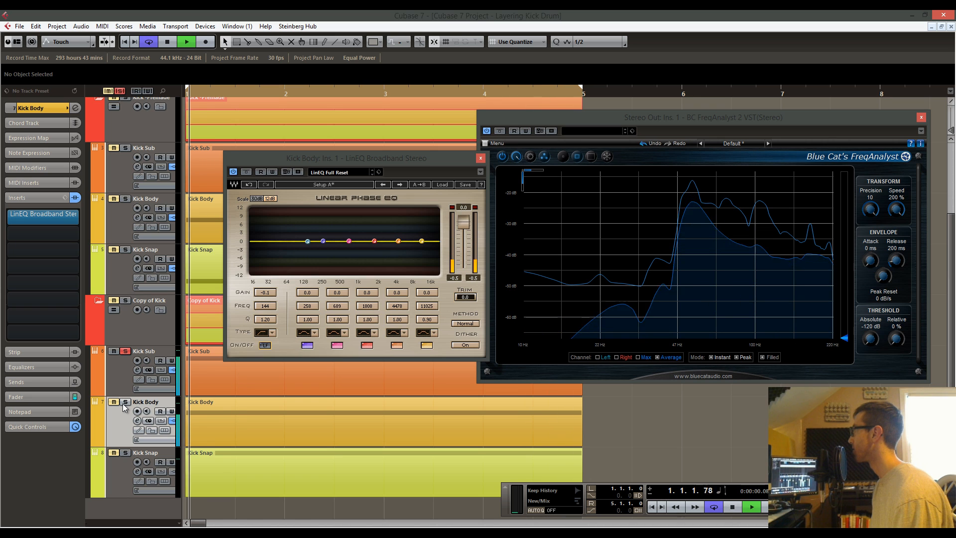
click(125, 402)
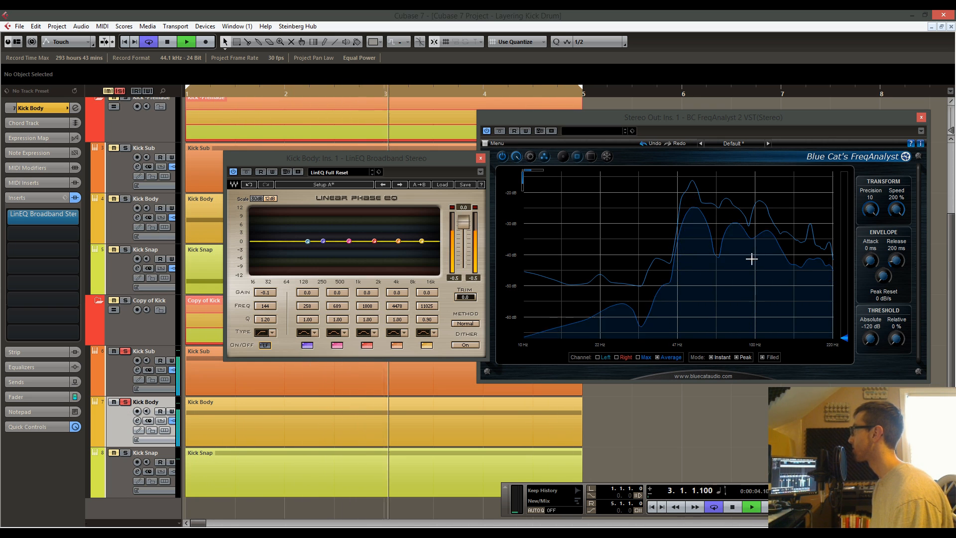
click(125, 403)
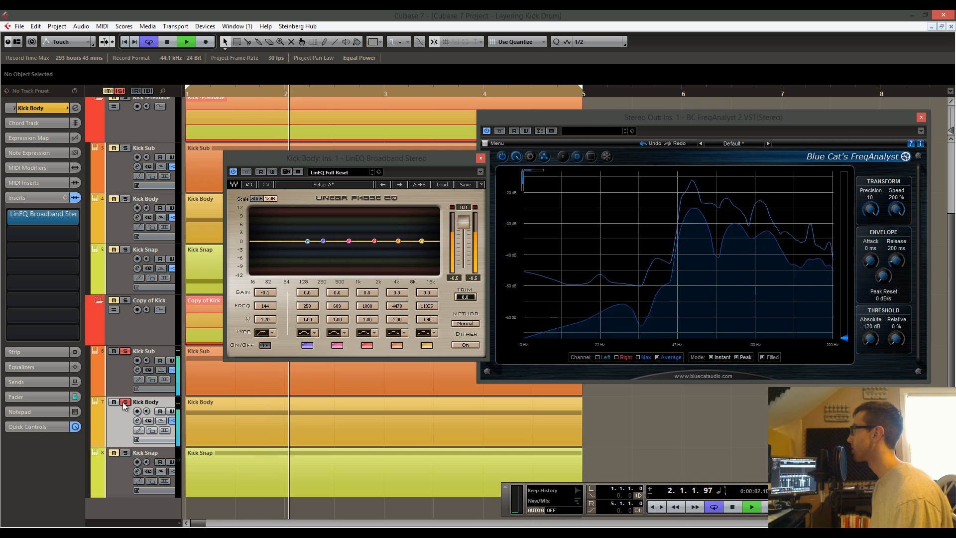
double_click(731, 263)
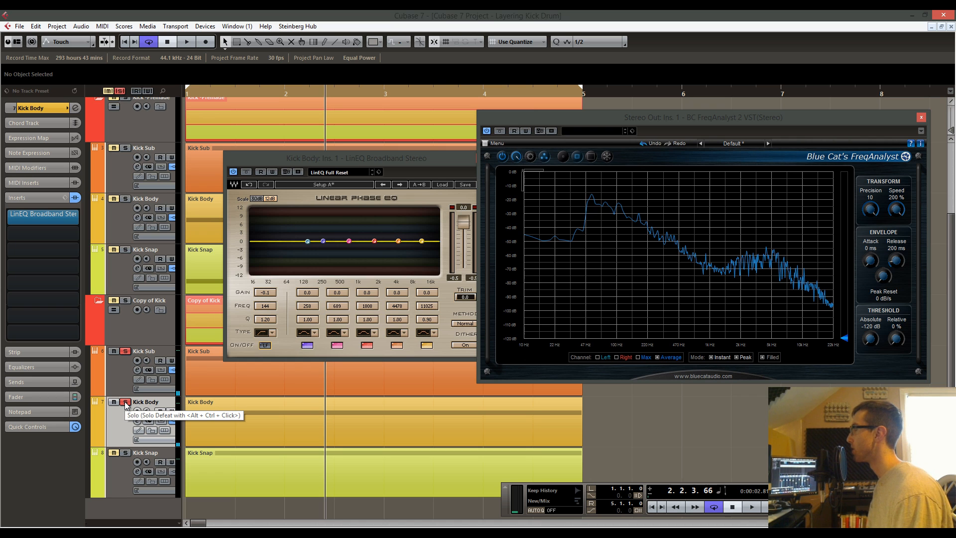
Play the layers with the Hi-Pass band bypassed and compare the full spectrum with and without Kick Body soloed.
key(space)
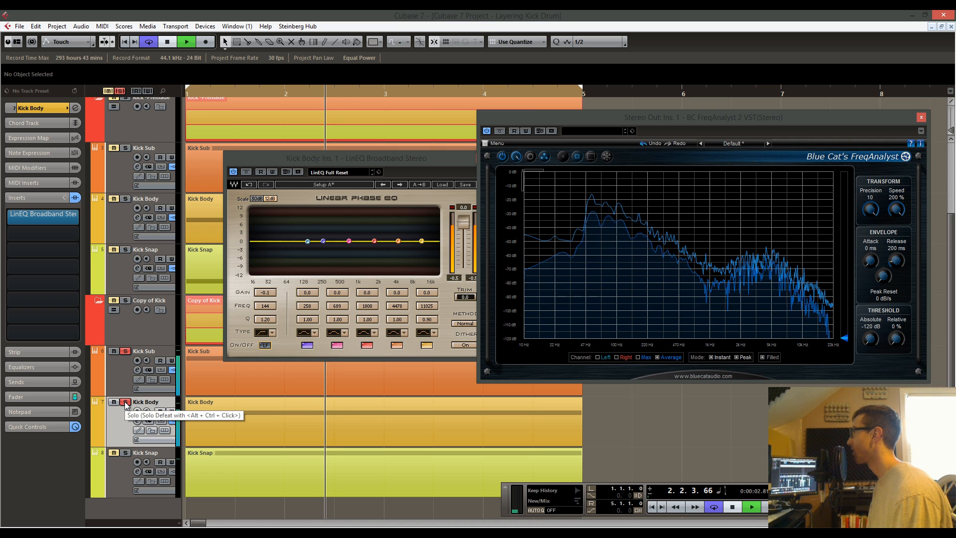
click(263, 345)
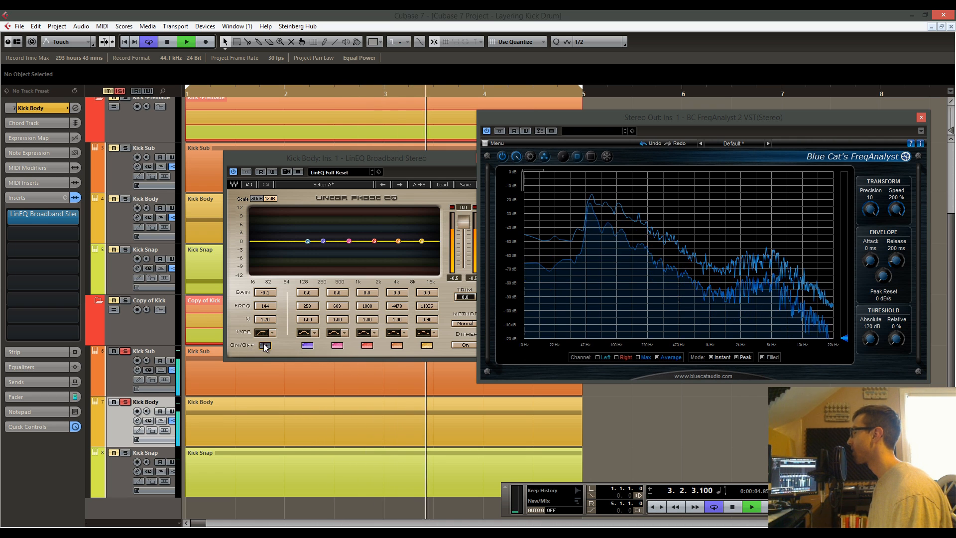
click(126, 401)
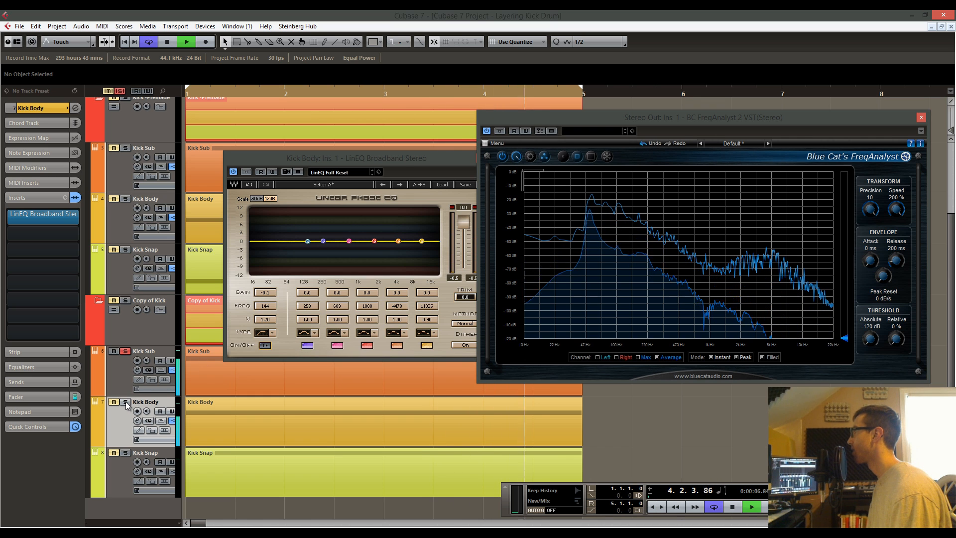
key(space)
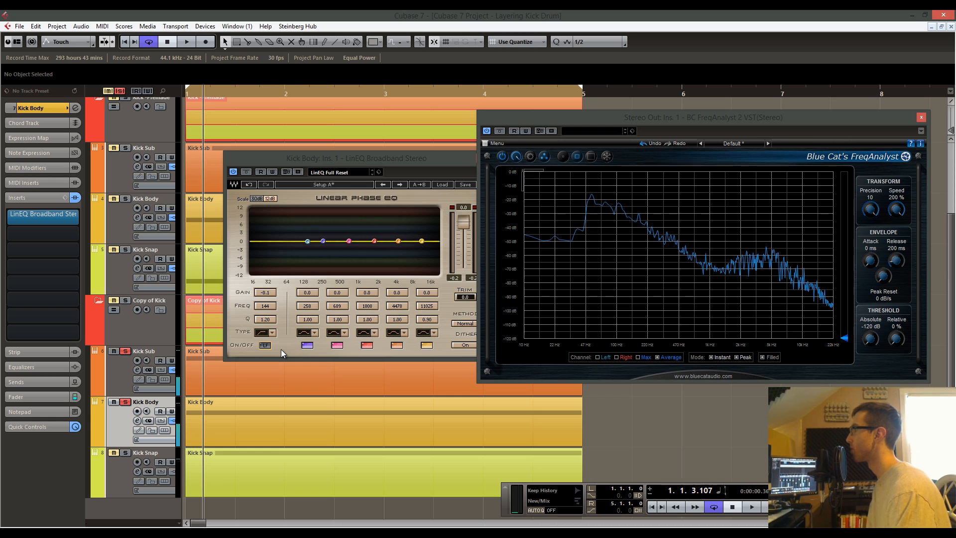
Re-enable Kick Body's Hi-Pass band and sweep its frequency during playback, settling at 87 Hz.
click(266, 343)
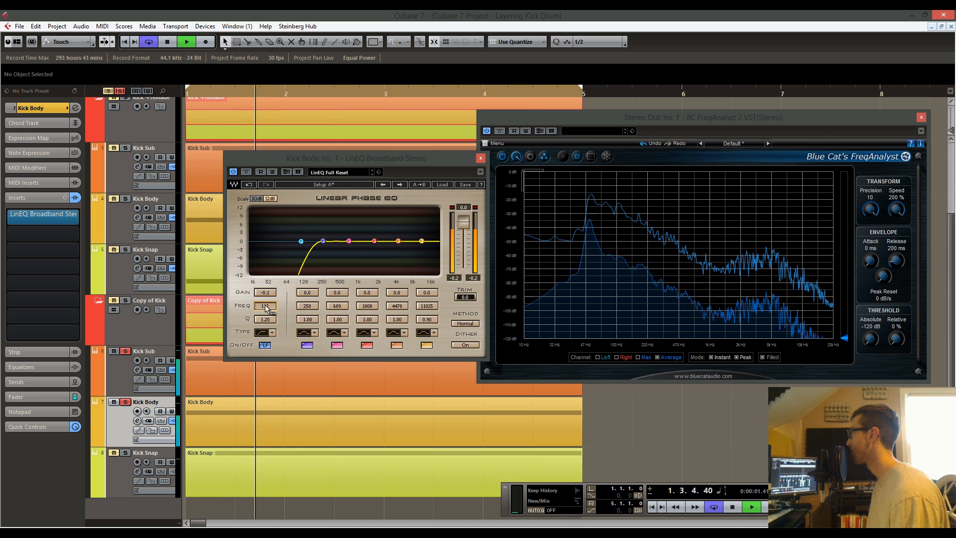
mouse_move(261, 307)
mouse_down()
mouse_move(272, 310)
mouse_move(248, 310)
mouse_up()
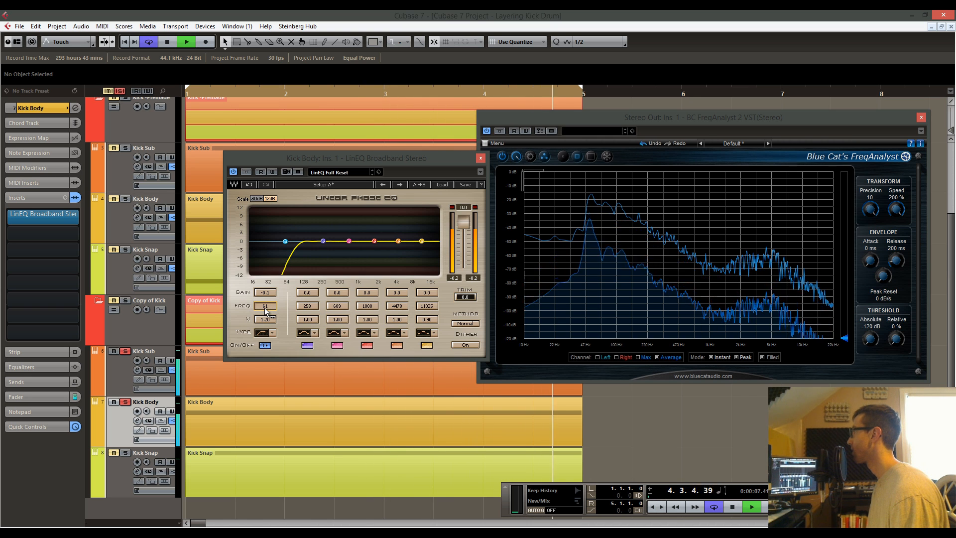
drag(271, 311, 290, 306)
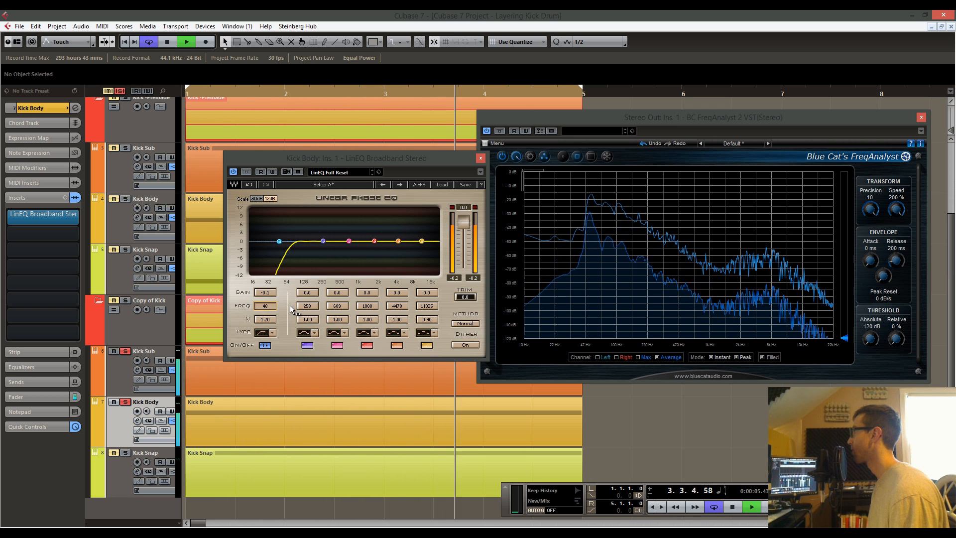
mouse_move(280, 304)
mouse_down()
mouse_move(288, 304)
mouse_move(269, 309)
mouse_up()
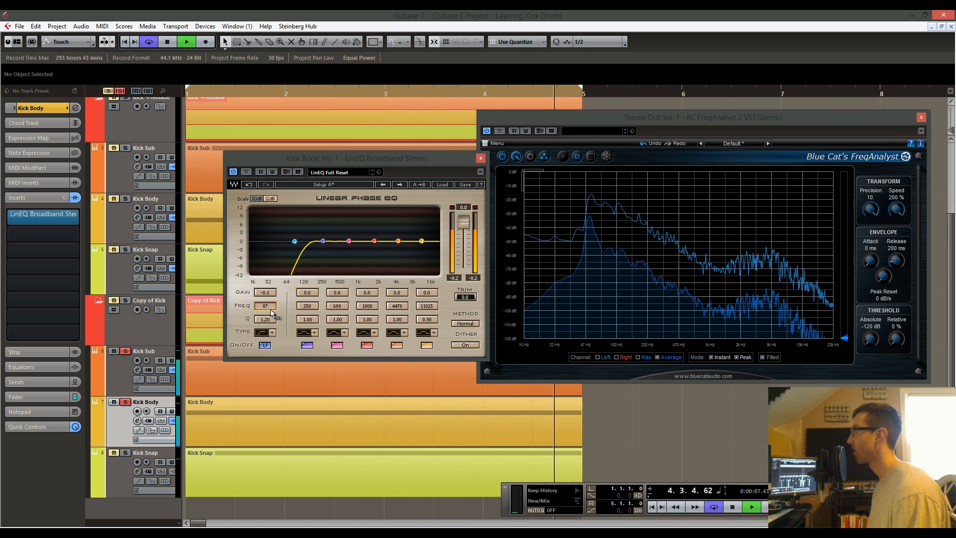
Set Kick Body's Hi-Pass frequency to 90 Hz and boost the fifth EQ band by 1.4 dB at 4737 Hz.
mouse_move(271, 307)
mouse_down()
mouse_move(226, 312)
mouse_move(292, 307)
mouse_move(270, 308)
mouse_up()
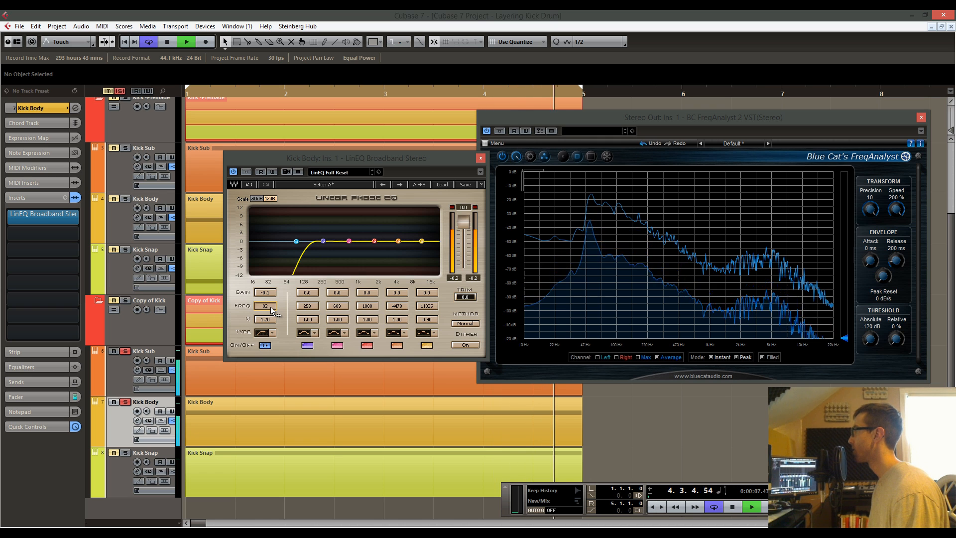
scroll(270, 308, down, 5)
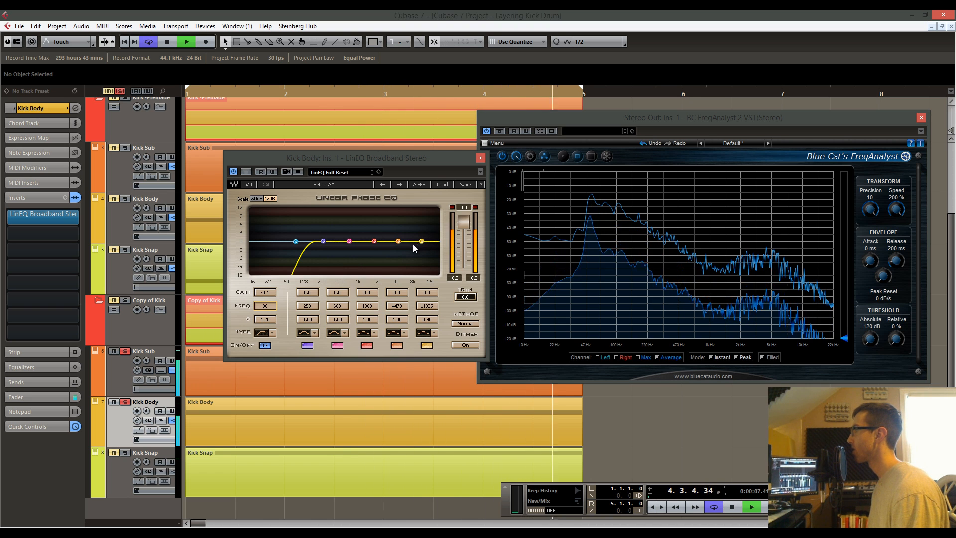
mouse_move(397, 241)
mouse_down()
mouse_move(398, 223)
mouse_move(398, 233)
mouse_up()
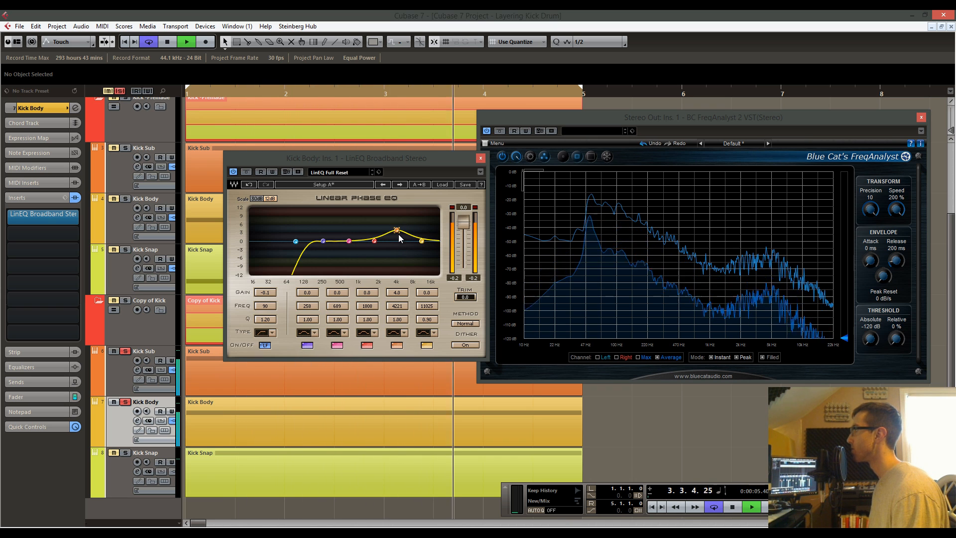
mouse_move(398, 235)
mouse_down()
mouse_move(403, 262)
mouse_move(407, 238)
mouse_move(401, 259)
mouse_move(403, 248)
mouse_up()
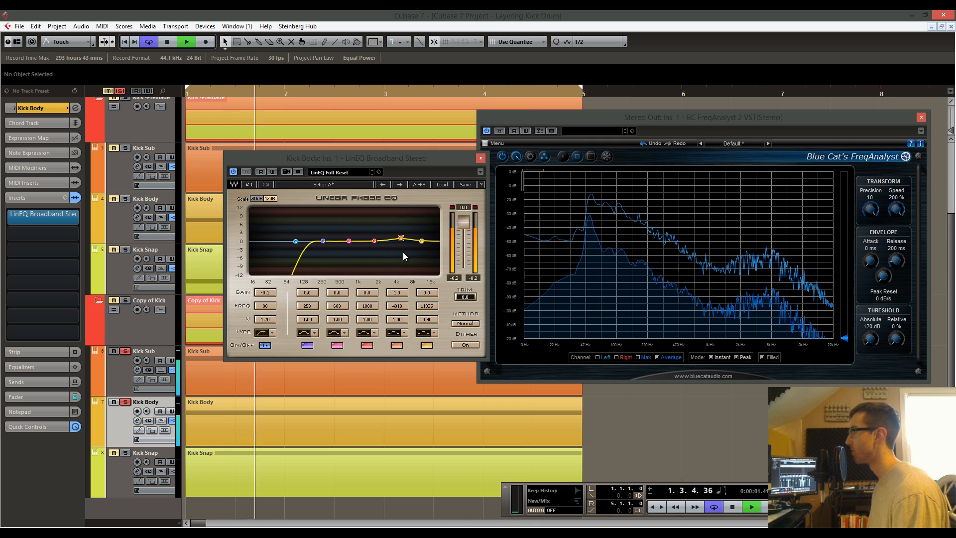
drag(402, 252, 401, 245)
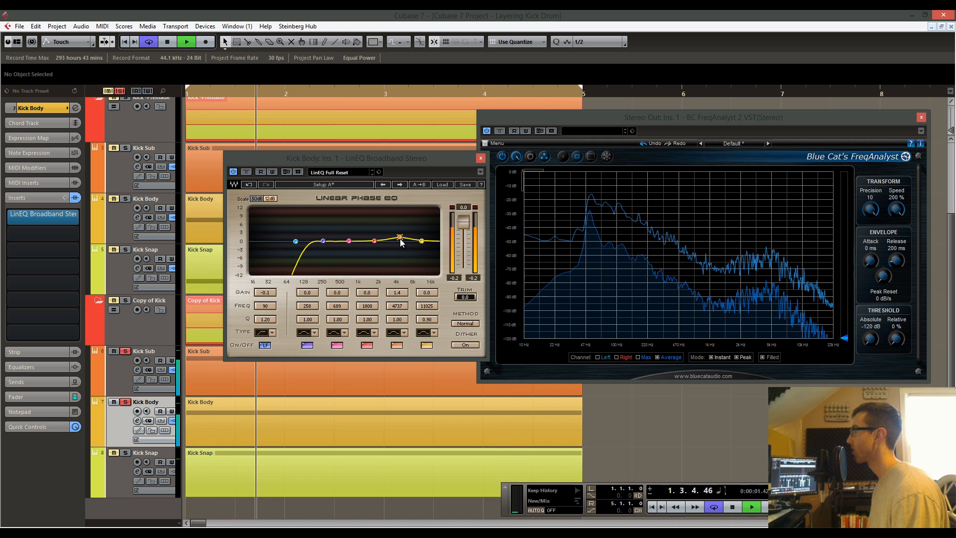
Change the last EQ band to Resonant Low-Pass and set it to 14298 Hz with a gain of -1.3.
click(434, 332)
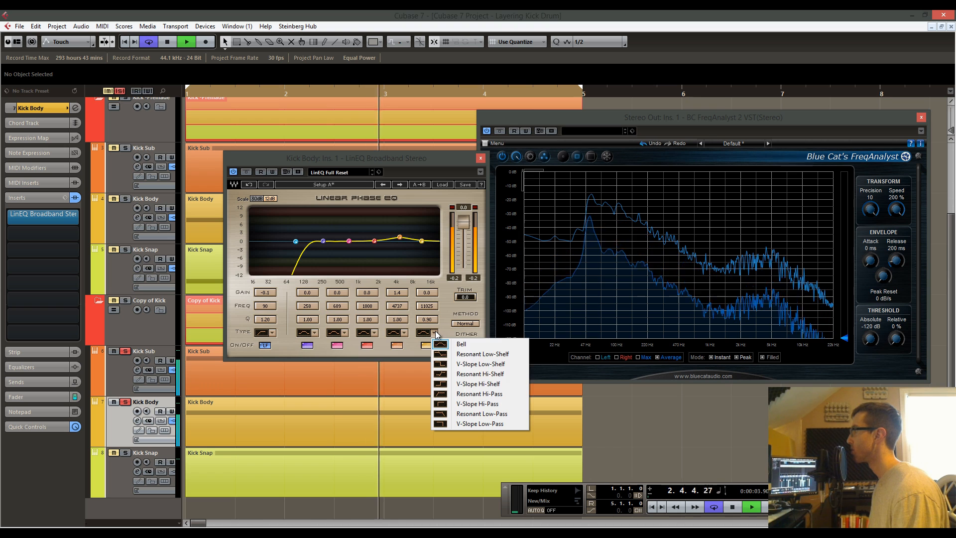
click(488, 413)
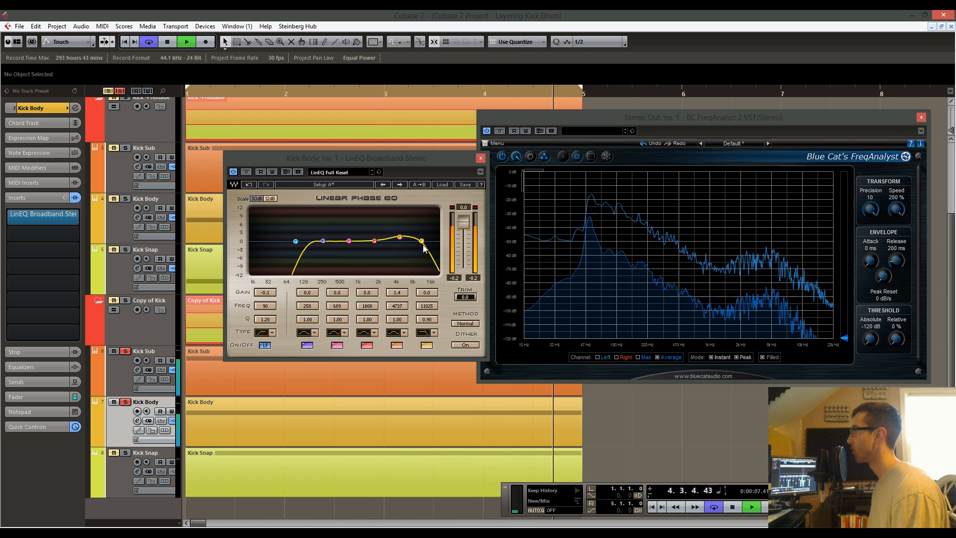
mouse_move(432, 308)
mouse_down()
mouse_move(407, 307)
mouse_move(436, 307)
mouse_up()
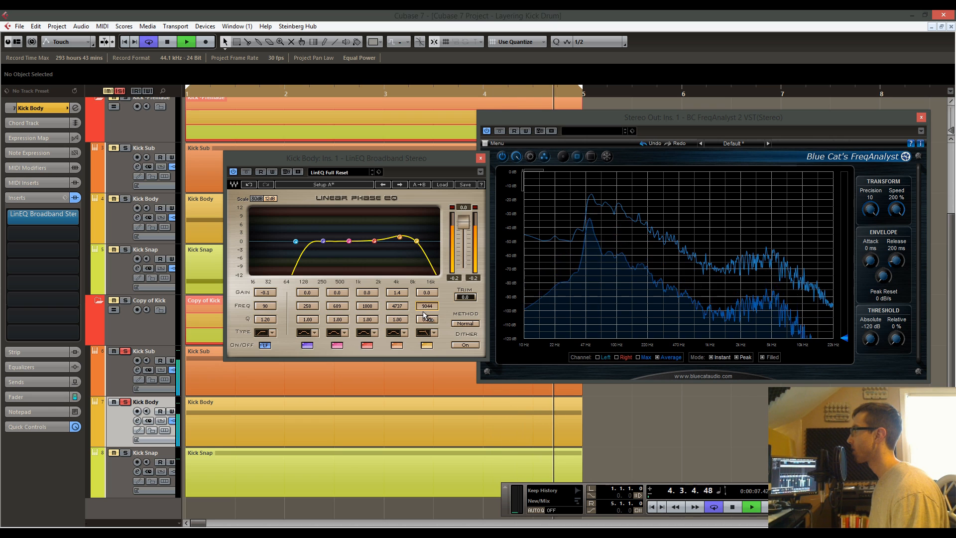
mouse_move(423, 312)
mouse_down()
mouse_move(476, 321)
mouse_move(406, 327)
mouse_move(433, 293)
mouse_move(422, 319)
mouse_move(398, 319)
mouse_move(420, 321)
mouse_up()
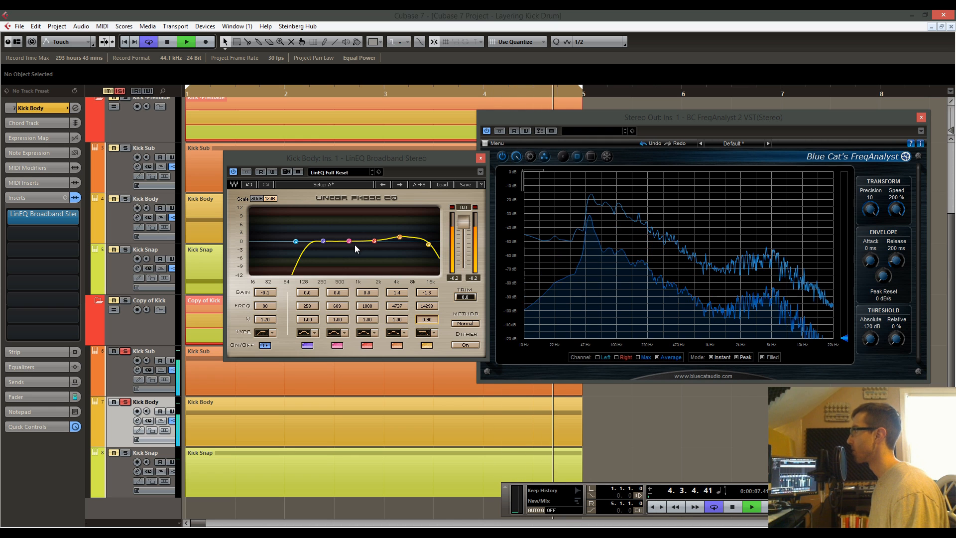
Set the pink EQ band to 603 Hz, gain 1.0 and Q 0.42, and the red band's gain to -1.1.
drag(351, 247, 328, 250)
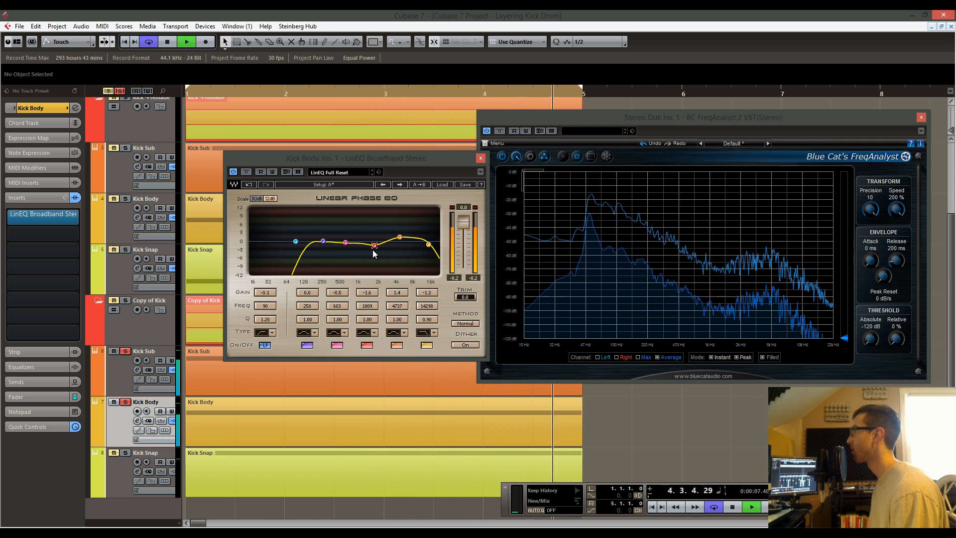
drag(372, 250, 342, 284)
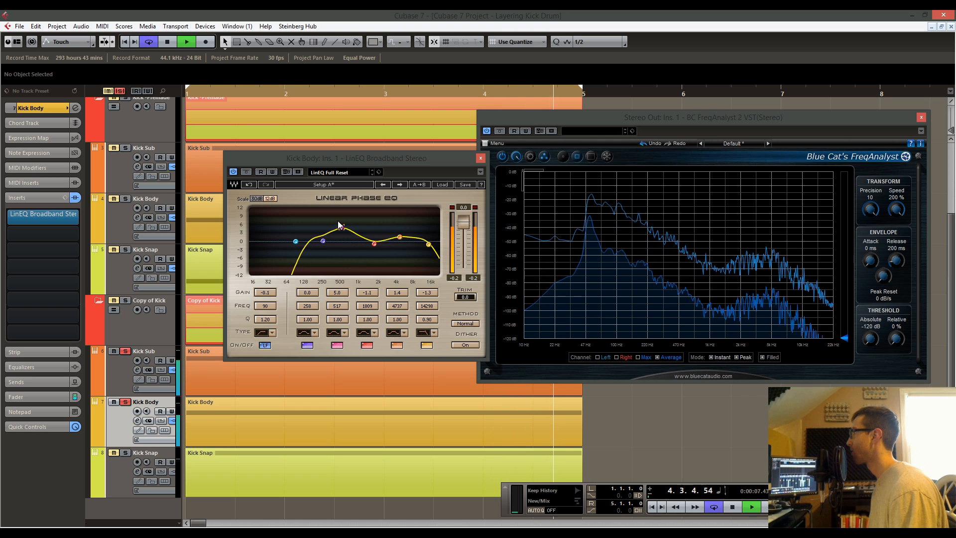
drag(338, 219, 321, 321)
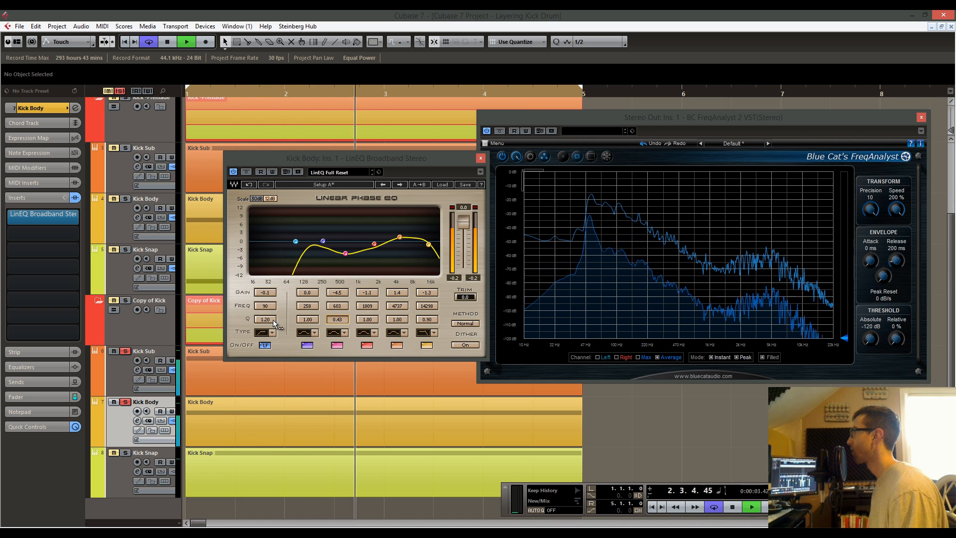
mouse_move(345, 255)
mouse_down()
mouse_move(342, 234)
mouse_move(343, 264)
mouse_up()
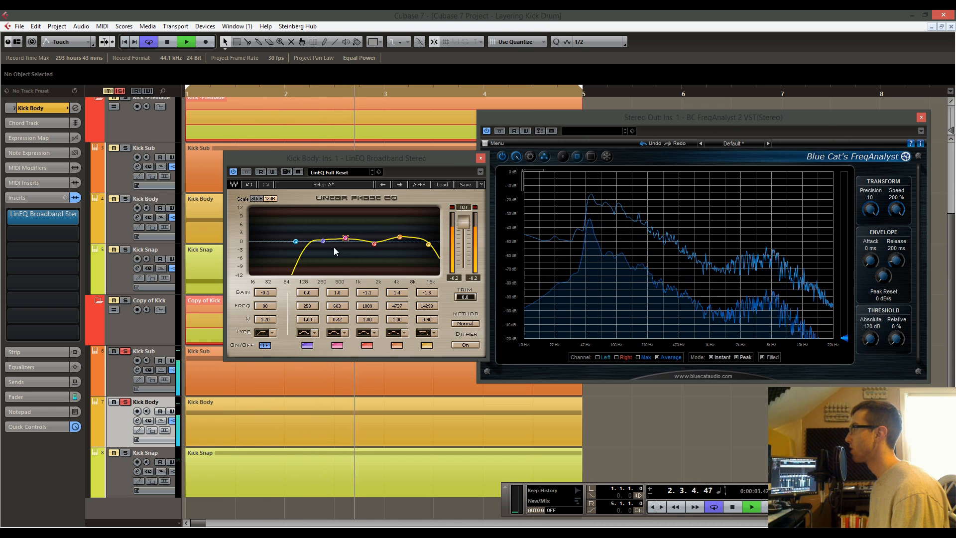
Compare the layers with Kick Body's EQ bypassed and active, and close the EQ and stop playback.
click(246, 172)
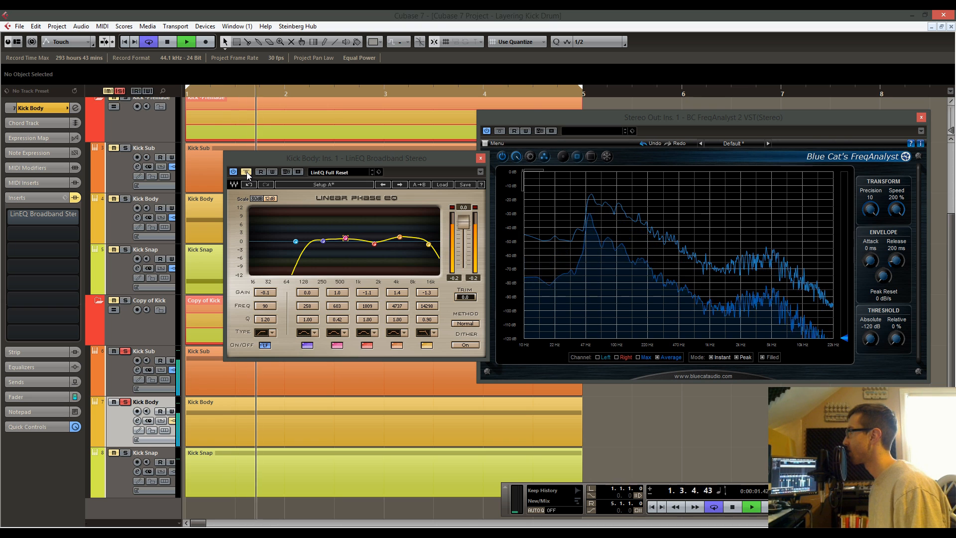
click(246, 172)
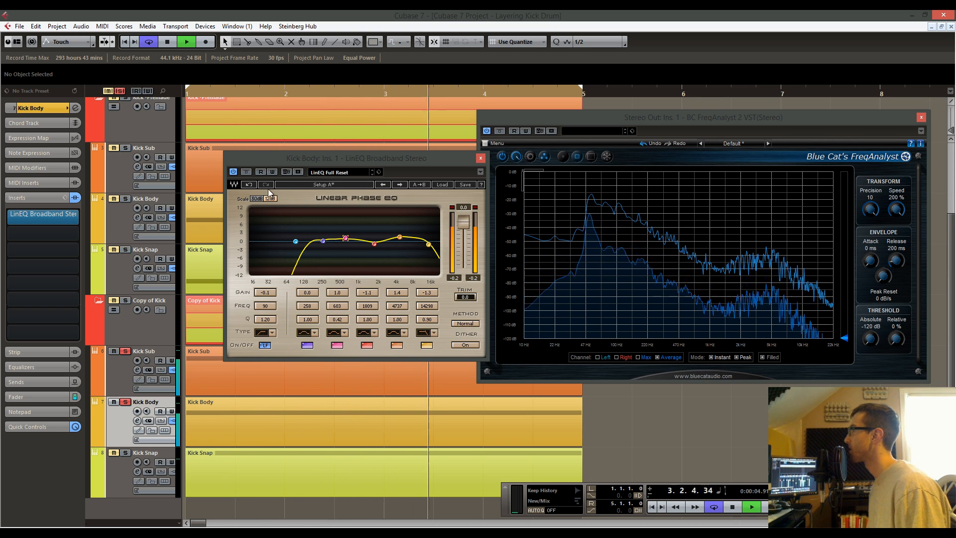
click(246, 171)
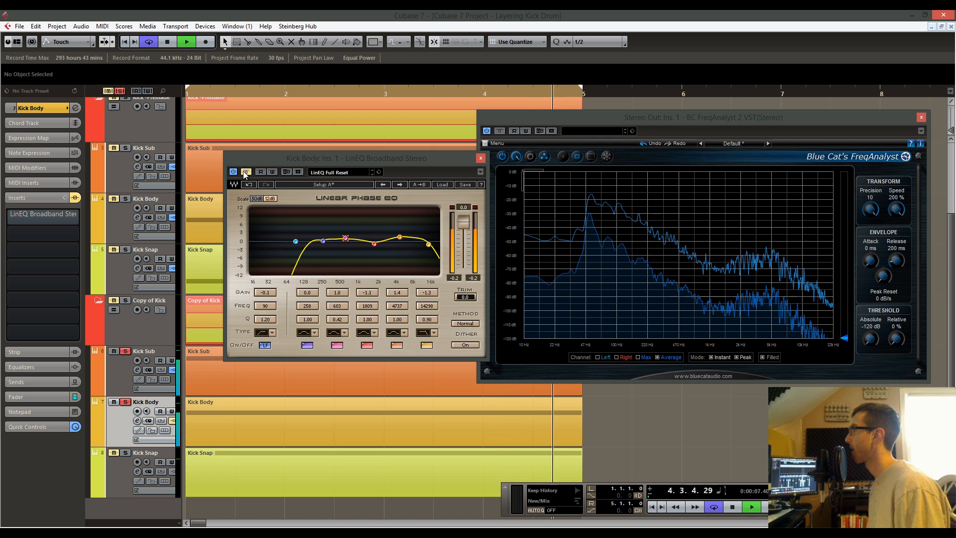
click(245, 173)
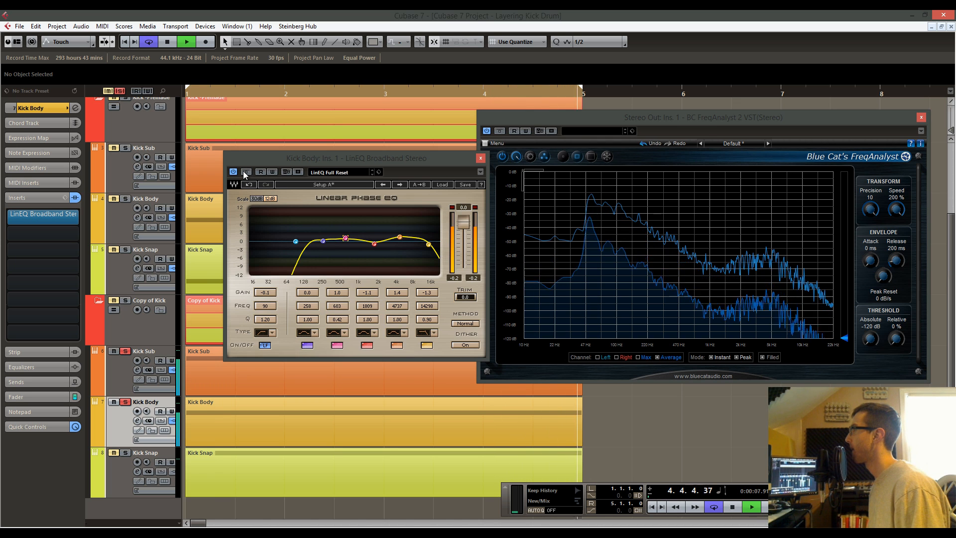
click(481, 158)
key(space)
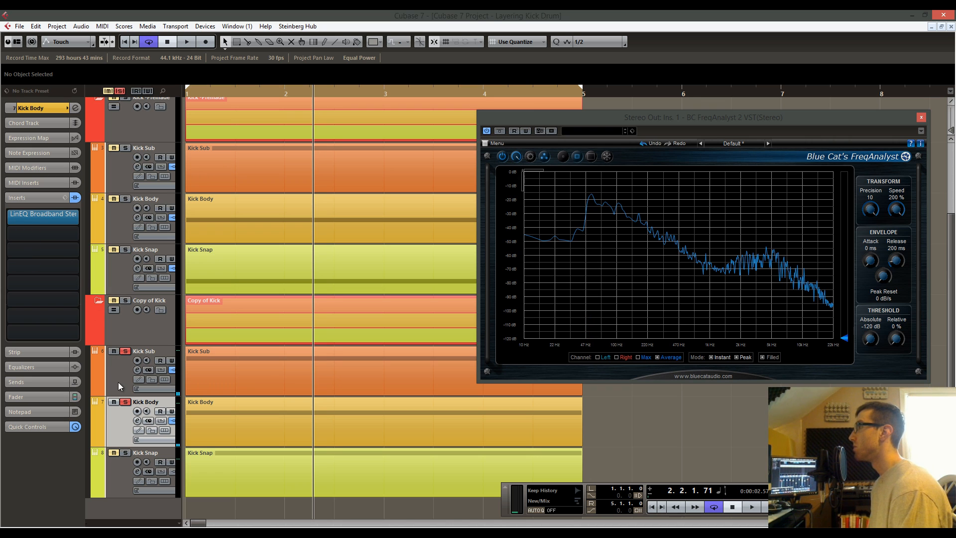
Insert the Waves TransX Multi Stereo multiband dynamics effect in Kick Body's second insert slot.
click(78, 233)
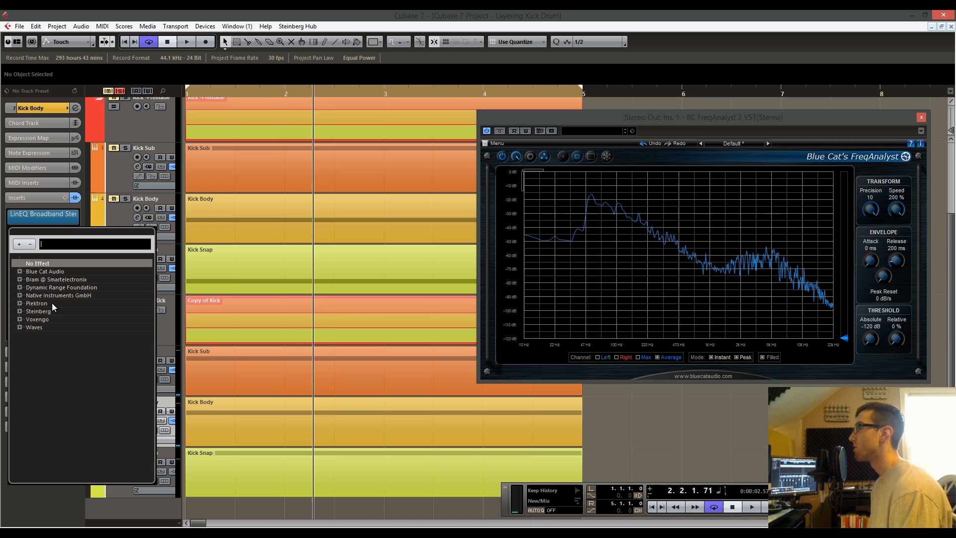
click(20, 327)
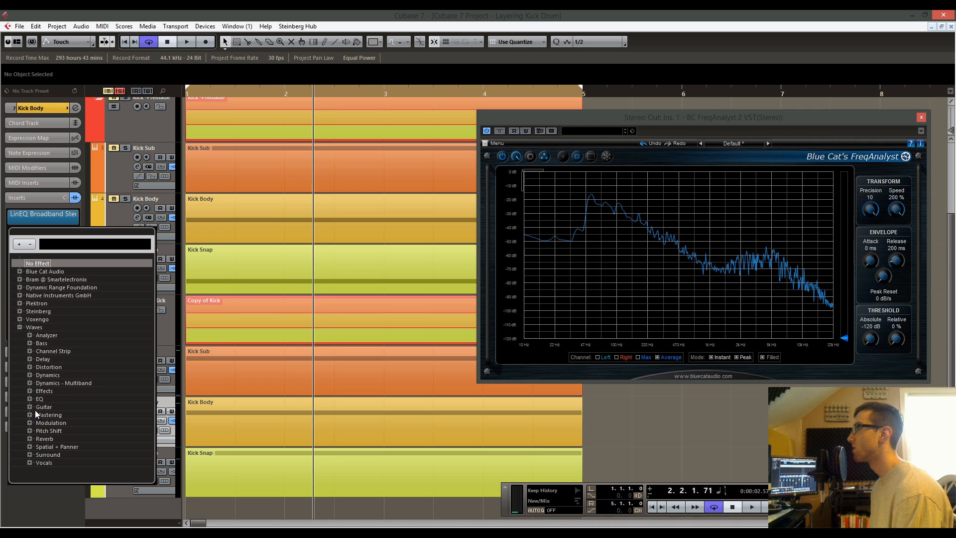
click(29, 375)
click(29, 375)
click(29, 383)
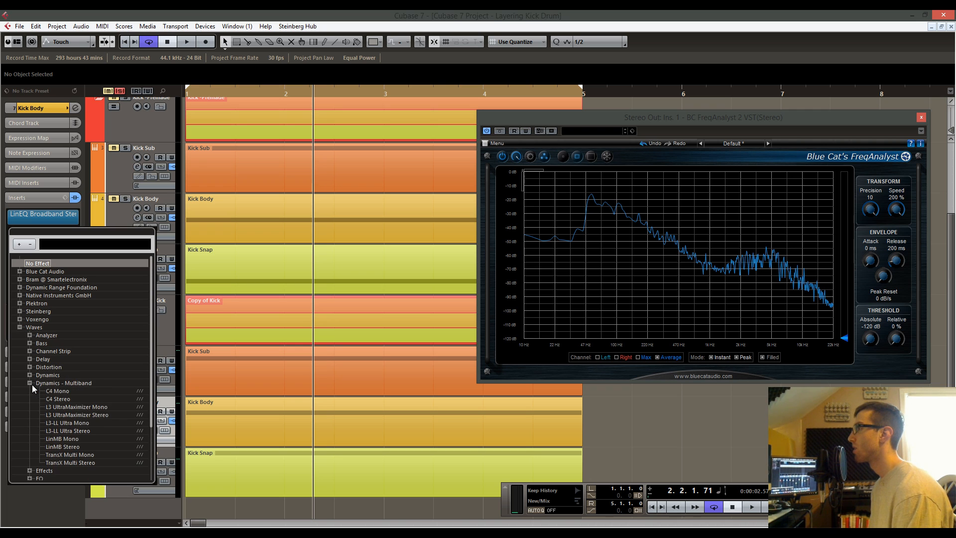
click(77, 464)
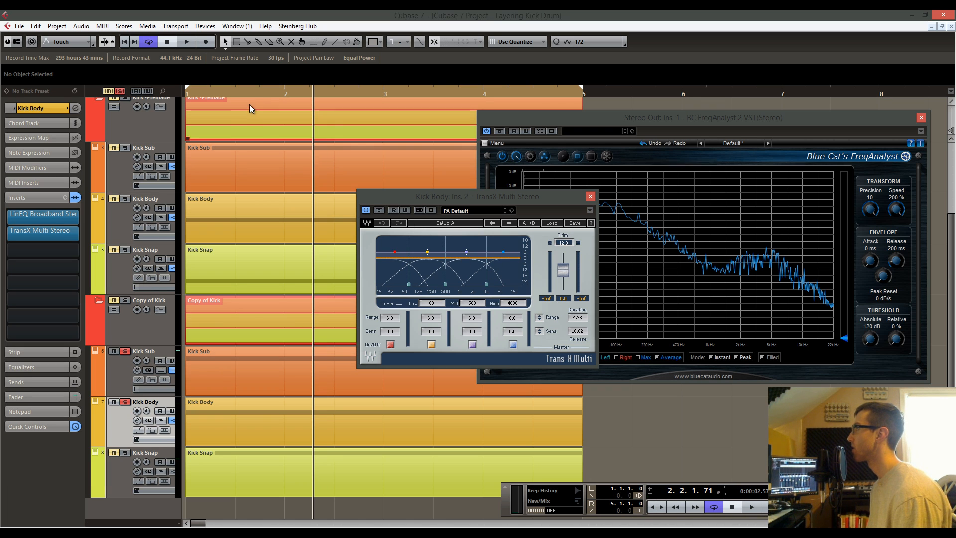
Return the playhead to the start of bar 1 and load the More Punch factory preset in TransX Multi.
click(258, 87)
click(189, 86)
click(186, 87)
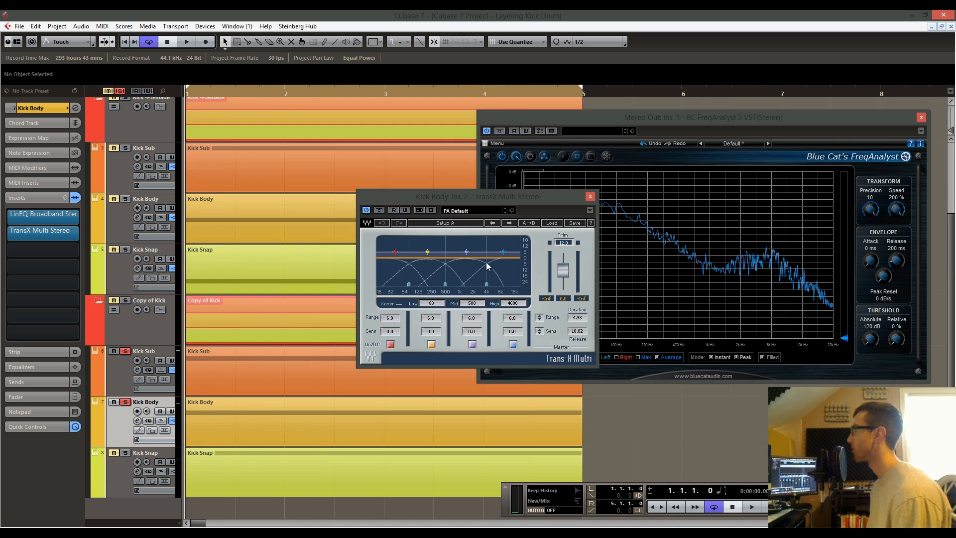
click(554, 222)
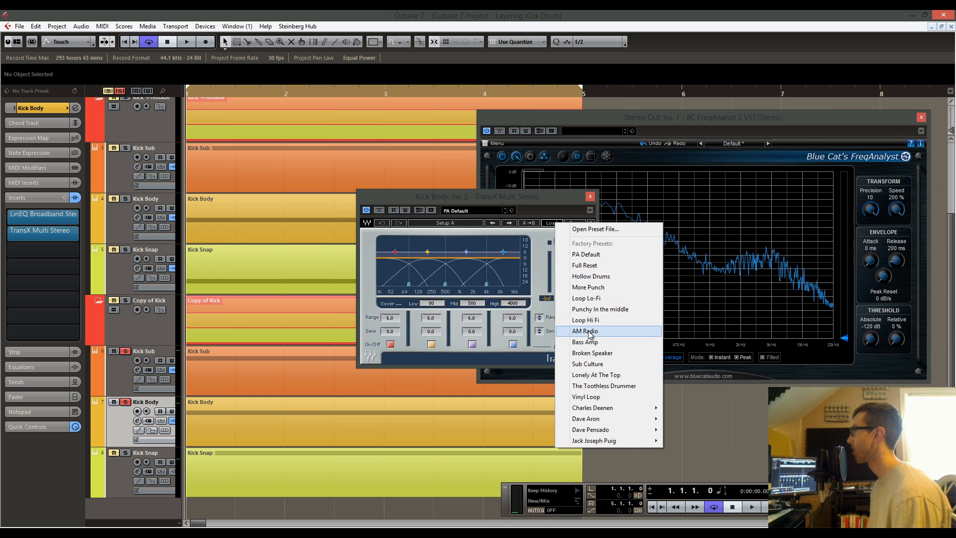
click(551, 197)
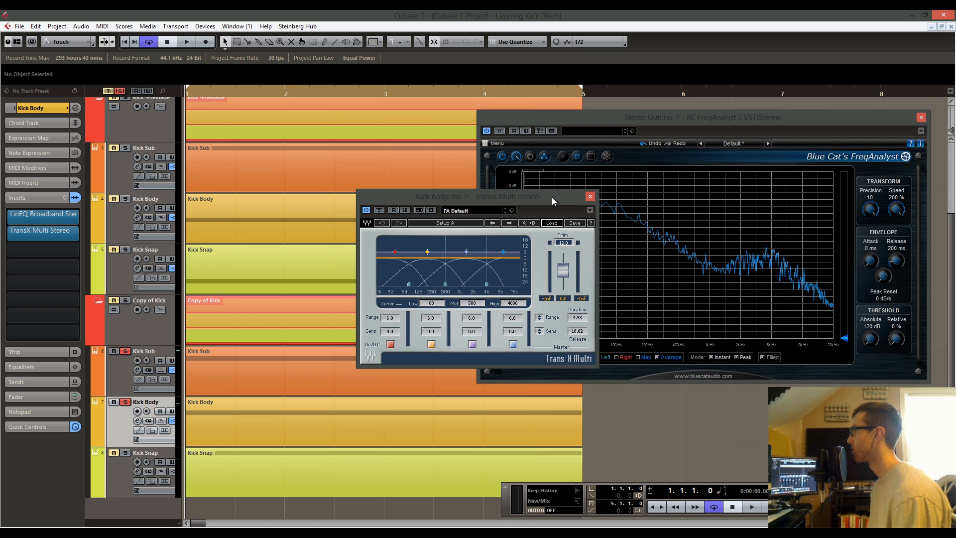
click(555, 225)
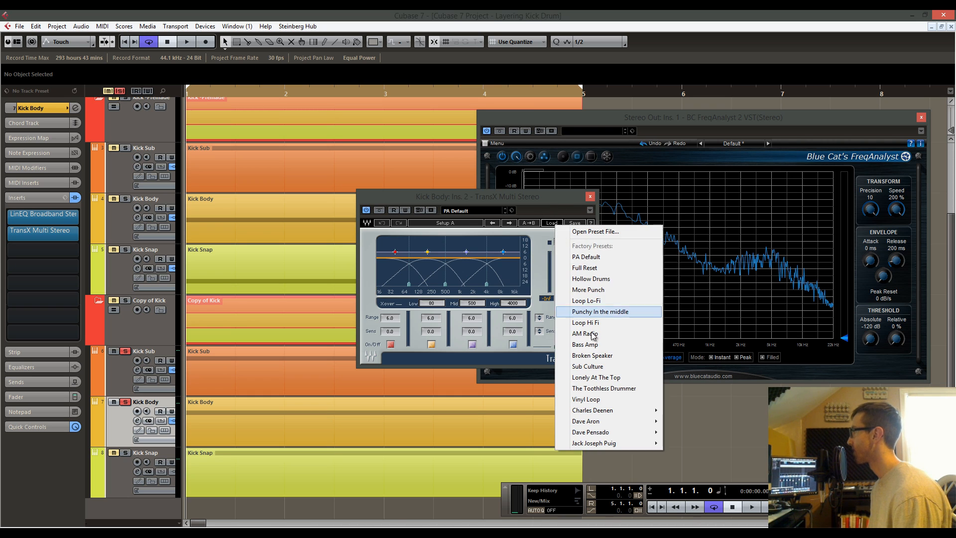
click(609, 291)
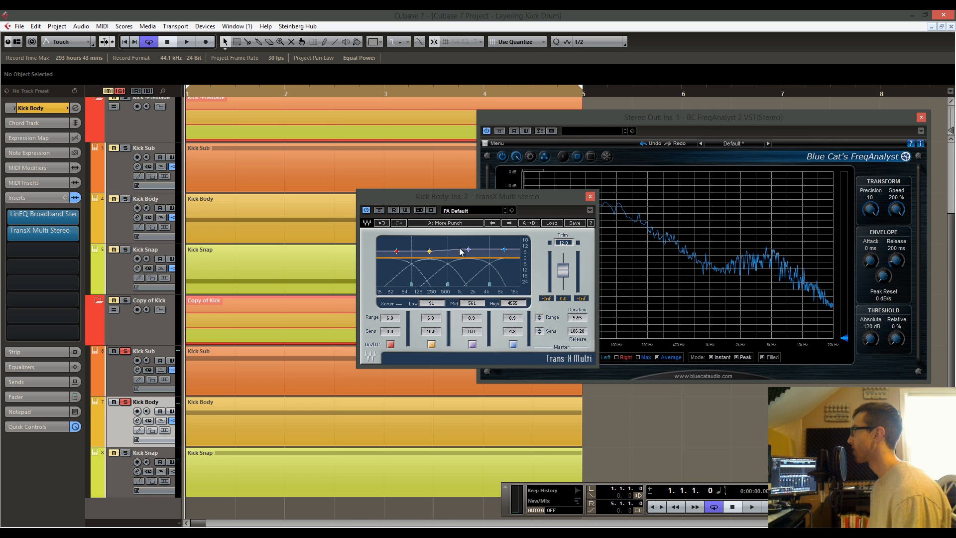
Play the layers and compare the sound with TransX Multi bypassed and active.
key(space)
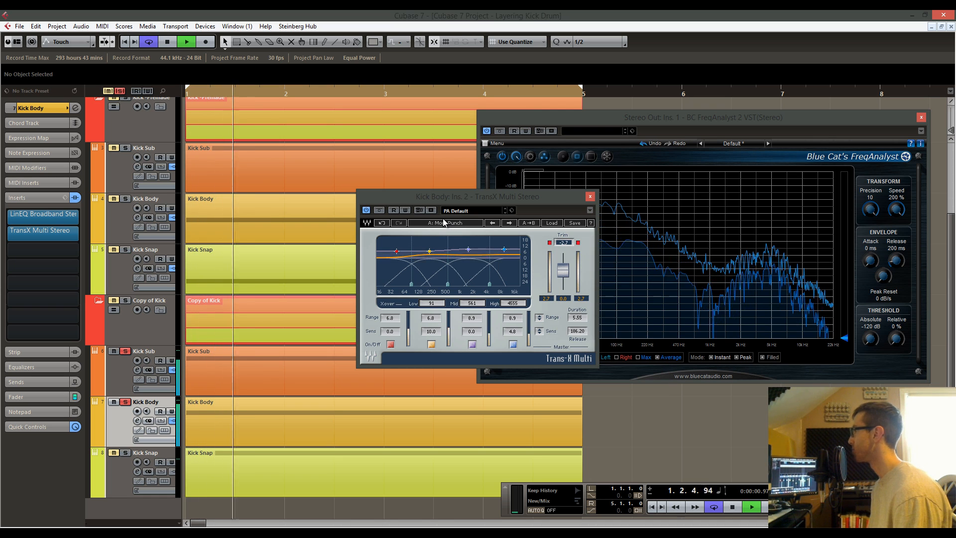
click(380, 210)
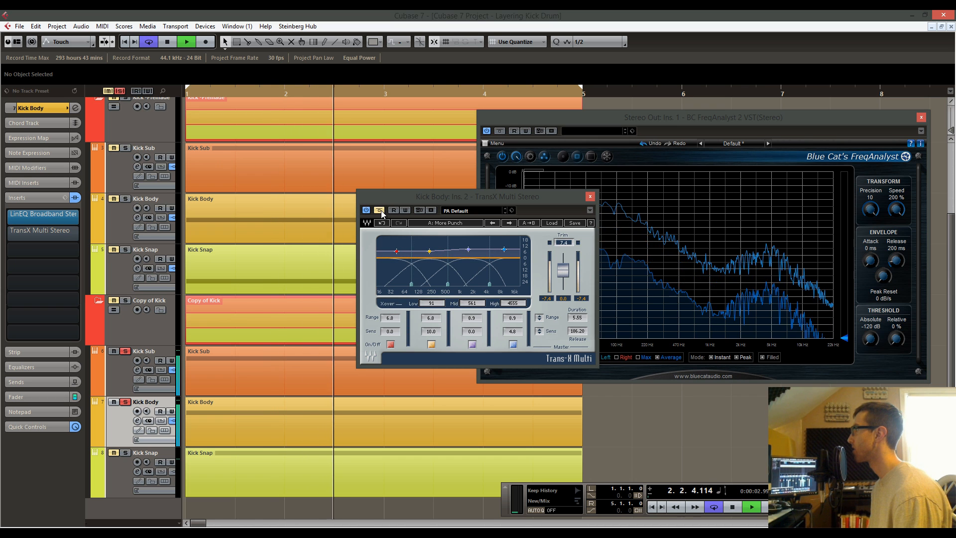
click(380, 211)
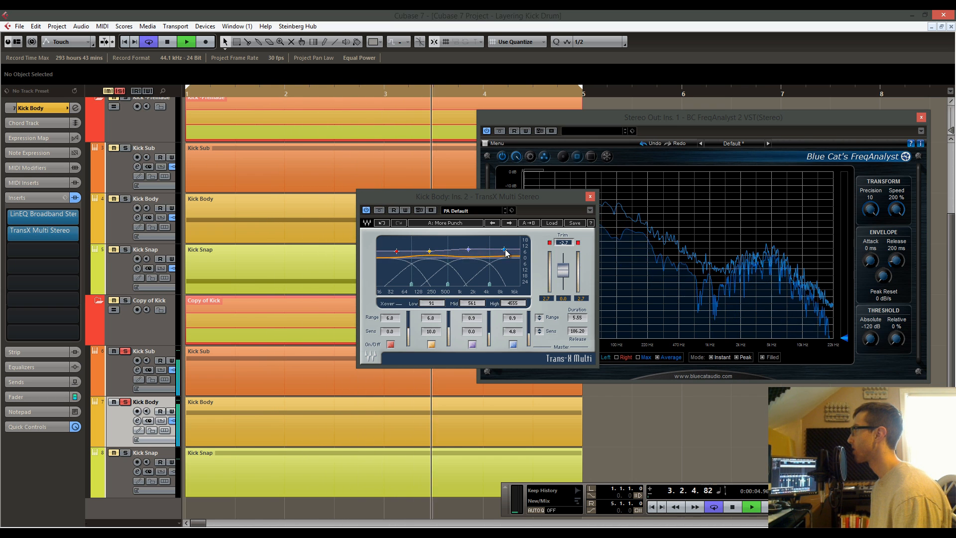
Set the TransX ranges to 2.8, 3.2, 3.3 and 3.1 with crossovers at 103, 790 and 7229 Hz, and bypass the effect for comparison.
drag(504, 250, 401, 274)
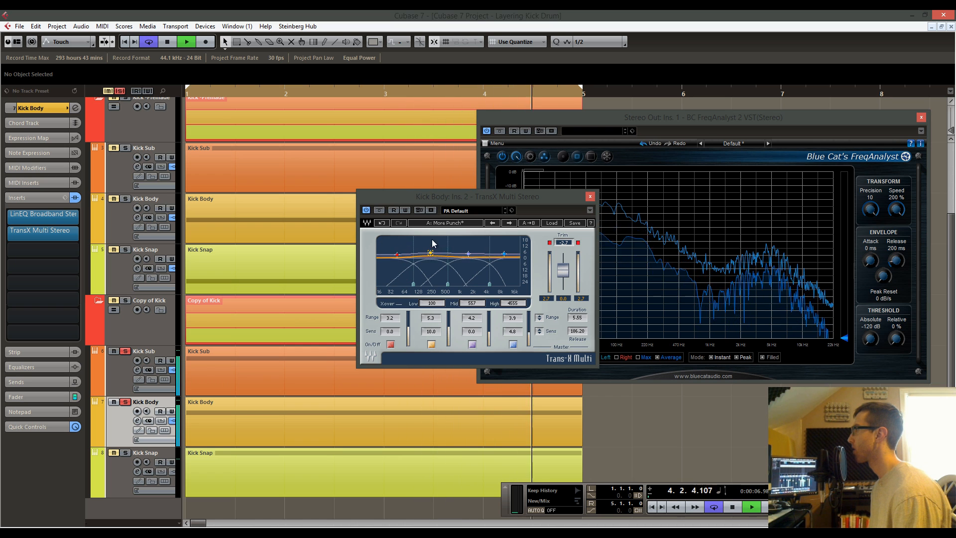
drag(432, 244, 473, 311)
drag(503, 255, 531, 247)
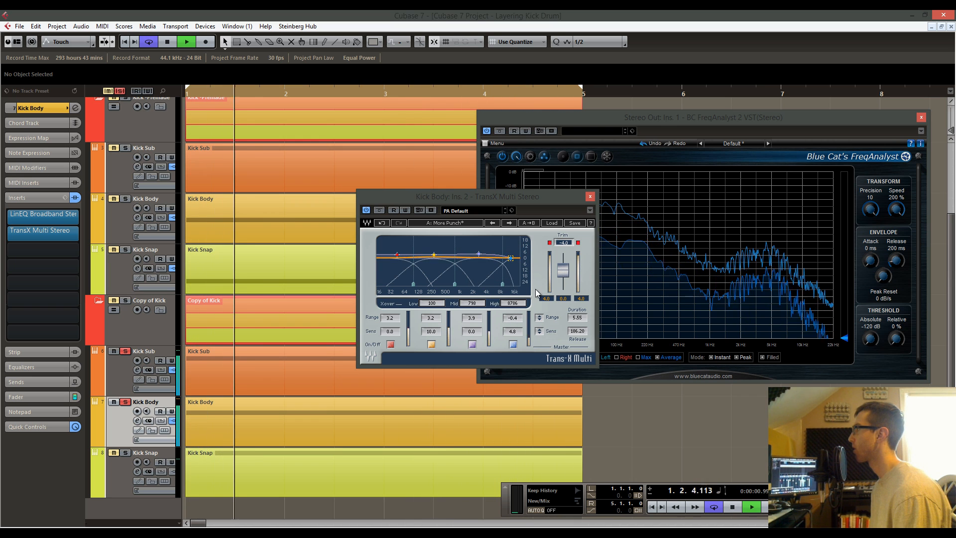
drag(537, 293, 479, 261)
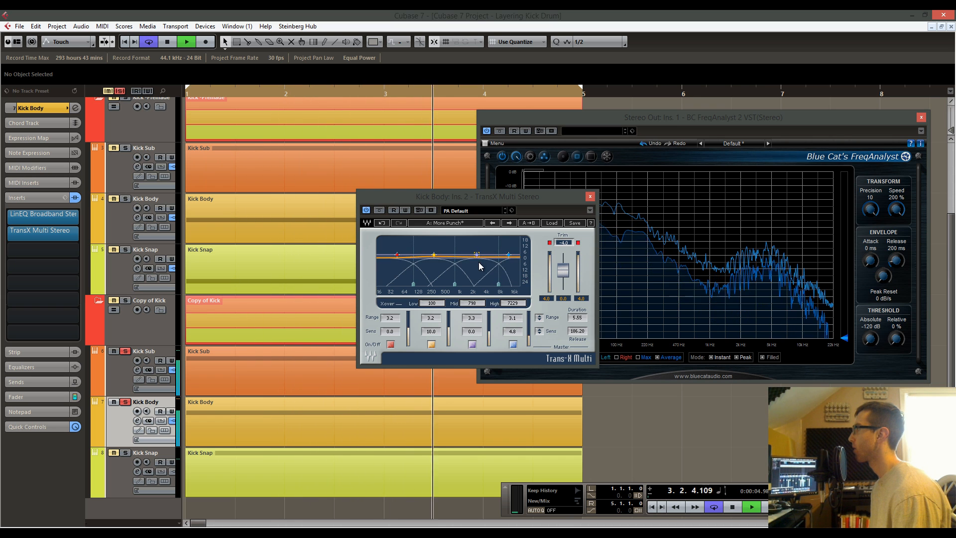
drag(397, 255, 399, 256)
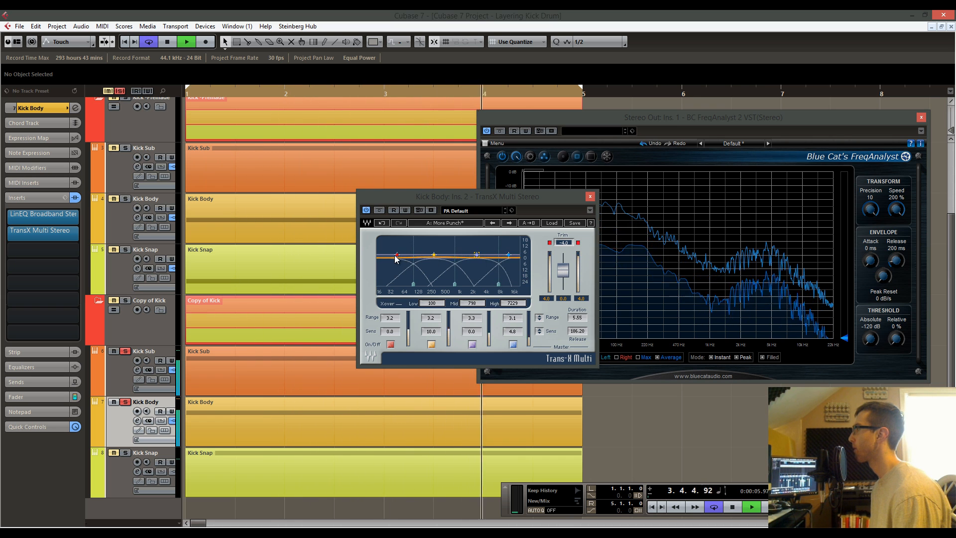
click(378, 210)
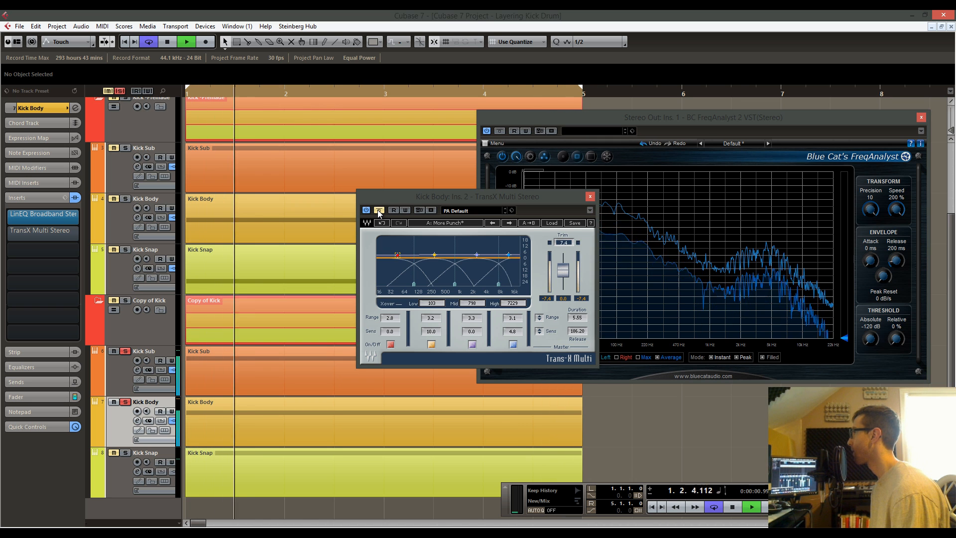
Compare the playing kick layers with TransX Multi active and bypassed on Kick Body.
click(378, 211)
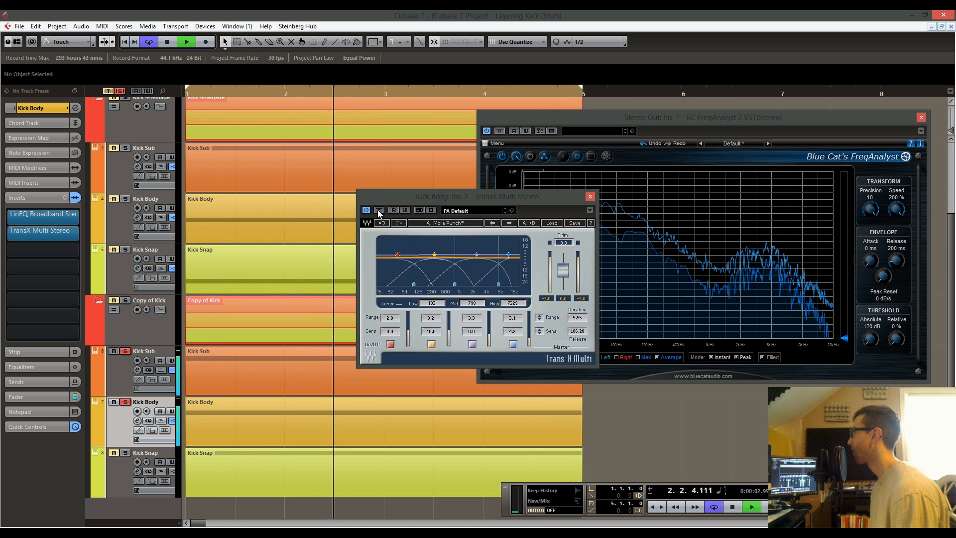
click(378, 210)
click(378, 210)
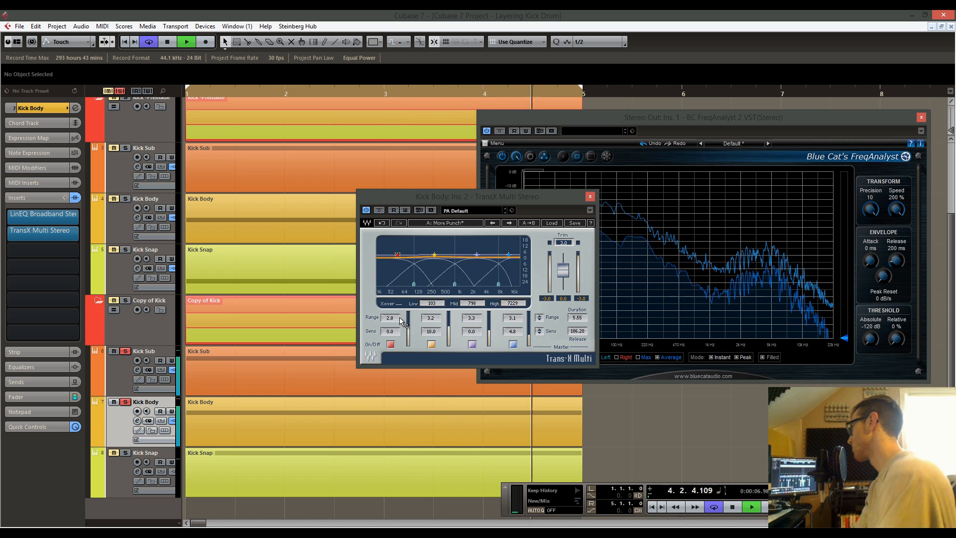
Reduce the TransX Multi band ranges on Kick Body, setting the two lowest bands to 0.6 and 1.6.
drag(390, 322, 435, 329)
drag(436, 338, 435, 341)
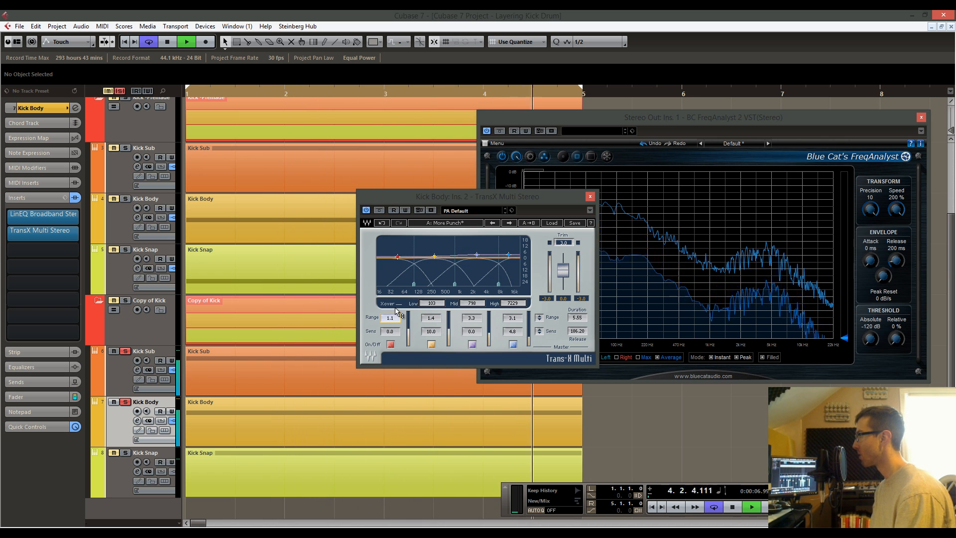
drag(434, 317, 434, 288)
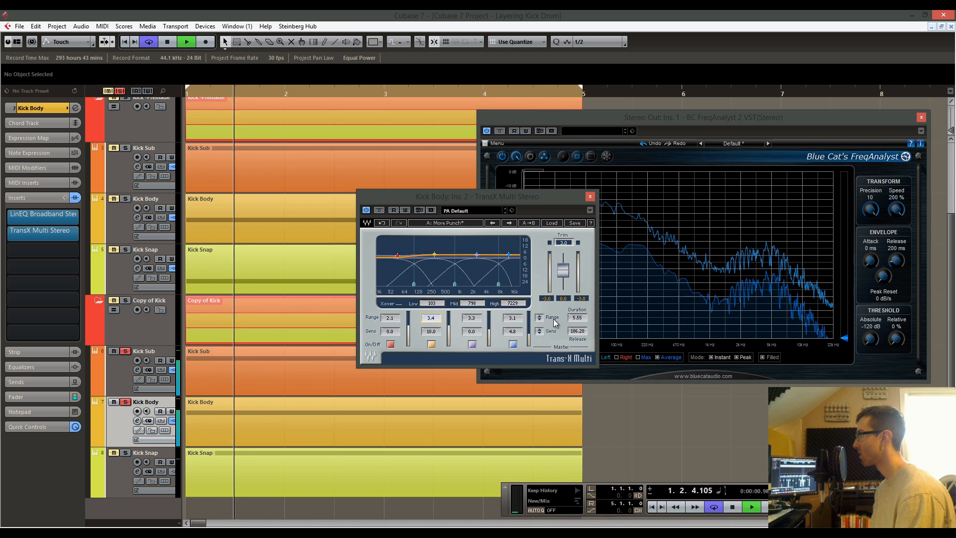
mouse_move(540, 317)
mouse_down()
mouse_move(546, 357)
mouse_move(543, 299)
mouse_up()
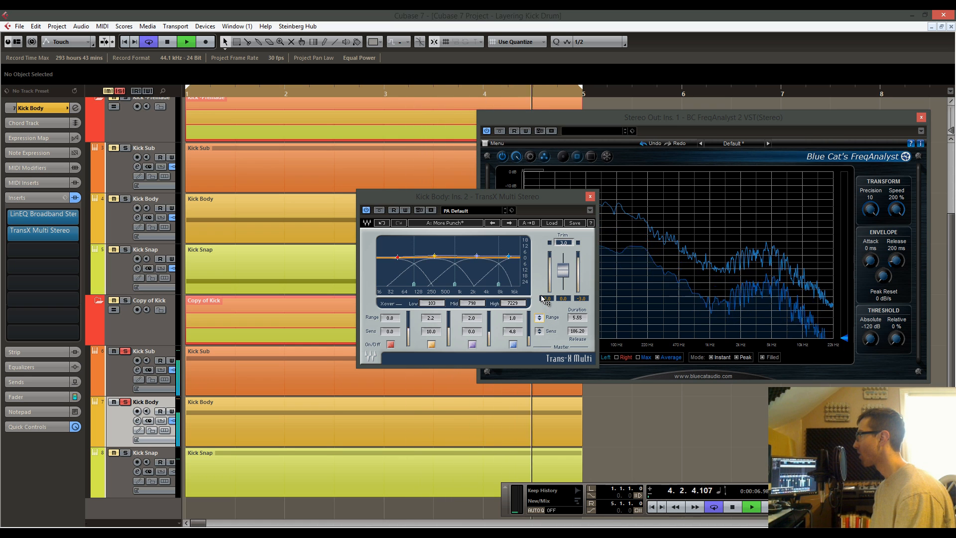
drag(432, 318, 433, 327)
drag(513, 322, 513, 316)
click(477, 318)
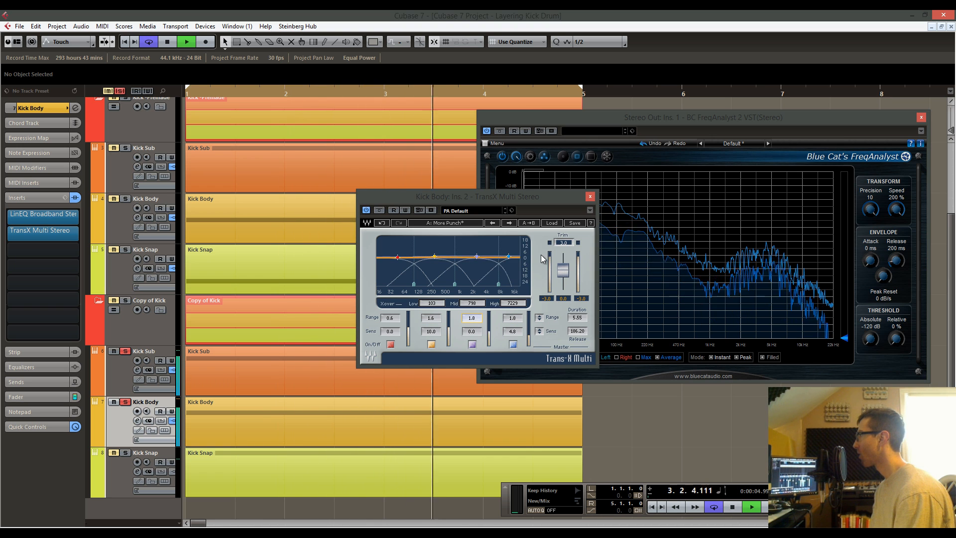
Compare the lowered range settings against the bypassed TransX Multi sound, and stop playback.
click(379, 211)
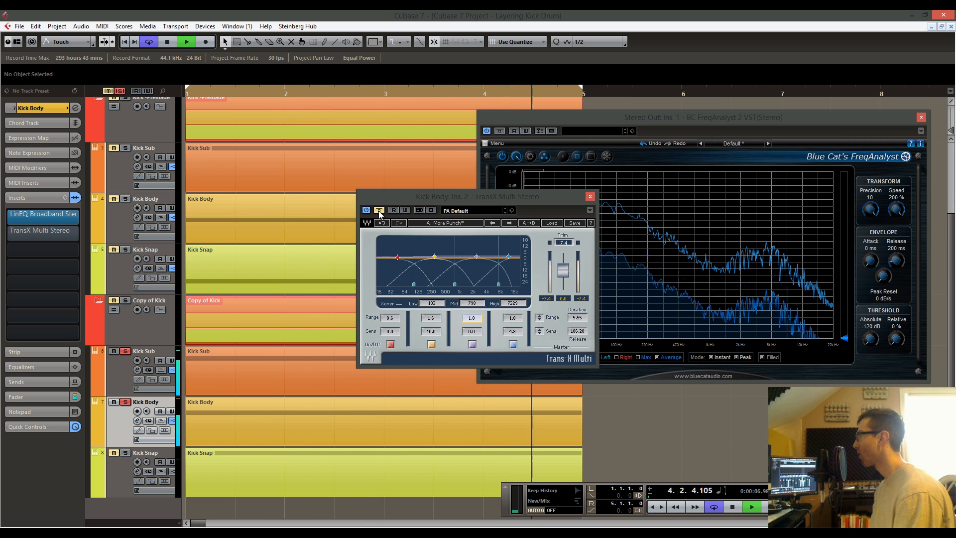
click(379, 211)
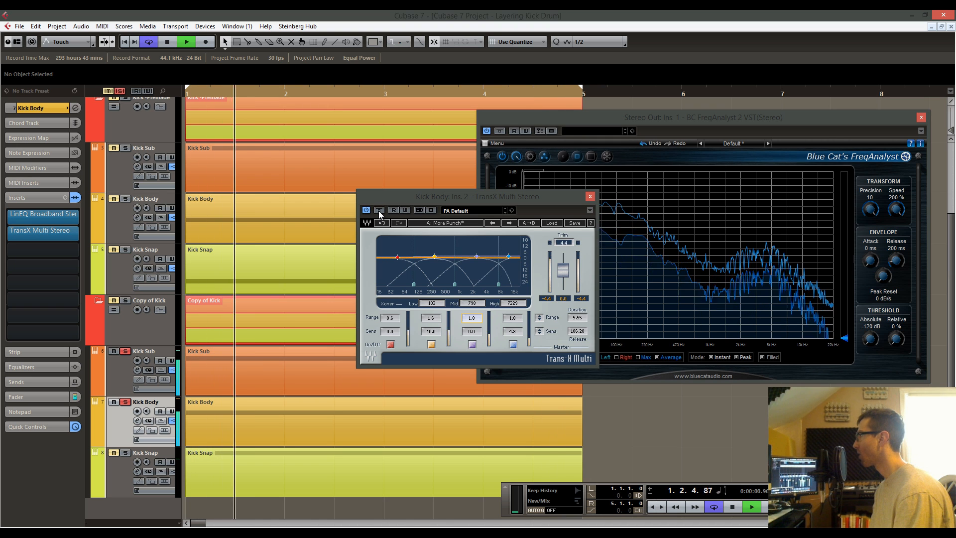
click(379, 211)
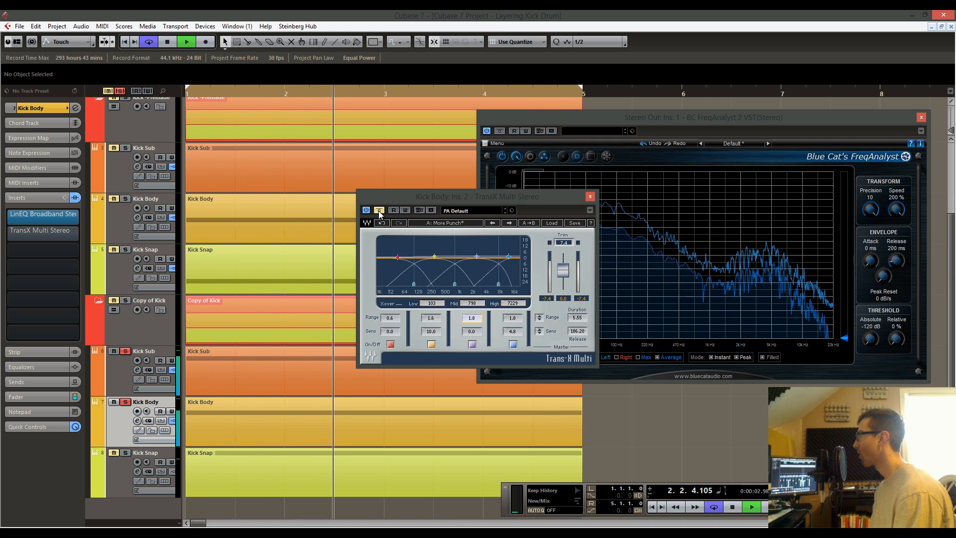
click(378, 210)
key(space)
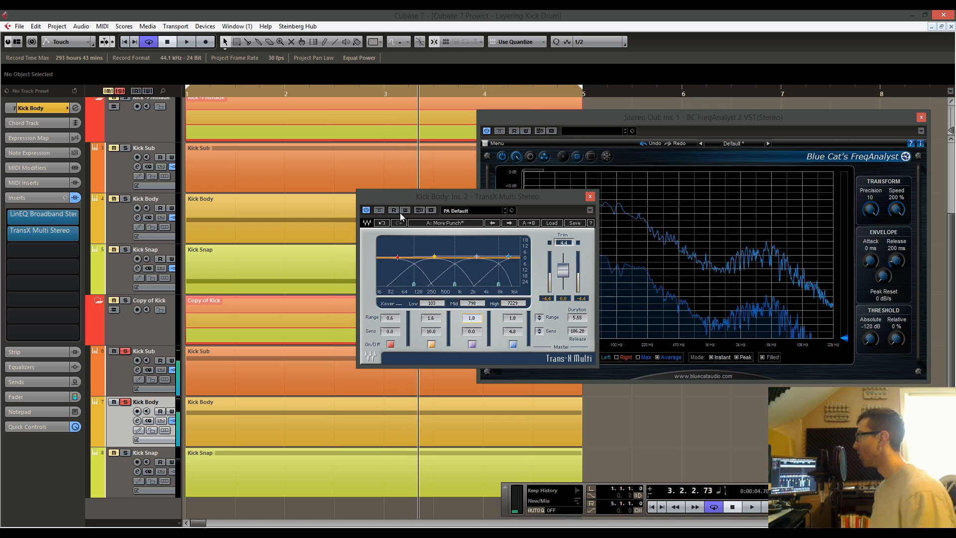
Close TransX Multi and try to clear Kick Body's second insert slot, choosing to keep the plug-in's changes.
click(591, 198)
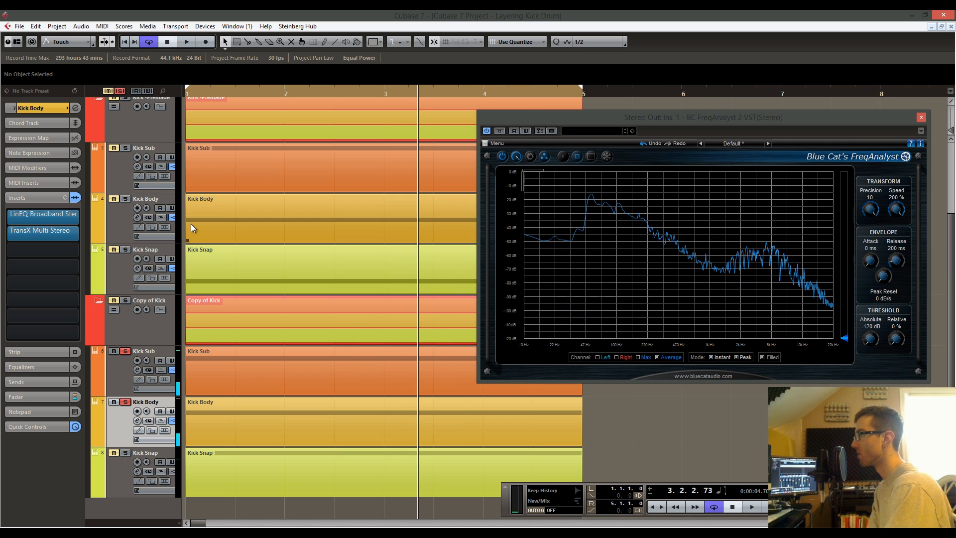
click(78, 235)
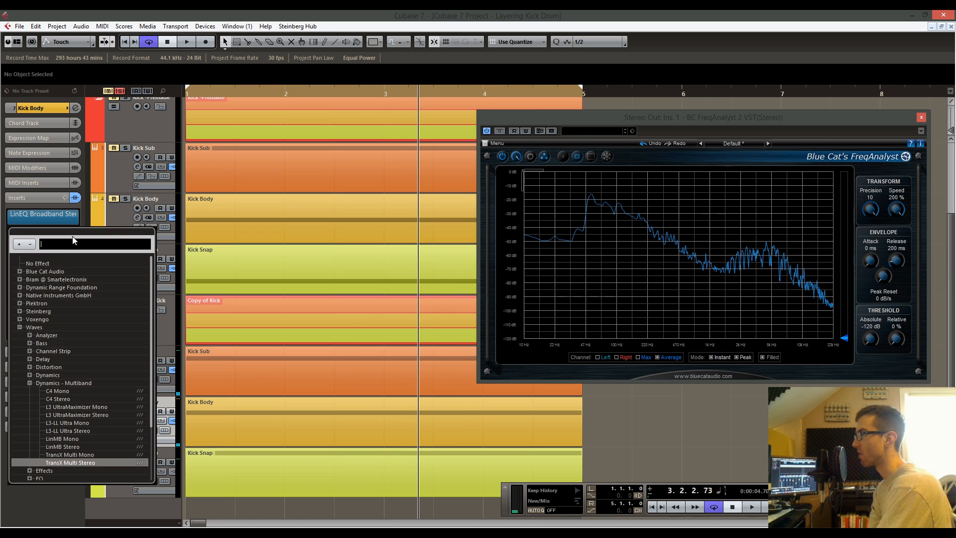
click(47, 263)
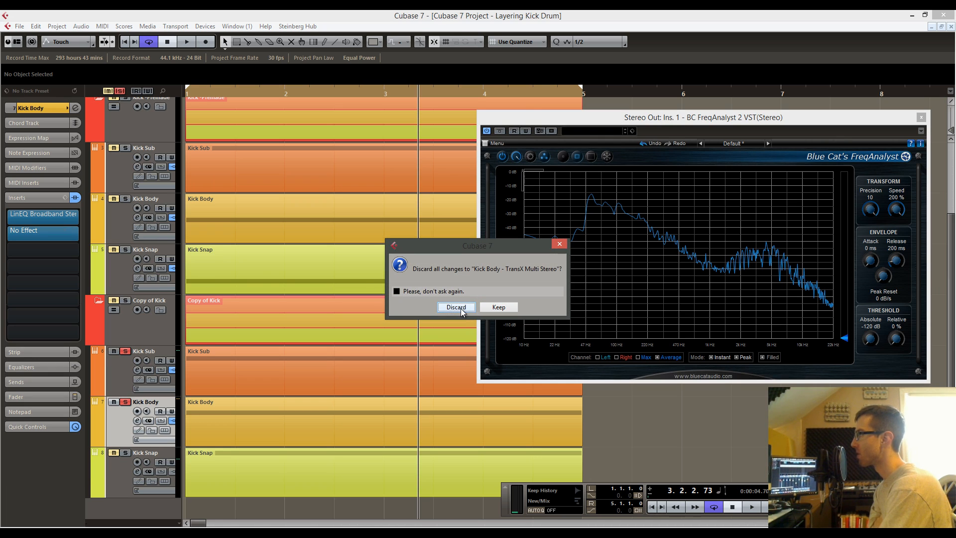
click(499, 309)
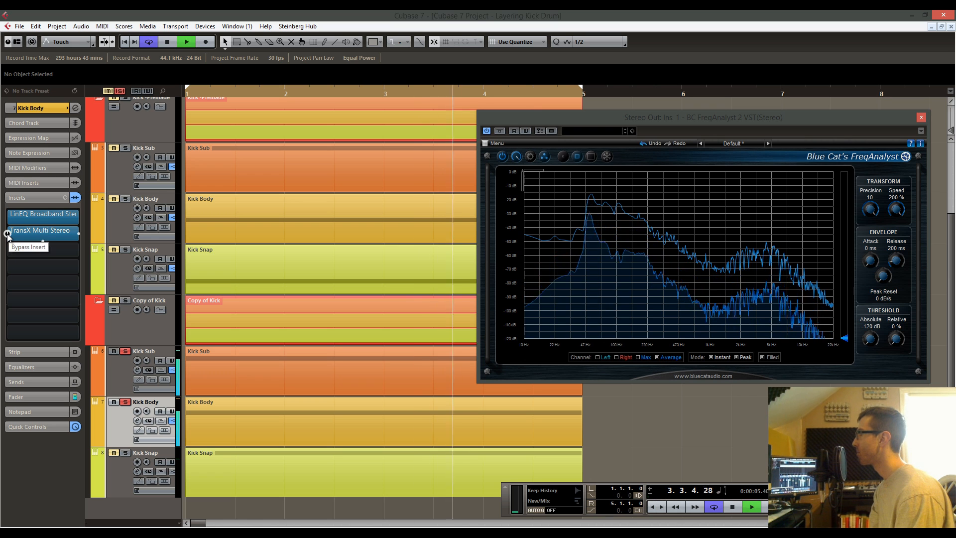
Compare the kick with the second insert bypassed and active while the plug-in window is closed, and stop playback.
click(8, 233)
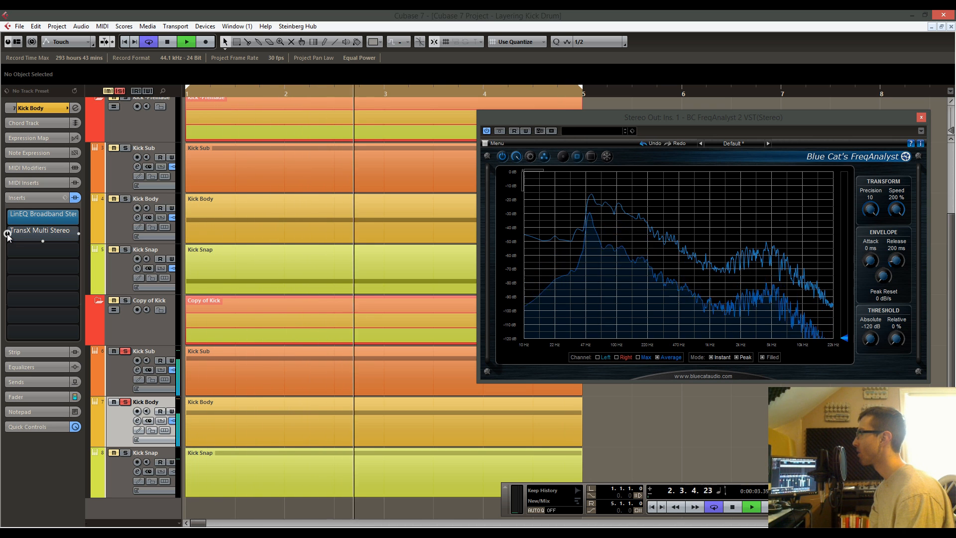
click(8, 233)
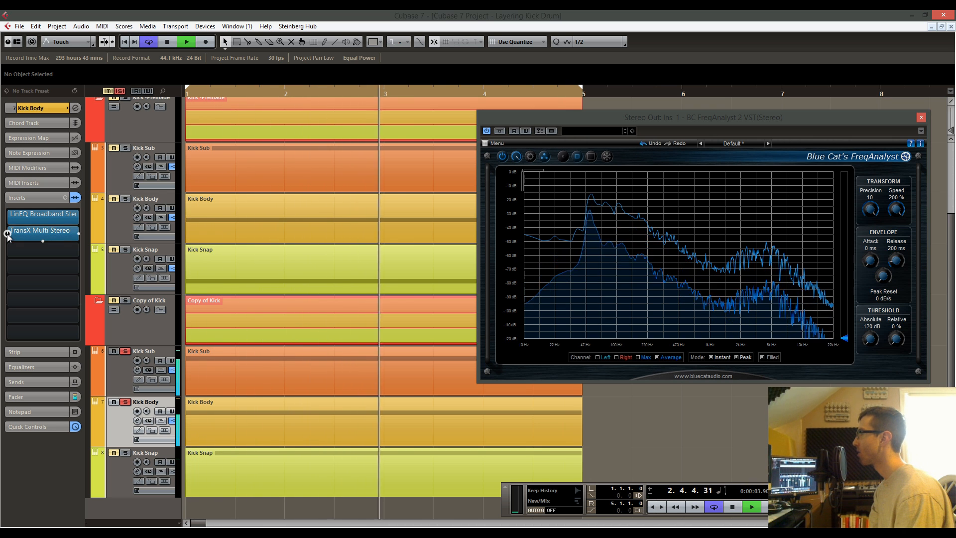
key(space)
Set the TransX Multi ranges to 8.1, 4.1, 2.4 and 1.2 with crossovers at 106 and 792 Hz, and compare with bypass.
click(57, 235)
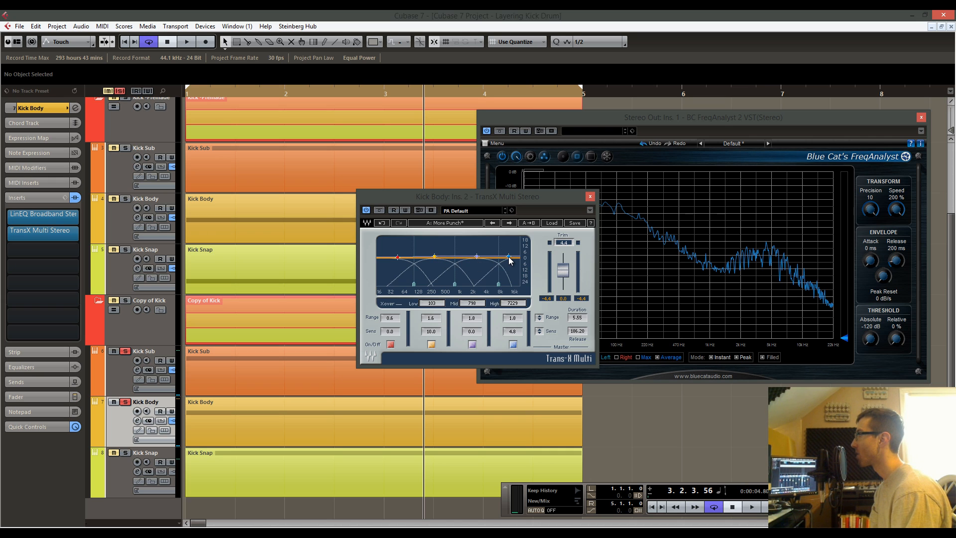
drag(508, 261, 508, 258)
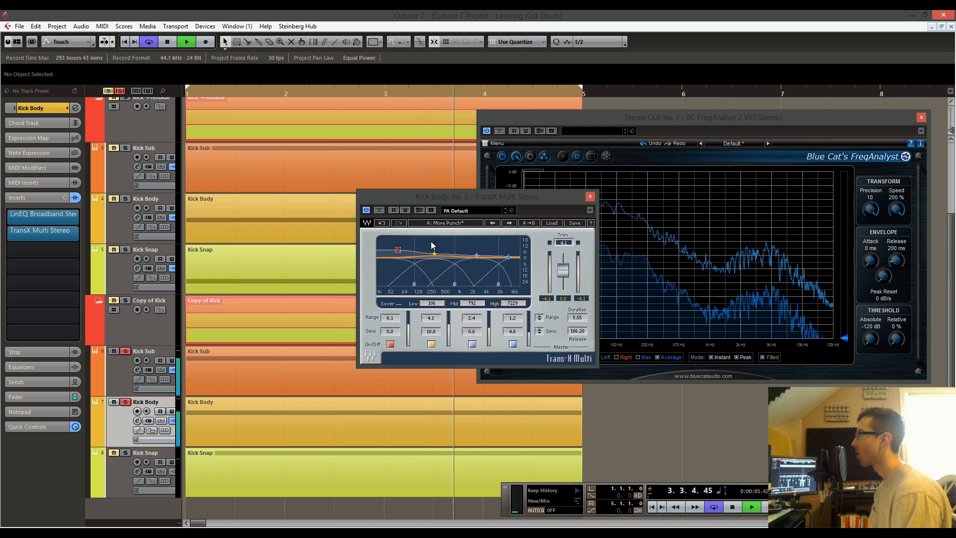
click(377, 210)
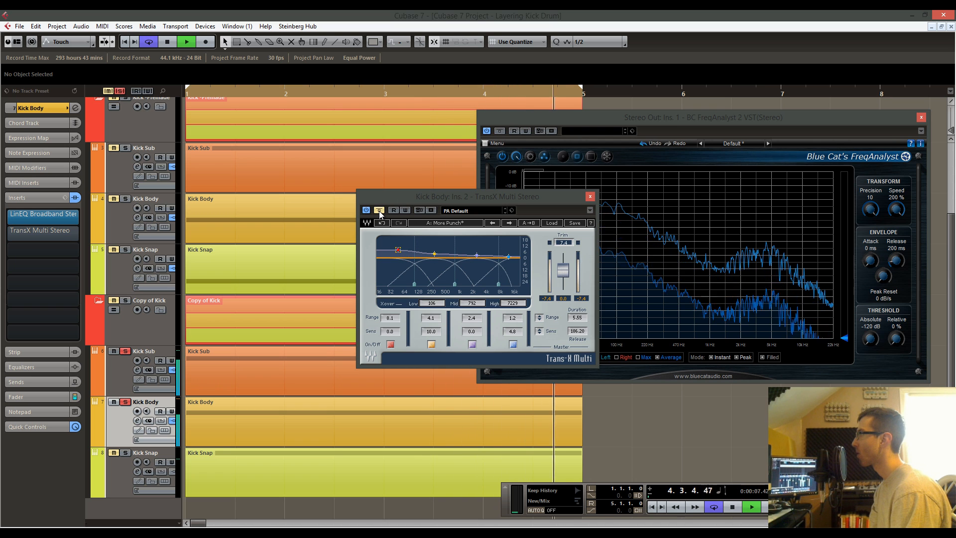
click(379, 211)
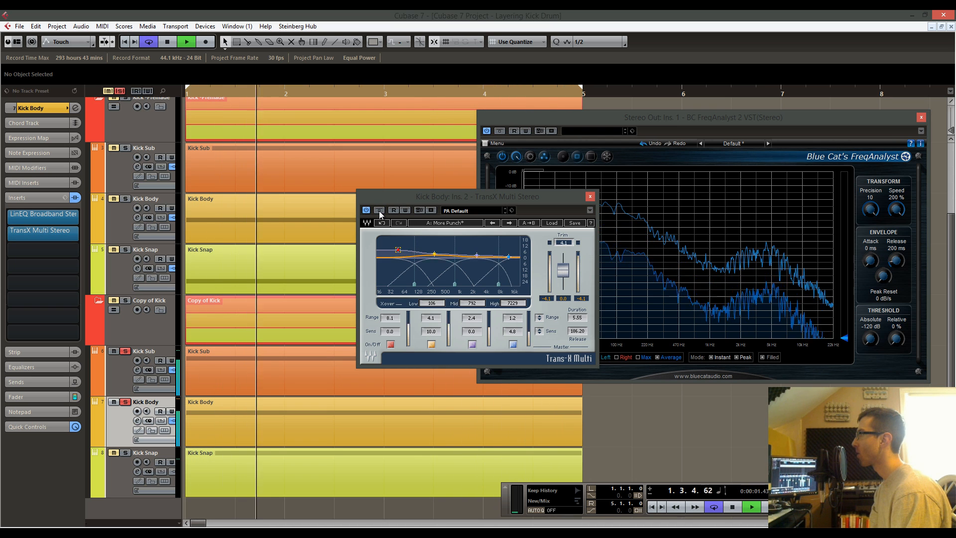
Set the two lowest TransX ranges to 6.1 and 10.6 with the mid crossover at 762 Hz, and compare with bypass.
drag(398, 250, 434, 246)
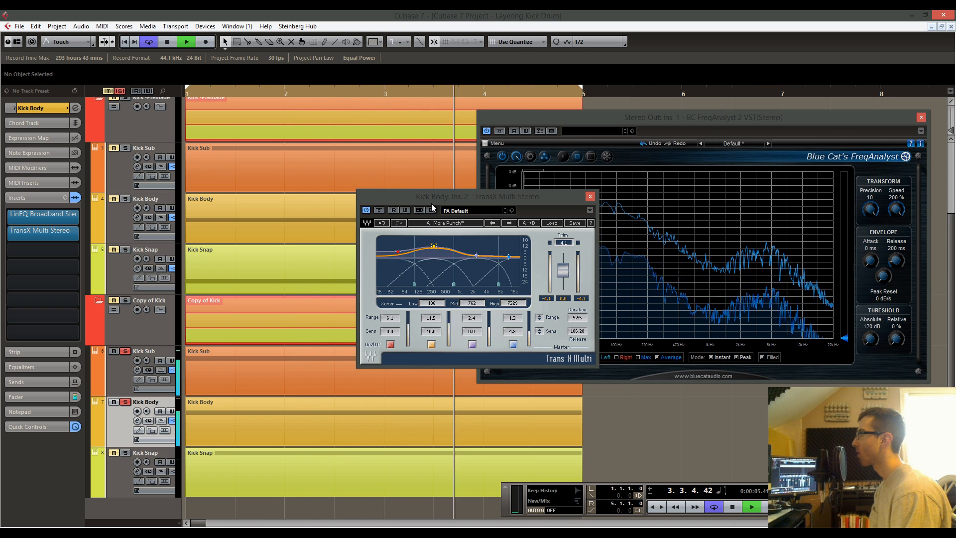
click(378, 211)
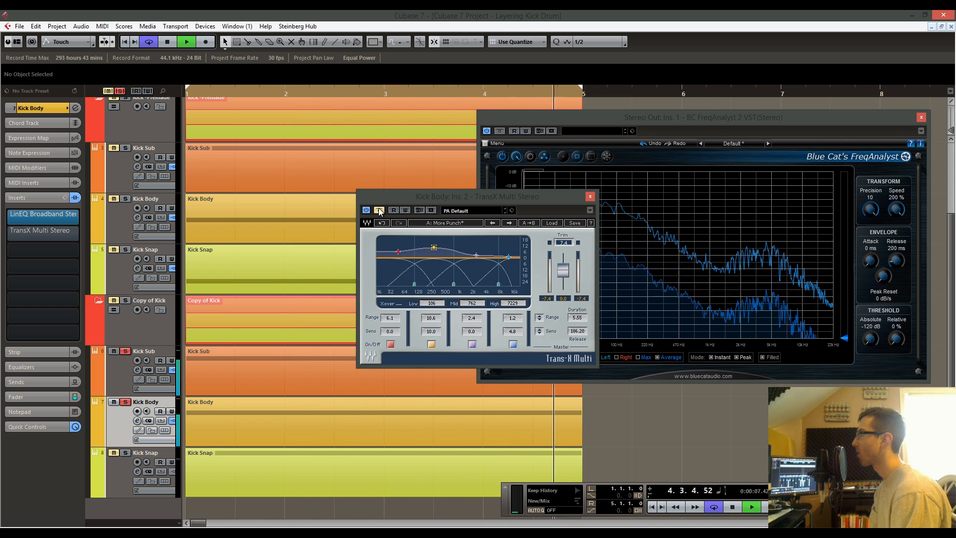
click(380, 211)
Set the two lowest TransX ranges to 1.3 and 1.4, the crossovers to 112 and 722 Hz, and adjust the trim.
drag(434, 248, 433, 254)
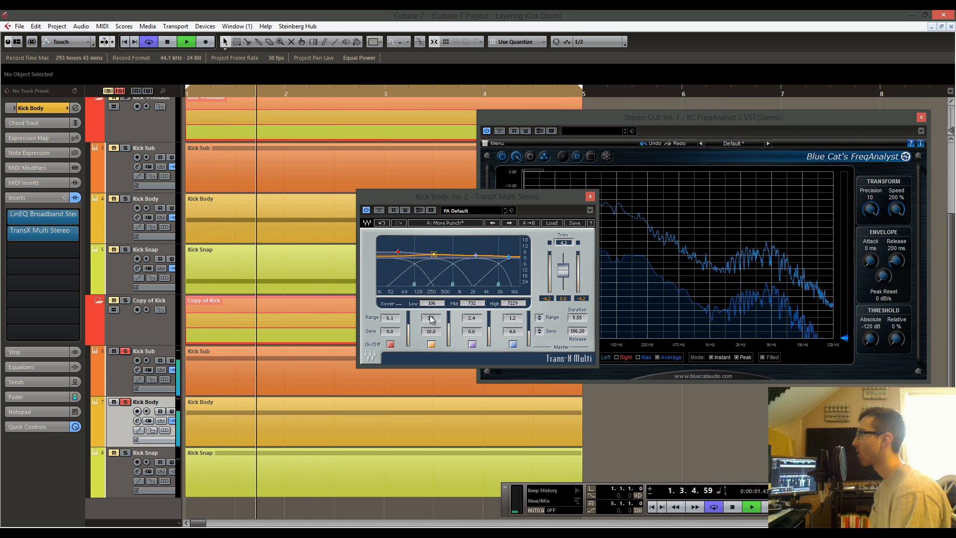
drag(431, 319, 431, 332)
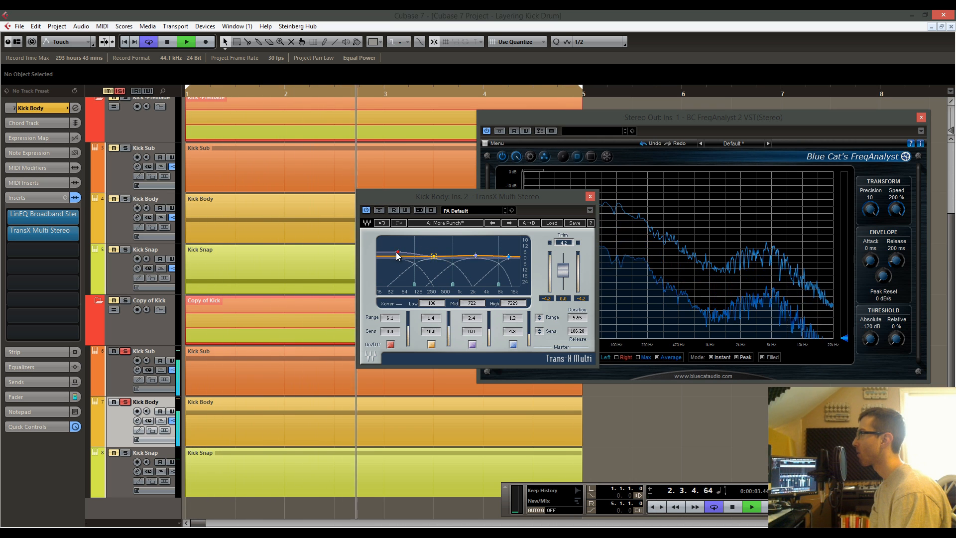
drag(397, 253, 399, 296)
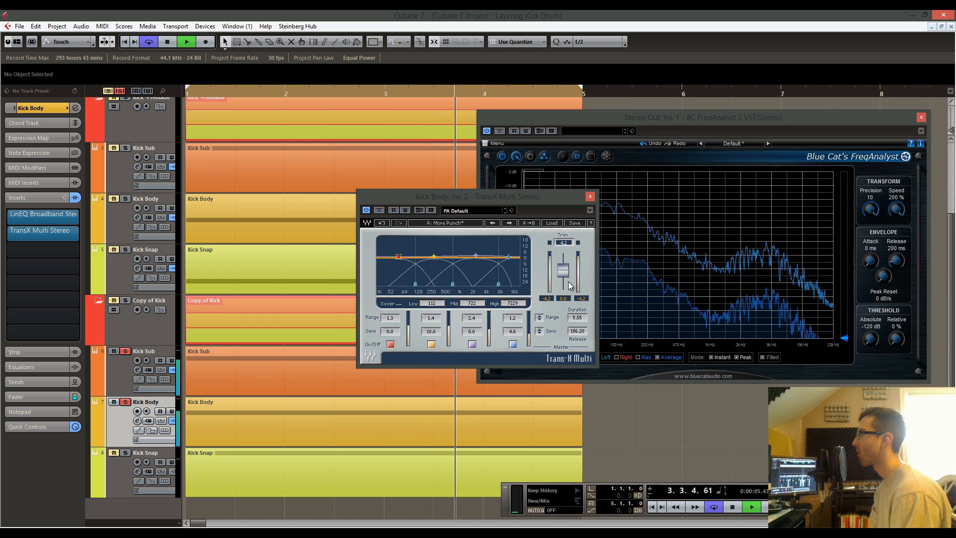
mouse_move(563, 272)
mouse_down()
mouse_move(561, 286)
mouse_move(561, 257)
mouse_up()
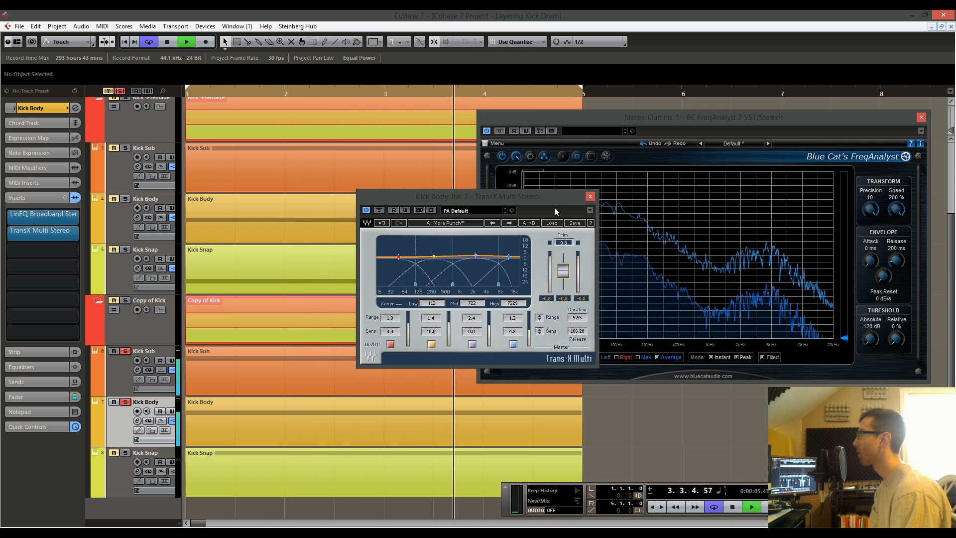
Move TransX Multi clear of the frequency analyser and compare the trimmed sound with the effect bypassed.
drag(517, 196, 378, 190)
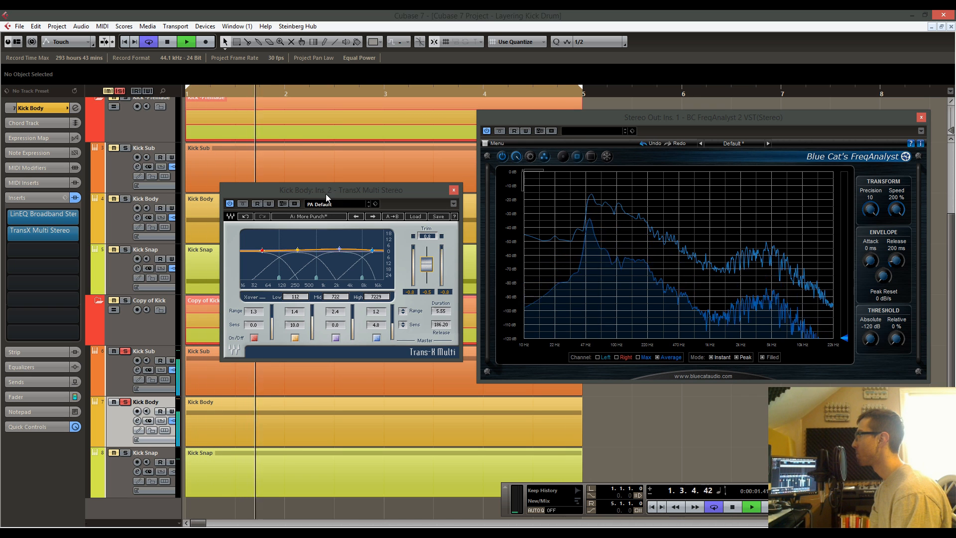
click(243, 203)
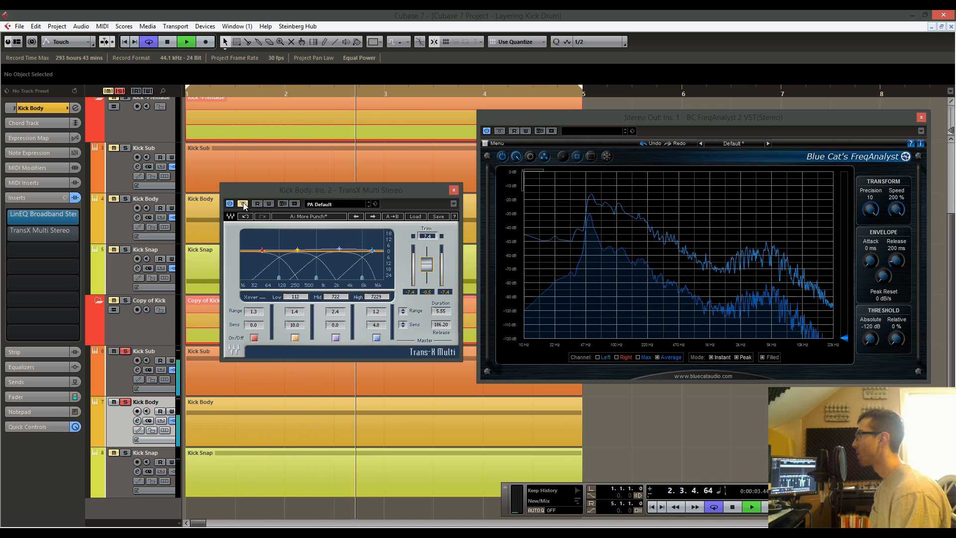
click(243, 204)
Stop playback and remove TransX Multi from Kick Body's second insert slot, discarding its changes.
click(454, 190)
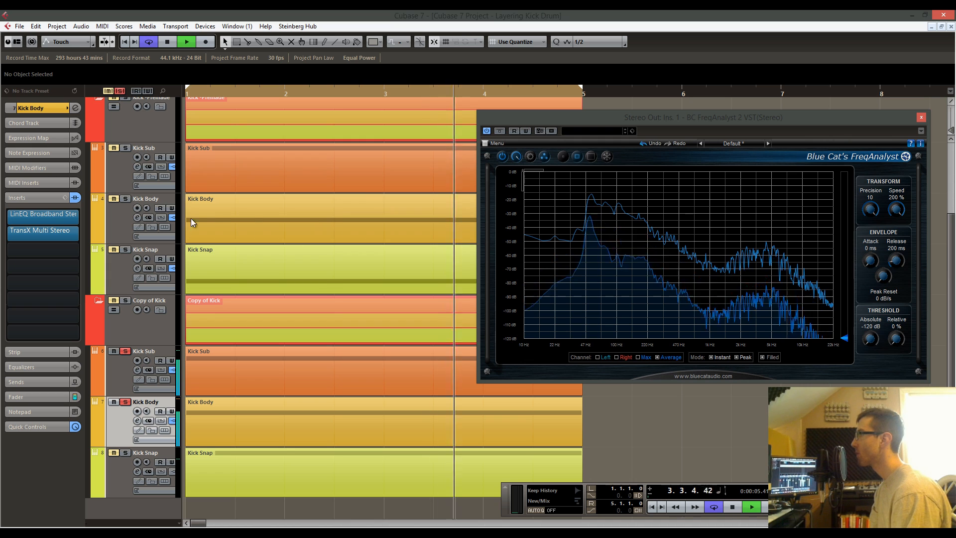
key(space)
click(79, 233)
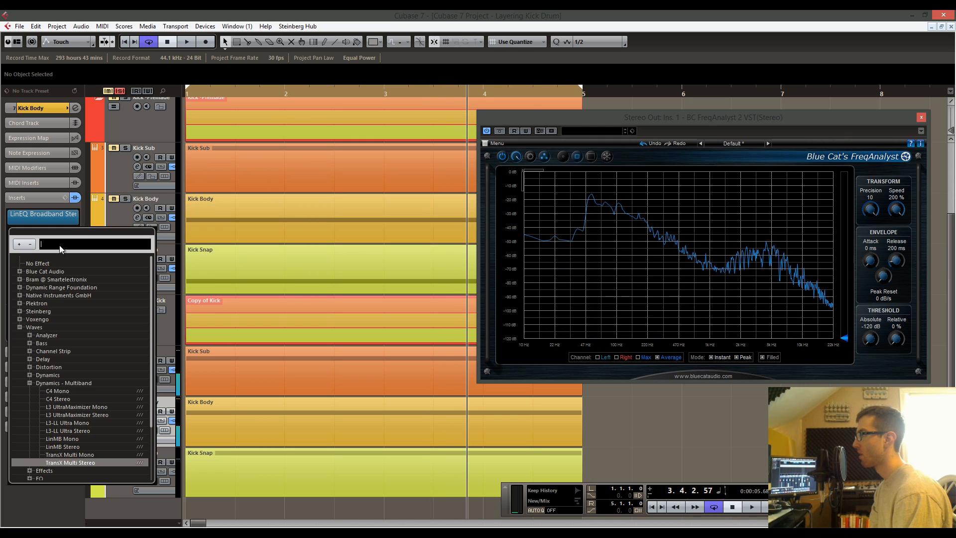
click(43, 263)
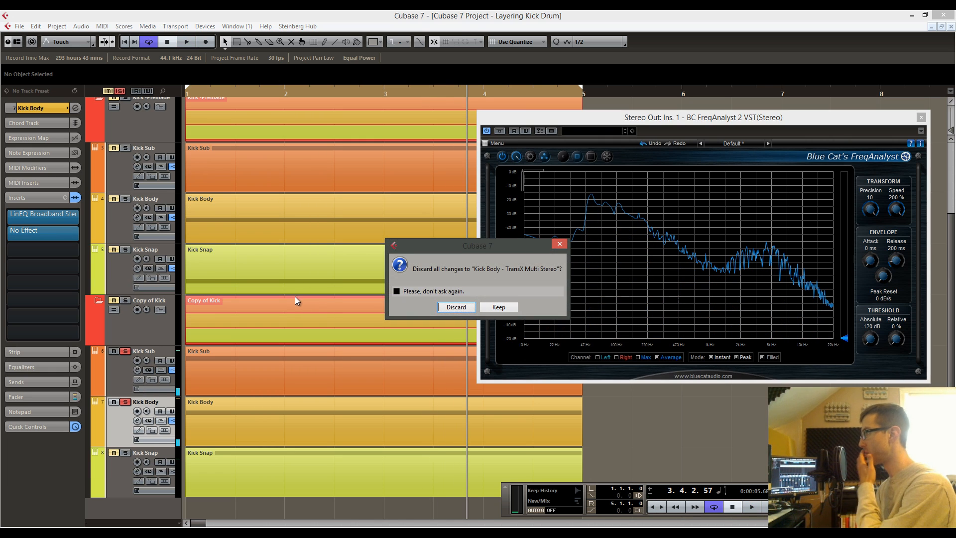
click(452, 308)
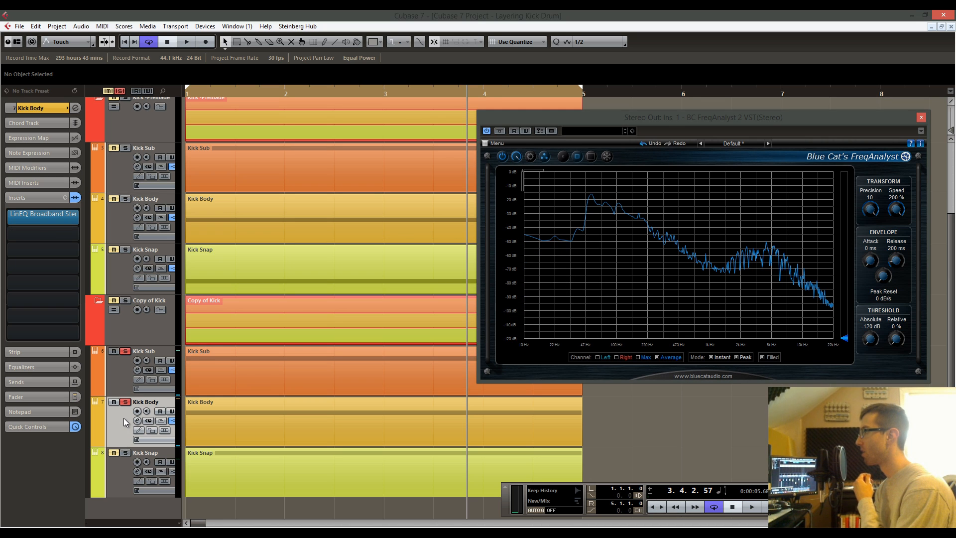
Insert the Waves TransX Multi Stereo effect in Kick Sub's second insert slot.
click(119, 374)
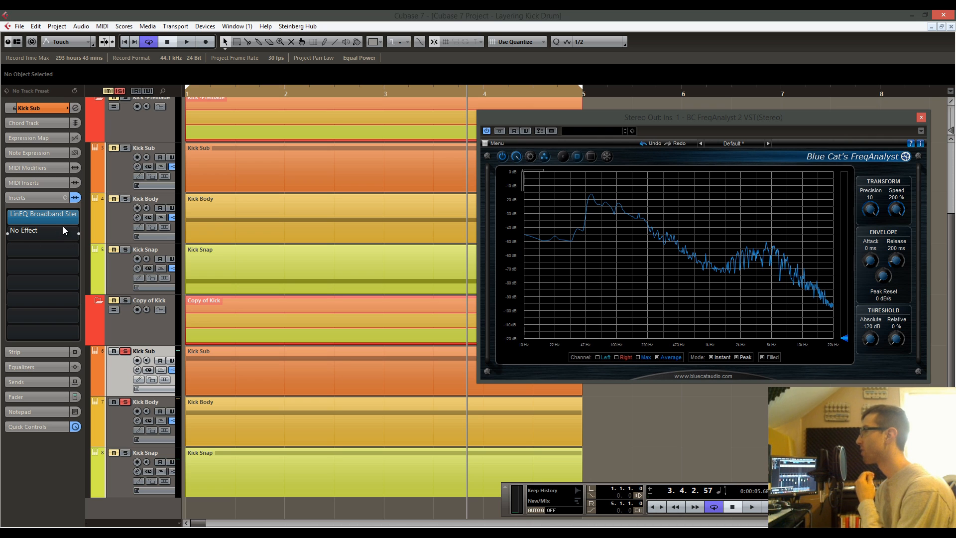
click(78, 237)
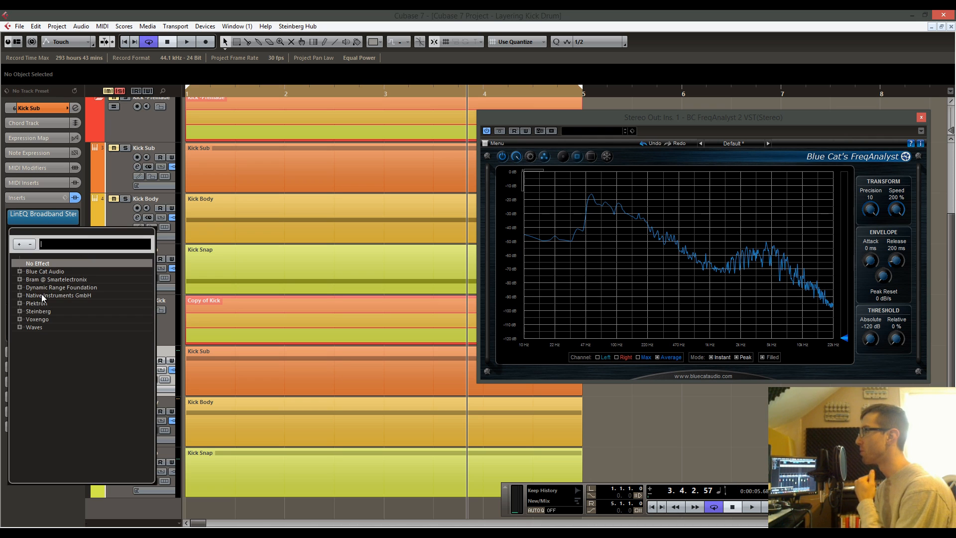
click(20, 329)
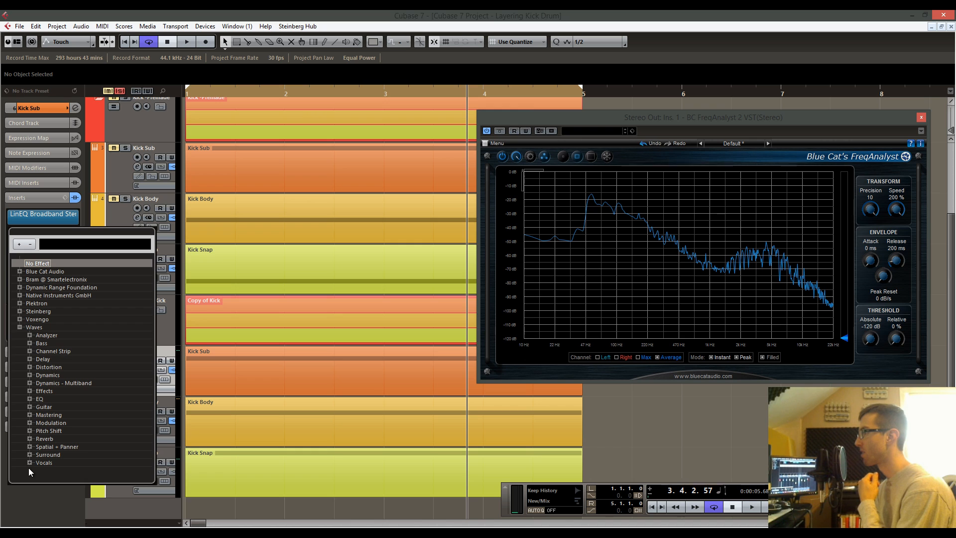
click(29, 383)
click(79, 464)
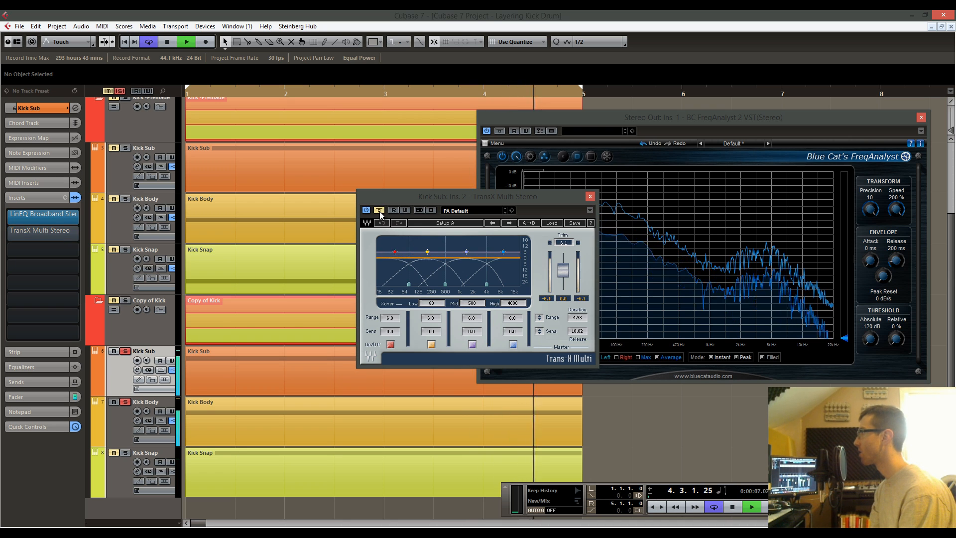
Try the More Punch preset in TransX Multi, and switch to Dave Aron's Aron Kick 1 preset.
click(555, 223)
click(623, 287)
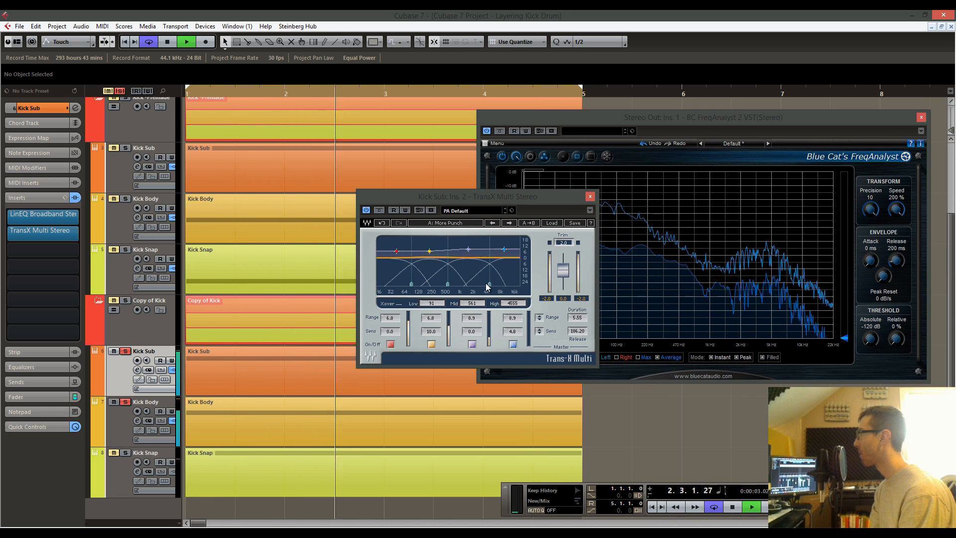
click(553, 222)
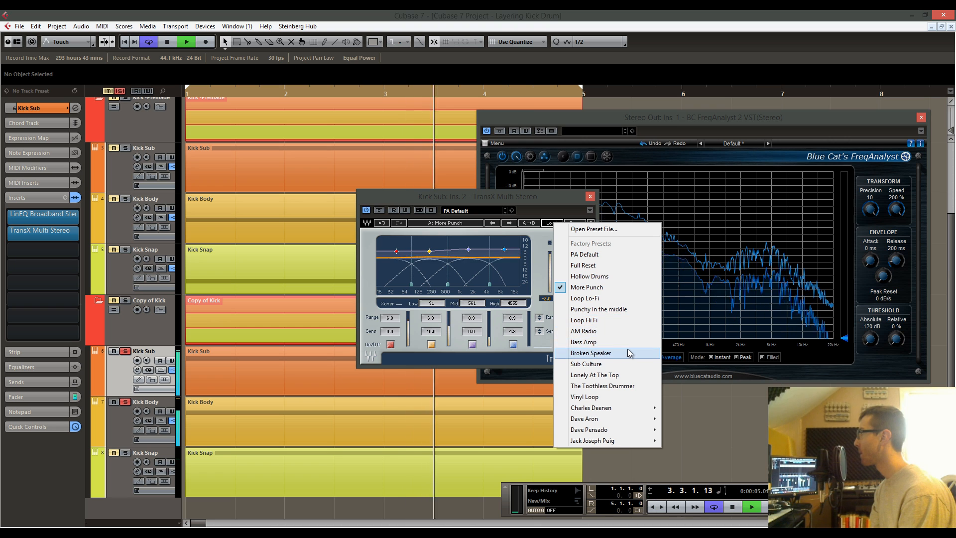
mouse_move(621, 411)
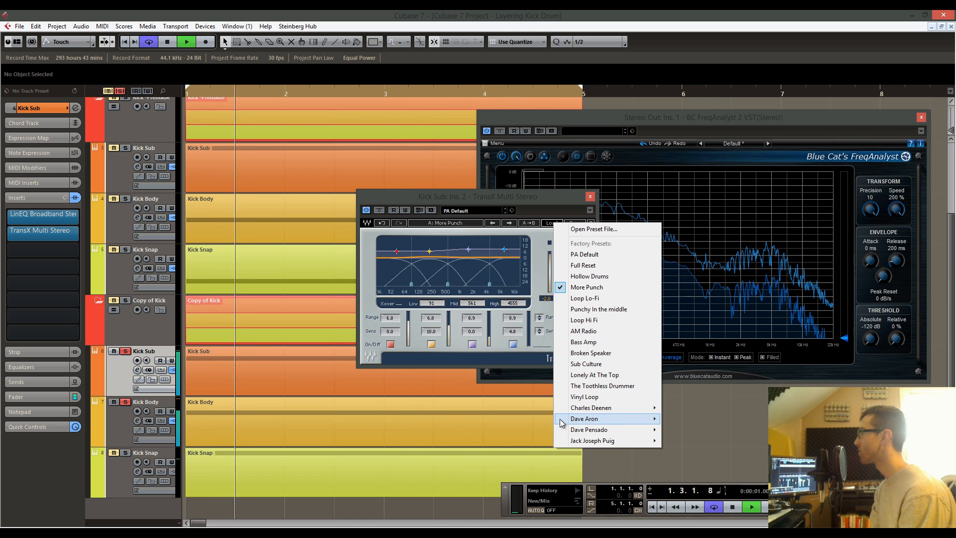
click(517, 419)
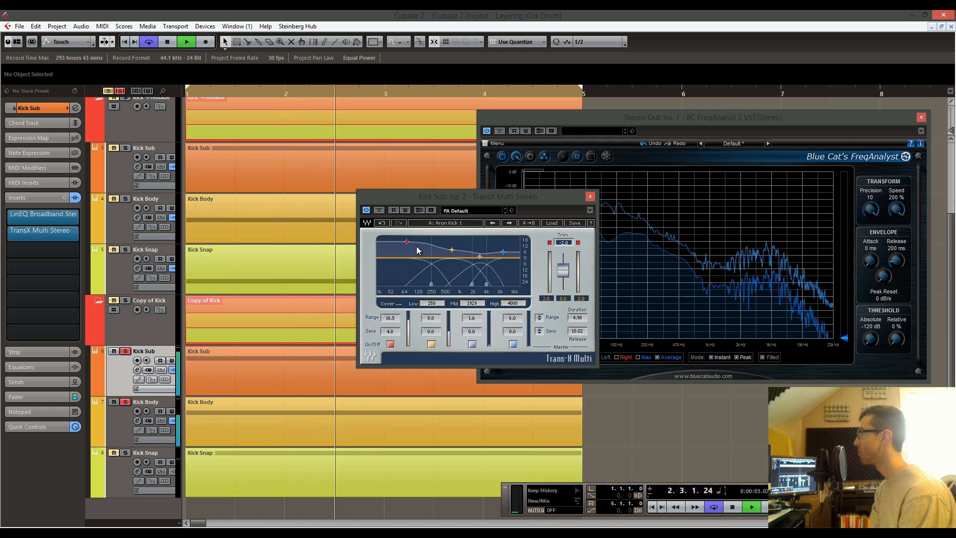
Set the TransX ranges to 1.2, 1.3, 2.5 and -0.1, compare the sound with the effect bypassed, and stop playback.
drag(406, 241, 449, 282)
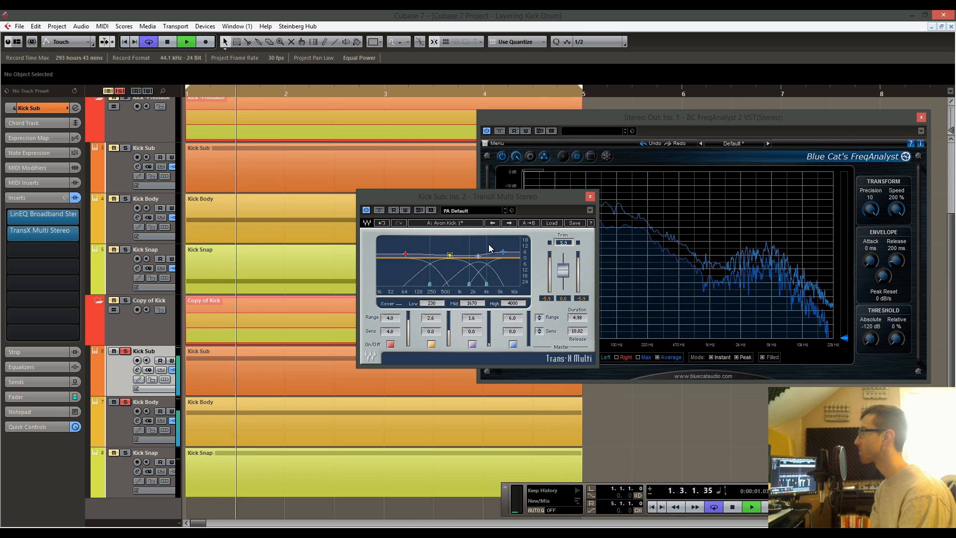
drag(504, 256, 502, 258)
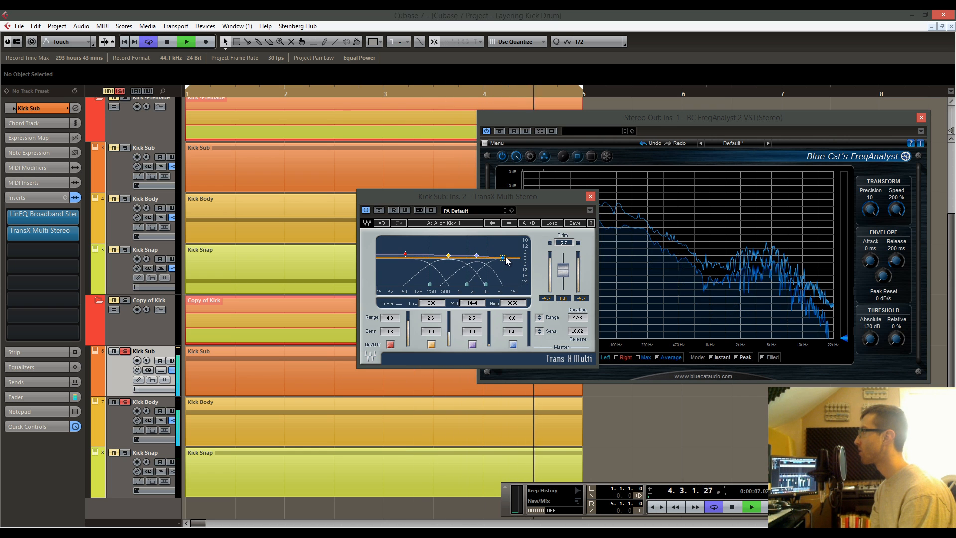
drag(506, 256, 507, 258)
drag(406, 254, 448, 268)
click(379, 211)
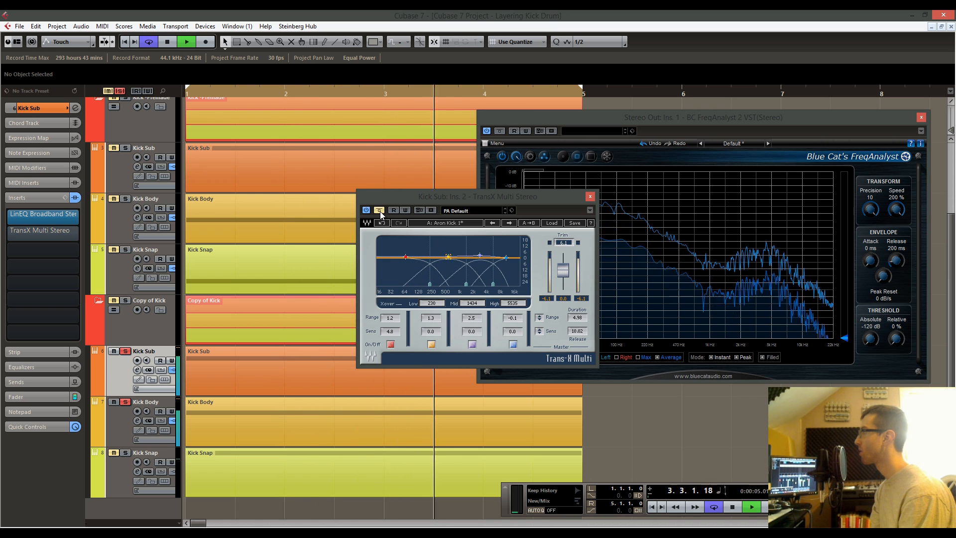
click(379, 211)
key(space)
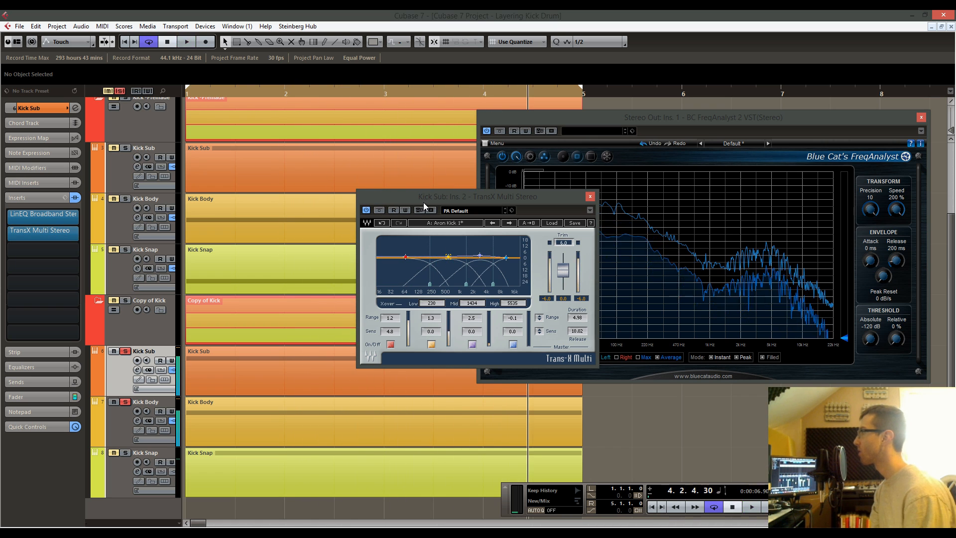
Remove TransX Multi from Kick Sub's second insert slot, discarding its changes.
click(78, 234)
click(48, 266)
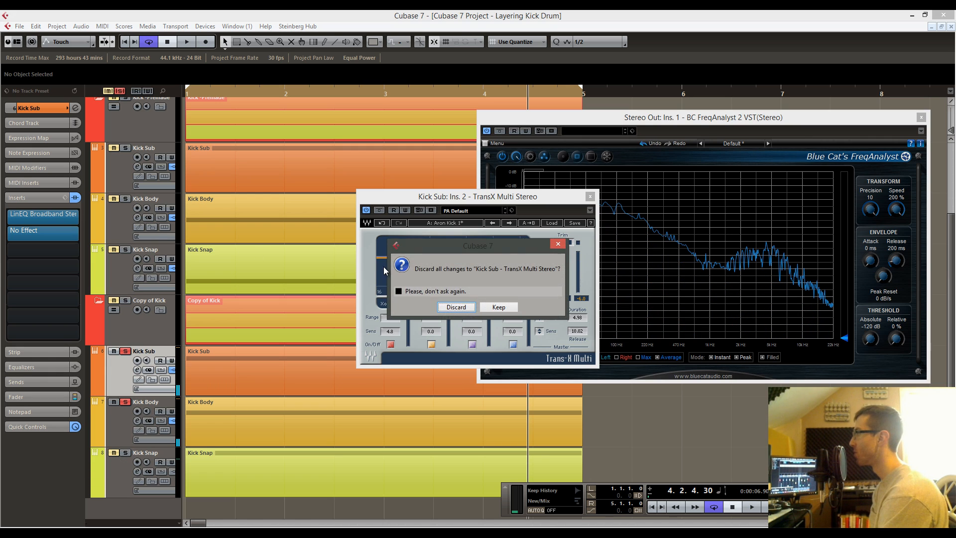
click(444, 305)
Solo Kick Snap together with Kick Sub and Kick Body, and play from the start to compare the kick with and without the snap.
click(124, 420)
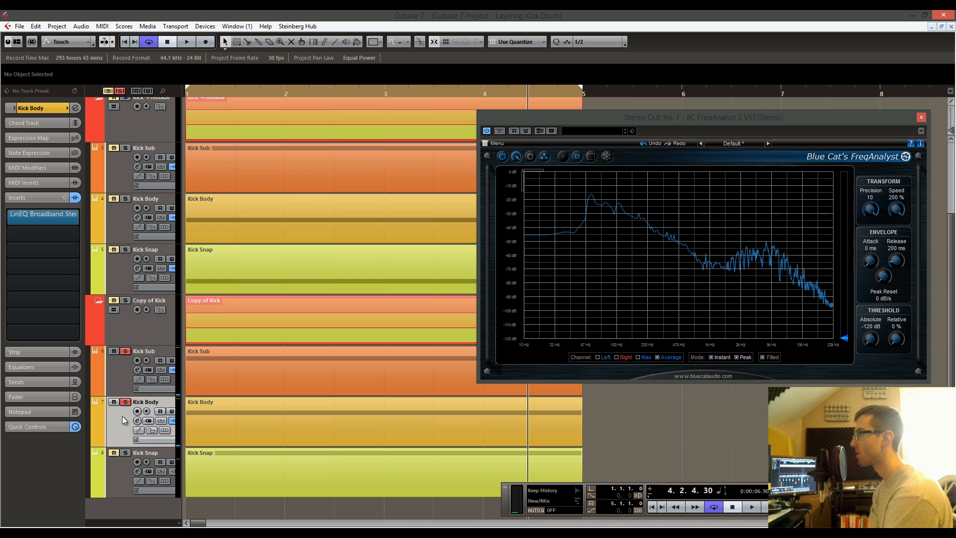
click(125, 482)
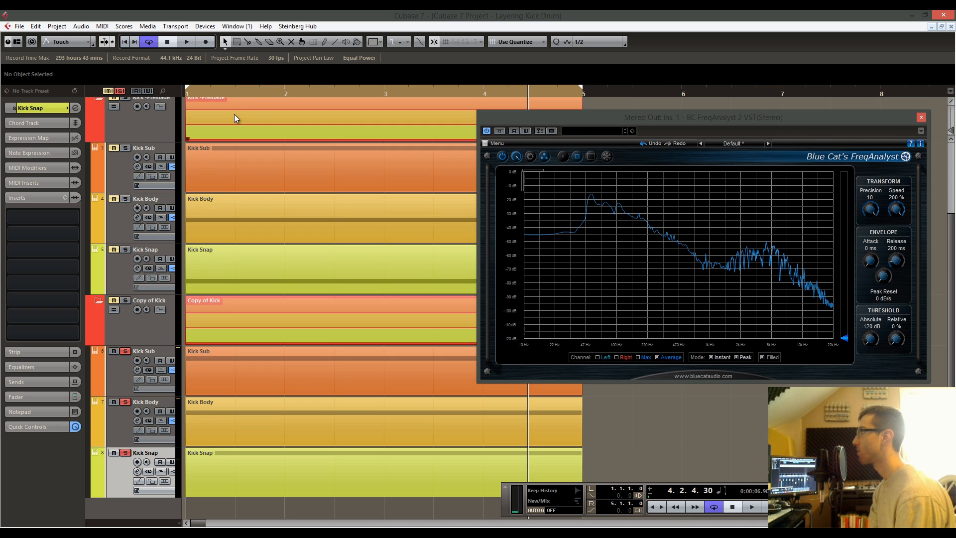
drag(243, 93, 156, 100)
key(space)
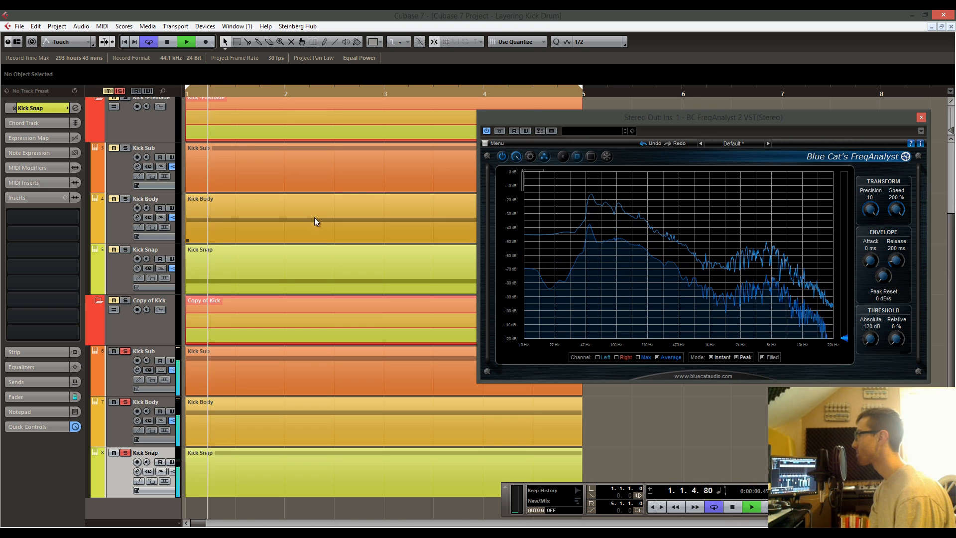
click(126, 454)
click(126, 454)
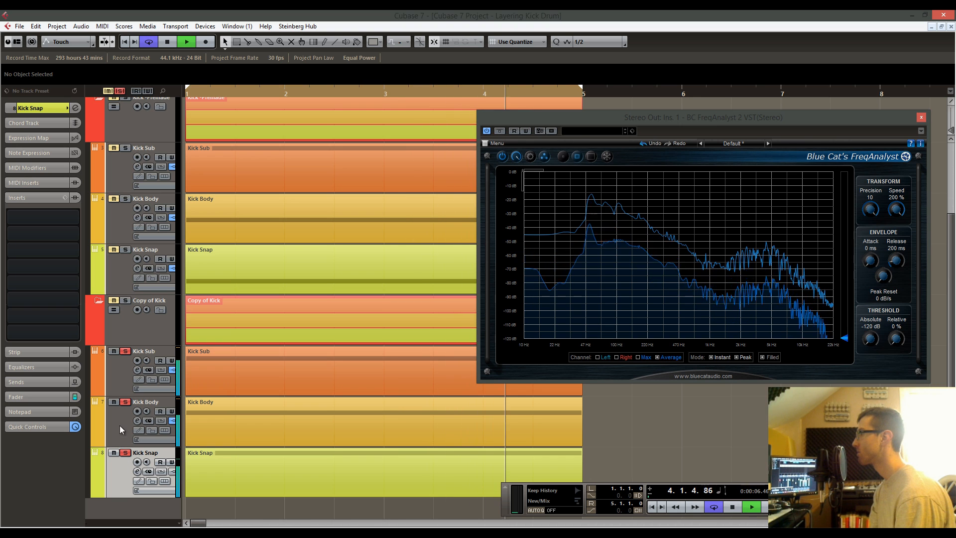
Unsolo Kick Sub and Kick Body, leaving only Kick Snap soloed, with playback stopped.
key(space)
click(126, 352)
key(space)
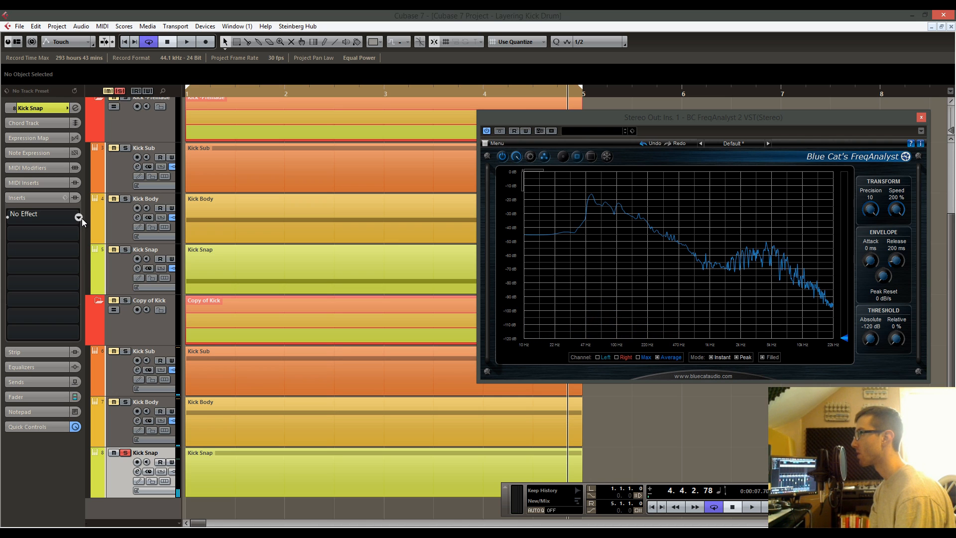
Insert the Waves LinEQ Broadband Stereo in Kick Snap's first insert slot and move its window clear of the frequency analyser.
click(80, 217)
click(20, 310)
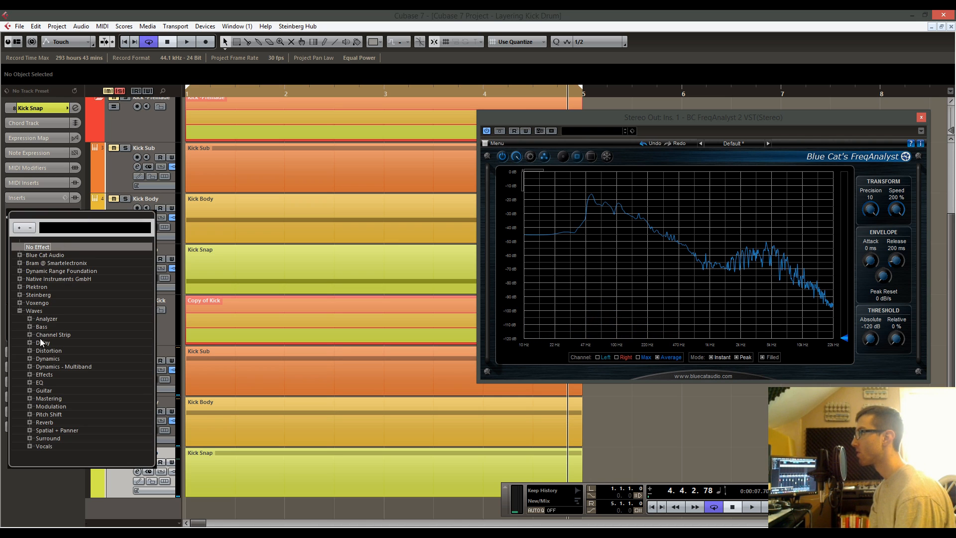
click(31, 383)
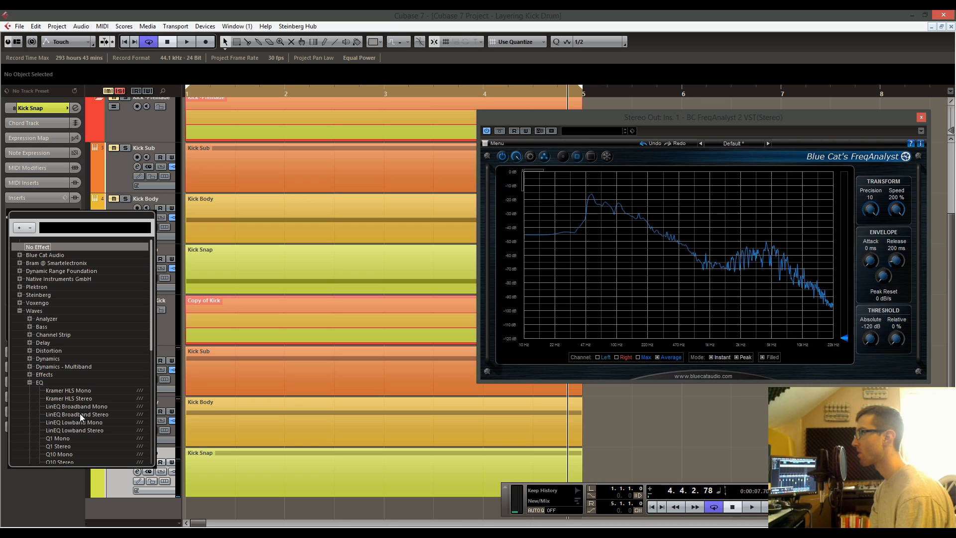
click(79, 413)
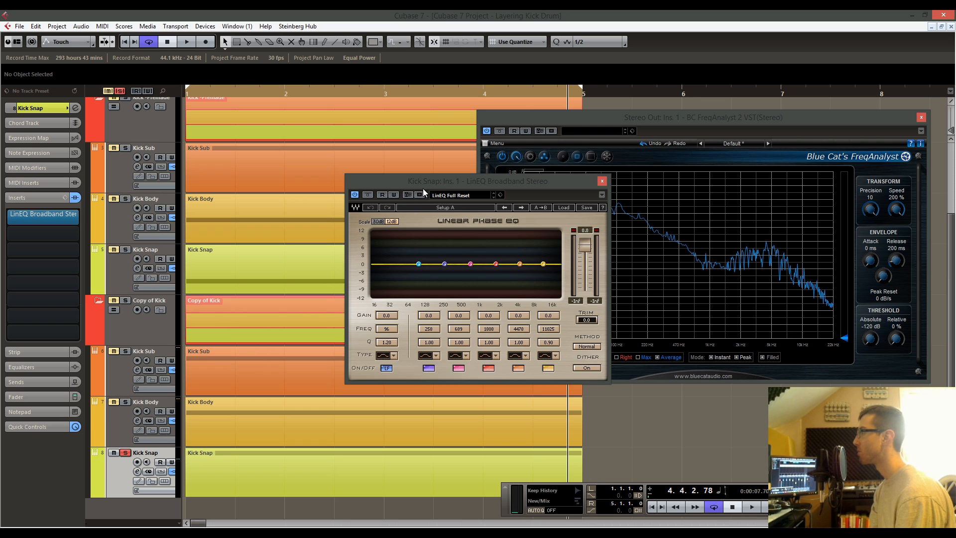
drag(422, 189, 285, 183)
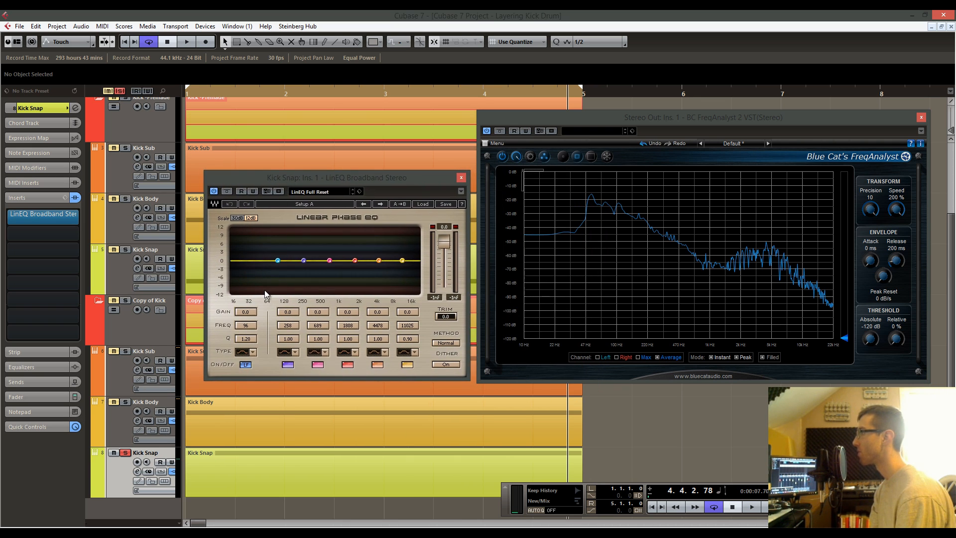
Make the EQ's lowest band a Hi-Pass at 27 Hz and its highest a V-Slope Low-Pass at 17054 Hz with Q 2.36.
click(252, 353)
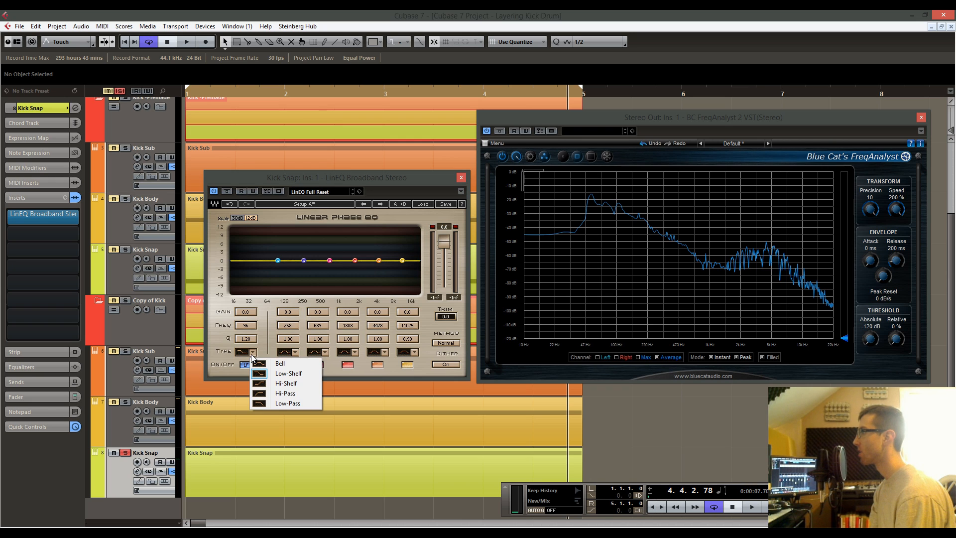
click(276, 394)
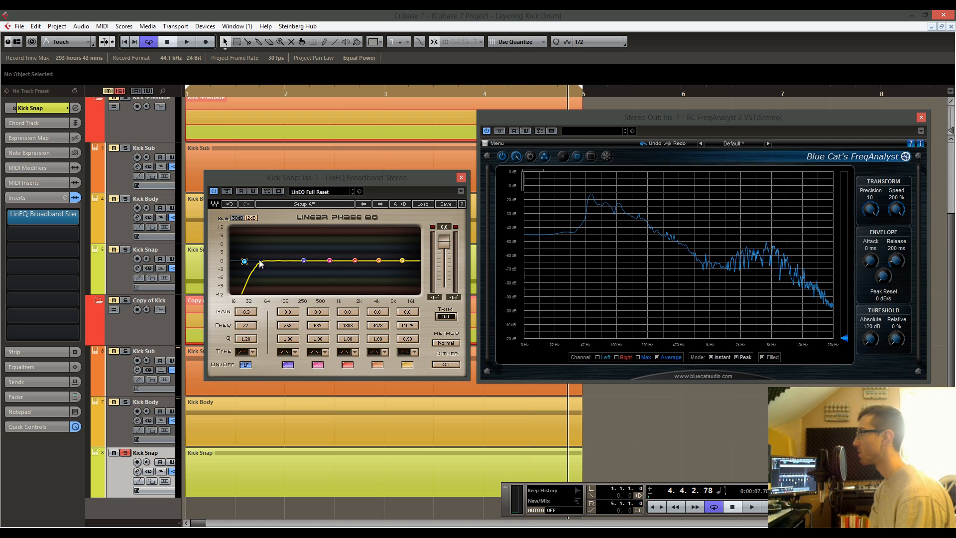
click(416, 353)
click(439, 433)
click(414, 352)
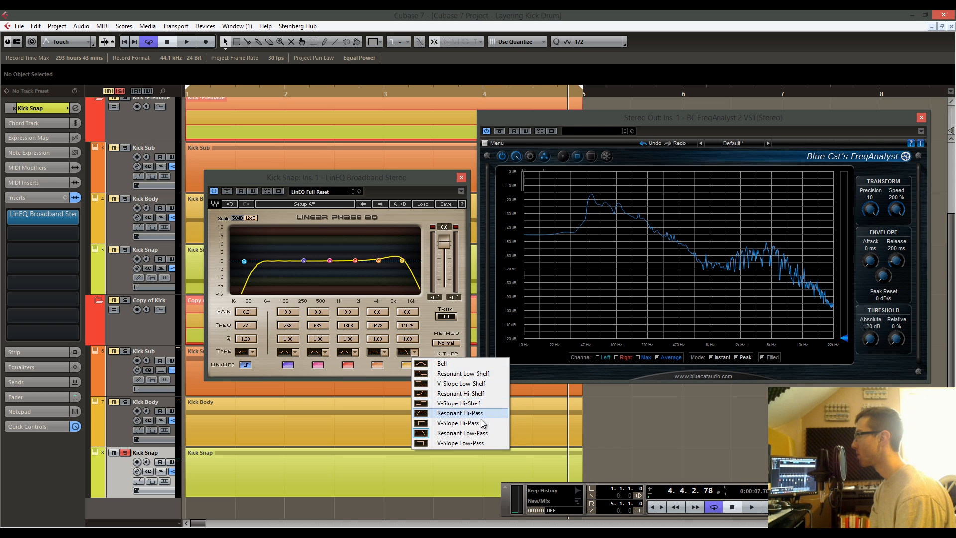
click(467, 443)
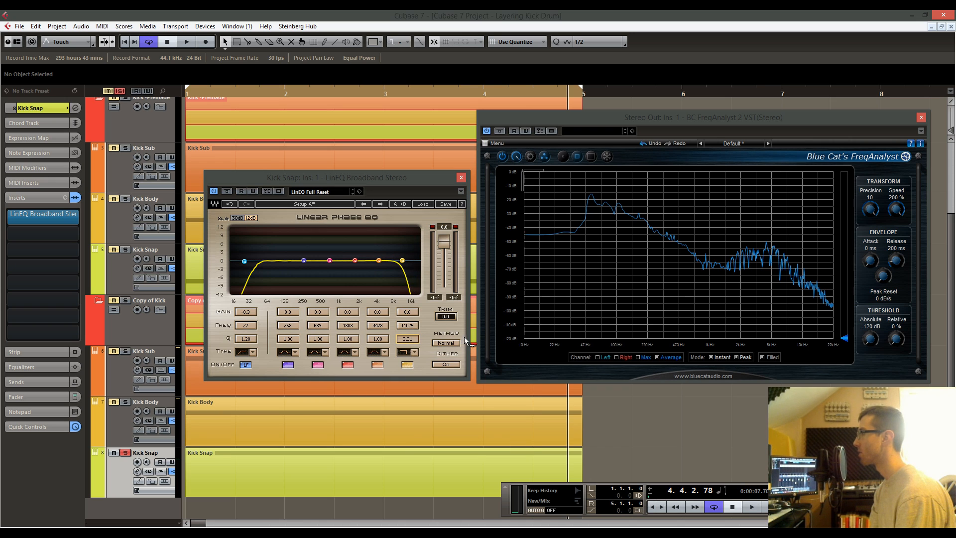
drag(464, 337, 466, 338)
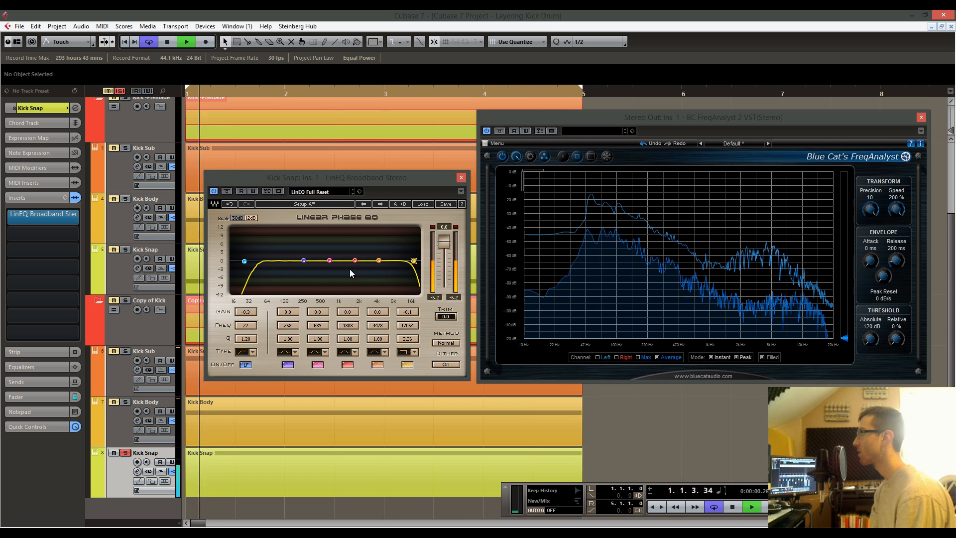
Set the low-pass band's Q to 1.30 and sweep its cutoff down to about 5857 Hz and up to 21964 Hz.
mouse_move(414, 261)
mouse_down()
mouse_move(395, 265)
mouse_move(419, 264)
mouse_up()
mouse_move(408, 338)
mouse_down()
mouse_move(454, 346)
mouse_move(414, 345)
mouse_up()
drag(347, 347, 344, 347)
mouse_move(401, 261)
mouse_down()
mouse_move(420, 264)
mouse_move(377, 265)
mouse_move(398, 271)
mouse_up()
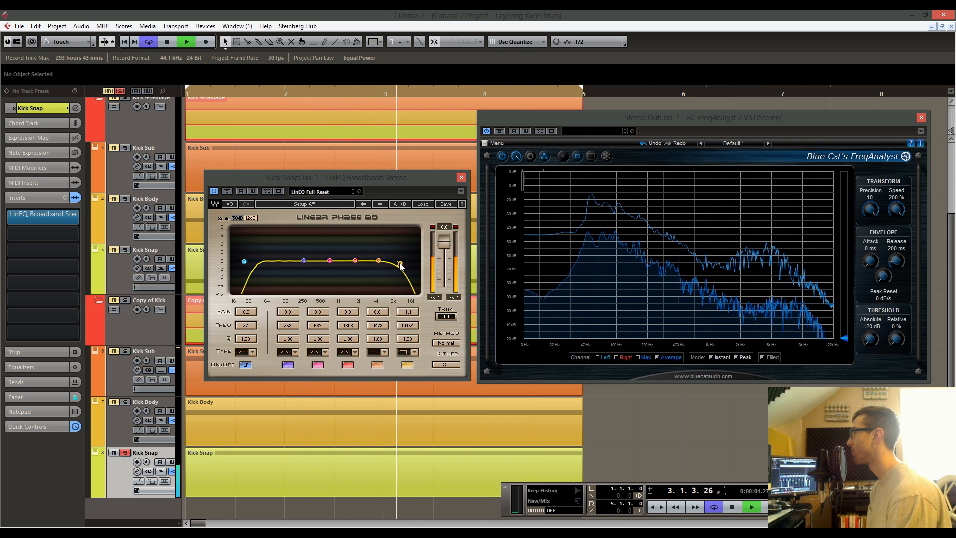
drag(401, 266, 371, 263)
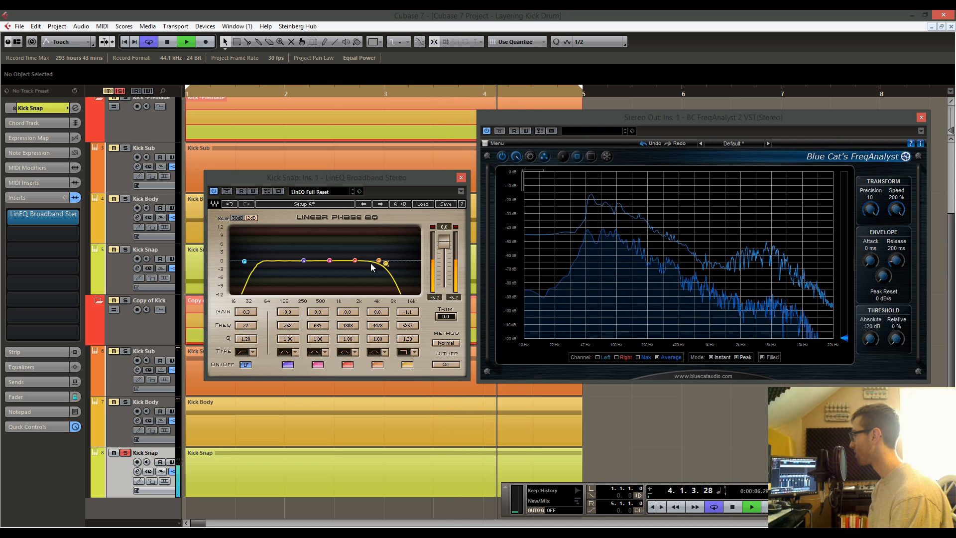
drag(375, 264, 438, 254)
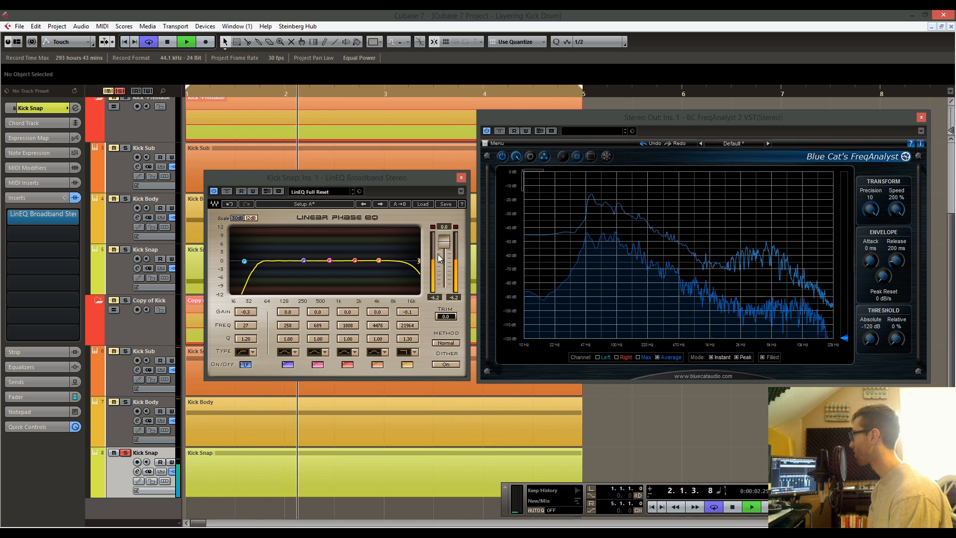
Compare Kick Snap with the low-pass band off and on, and set its cutoff to 9130 Hz with gain -0.5.
click(407, 365)
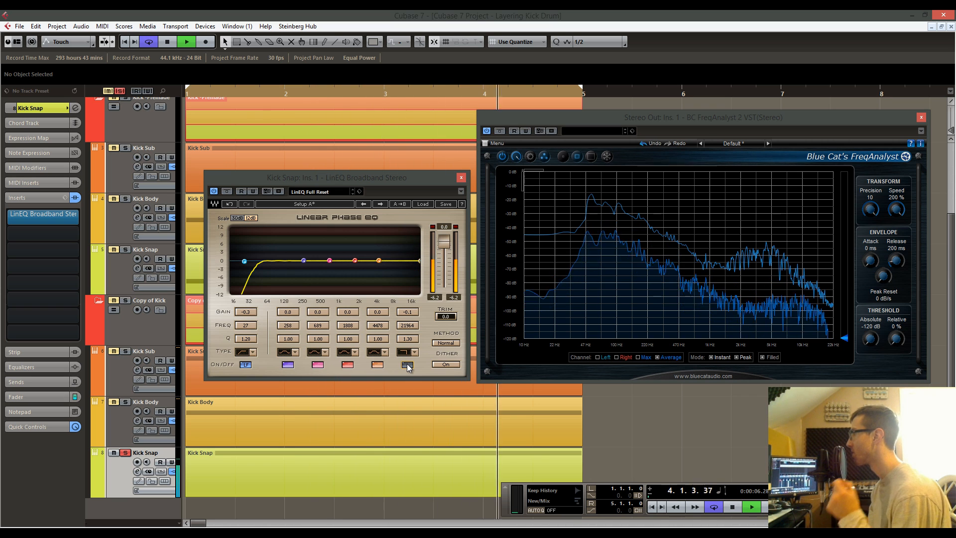
click(407, 365)
drag(420, 261, 378, 265)
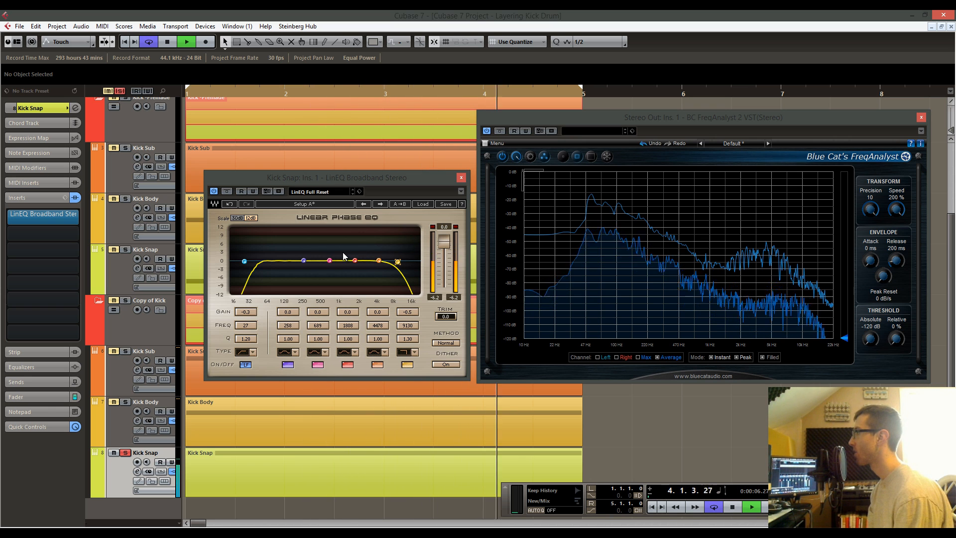
Solo Kick Body and Kick Sub alongside Kick Snap, and raise the snap's Hi-Pass cutoff to 418 Hz.
click(124, 403)
click(126, 352)
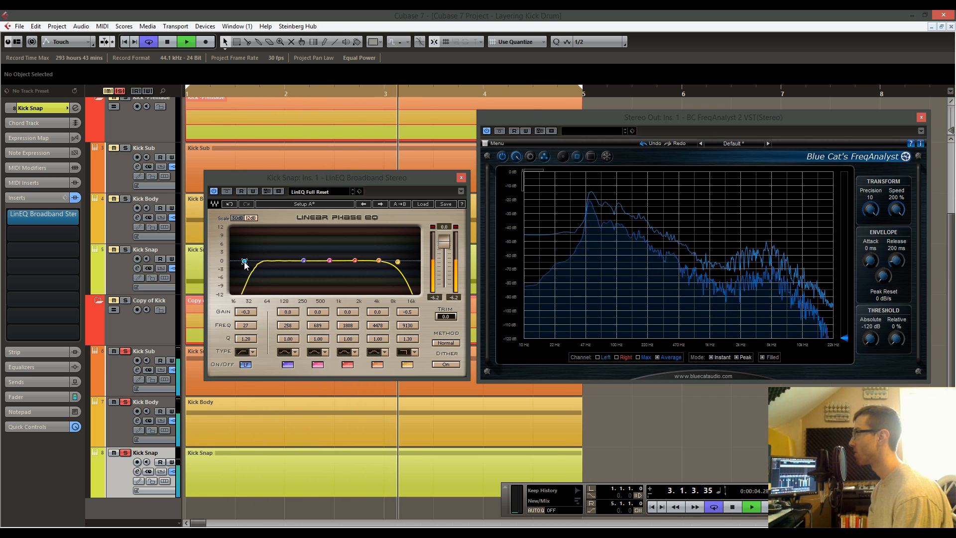
drag(245, 262, 251, 263)
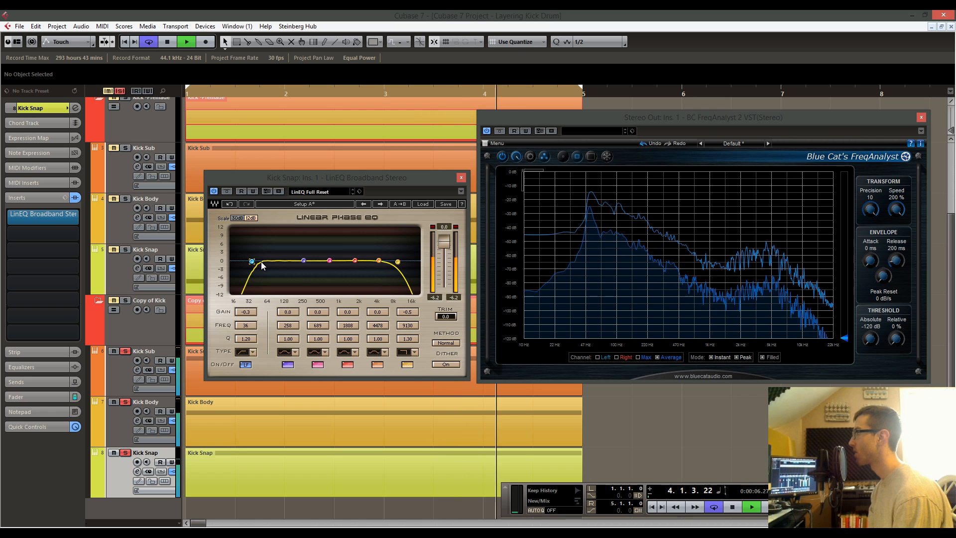
mouse_move(254, 326)
mouse_down()
mouse_move(292, 329)
mouse_move(268, 327)
mouse_up()
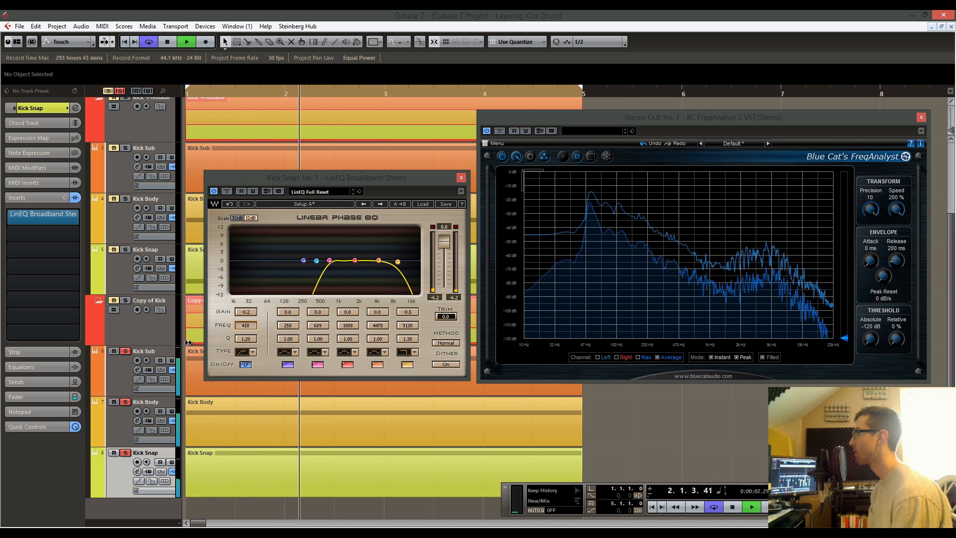
Compare the kick with and without Kick Snap, and lower the snap's Hi-Pass cutoff to 238 Hz.
click(126, 453)
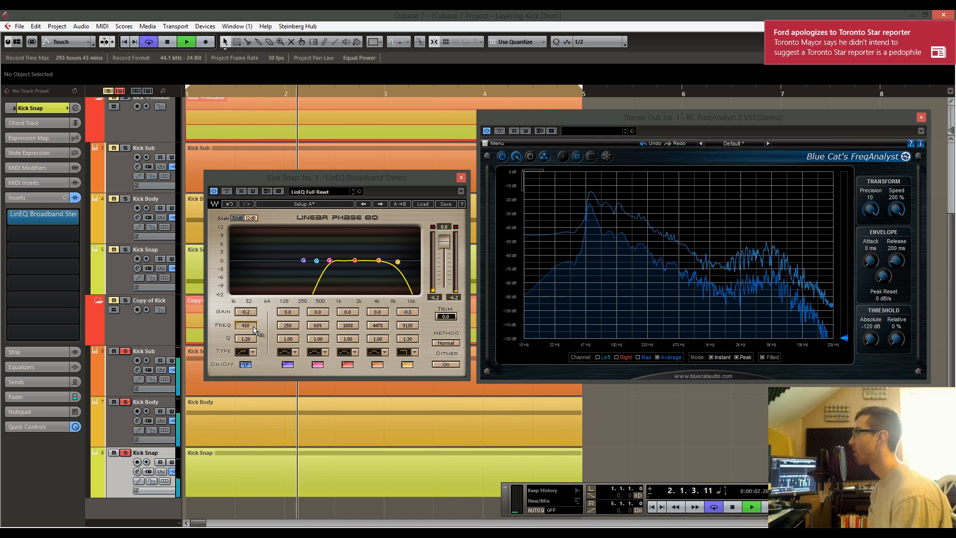
drag(252, 327, 236, 326)
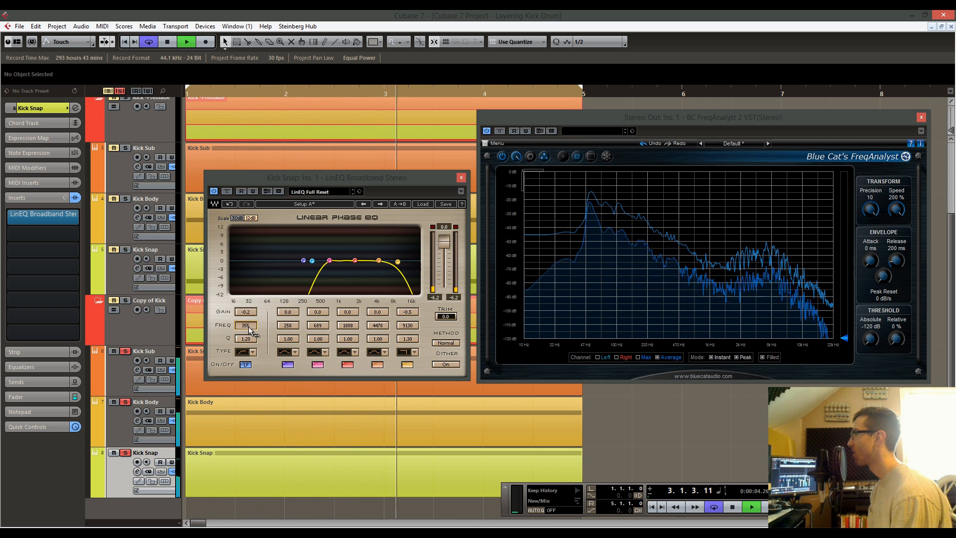
drag(249, 327, 231, 327)
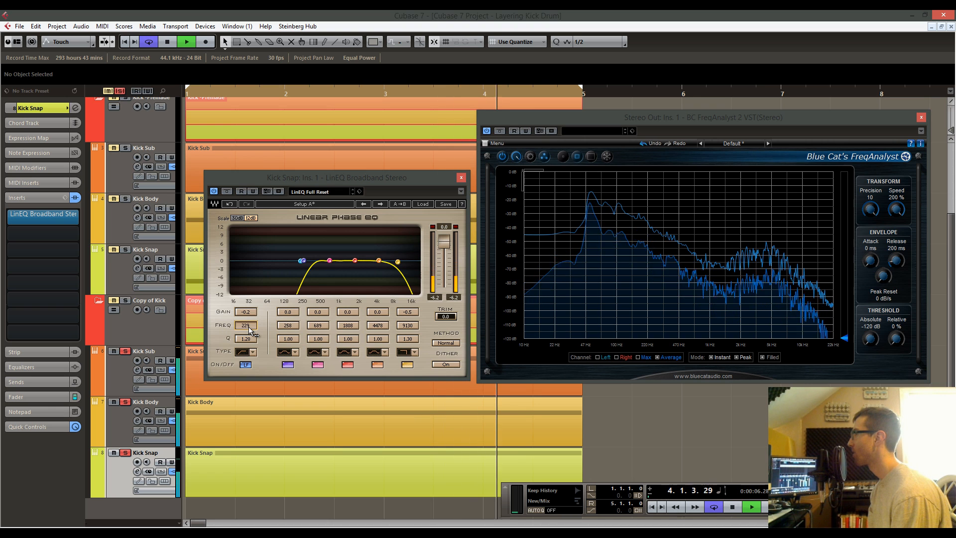
Compare Kick Snap with its Hi-Pass band off and on, leaving the band off with its cutoff at 25 Hz.
click(246, 364)
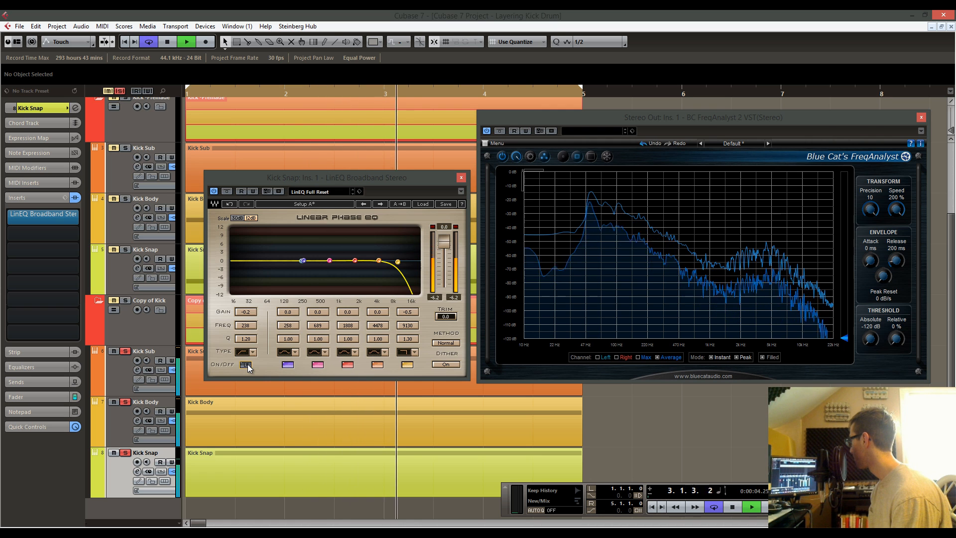
click(246, 364)
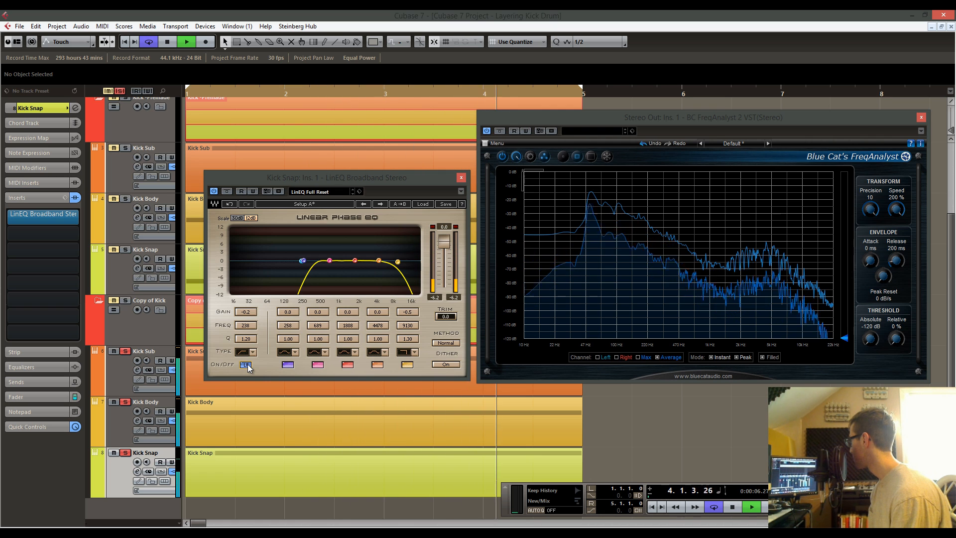
click(246, 365)
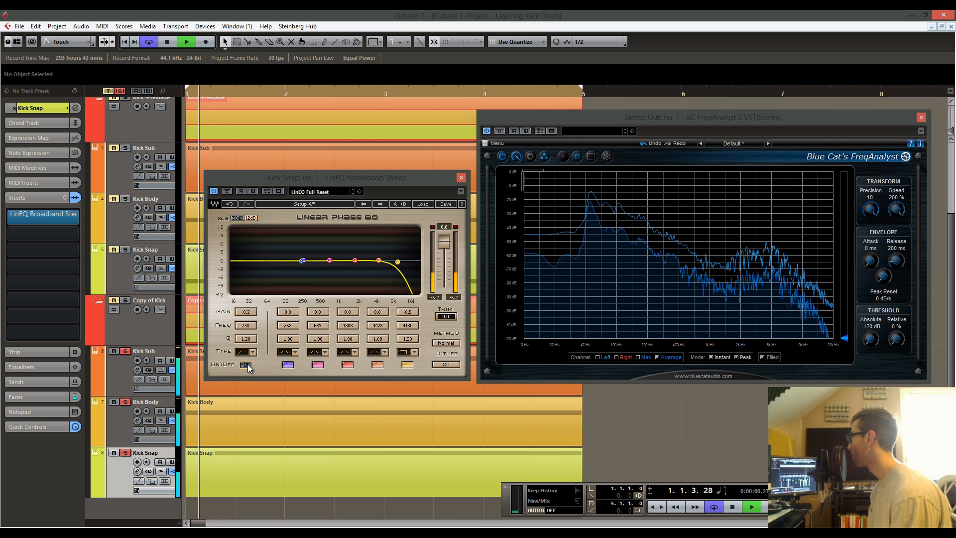
click(245, 365)
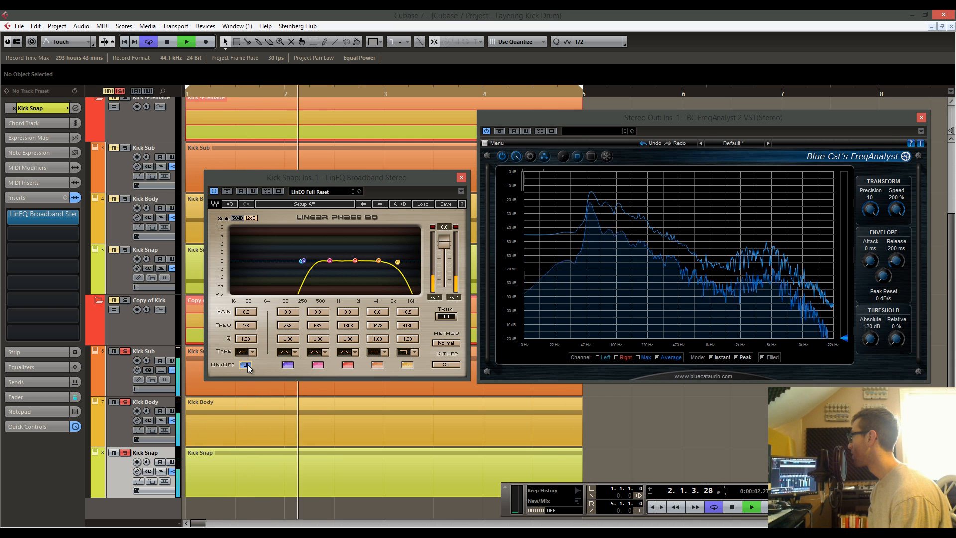
click(246, 364)
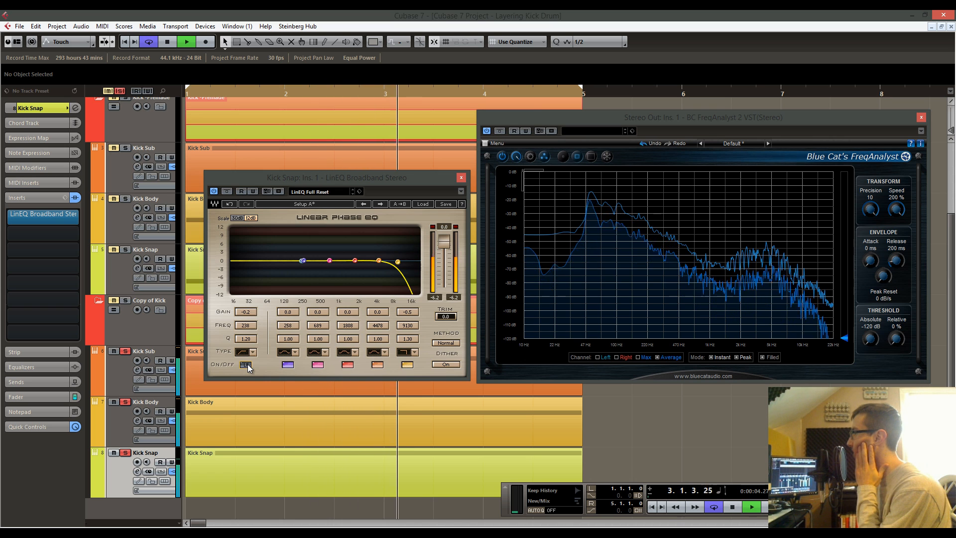
click(248, 366)
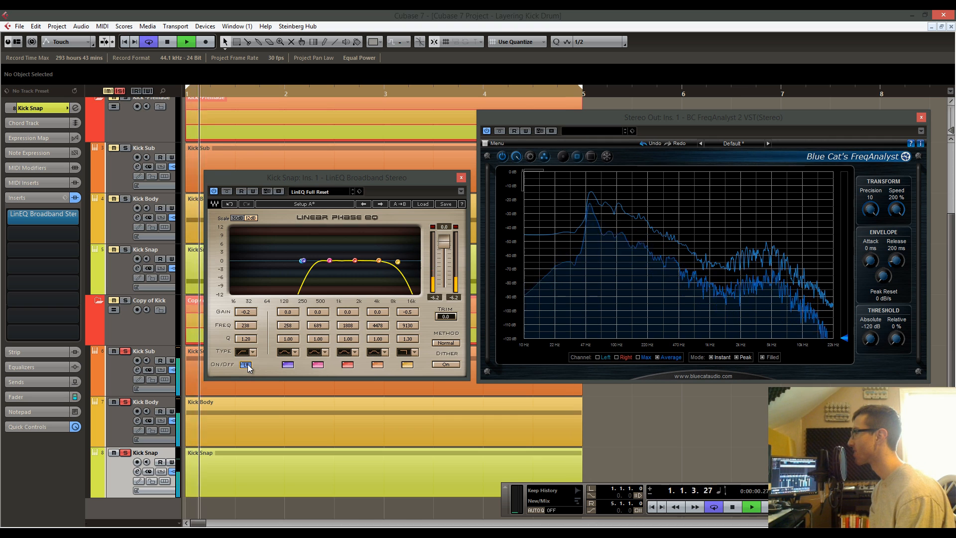
click(246, 364)
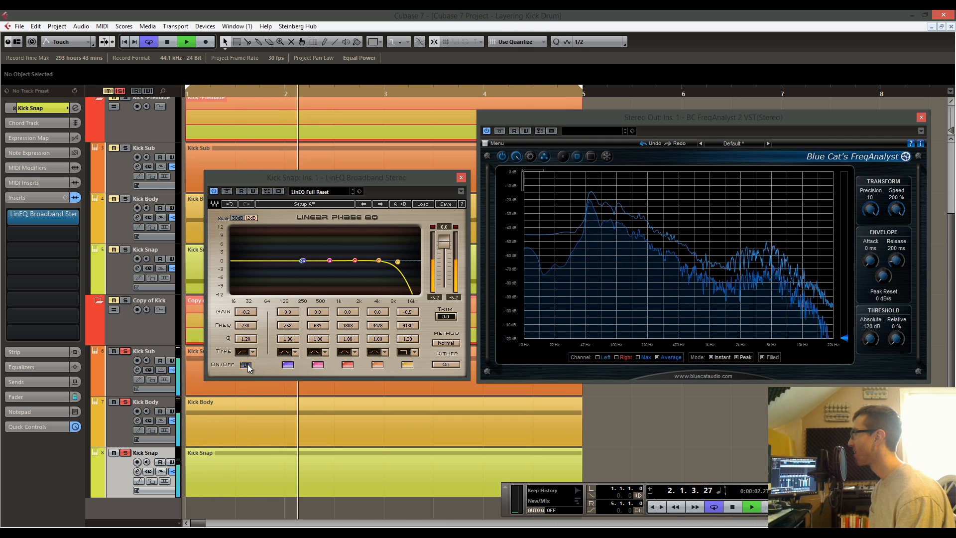
drag(302, 261, 168, 327)
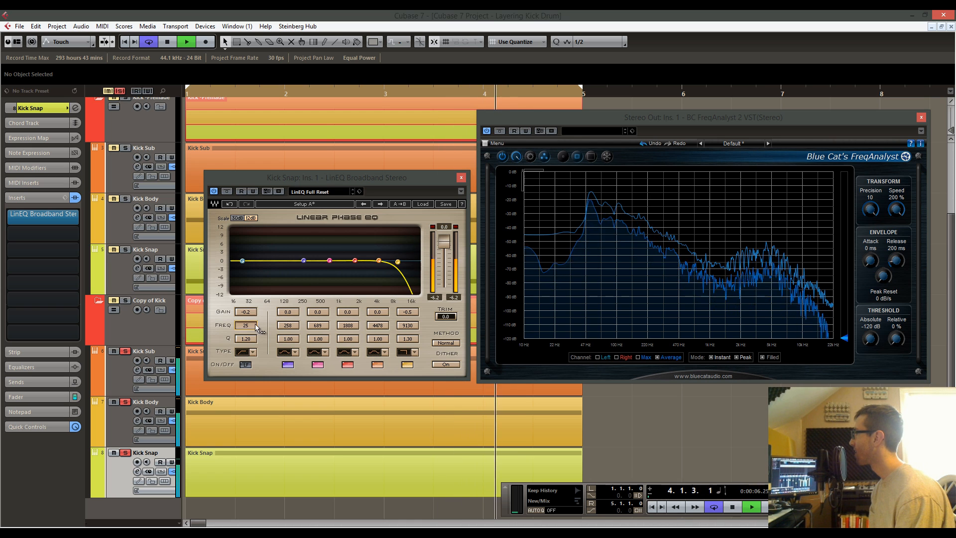
Audition Kick Snap, Kick Body and Kick Sub by soloing the layers in different combinations.
click(126, 454)
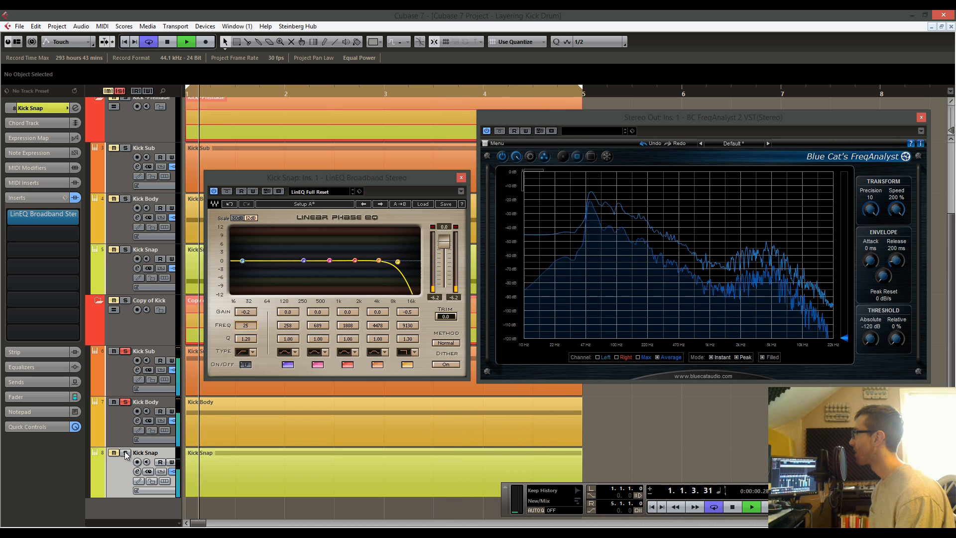
click(125, 402)
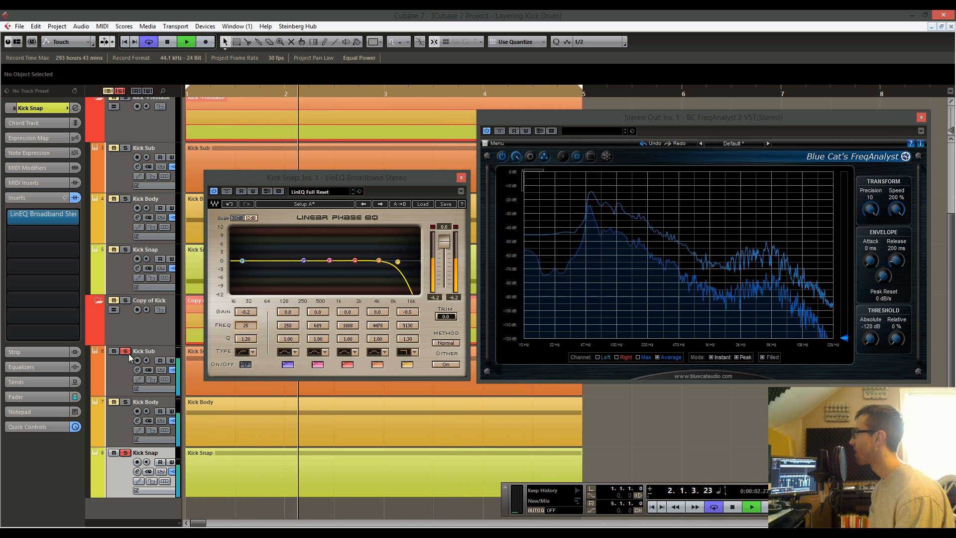
click(127, 351)
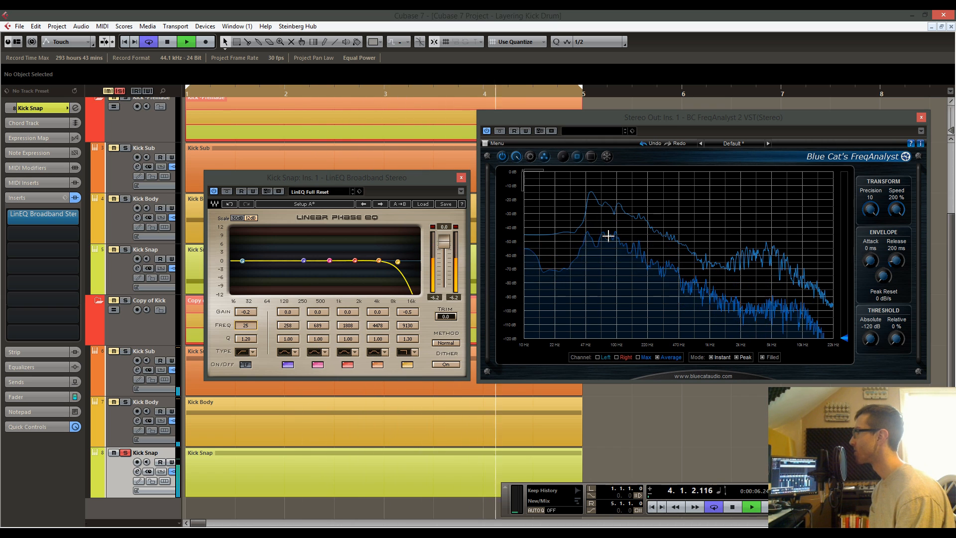
click(125, 402)
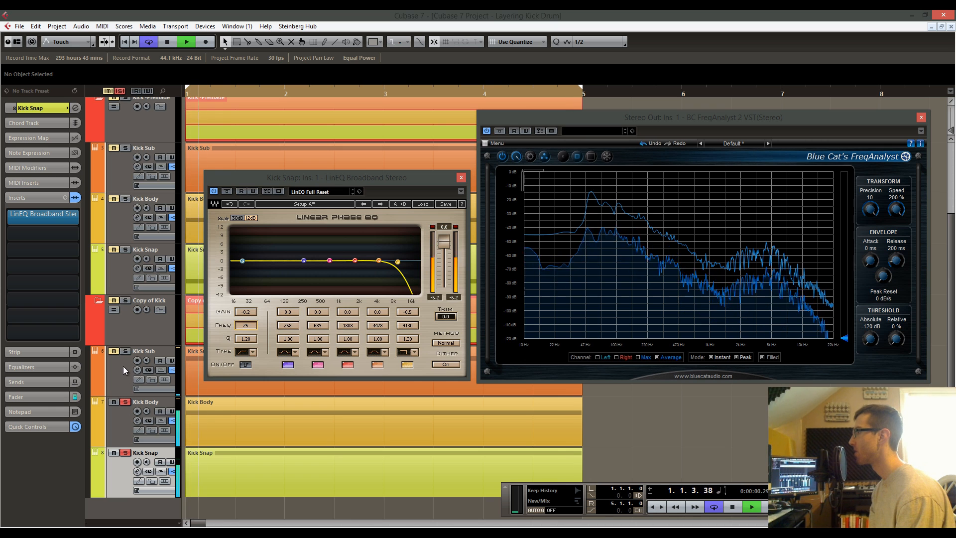
click(125, 351)
click(126, 452)
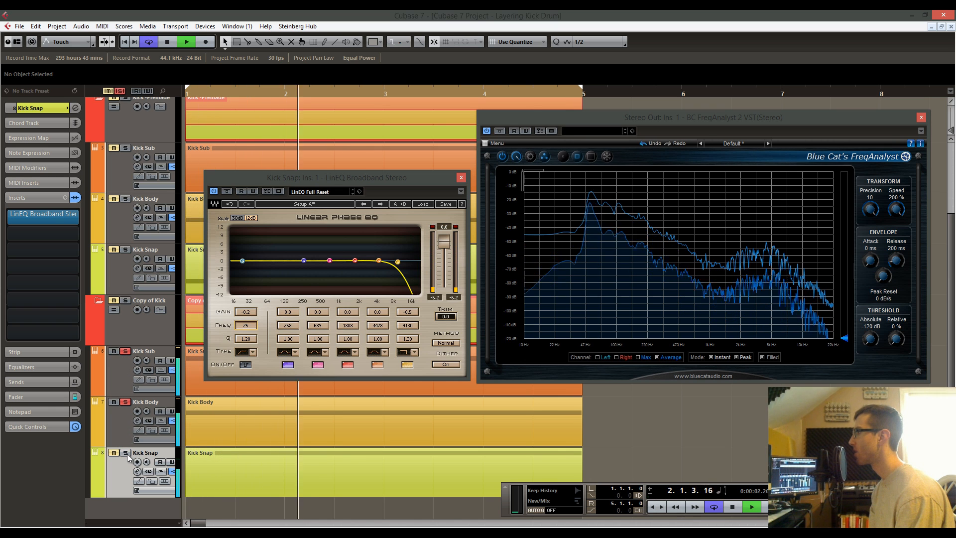
click(126, 452)
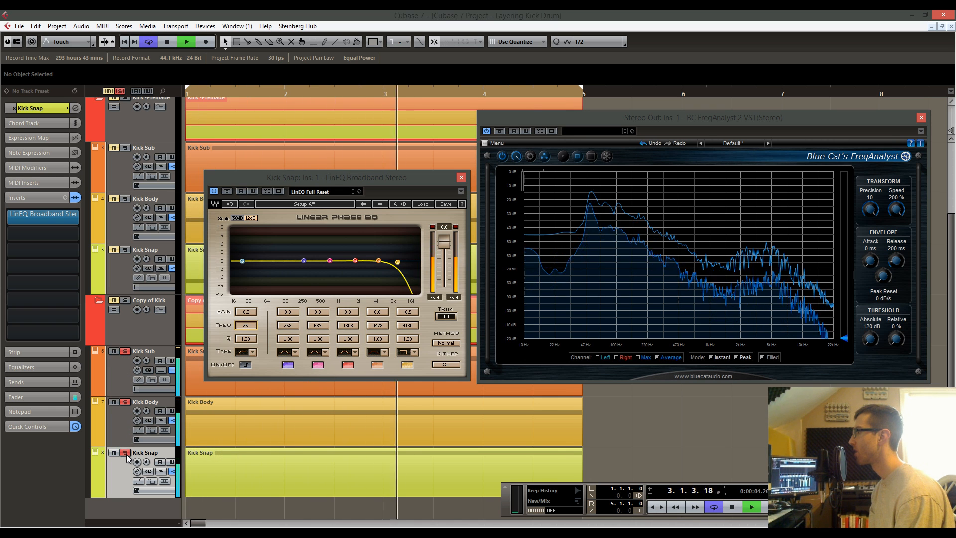
click(126, 453)
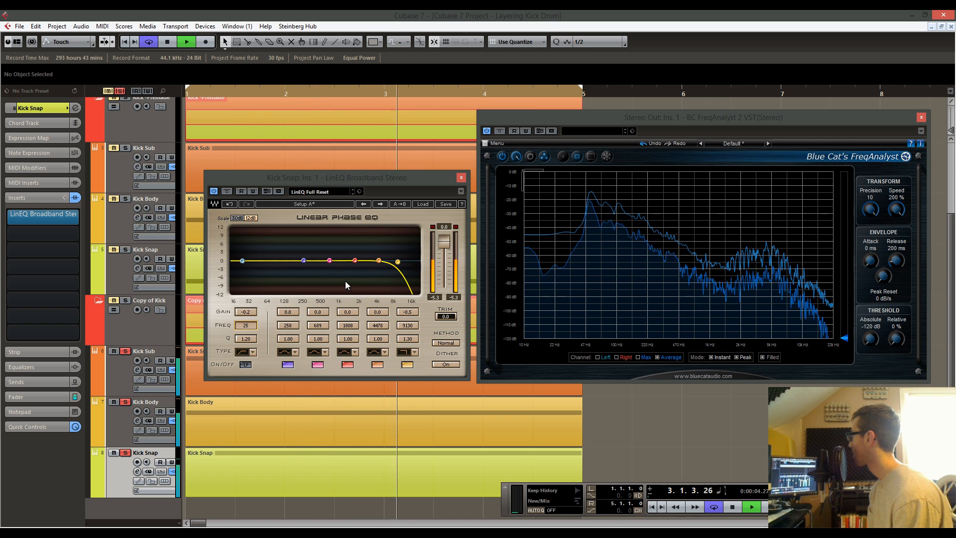
key(space)
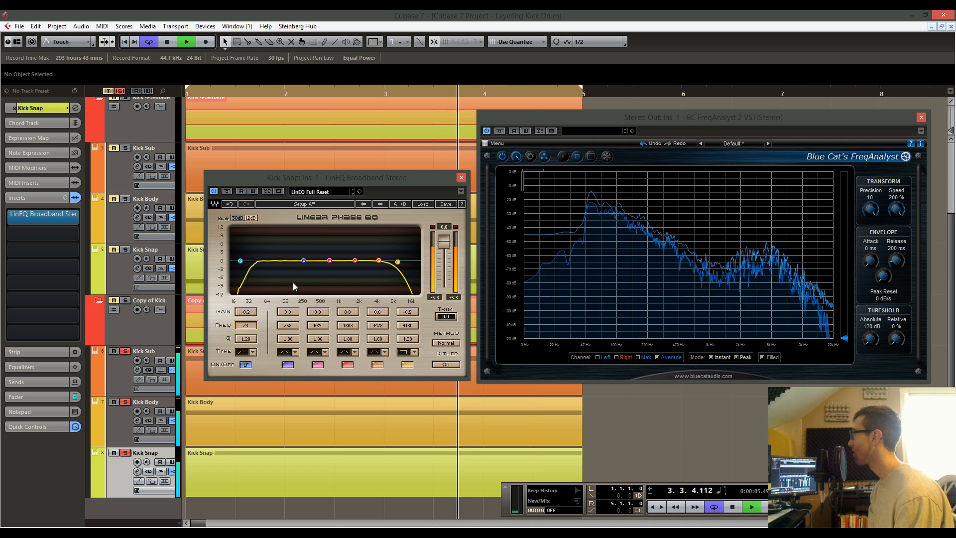
Enable Kick Snap's Hi-Pass band, sweep its cutoff up to 121 Hz, and try 75 Hz with Q 0.87.
click(246, 364)
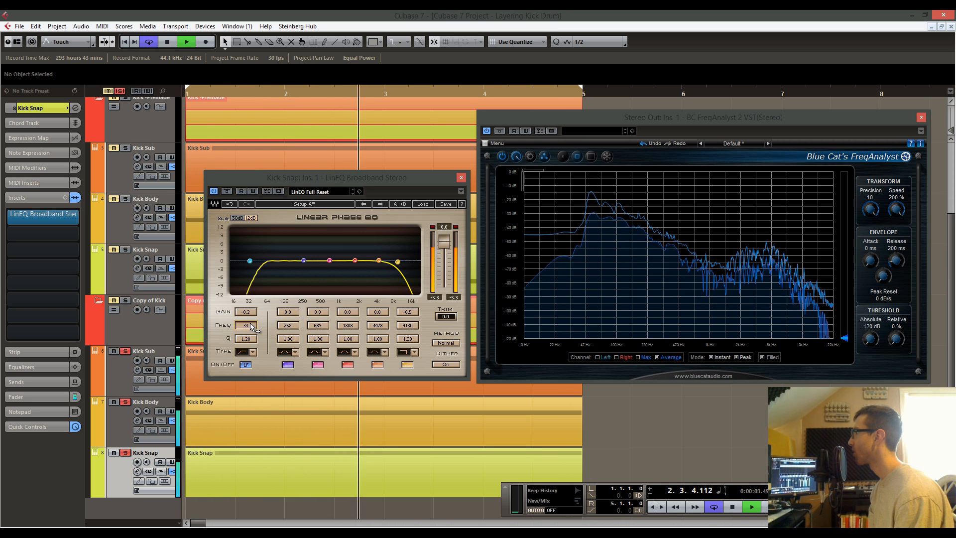
drag(250, 322, 258, 321)
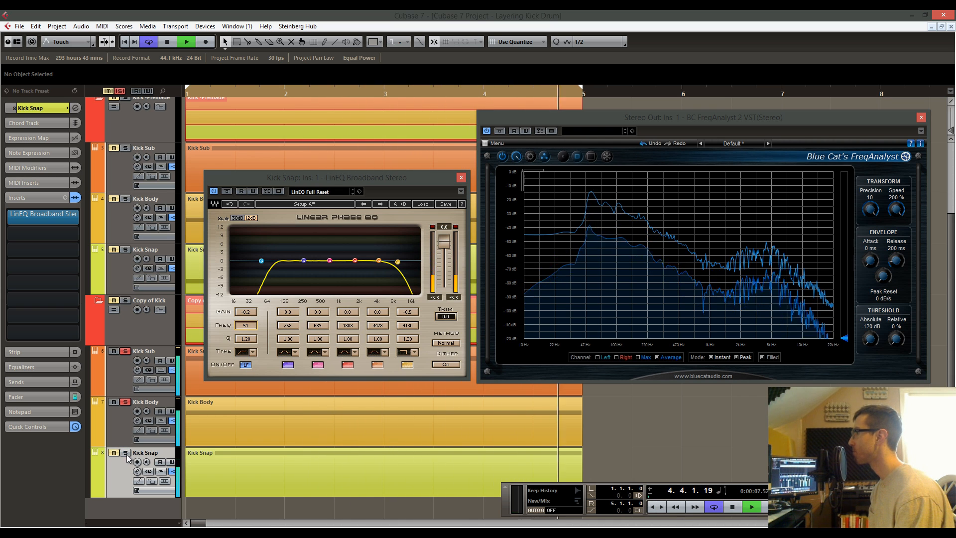
mouse_move(253, 323)
mouse_down()
mouse_move(264, 323)
mouse_move(252, 324)
mouse_up()
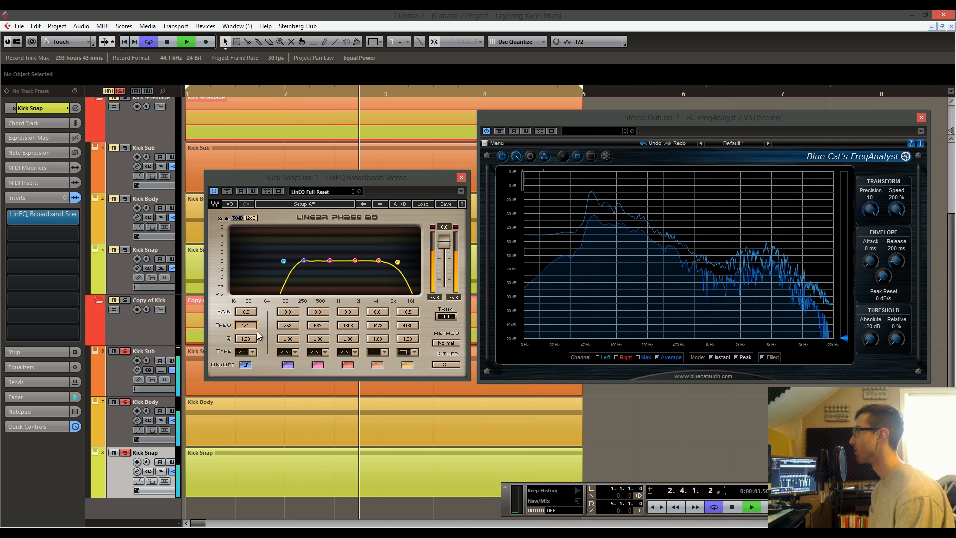
drag(243, 325, 260, 326)
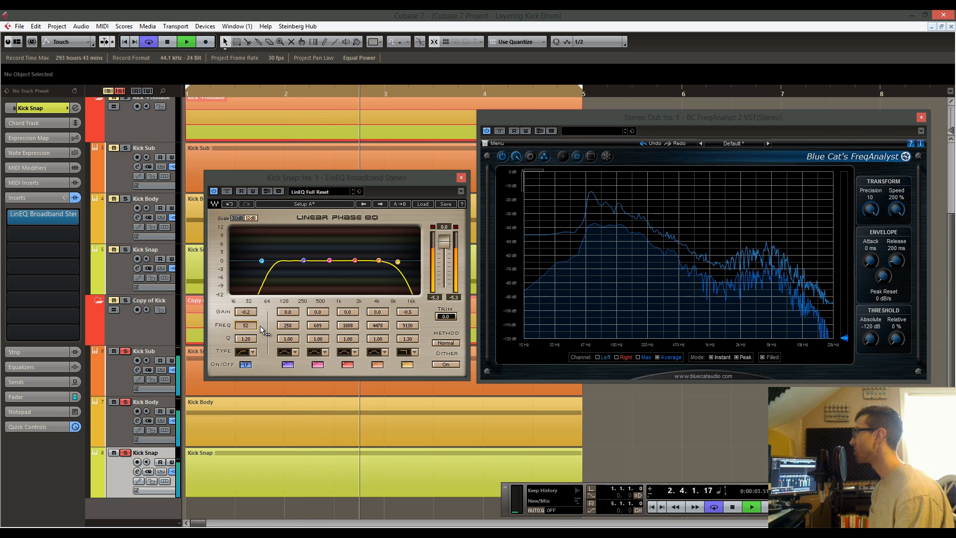
mouse_move(260, 326)
mouse_down()
mouse_move(252, 339)
mouse_move(252, 325)
mouse_up()
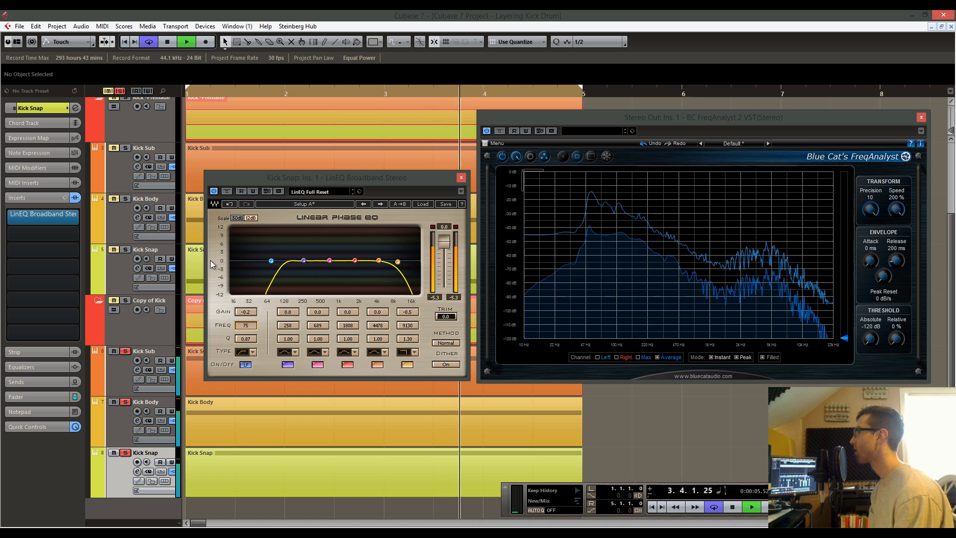
click(126, 453)
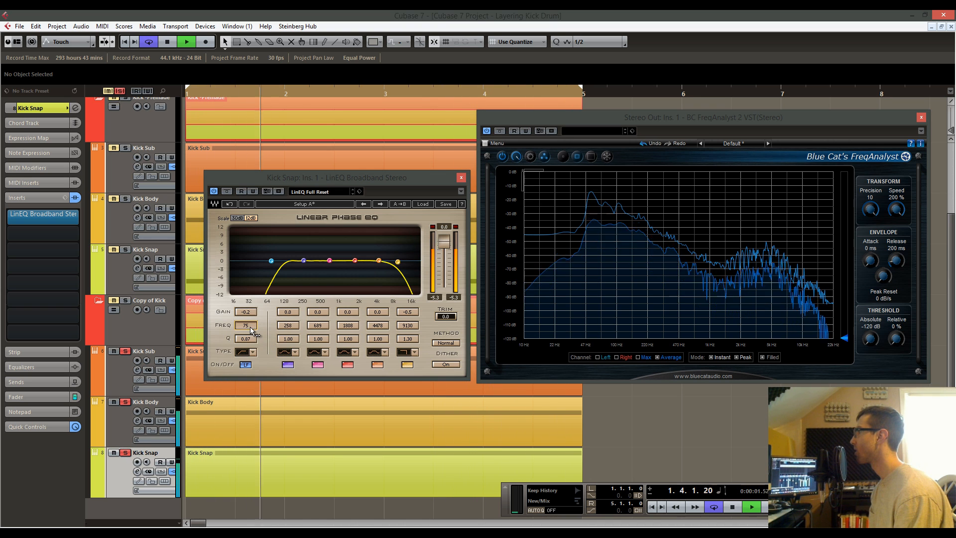
Set the Hi-Pass band's Q to 2.00 and cutoff to 46 Hz, and compare the kick with and without the snap.
mouse_move(250, 326)
mouse_down()
mouse_move(242, 327)
mouse_move(264, 335)
mouse_move(251, 329)
mouse_up()
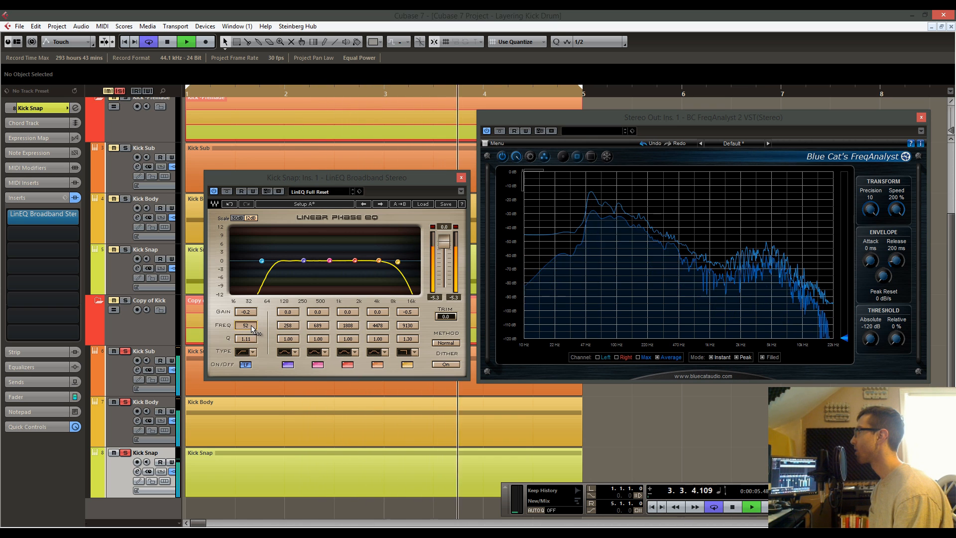
drag(250, 336, 251, 339)
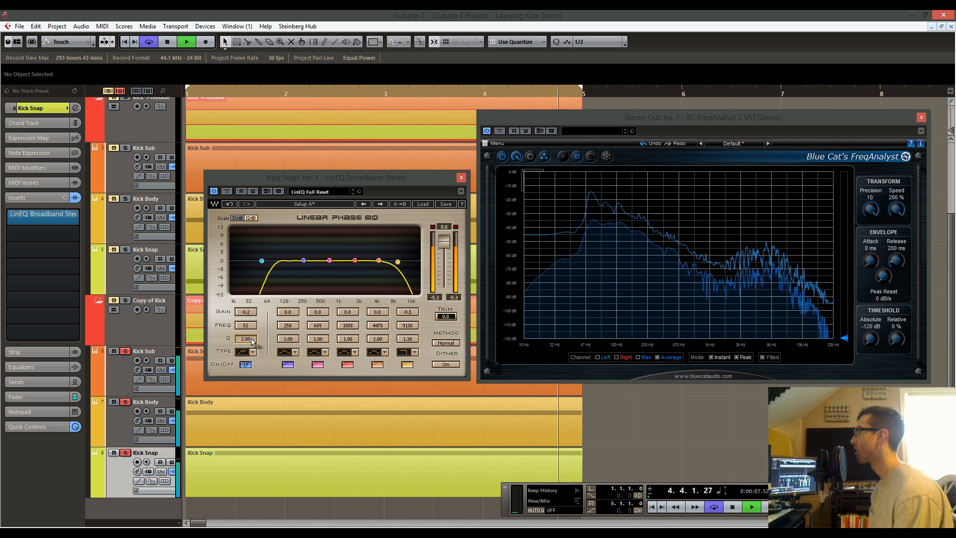
scroll(252, 327, down, 2)
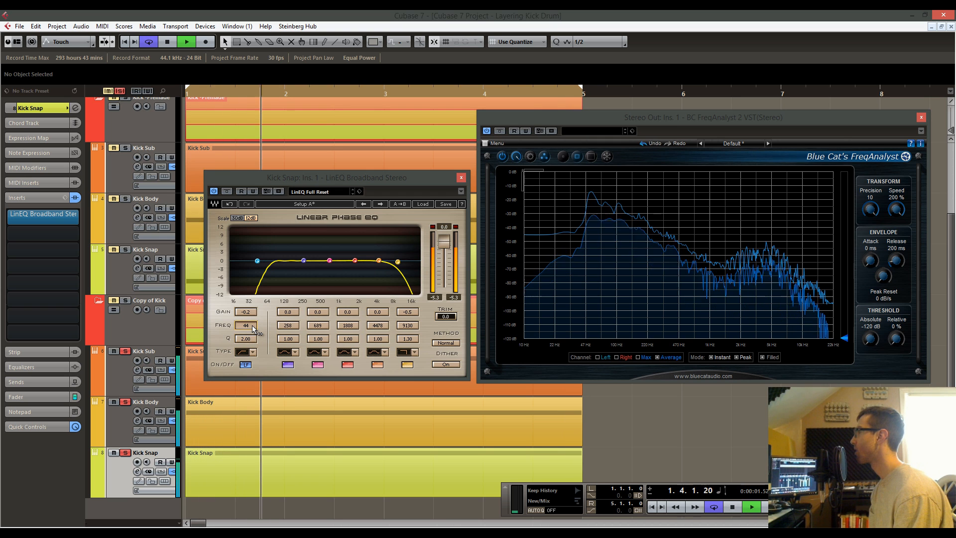
drag(252, 326, 254, 325)
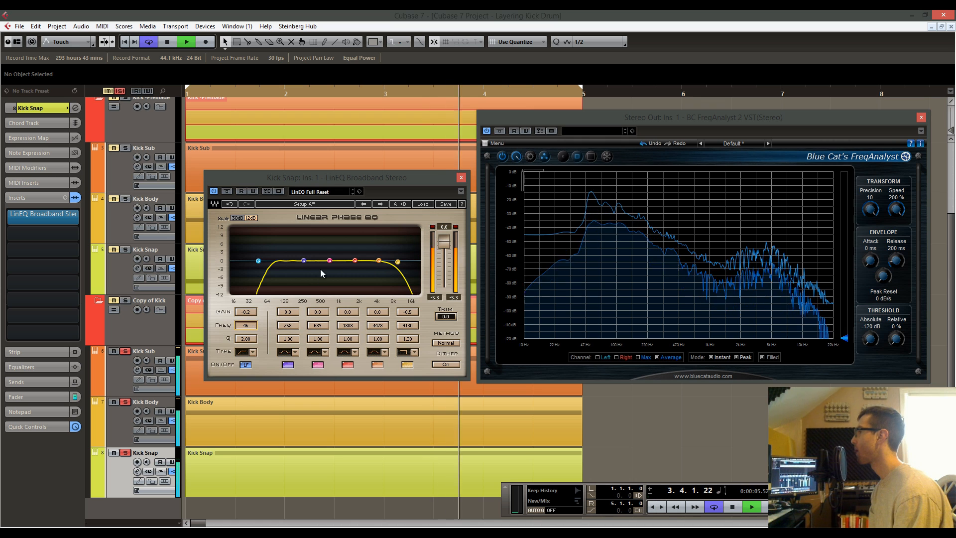
click(126, 453)
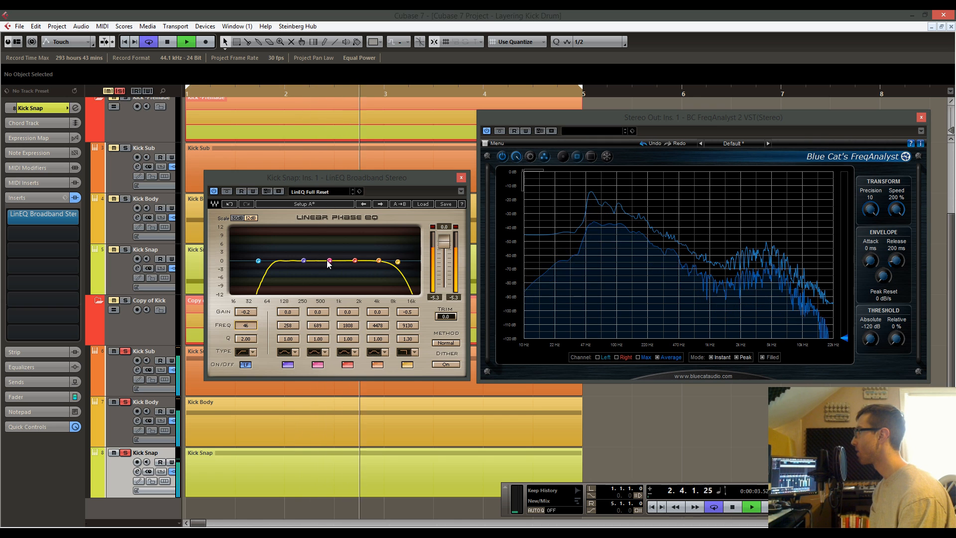
Cut Kick Snap's 689 Hz band to -5.1 dB and switch that band off to compare.
drag(329, 261, 347, 277)
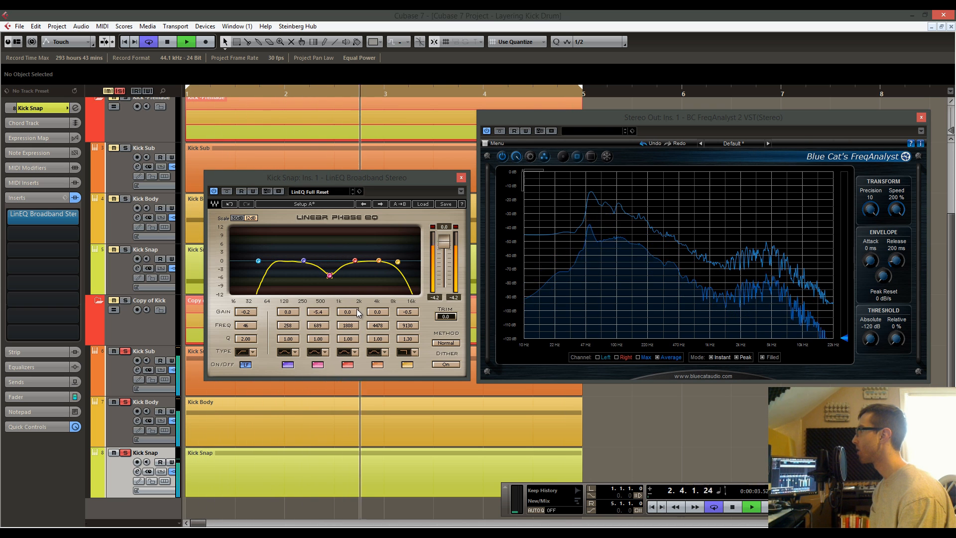
drag(329, 276, 331, 277)
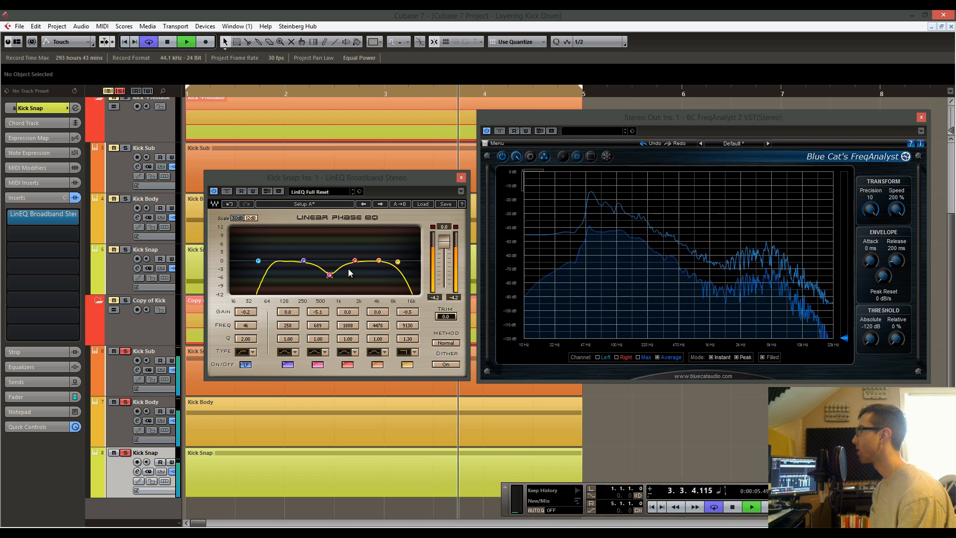
click(318, 365)
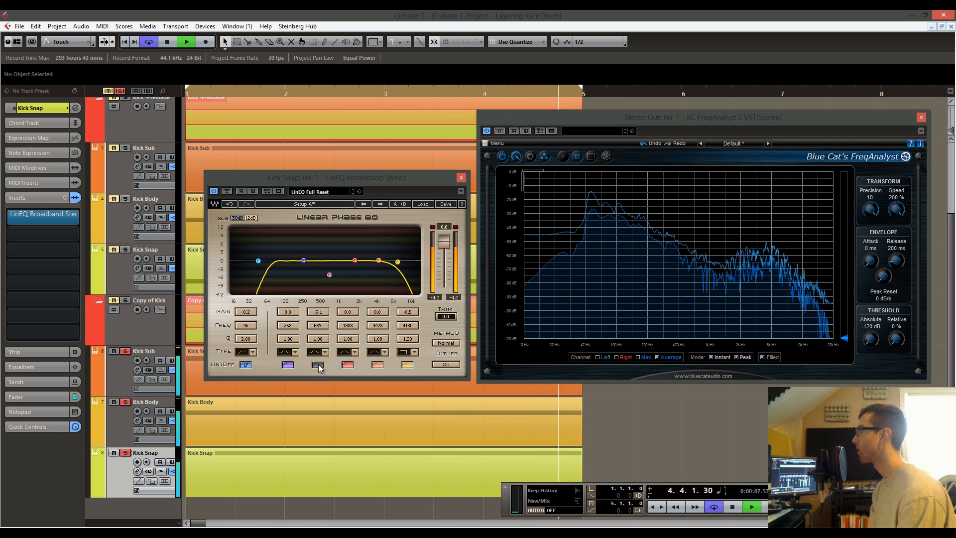
Stop playback and unsolo Kick Body and Kick Sub, leaving only Kick Snap soloed.
key(space)
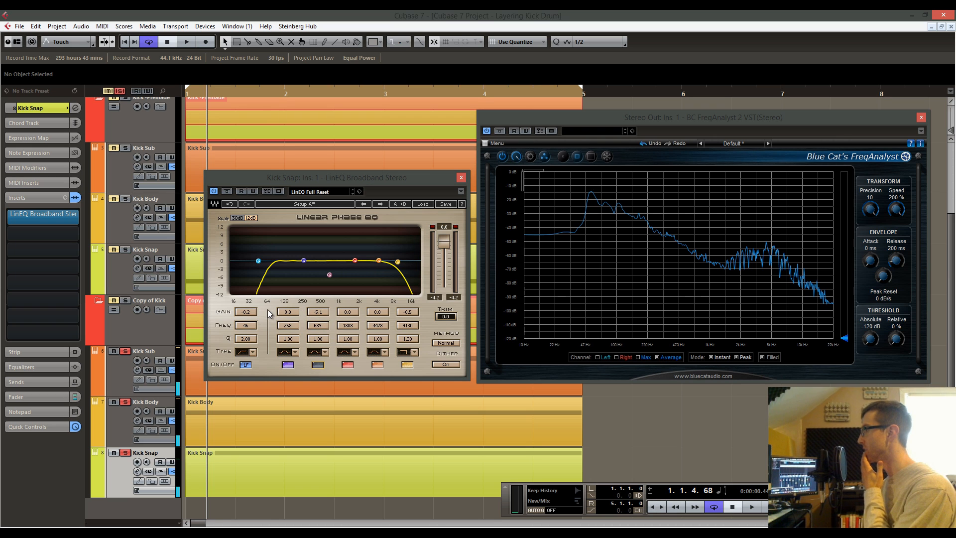
click(125, 401)
click(125, 351)
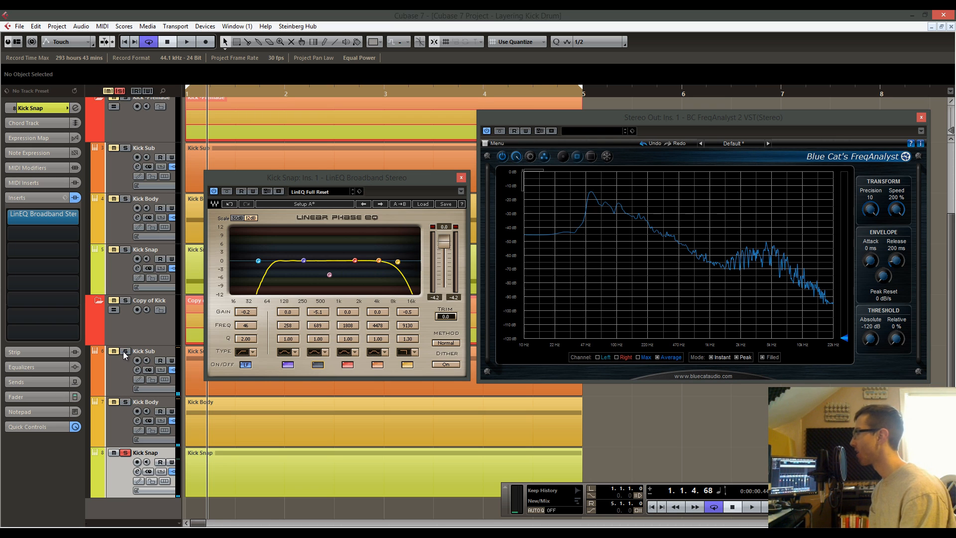
Play Kick Snap soloed and toggle its 689 Hz cut on and off to compare the sound.
key(space)
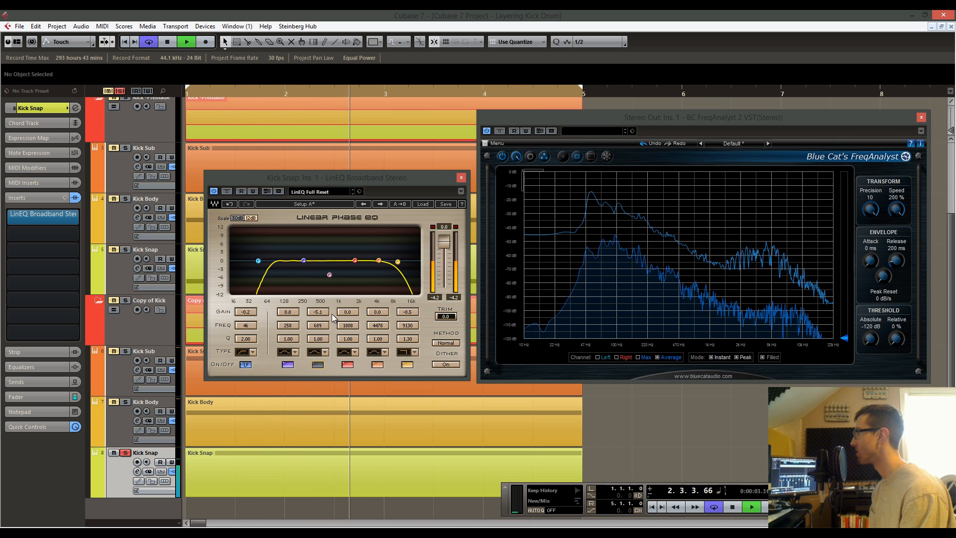
click(318, 365)
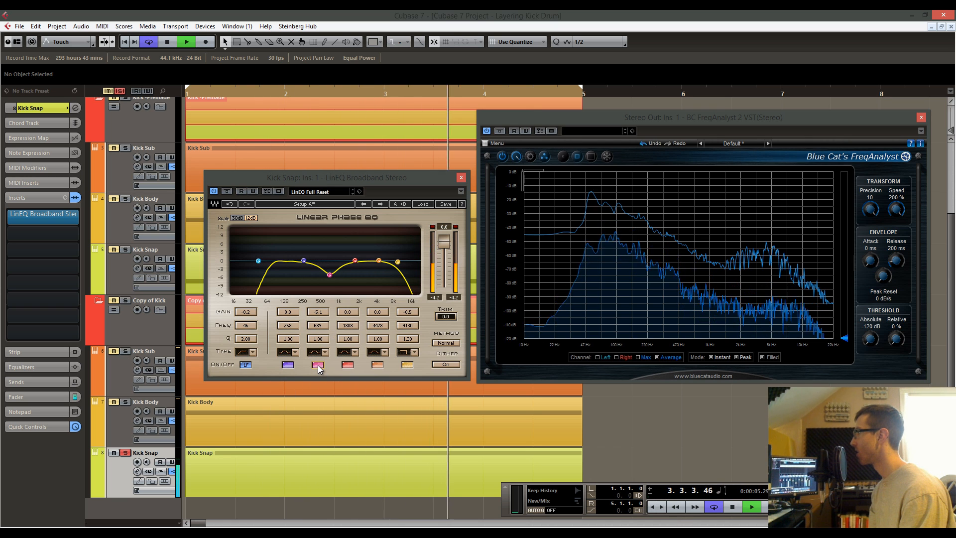
click(318, 365)
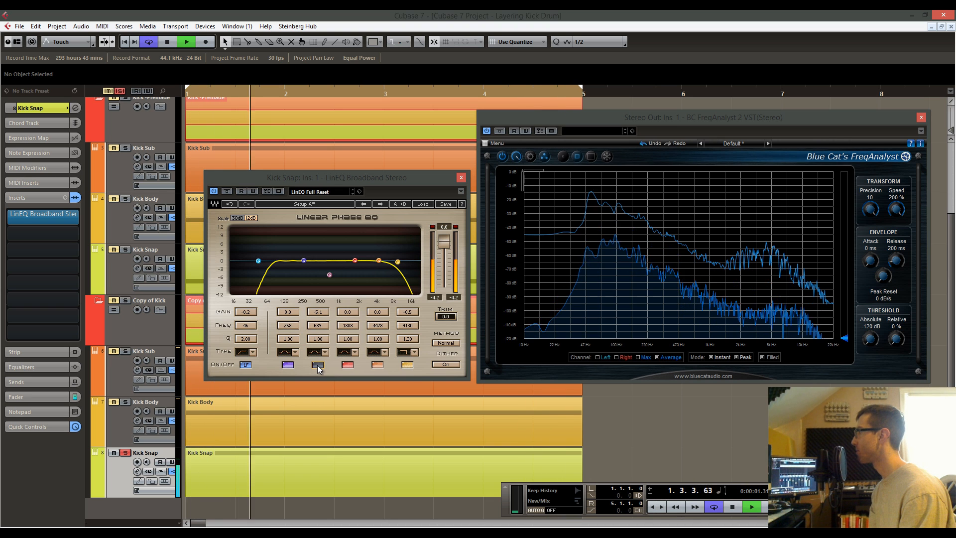
click(318, 366)
click(318, 366)
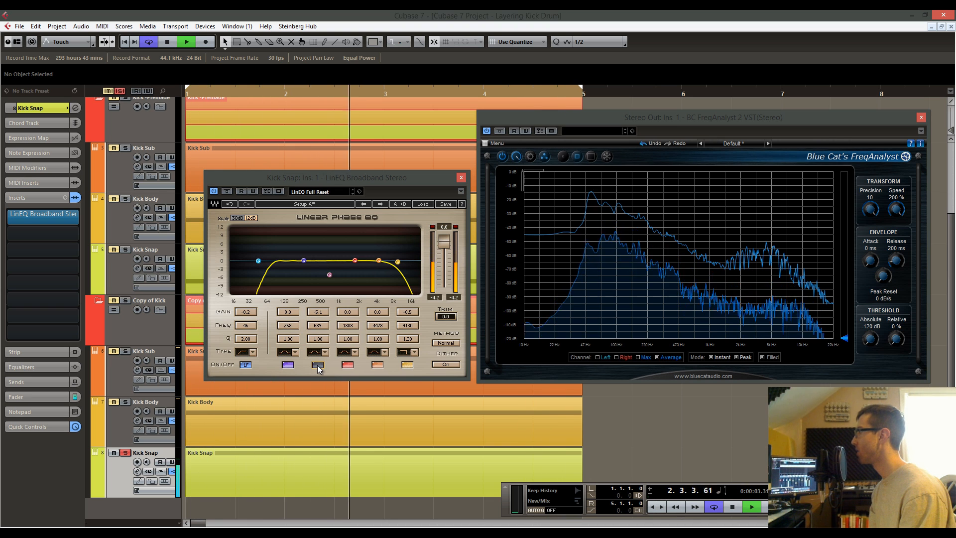
key(space)
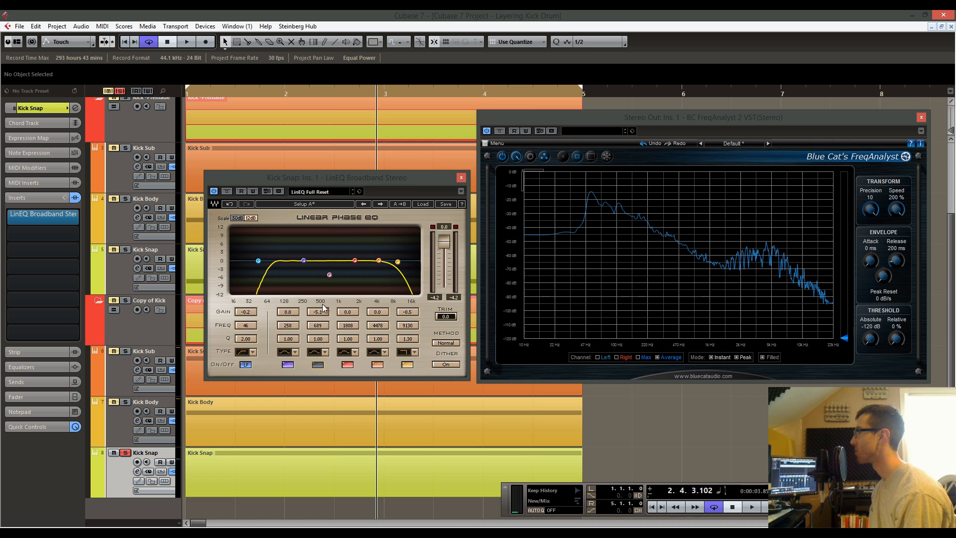
Compare the soloed snap with and without the 689 Hz cut again, leave the band enabled and stop playback.
click(317, 364)
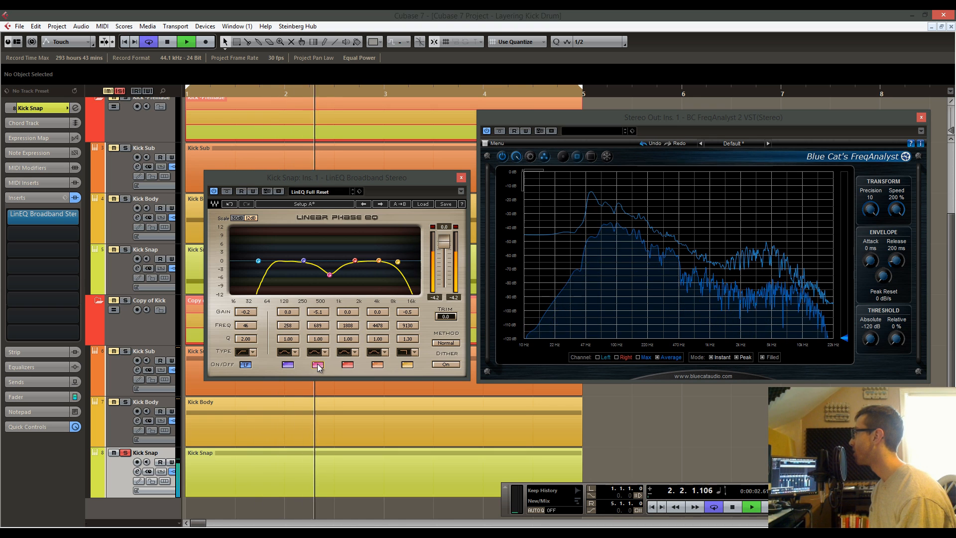
click(318, 365)
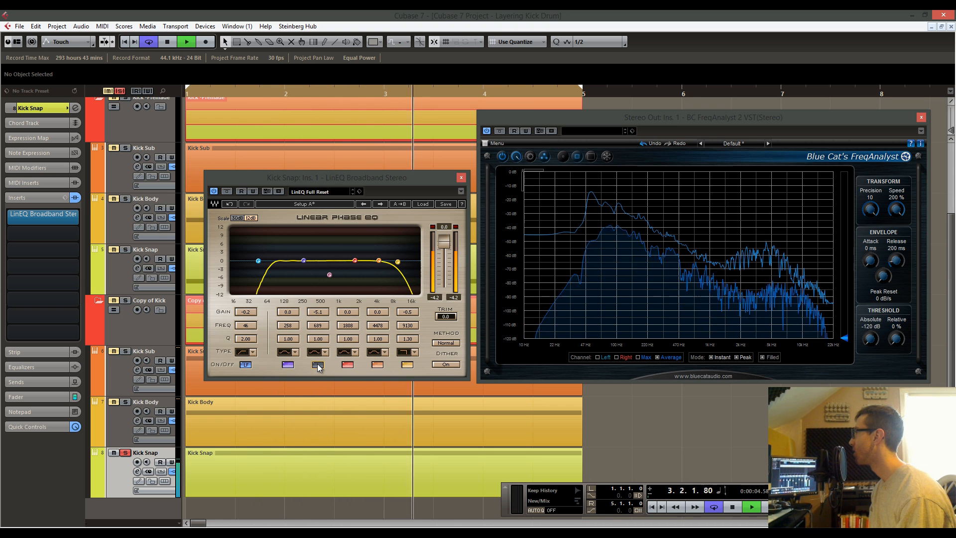
click(318, 365)
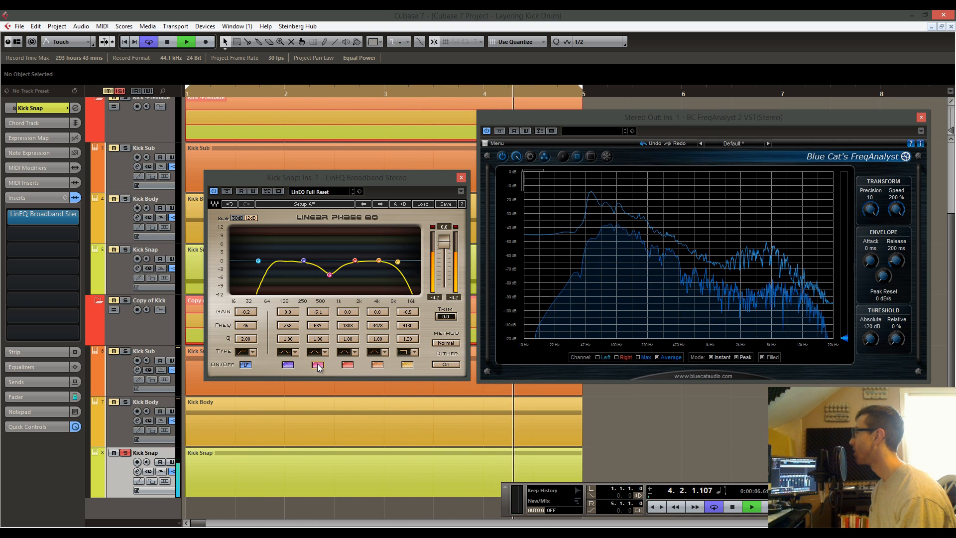
click(317, 365)
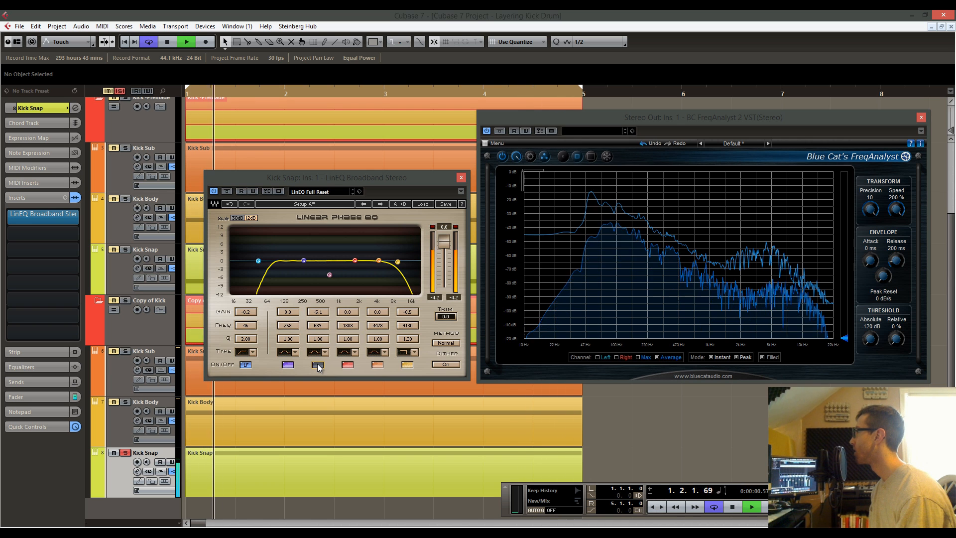
click(317, 365)
key(space)
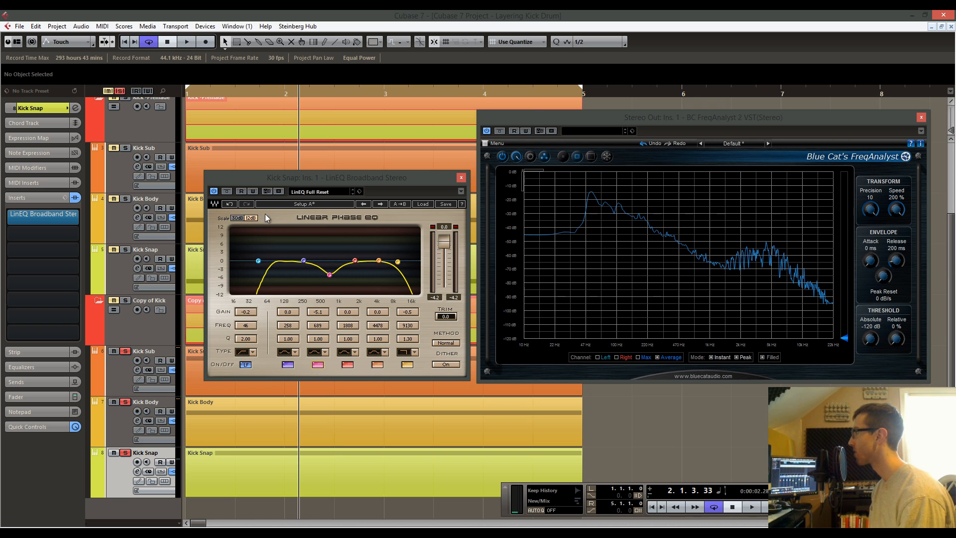
Compare Kick Snap's 689 Hz cut on and off with Kick Sub and Kick Body also soloed, leaving it enabled.
click(316, 365)
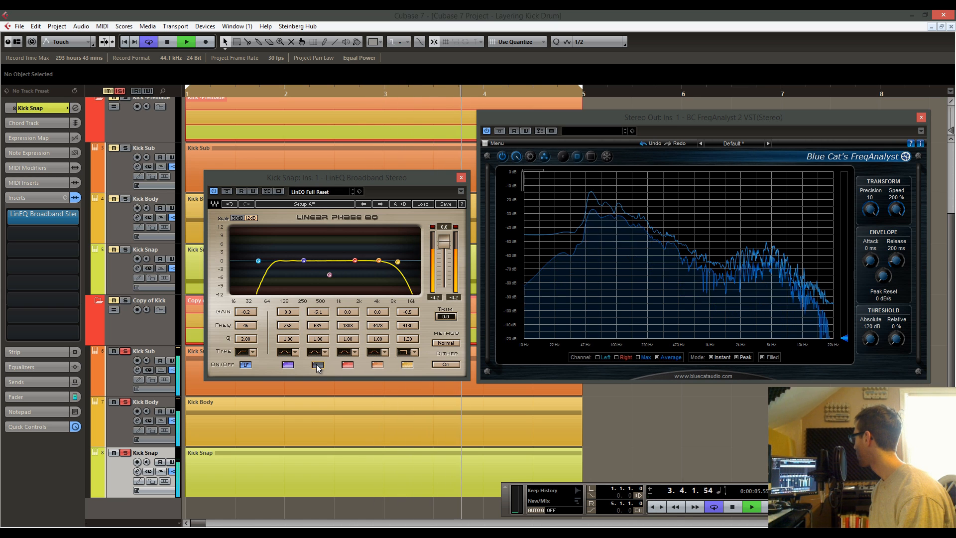
click(317, 365)
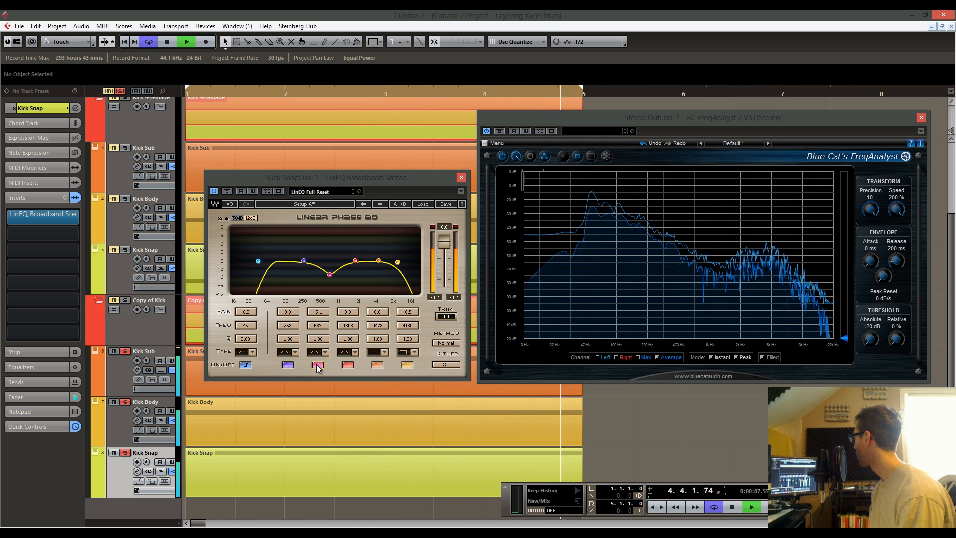
click(316, 365)
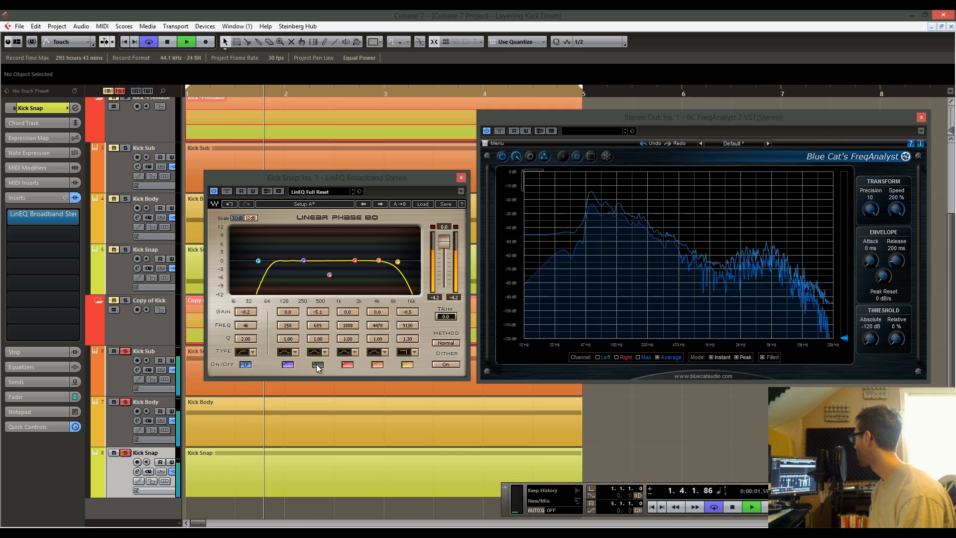
click(316, 365)
key(space)
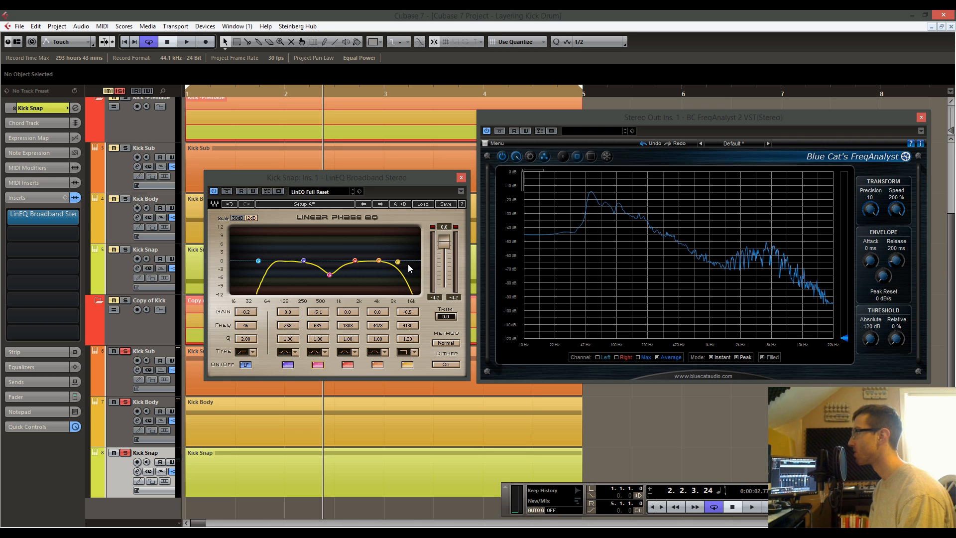
Close the linear phase EQ and insert Waves TransX Multi Stereo in Kick Snap's second insert slot.
click(461, 178)
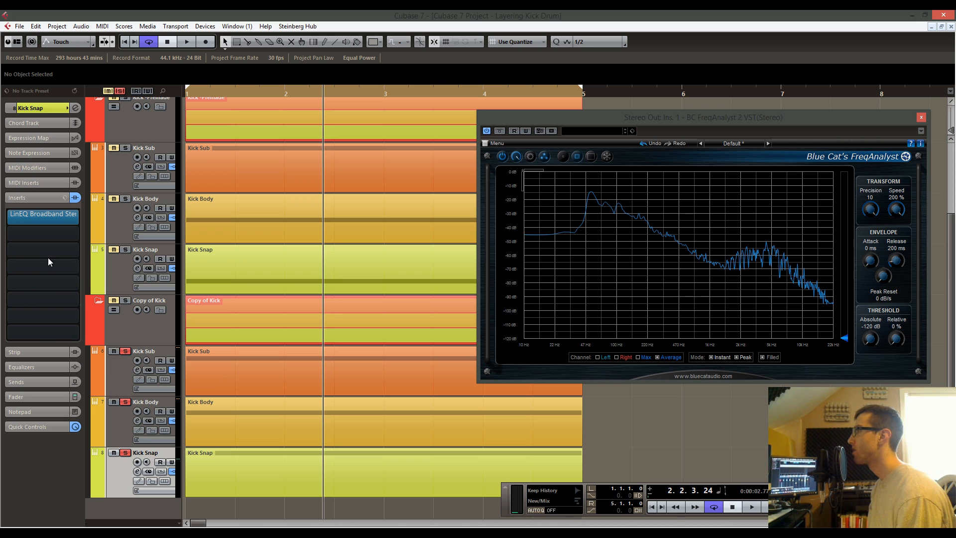
click(77, 235)
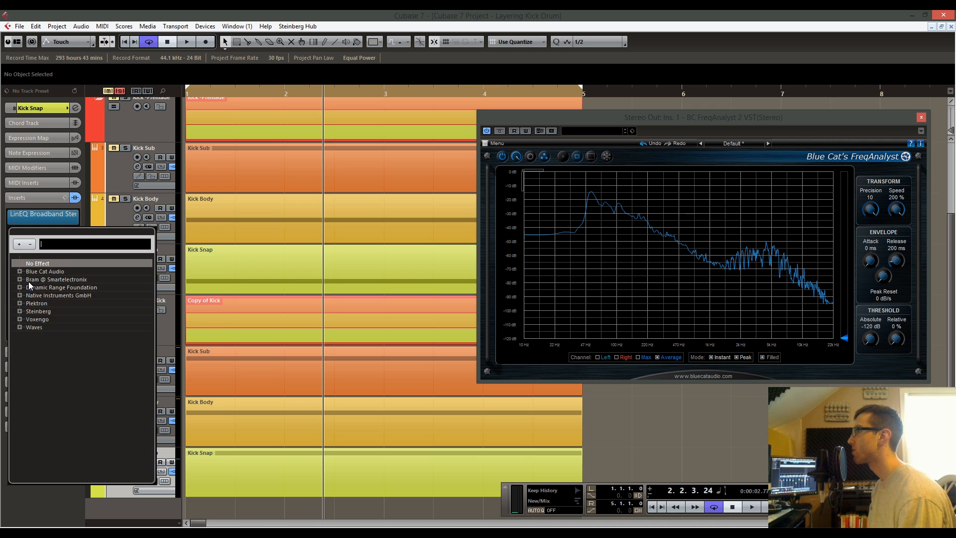
click(20, 327)
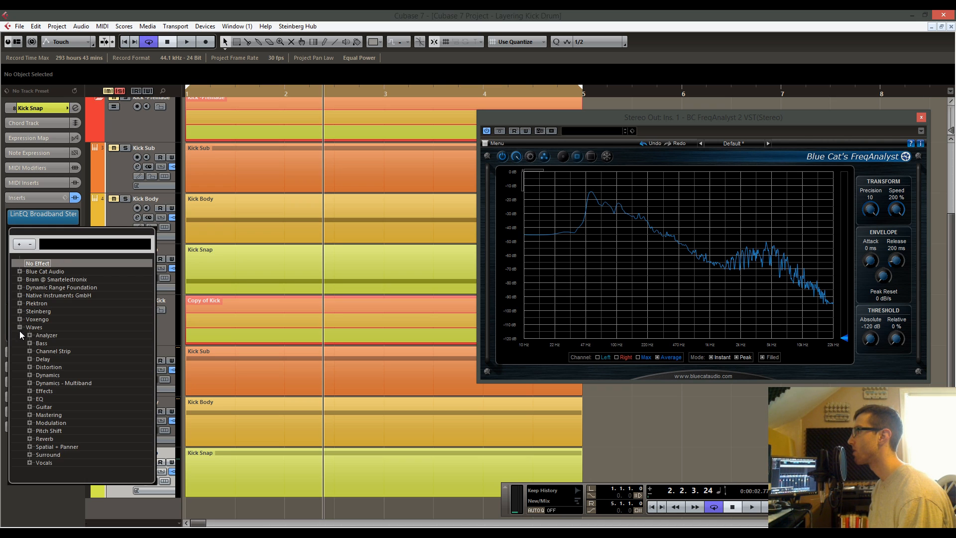
click(30, 382)
click(75, 462)
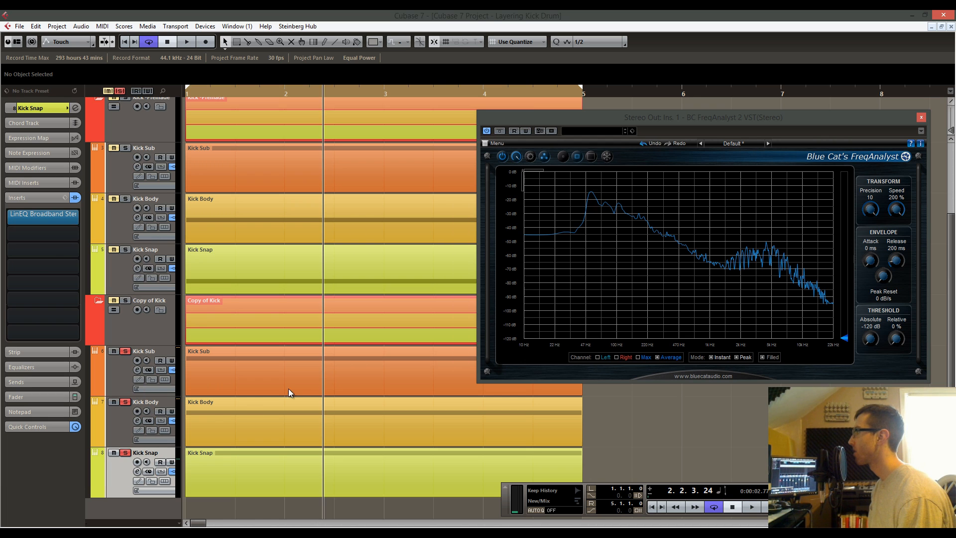
Load the More Punch preset in Kick Snap's TransX Multi and play the layered kick.
click(547, 224)
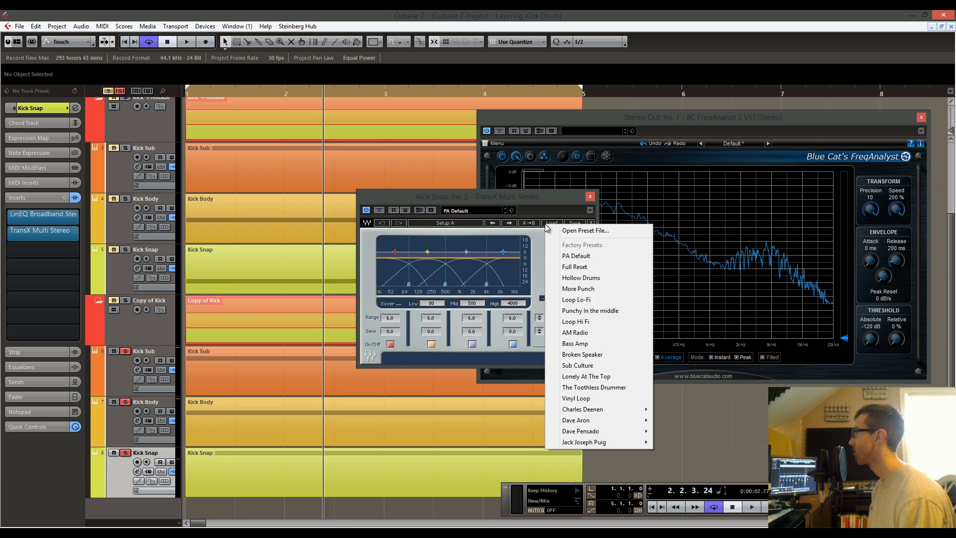
click(605, 288)
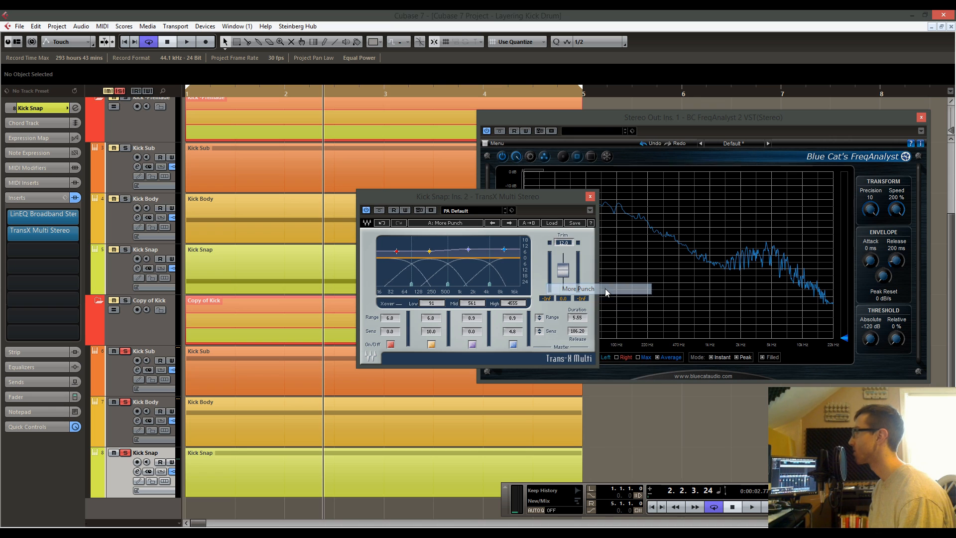
drag(286, 93, 185, 84)
key(space)
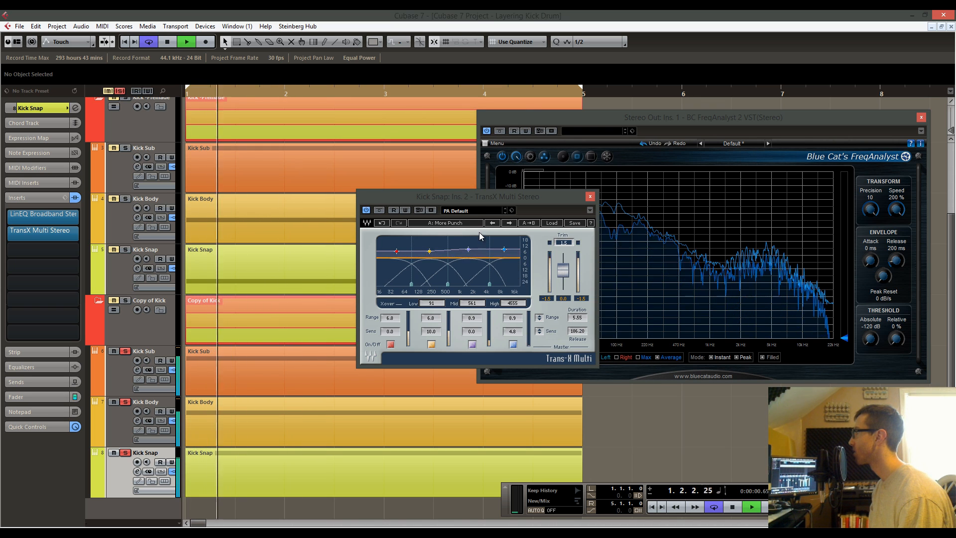
Lower the TransX Multi band ranges on Kick Snap to 1.8, 2.9, 1.1 and -1.1, from lowest to highest band.
click(378, 210)
click(379, 210)
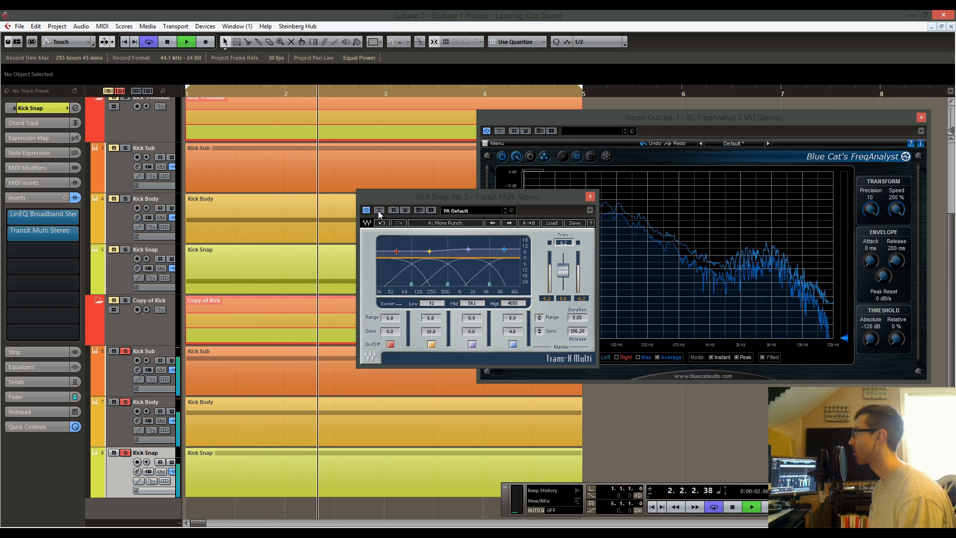
mouse_move(430, 251)
mouse_down()
mouse_move(428, 274)
mouse_move(396, 274)
mouse_move(397, 256)
mouse_up()
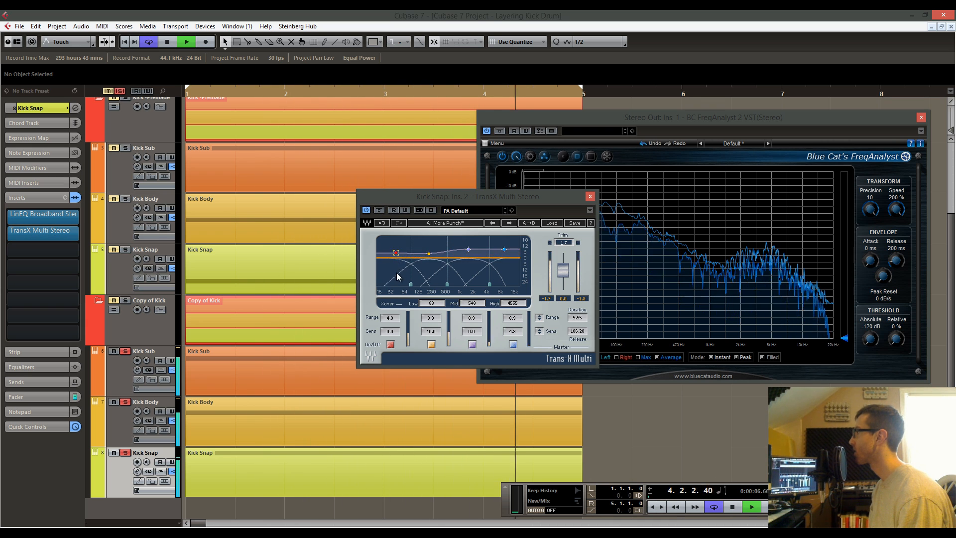
drag(468, 249, 472, 293)
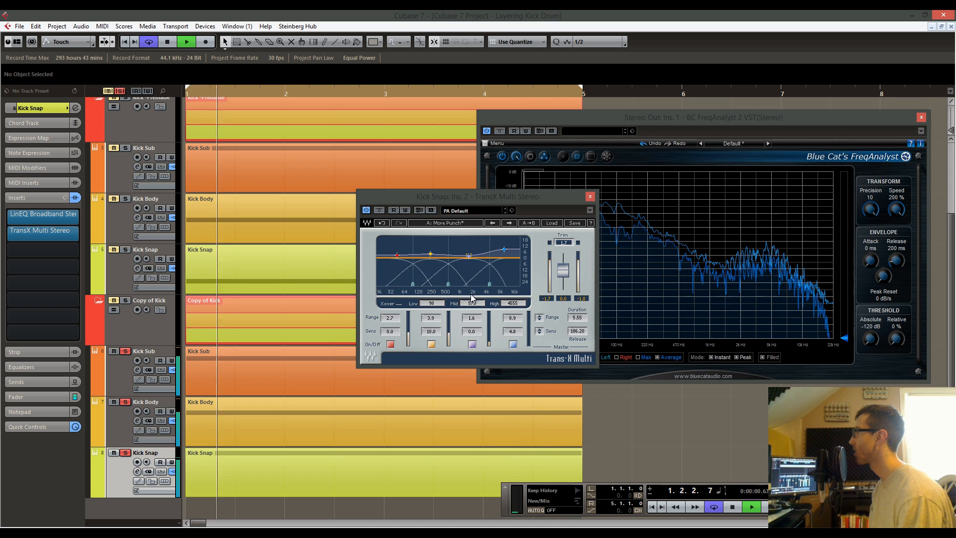
drag(503, 250, 507, 279)
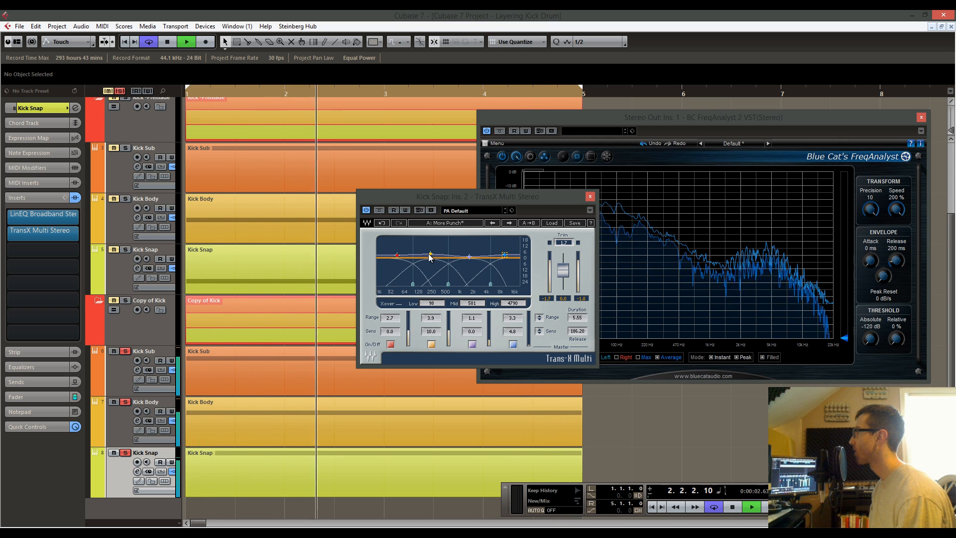
drag(398, 256, 398, 259)
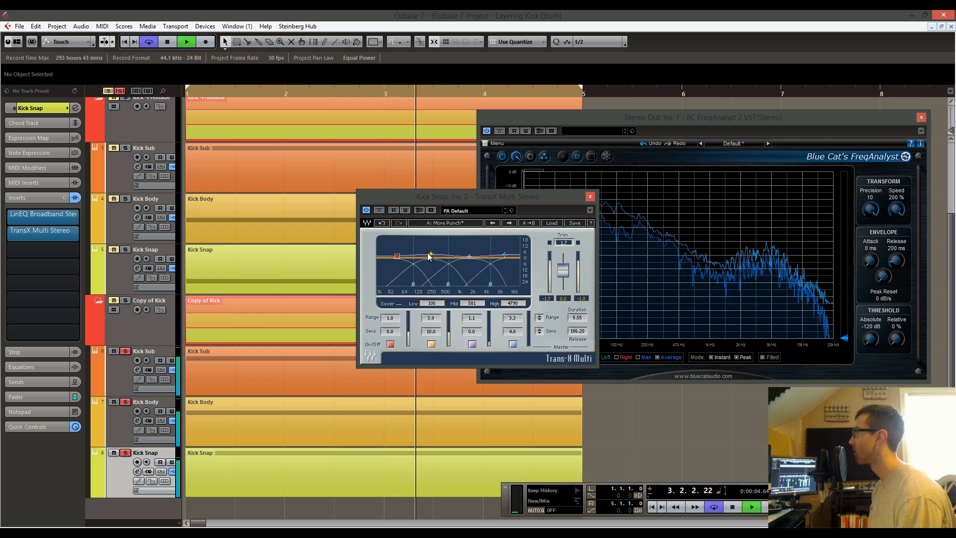
drag(431, 254, 430, 255)
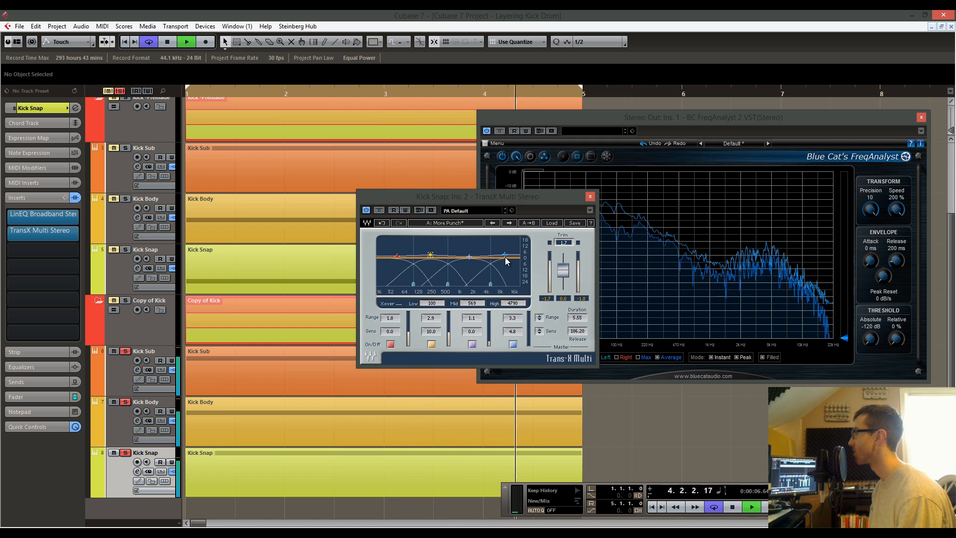
drag(505, 255, 505, 313)
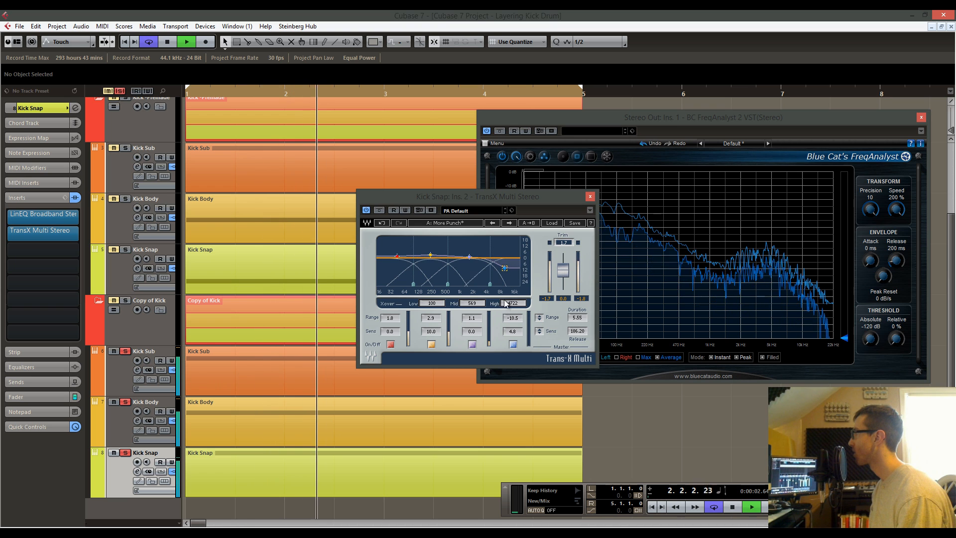
drag(505, 268, 504, 237)
Stop playback and remove the TransX Multi Stereo plug-in from Kick Snap's second insert slot.
click(382, 210)
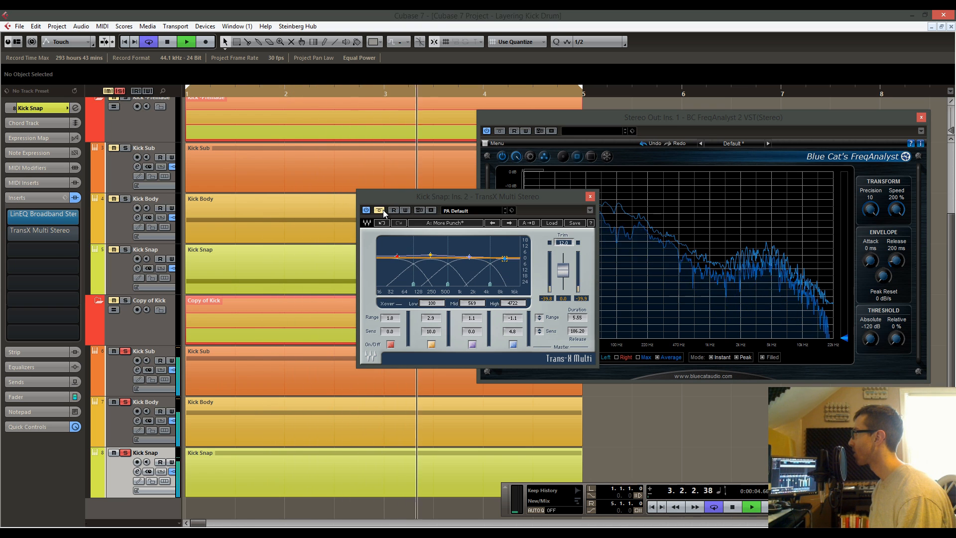
key(space)
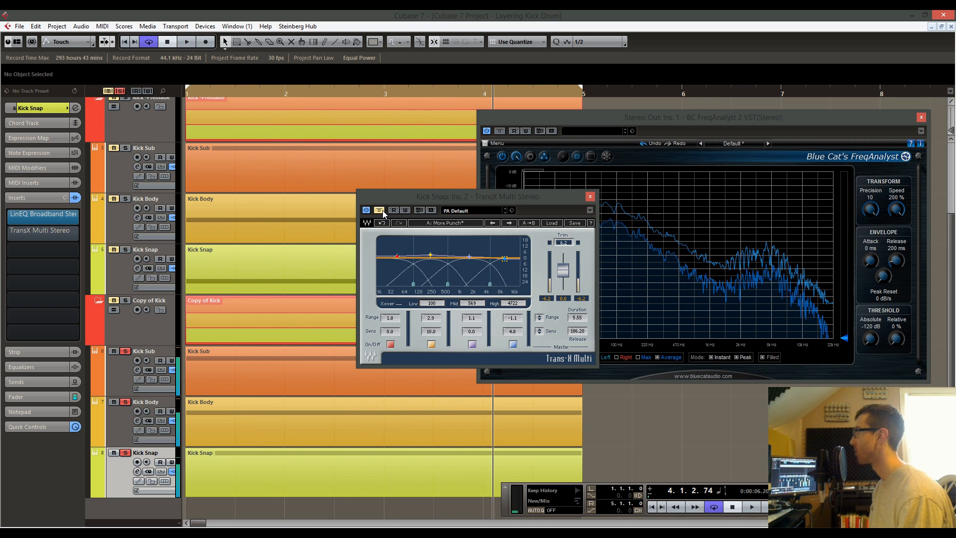
click(590, 196)
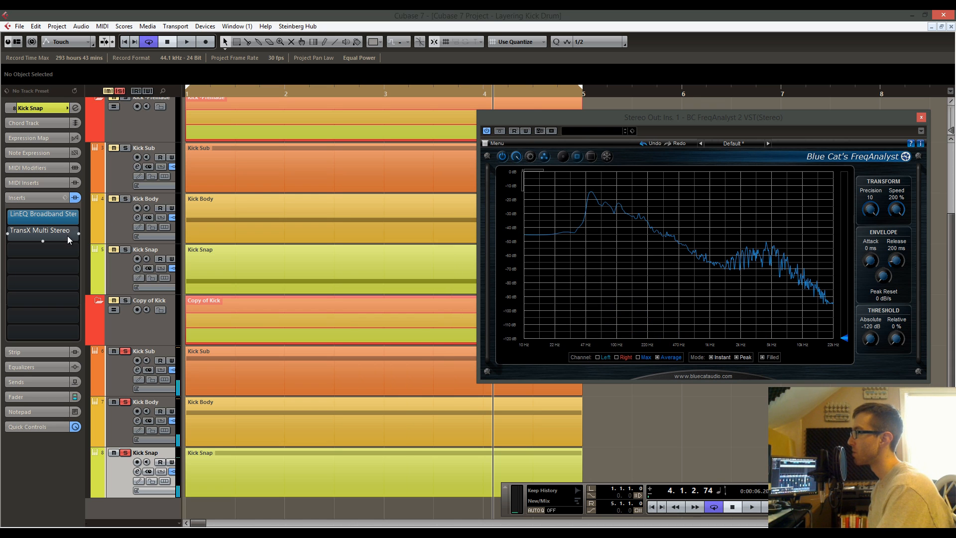
click(82, 234)
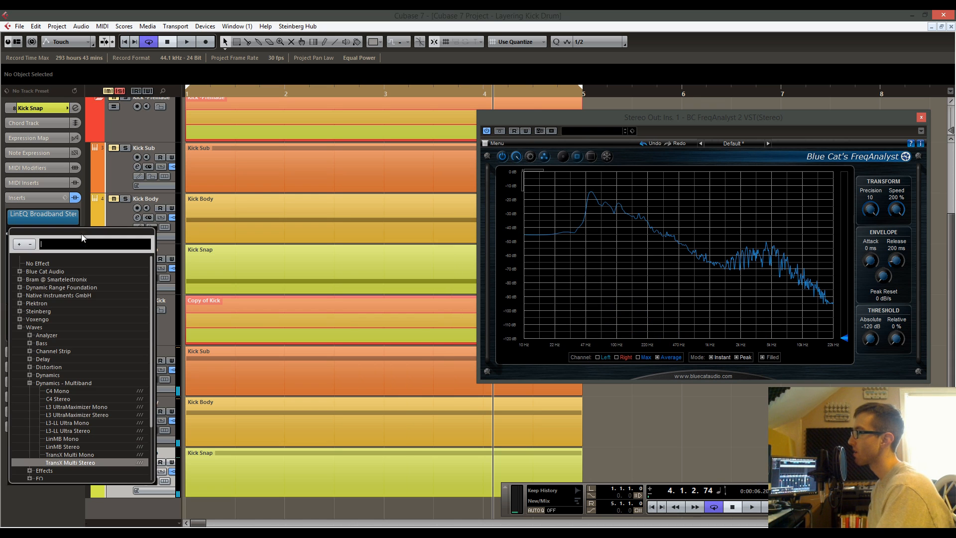
click(48, 262)
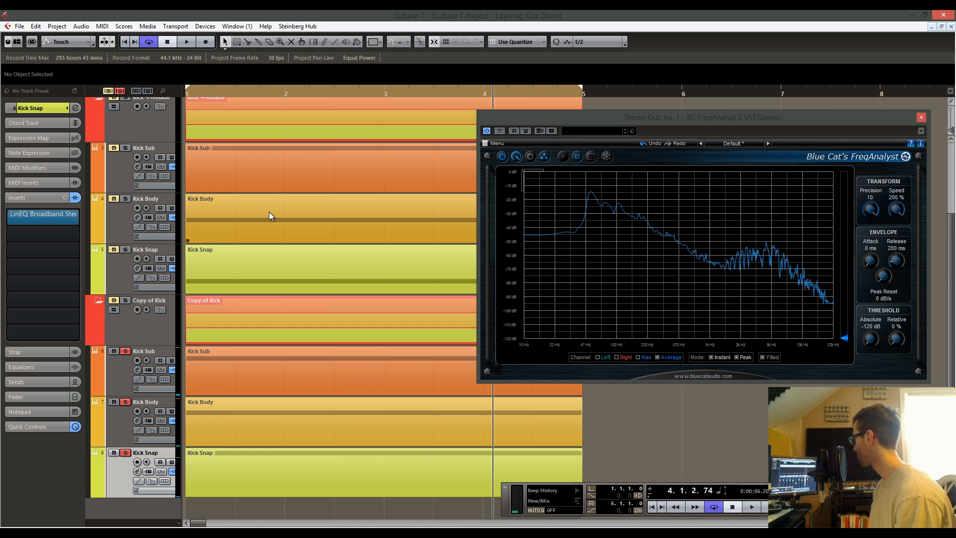
Audition the layered kick without the transient plug-in and close the FreqAnalyst window.
key(space)
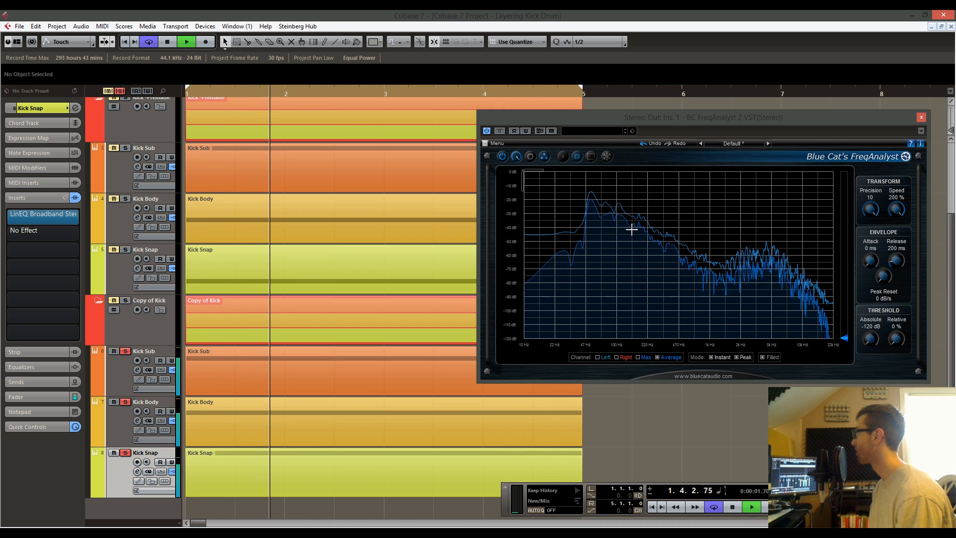
key(space)
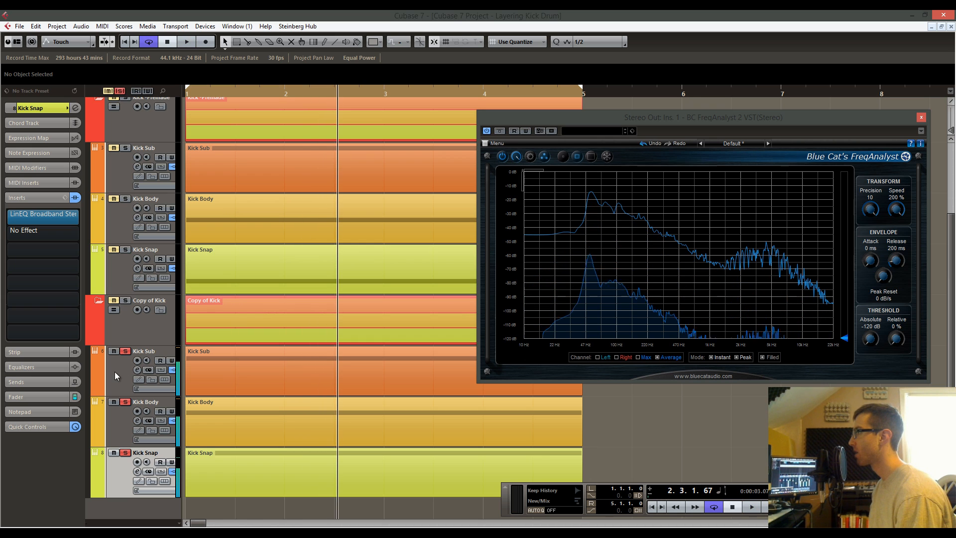
click(116, 375)
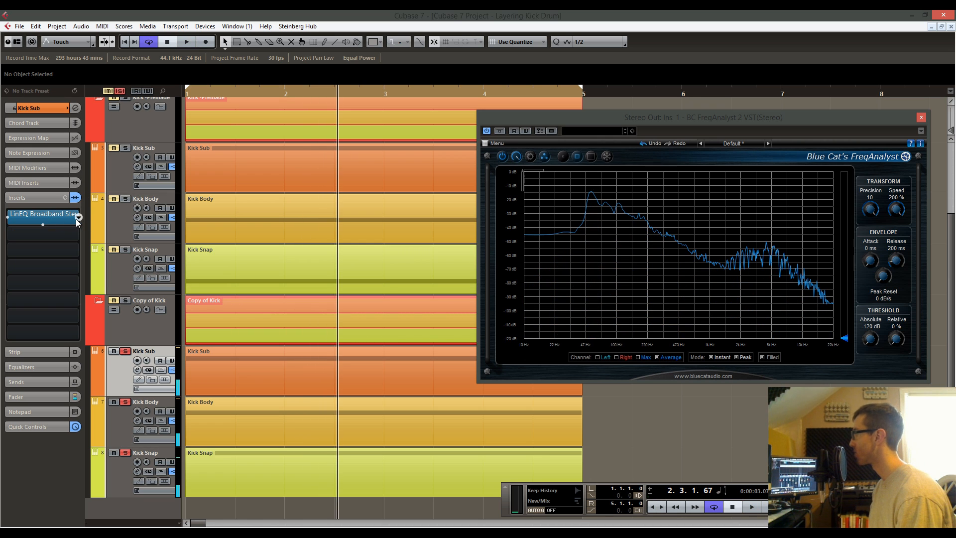
click(920, 118)
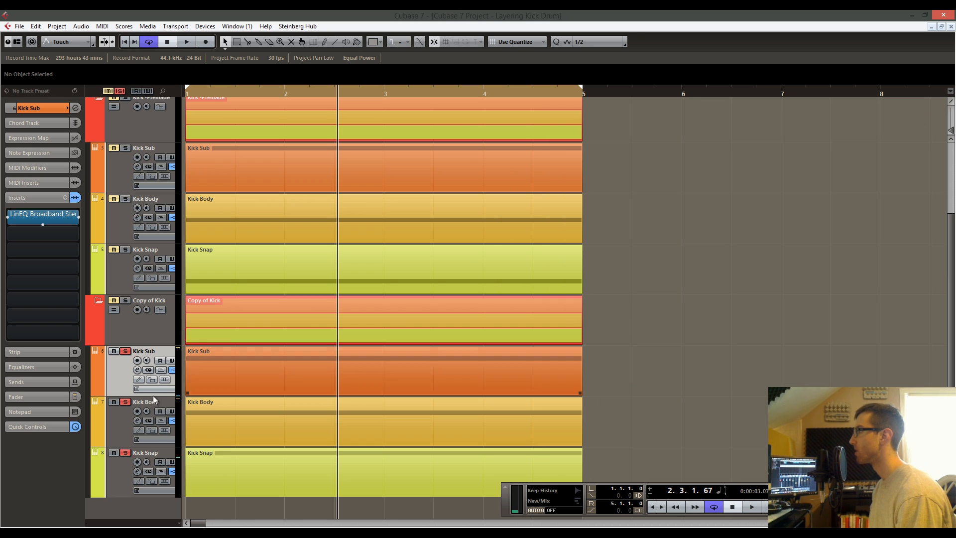
Insert the Waves VEQ4 Stereo equaliser on the Kick group track.
scroll(152, 393, up, 3)
click(123, 177)
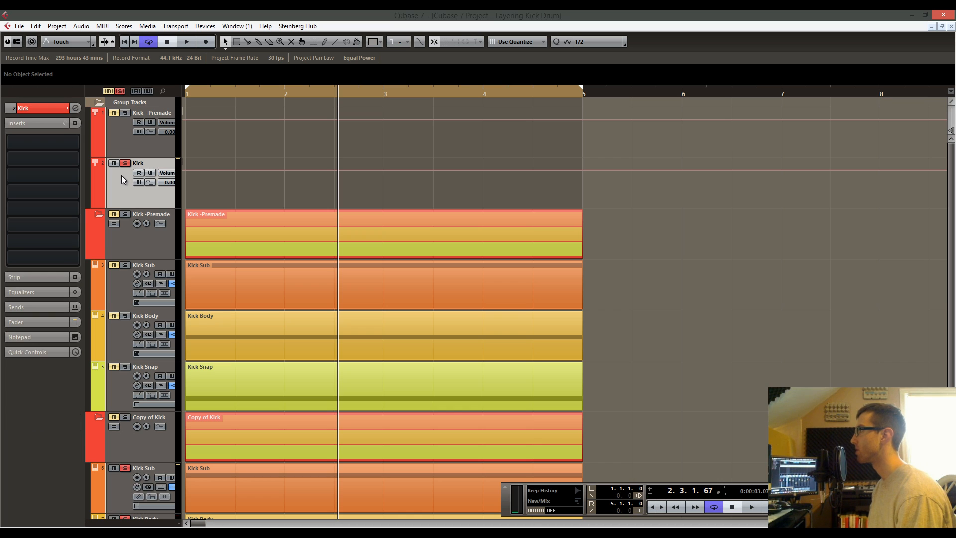
click(78, 143)
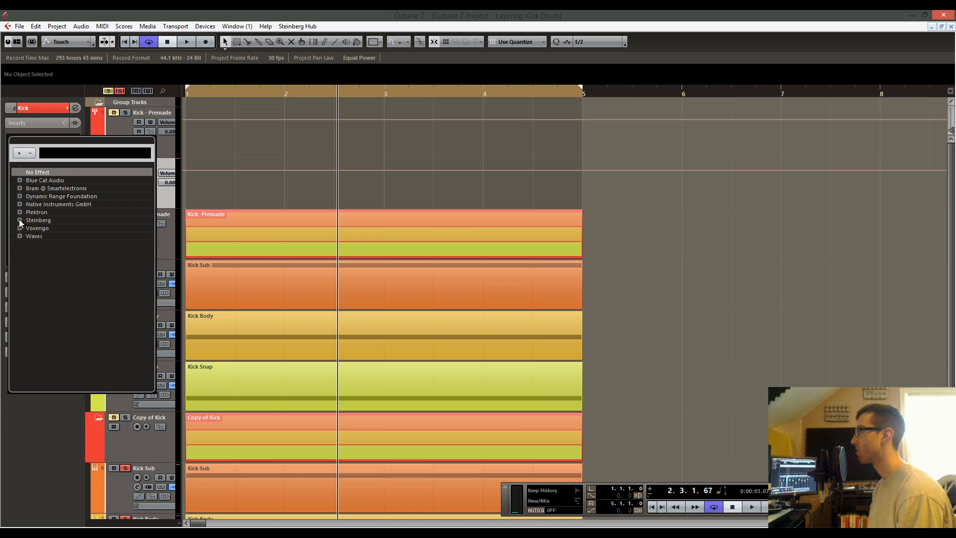
click(20, 236)
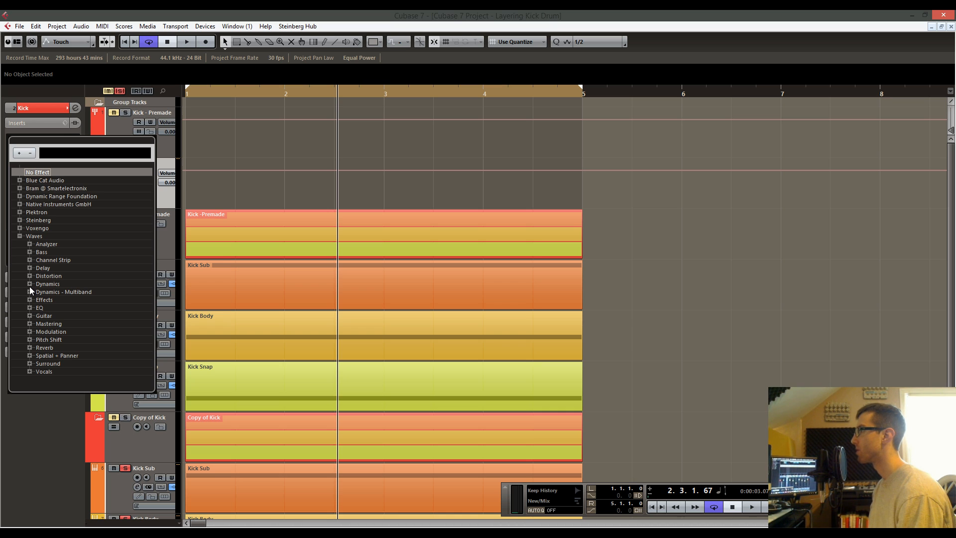
click(29, 309)
scroll(73, 309, down, 5)
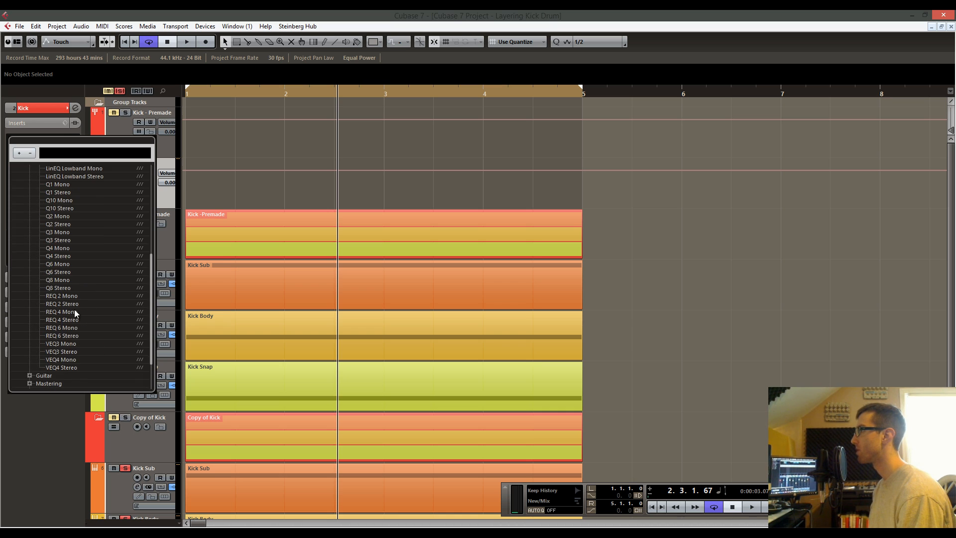
click(69, 367)
Move VEQ4 Stereo to the Kick group's second insert slot and bypass it.
drag(513, 229, 548, 234)
drag(26, 160, 26, 161)
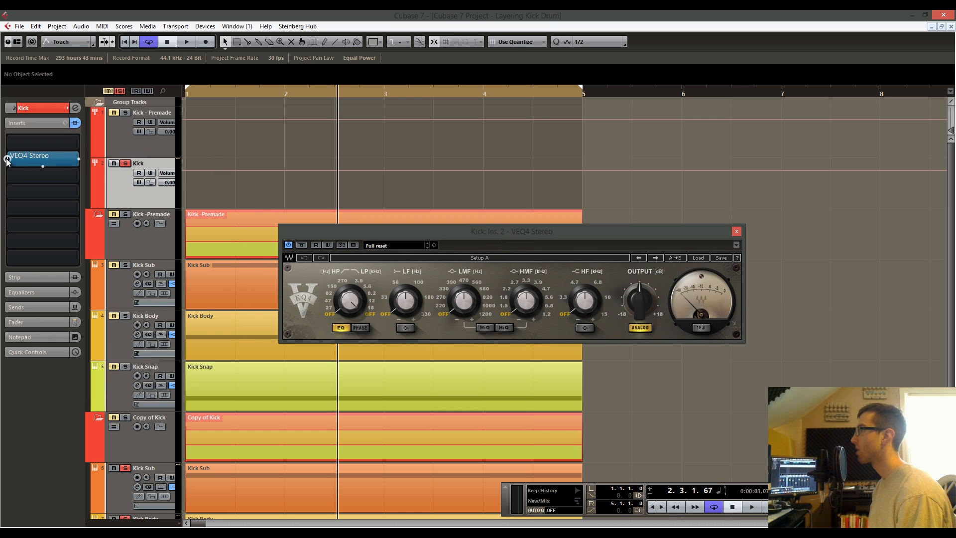
click(10, 161)
Insert the Waves VComp Stereo compressor in the Kick group's first insert slot and reposition its window.
click(75, 143)
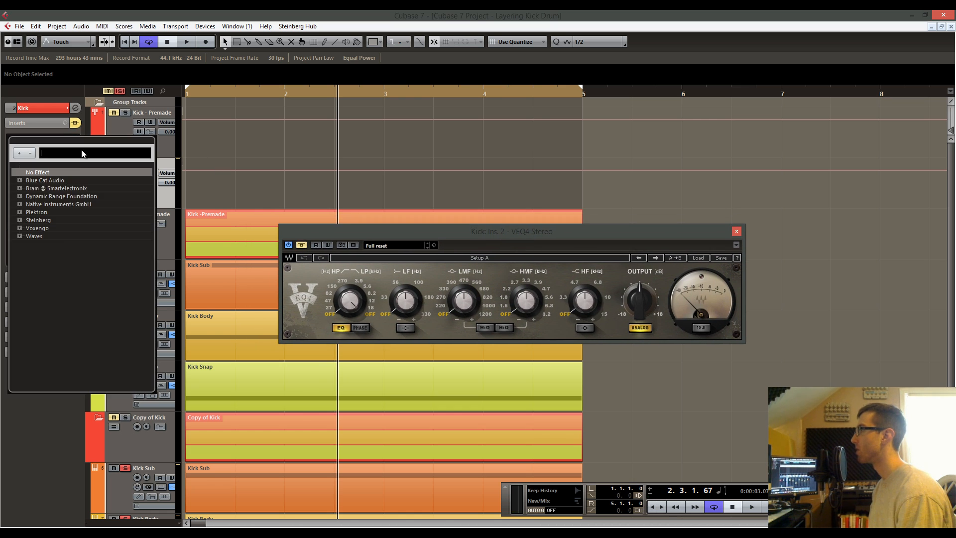
click(20, 236)
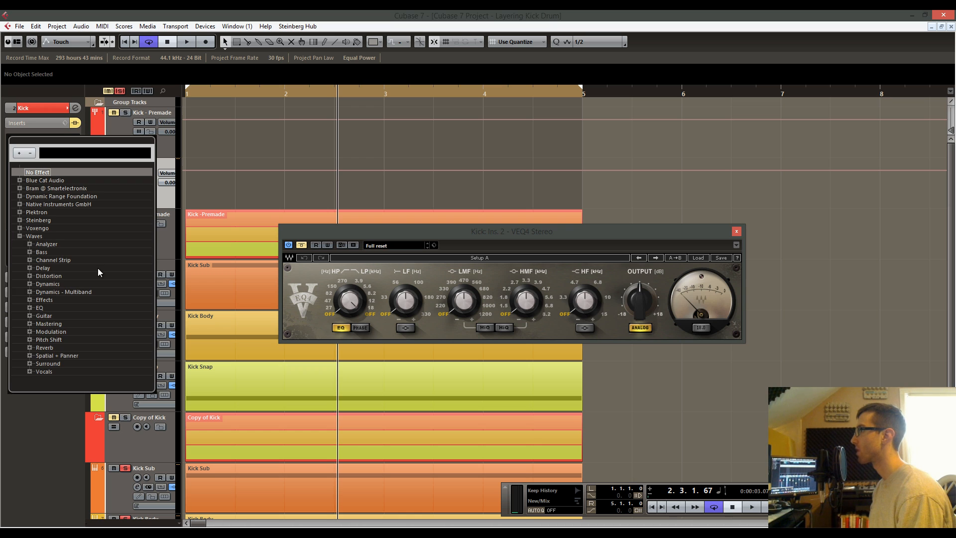
click(29, 292)
scroll(89, 308, down, 3)
click(64, 351)
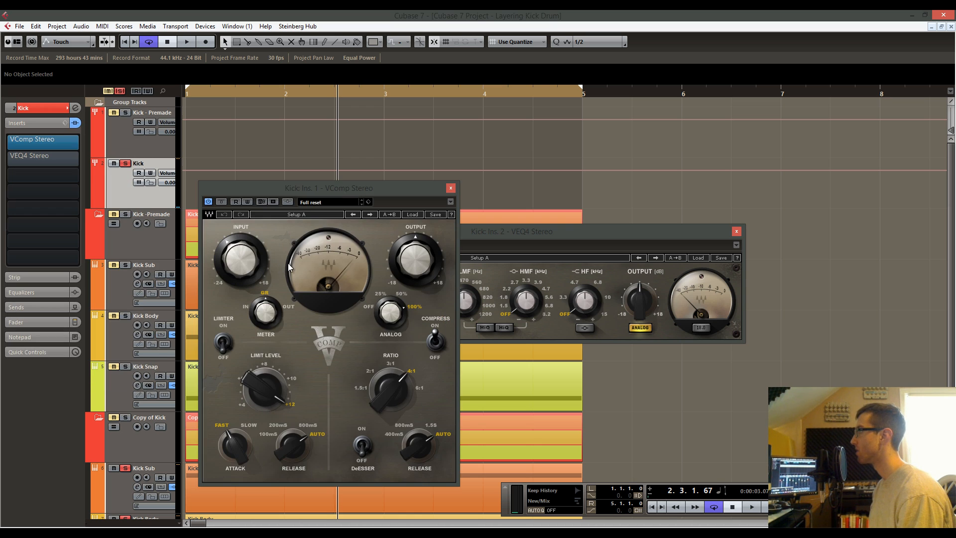
drag(394, 188, 576, 115)
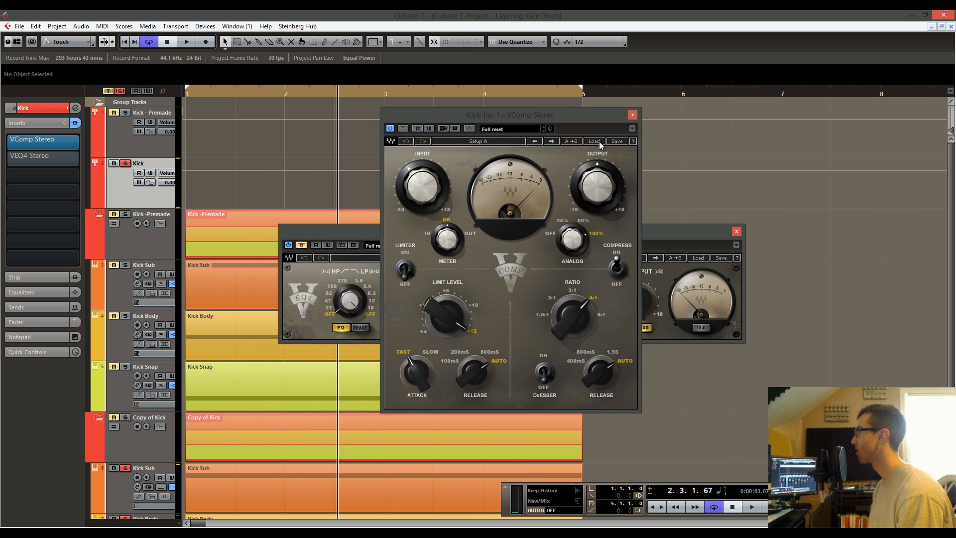
Audition the VComp factory presets Kick Drum, Snare Drum and Snare tape comp during playback.
click(599, 142)
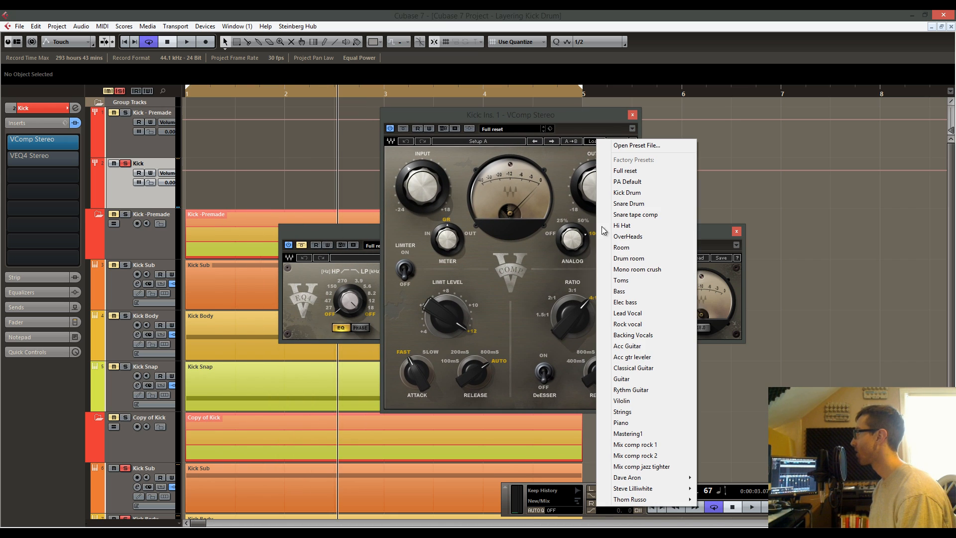
click(657, 193)
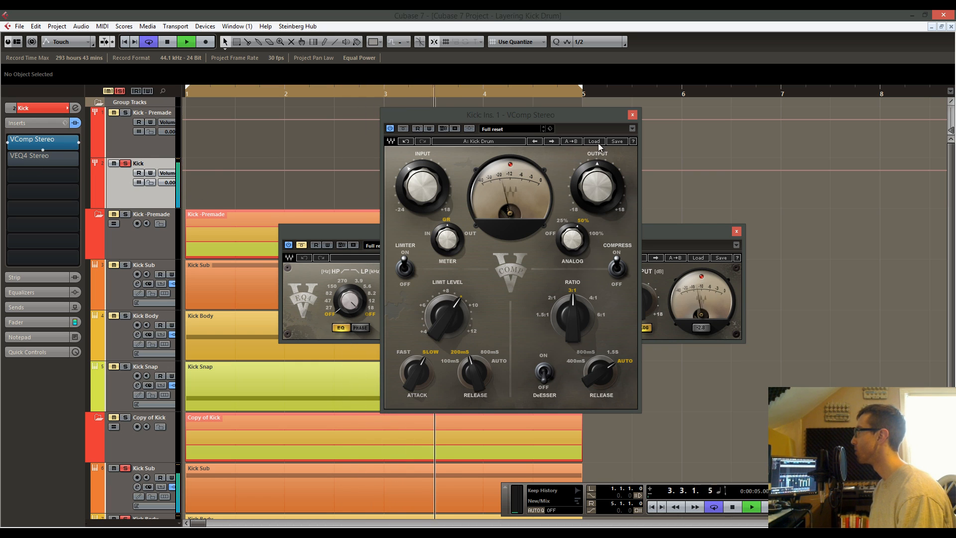
click(551, 142)
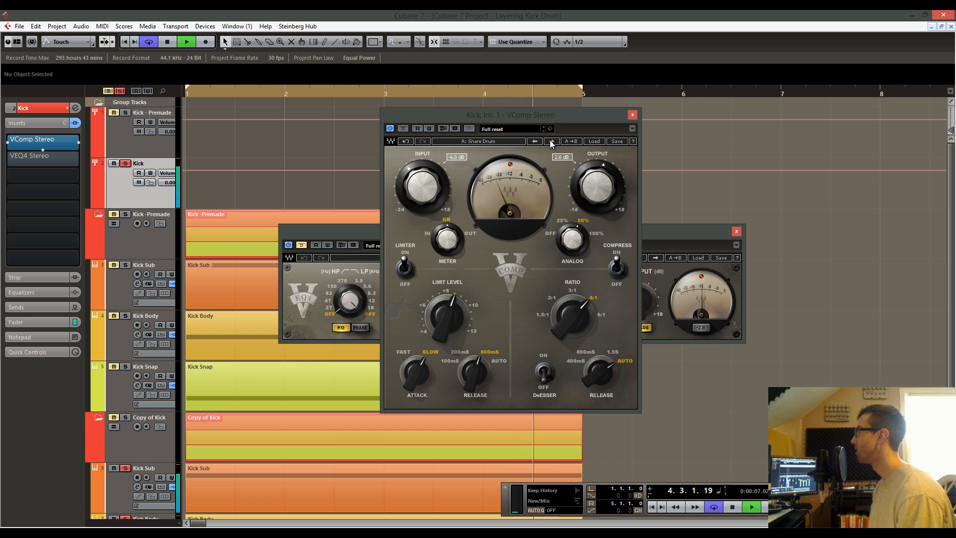
click(594, 141)
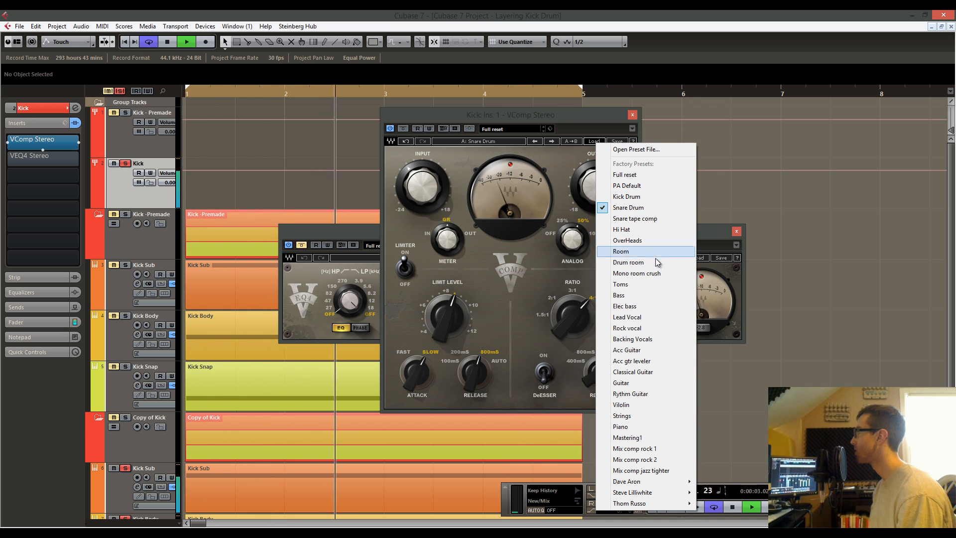
click(644, 221)
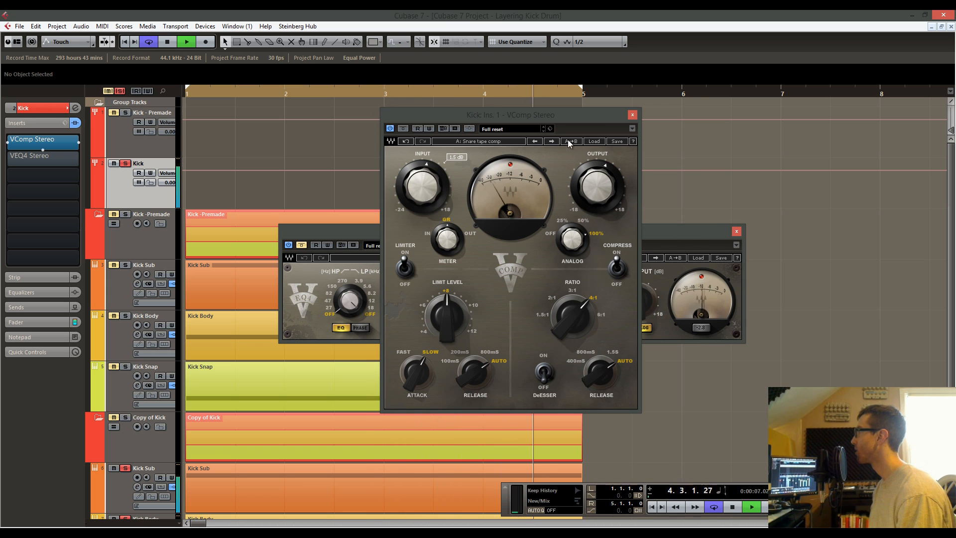
Step through the VComp presets from Hi Hat to Toms and return to Mono room crush.
click(551, 142)
click(551, 142)
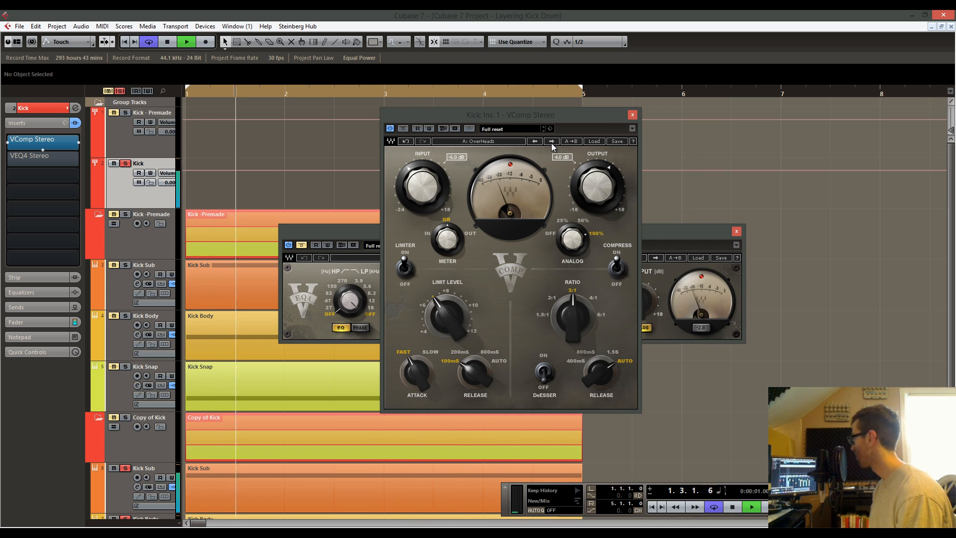
click(551, 142)
click(551, 143)
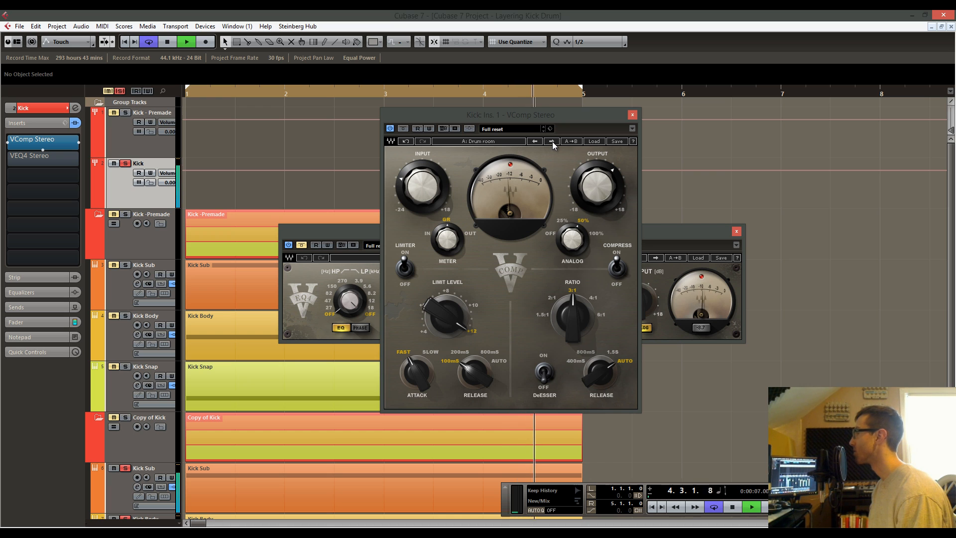
click(552, 142)
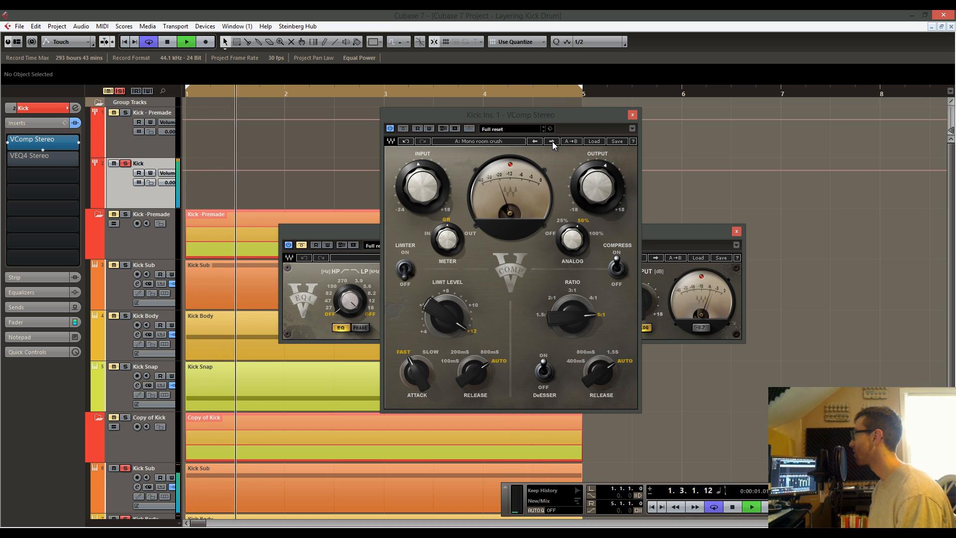
click(551, 142)
click(551, 142)
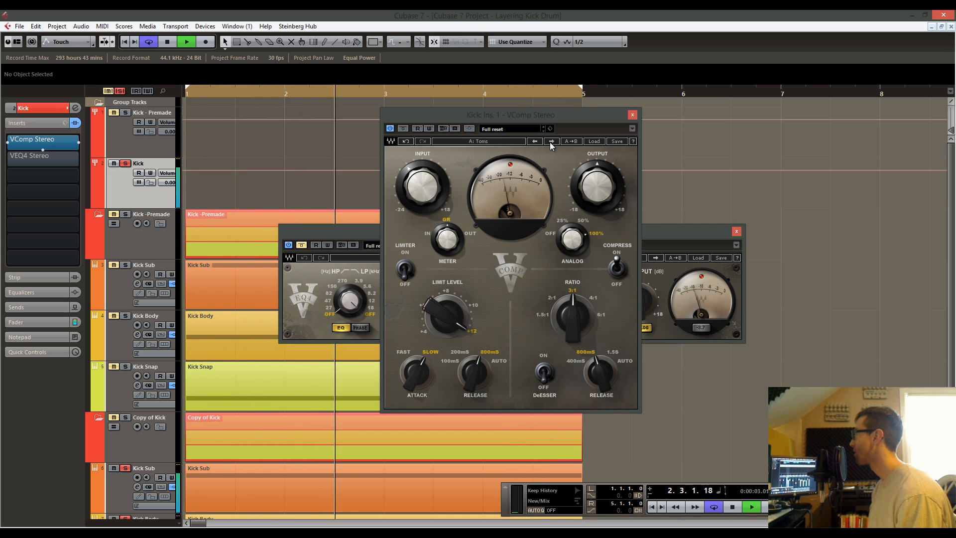
click(537, 142)
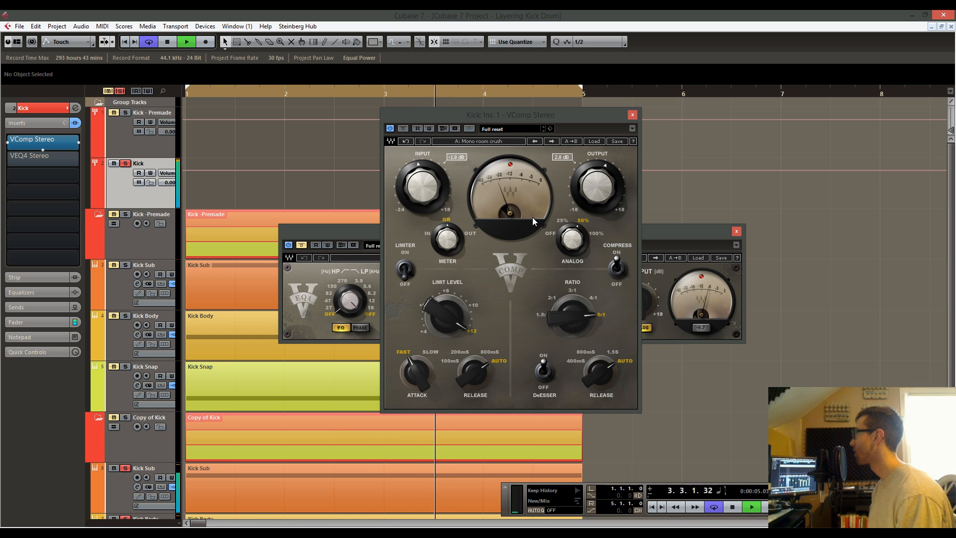
Compare the Kick group's VComp Mono room crush setting against bypass, leave it bypassed, stop playback and close the compressor.
drag(474, 116, 454, 124)
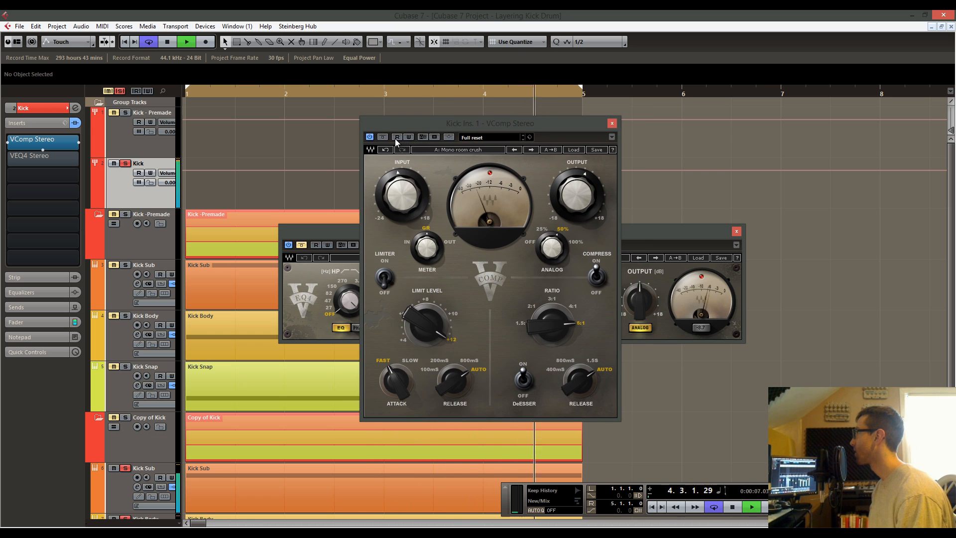
click(386, 138)
click(385, 138)
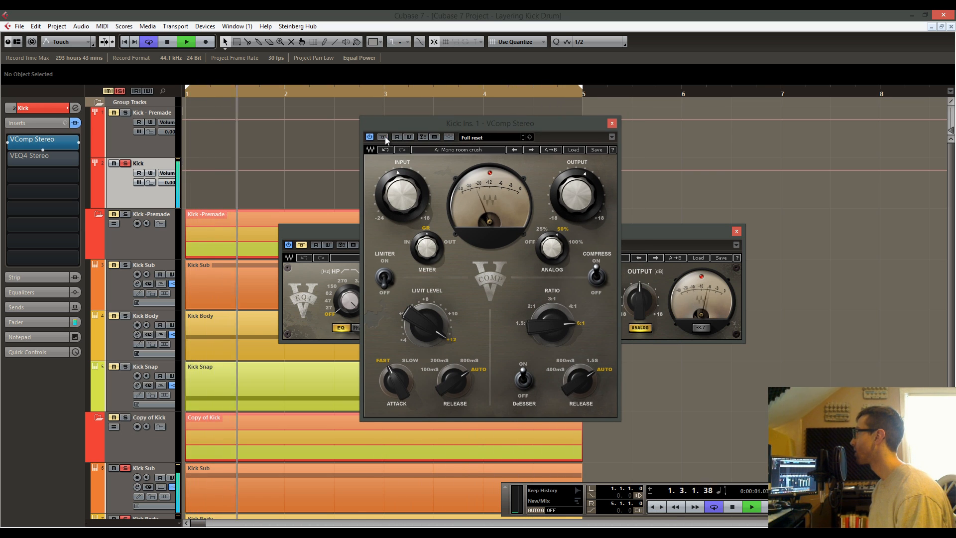
click(384, 136)
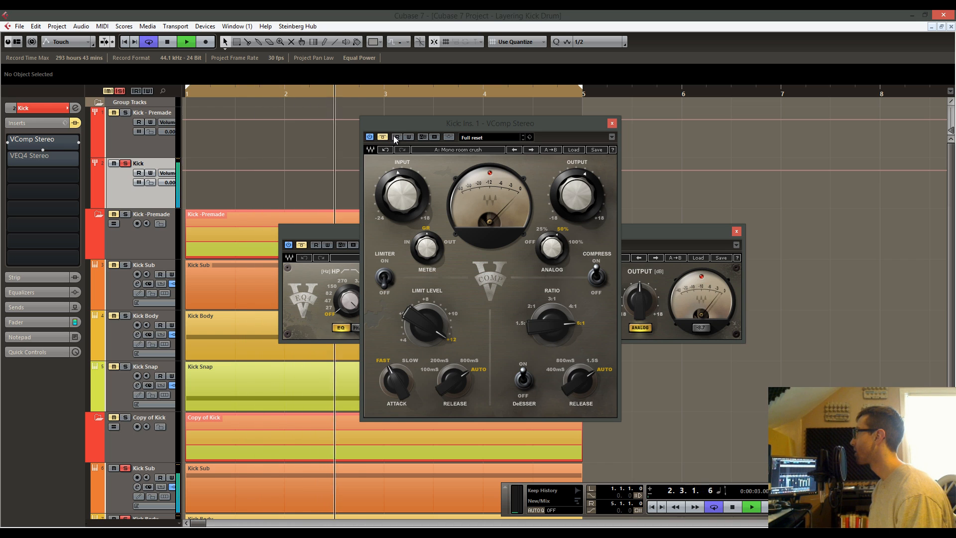
key(space)
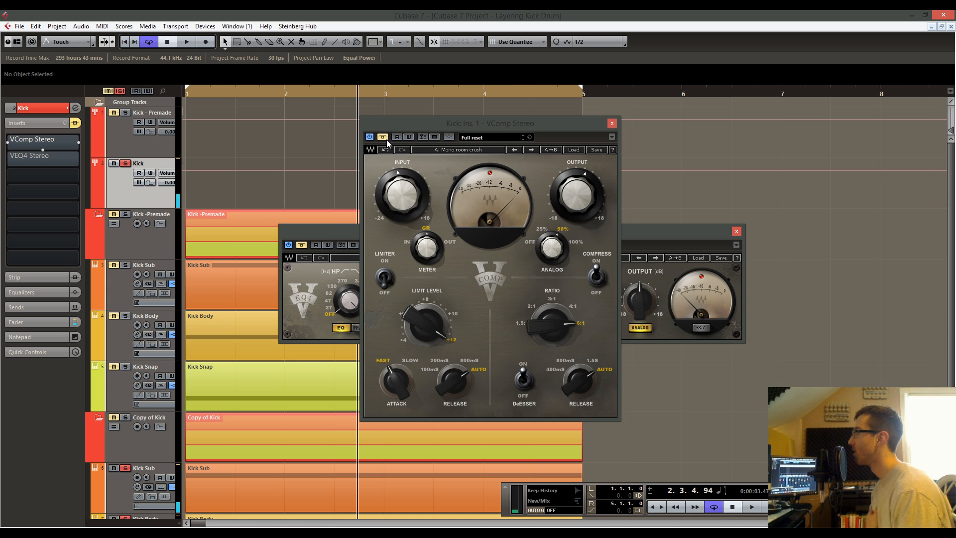
click(612, 124)
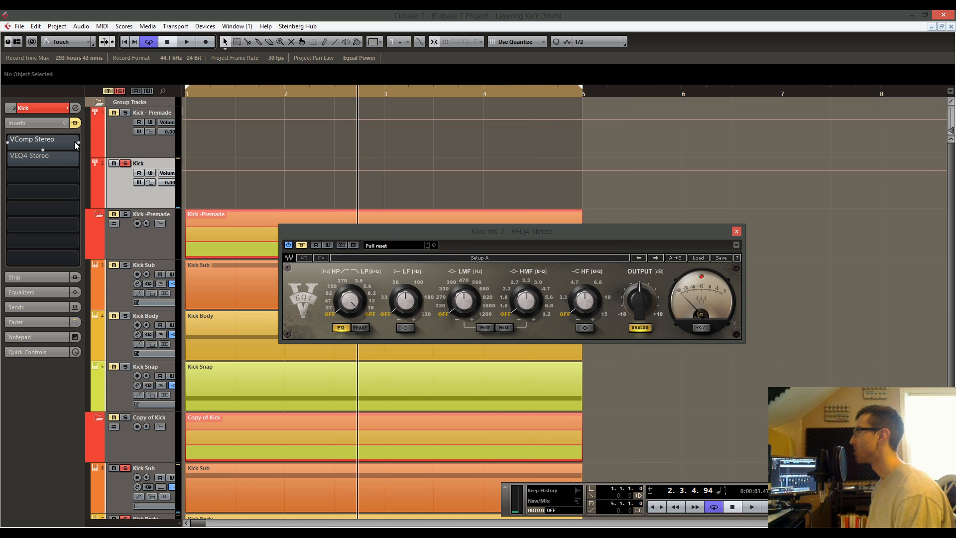
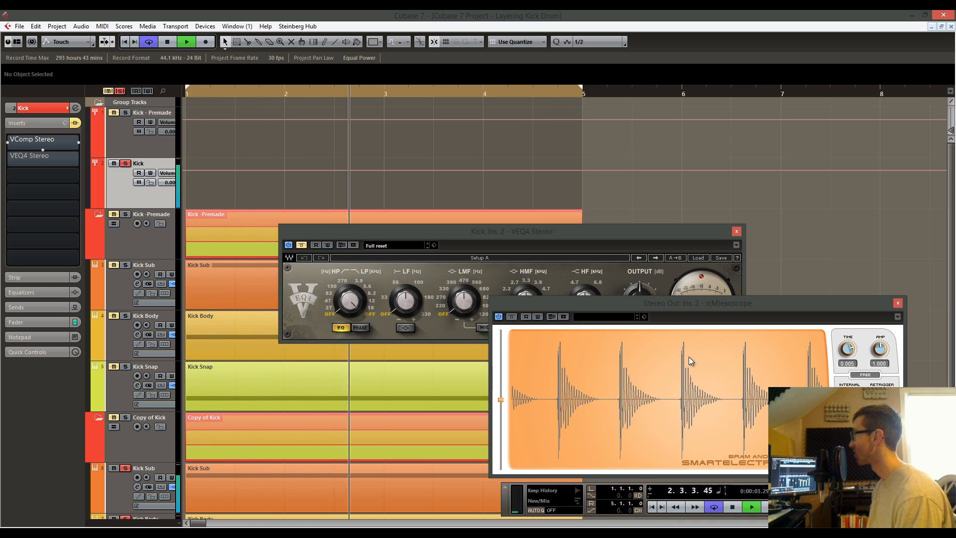
Examine the kick waveform in the stereo output's s(M)exoscope with a shorter time setting, then close the scope and VEQ4 and stop playback.
drag(848, 350, 831, 357)
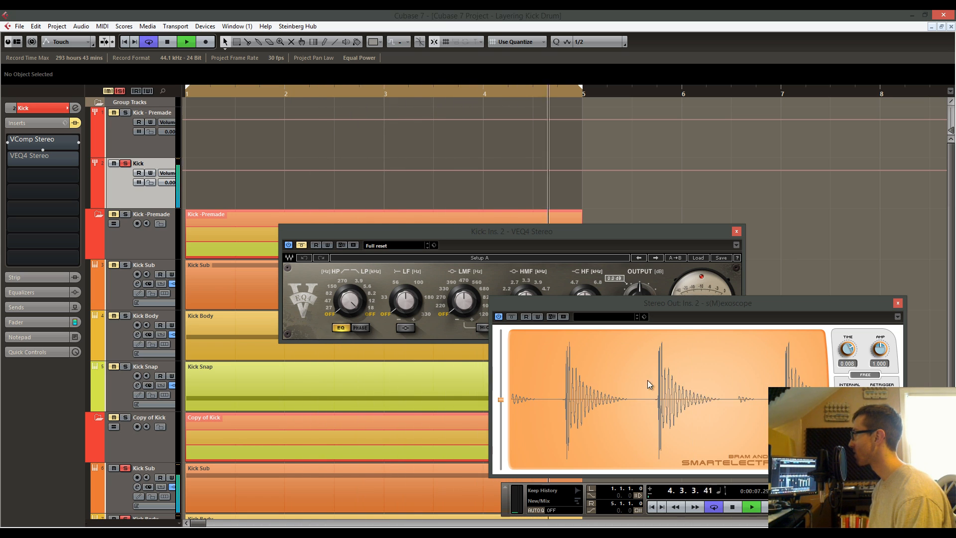
click(898, 303)
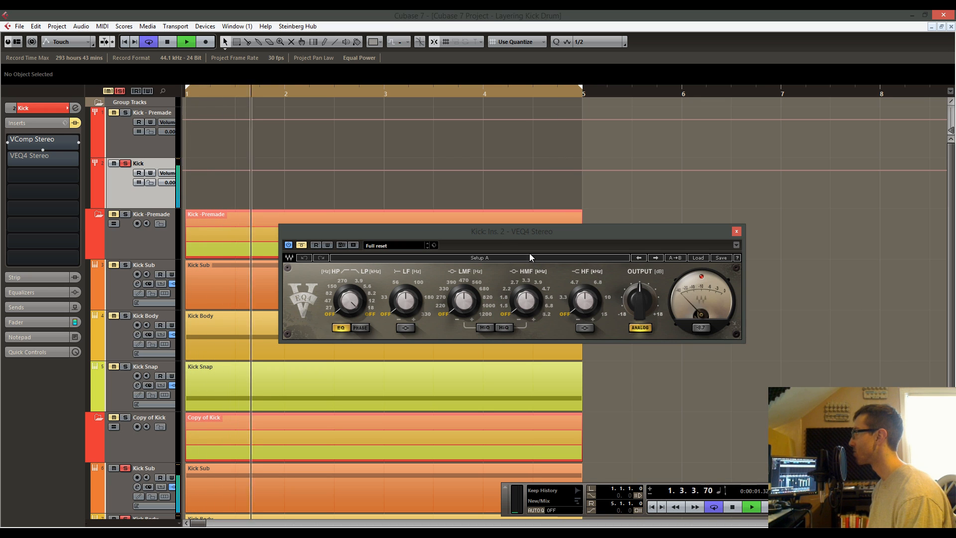
click(736, 231)
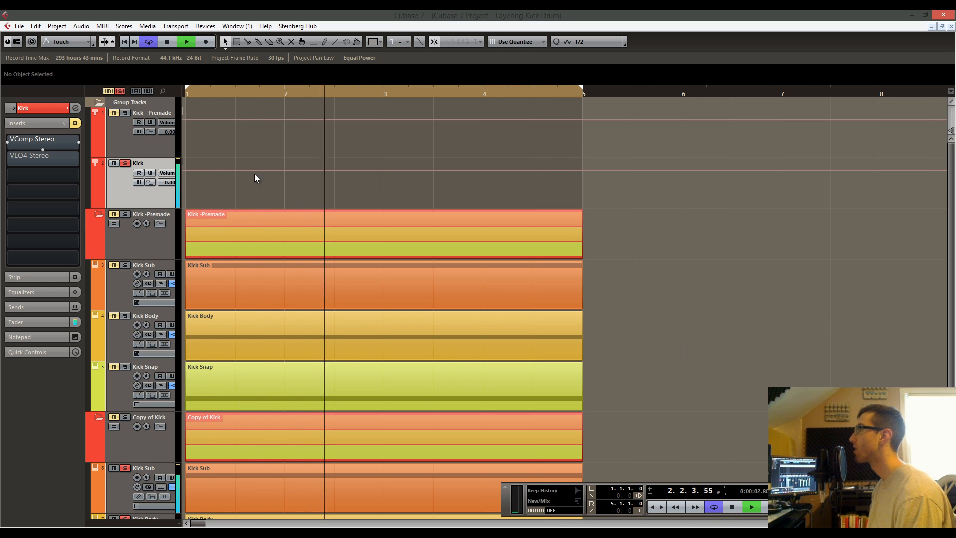
key(space)
Replace VComp Stereo in the Kick group's first insert slot with the Native Instruments VC 160, discarding the VComp changes.
click(78, 143)
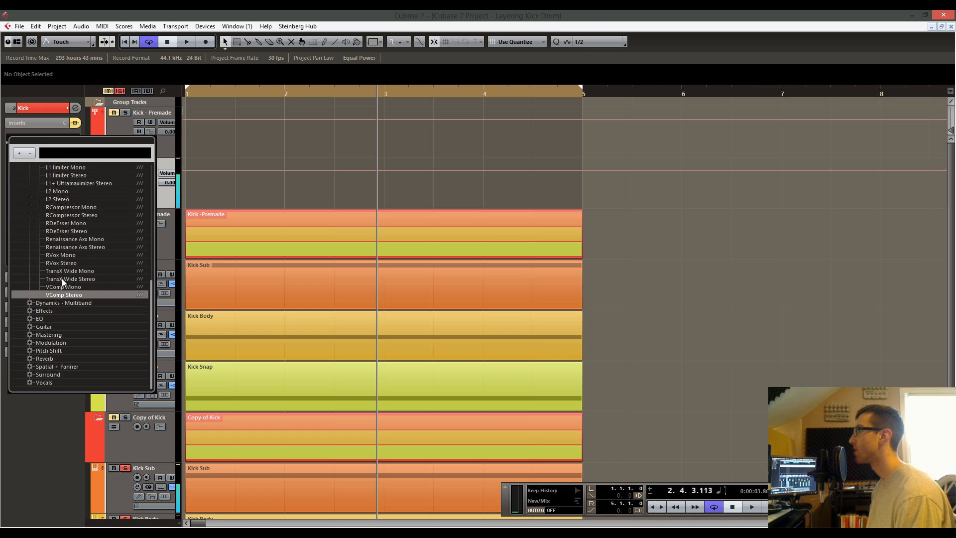
scroll(34, 237, up, 7)
click(49, 230)
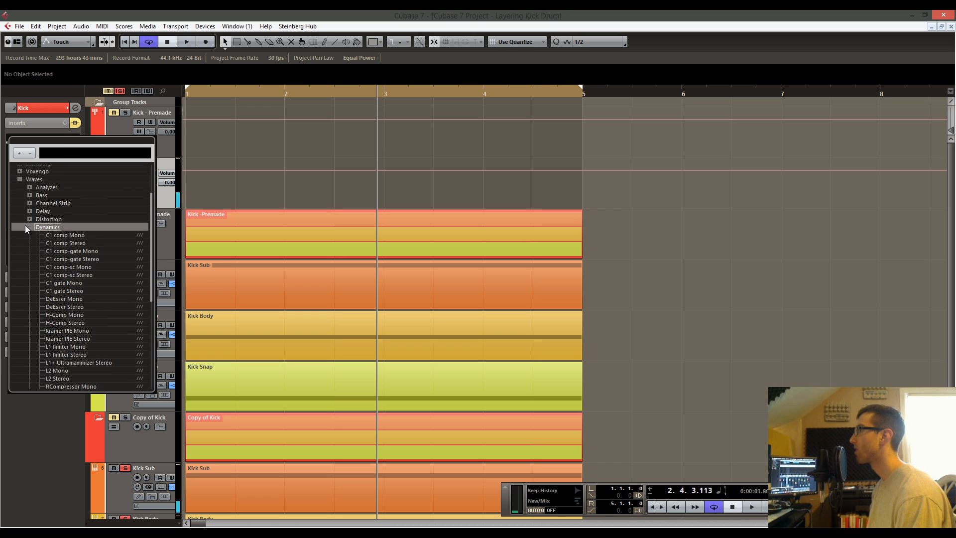
click(30, 227)
click(21, 234)
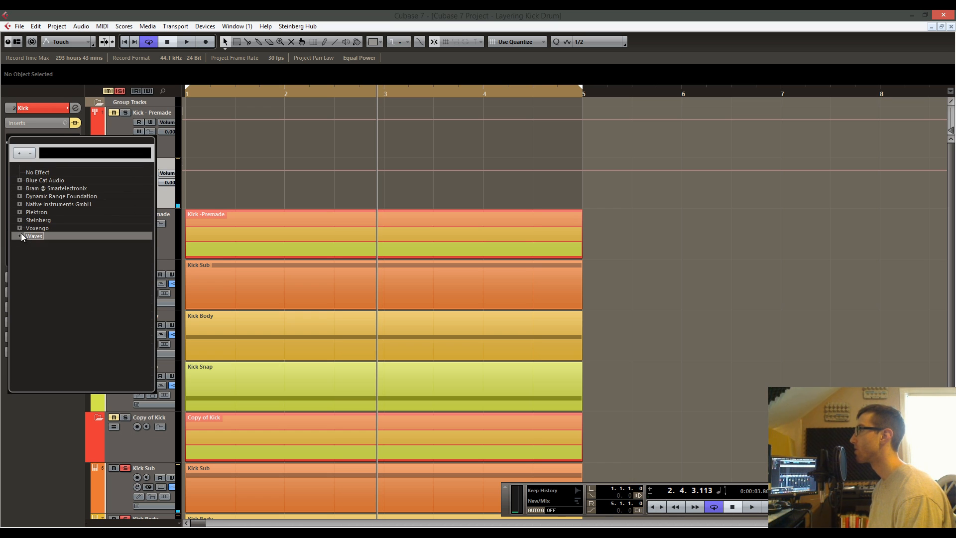
click(19, 204)
scroll(61, 331, down, 3)
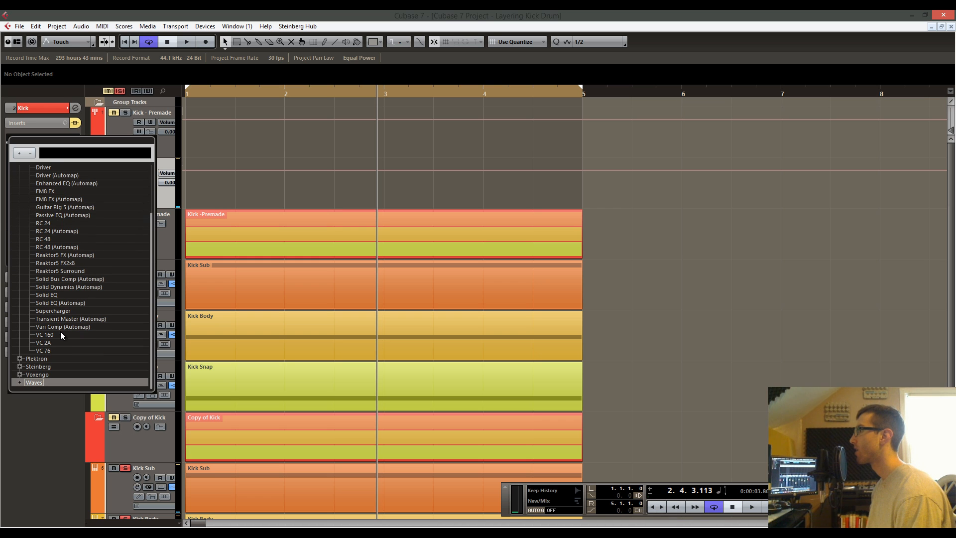
click(52, 336)
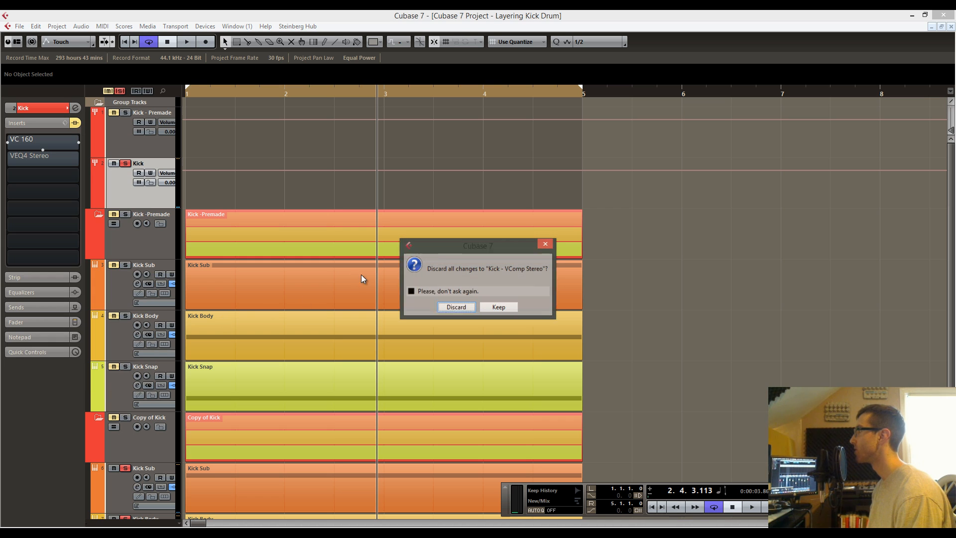
click(454, 305)
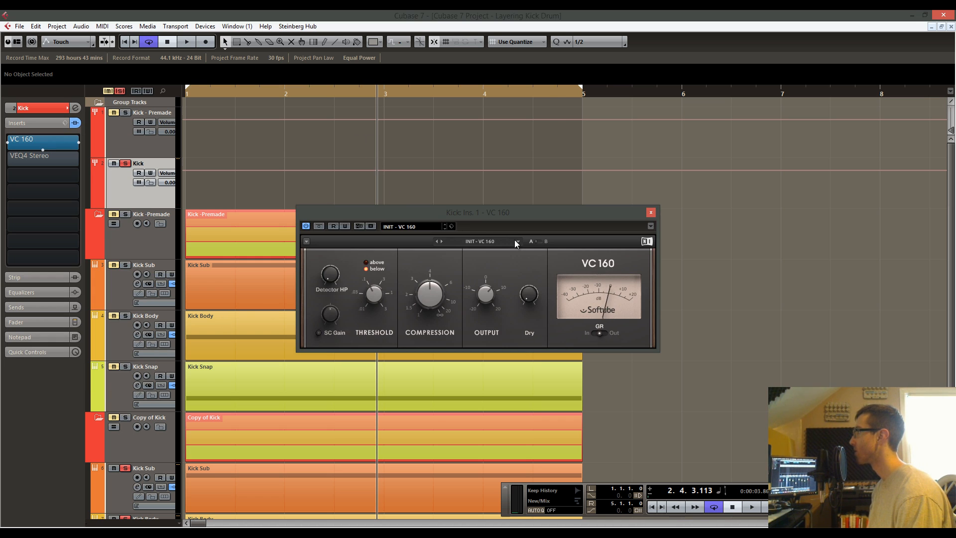
Load the Kick preset in the VC 160 and start playback from the first bar.
click(515, 240)
click(458, 306)
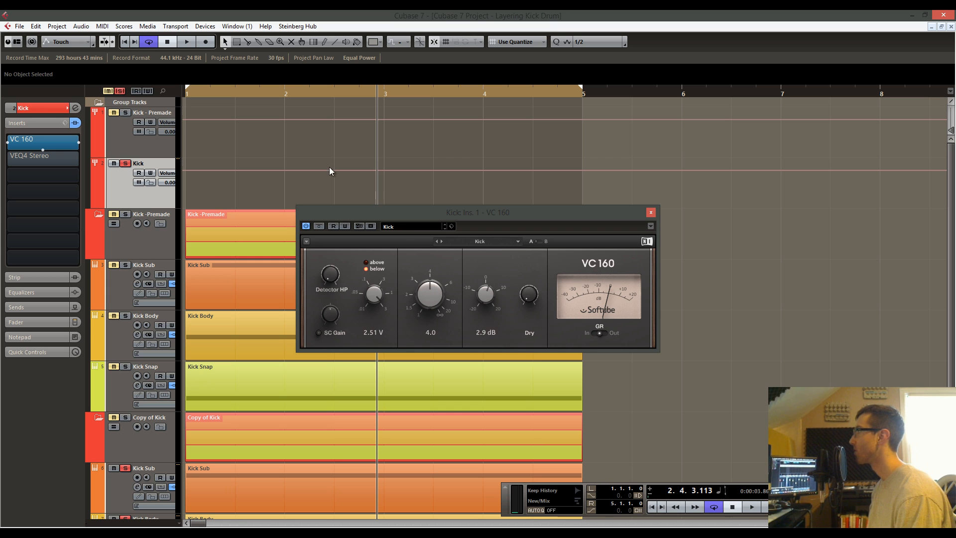
click(273, 94)
key(space)
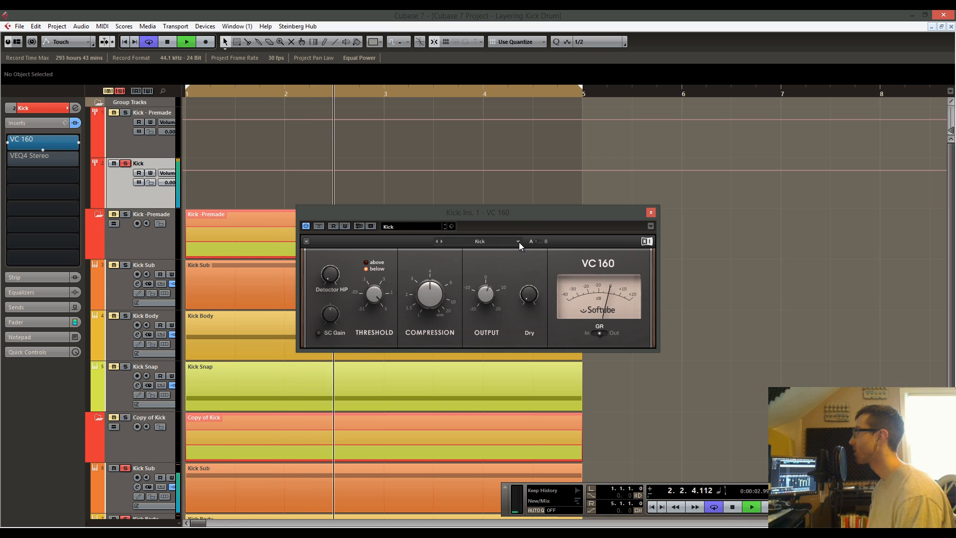
Try the VC 160 Kick Parallel preset with output at 4.1 dB and dry at -6.6 dB, and return to the Kick preset.
click(518, 242)
click(461, 314)
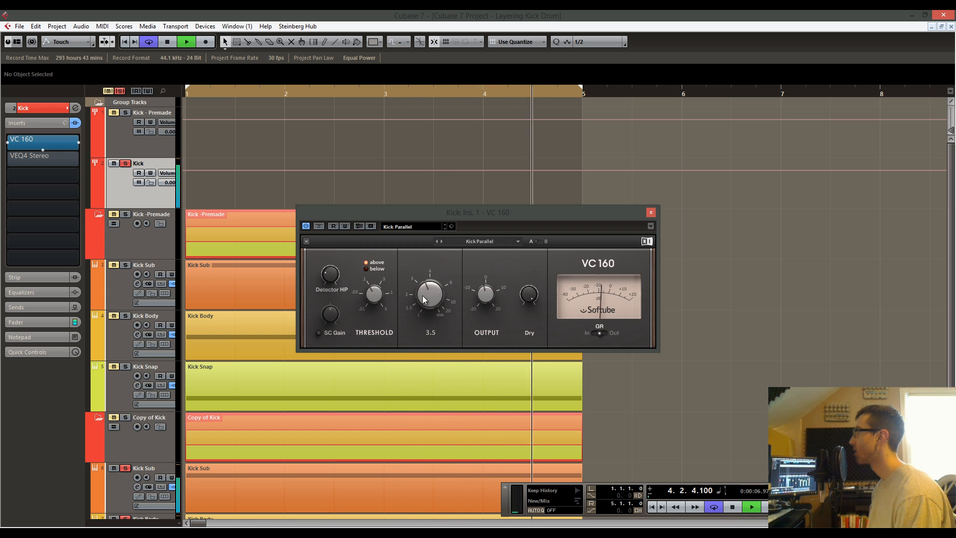
scroll(531, 300, down, 5)
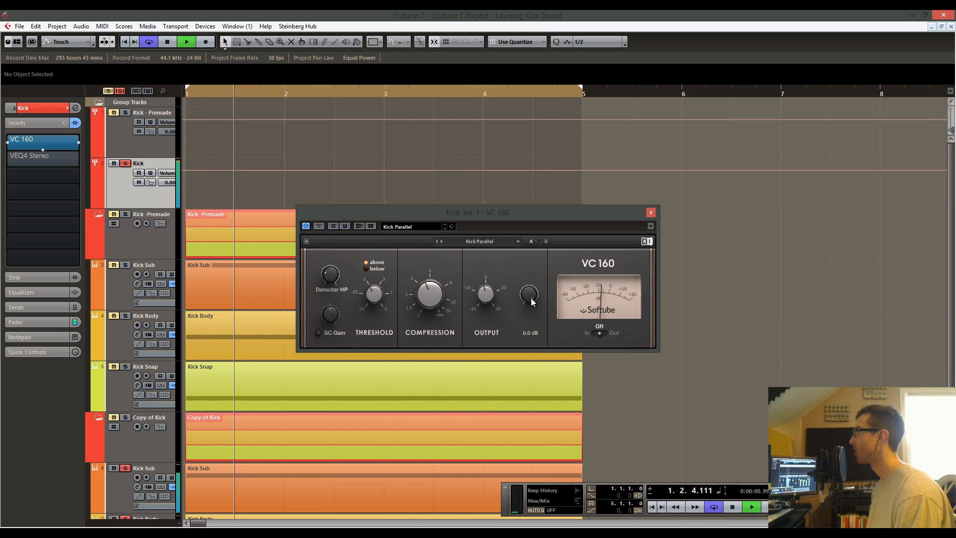
scroll(531, 299, up, 4)
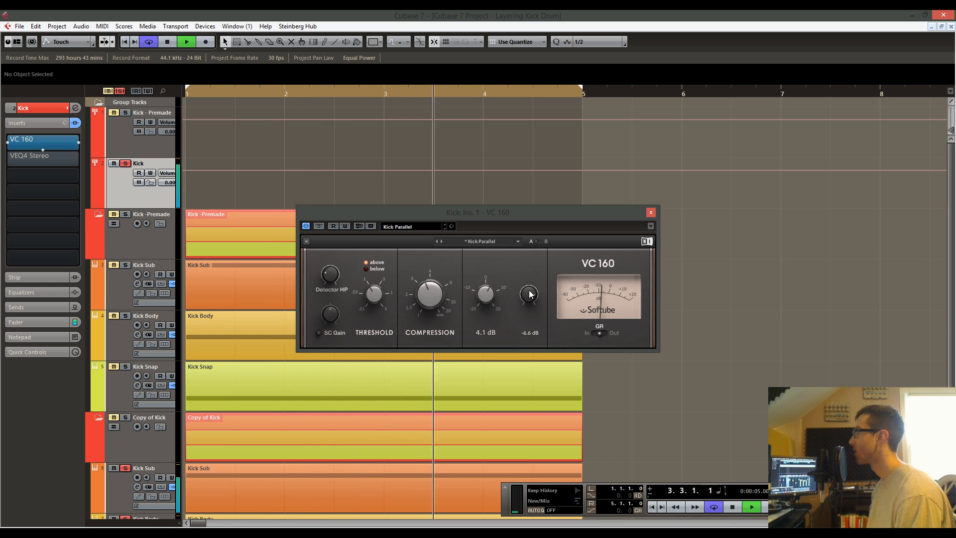
click(506, 243)
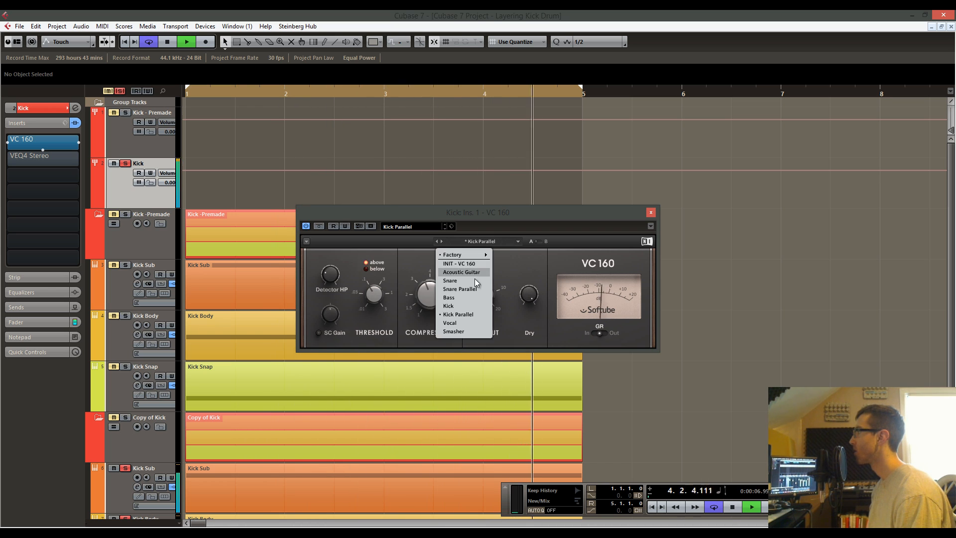
click(467, 306)
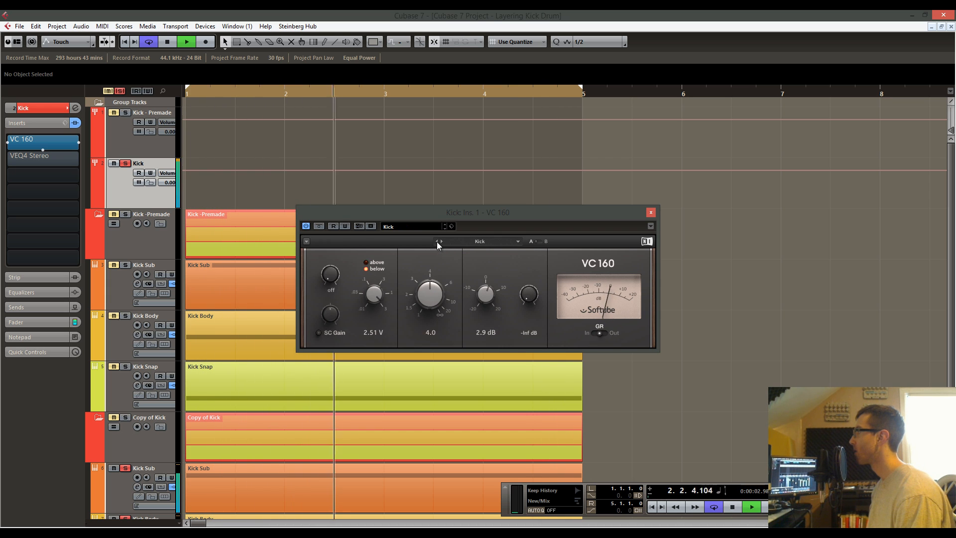
Set the VC 160 output to 0.2 dB and compare the compressed kick against bypass.
click(319, 226)
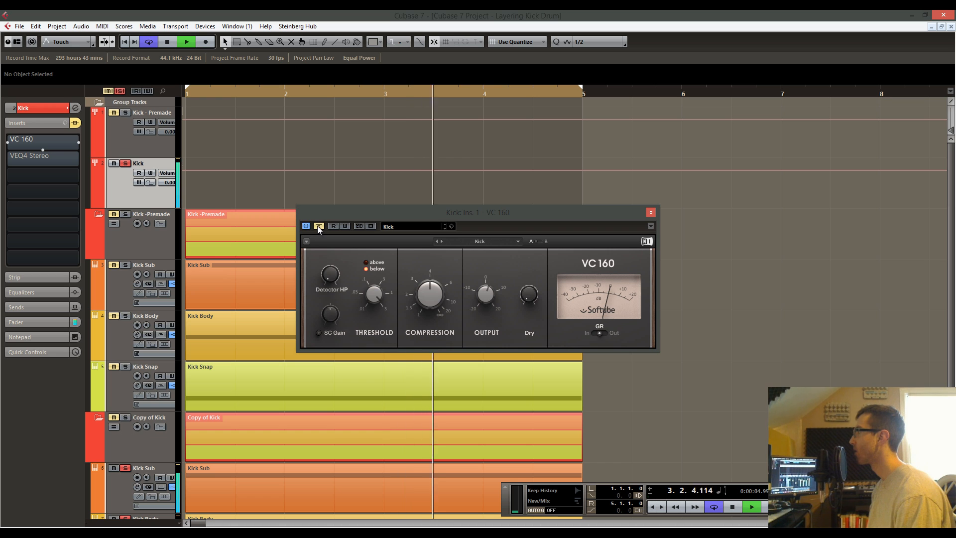
click(319, 226)
drag(481, 294, 480, 292)
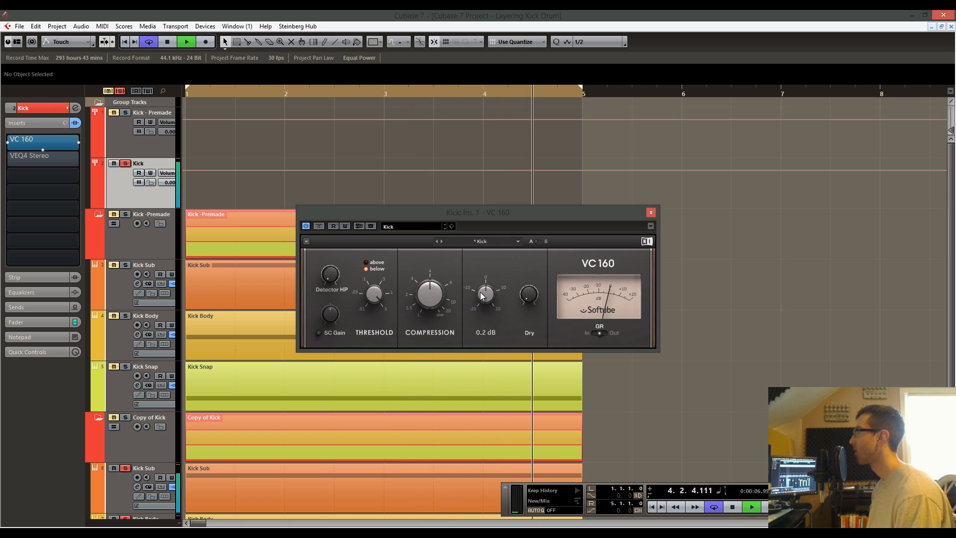
click(319, 226)
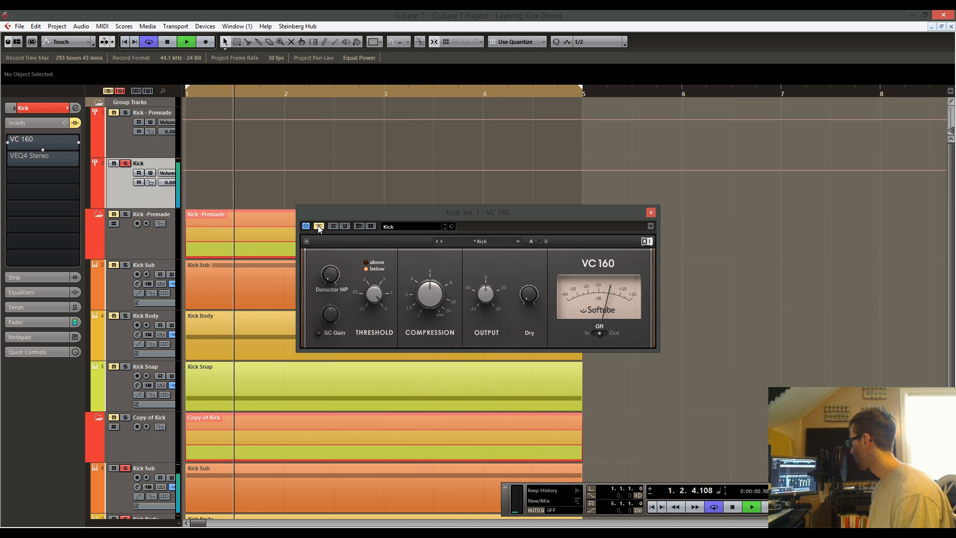
click(318, 226)
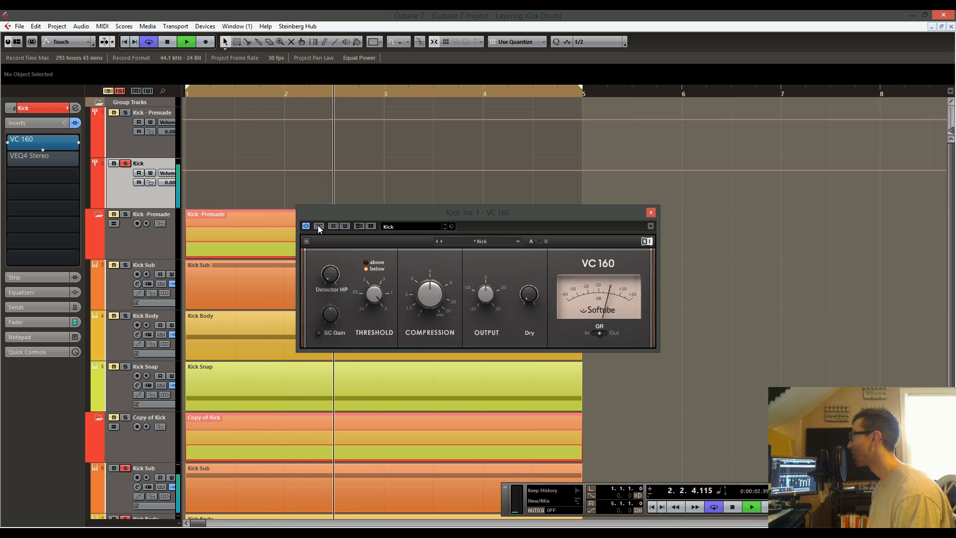
Lower the VC 160 threshold and raise its compression, comparing the result against bypass.
click(318, 226)
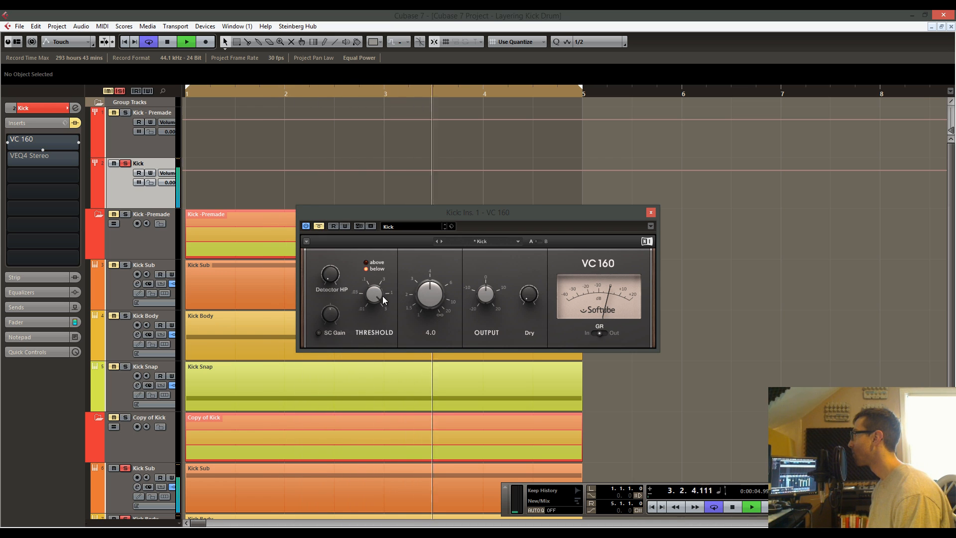
mouse_move(373, 296)
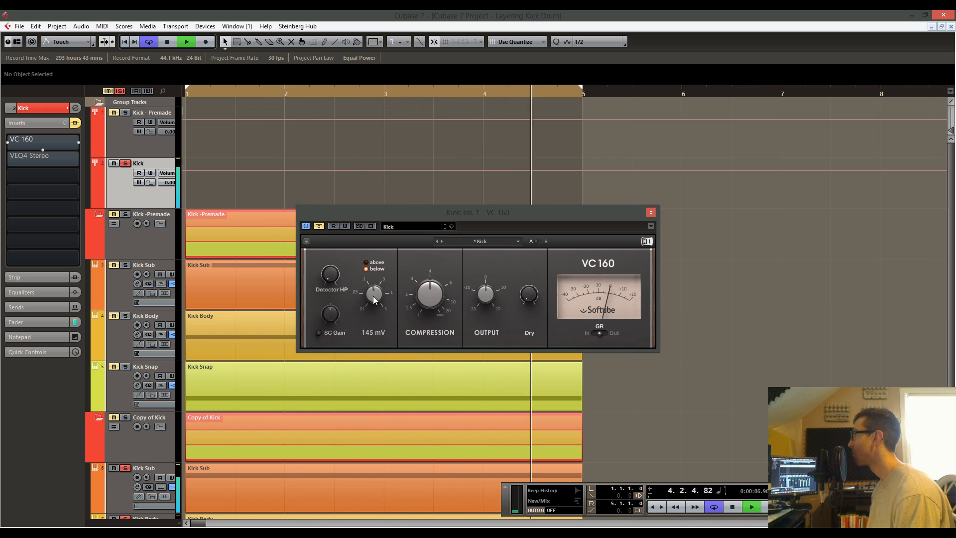
drag(374, 297, 424, 297)
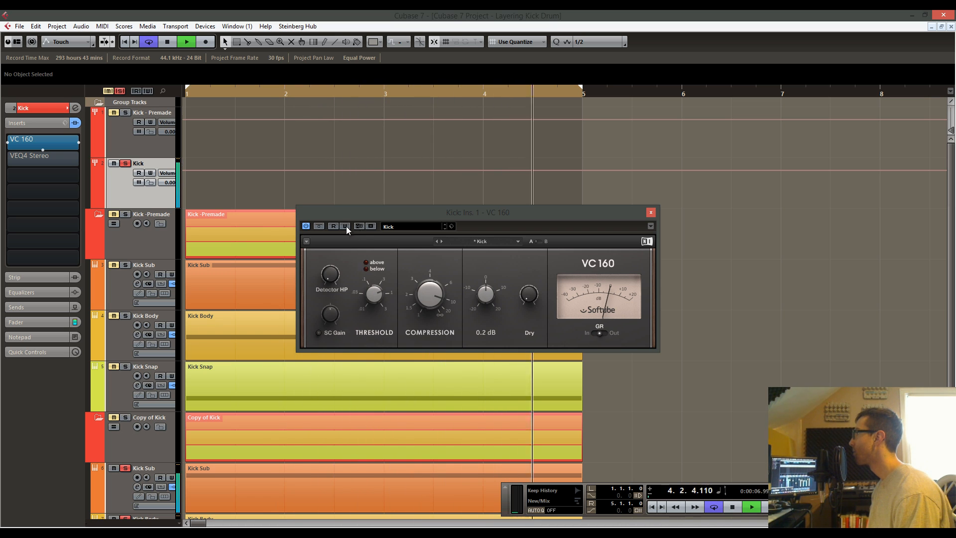
click(321, 225)
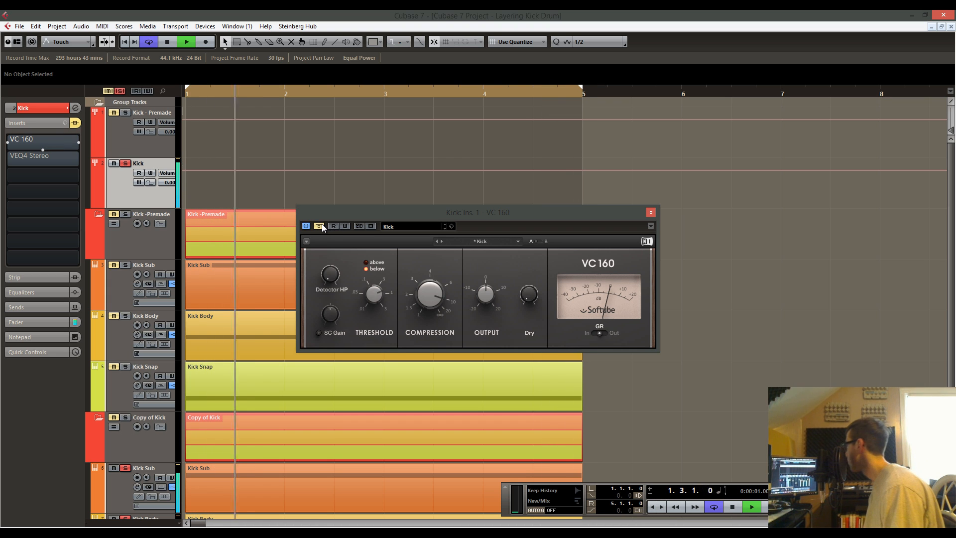
click(321, 225)
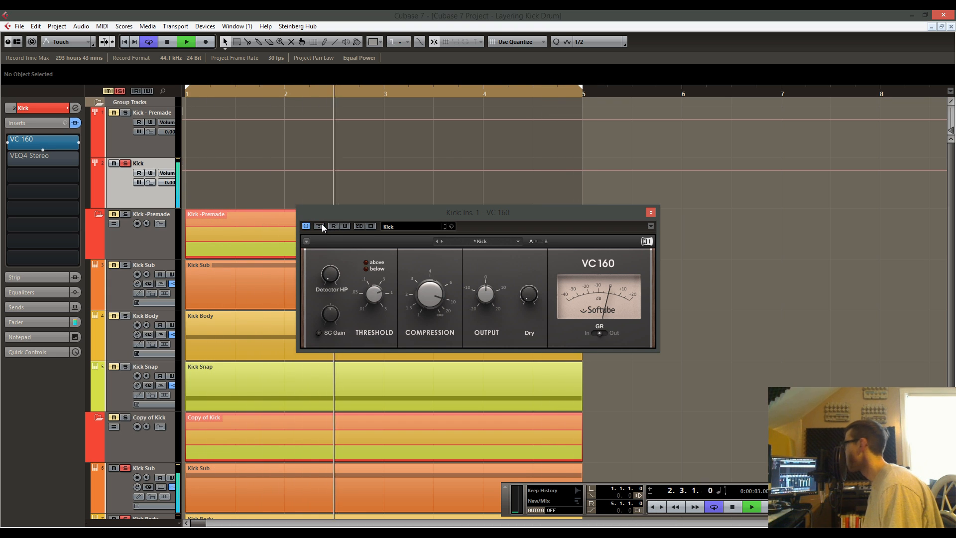
Set the VC 160 threshold to 471 mV, compare against bypass and stop playback.
drag(373, 294, 374, 297)
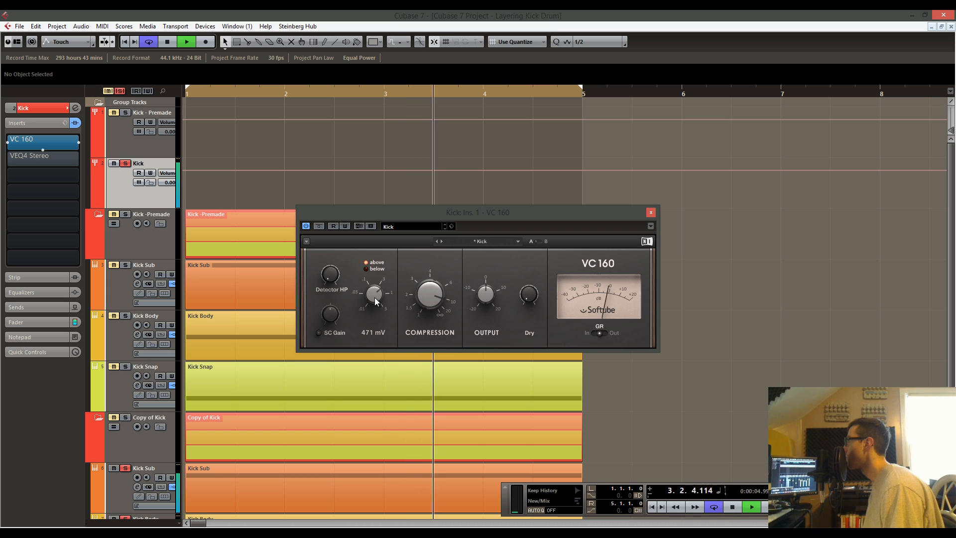
click(319, 229)
click(320, 229)
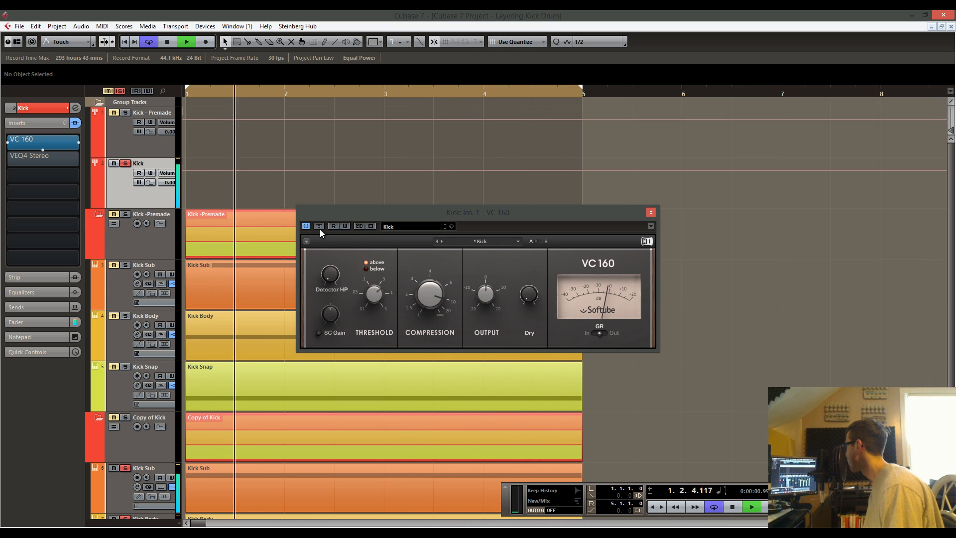
mouse_move(374, 294)
mouse_down()
mouse_move(374, 303)
mouse_move(373, 294)
mouse_up()
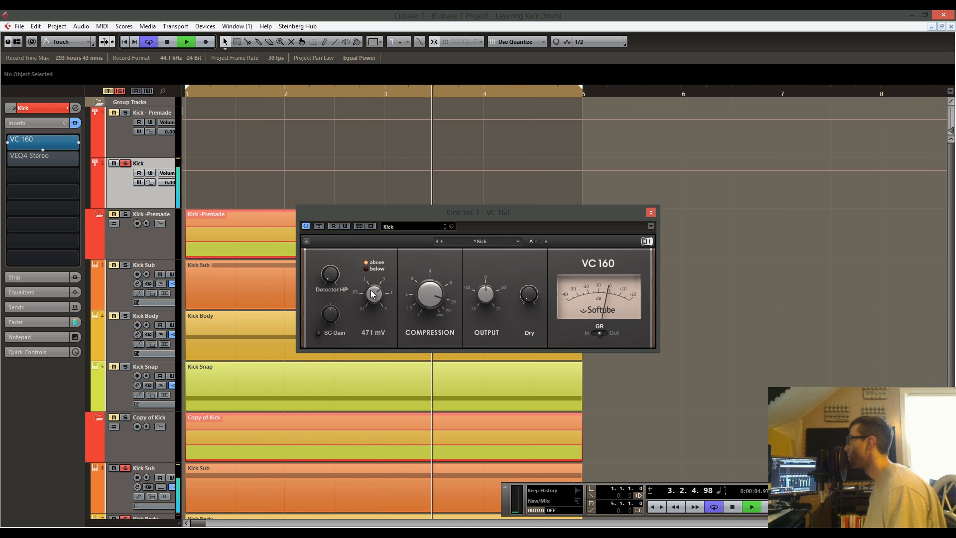
key(space)
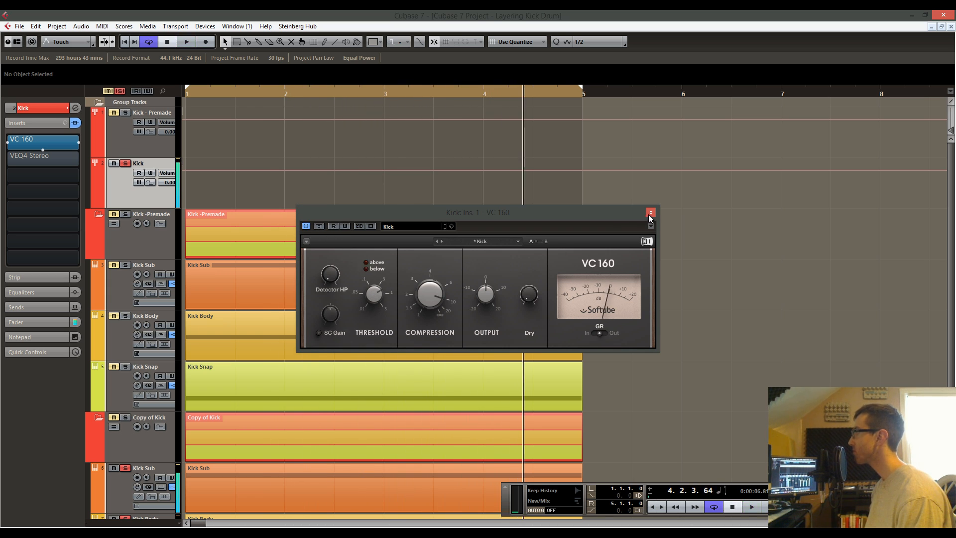
Remove the VC 160 compressor from the Kick group's first insert slot, discarding its changes.
click(650, 212)
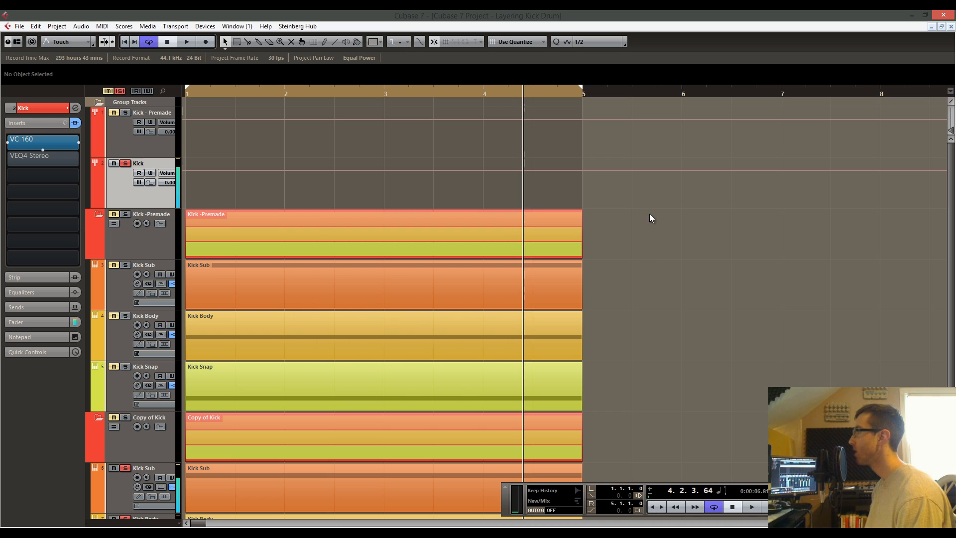
click(77, 143)
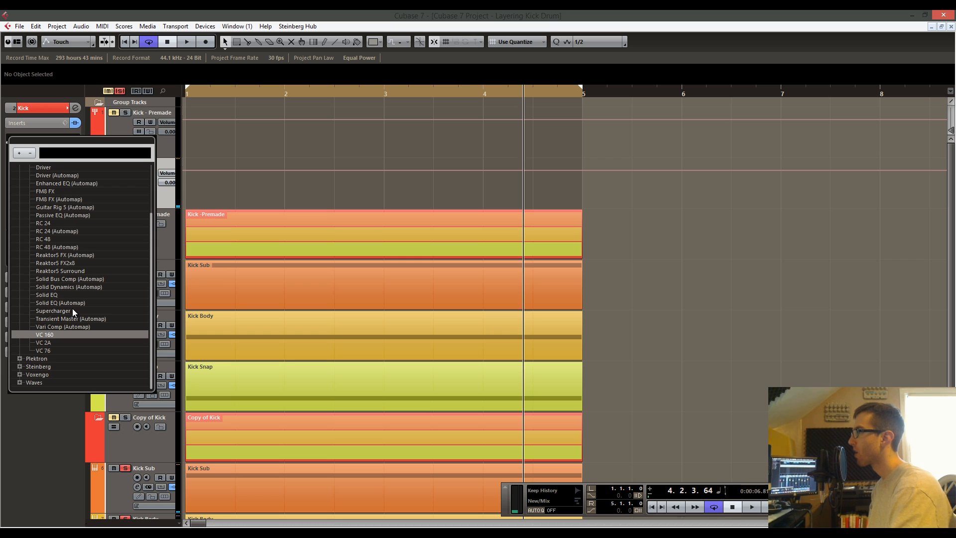
scroll(73, 310, up, 3)
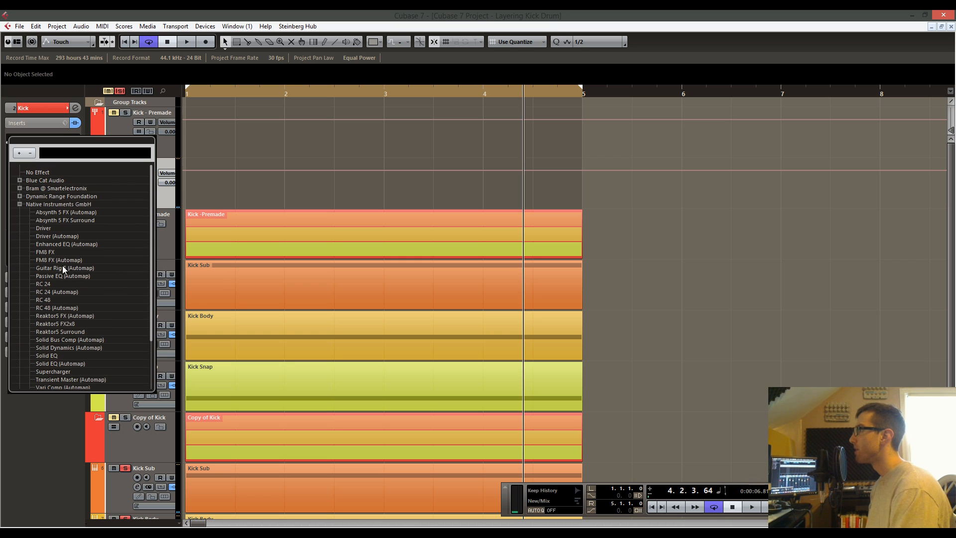
click(20, 205)
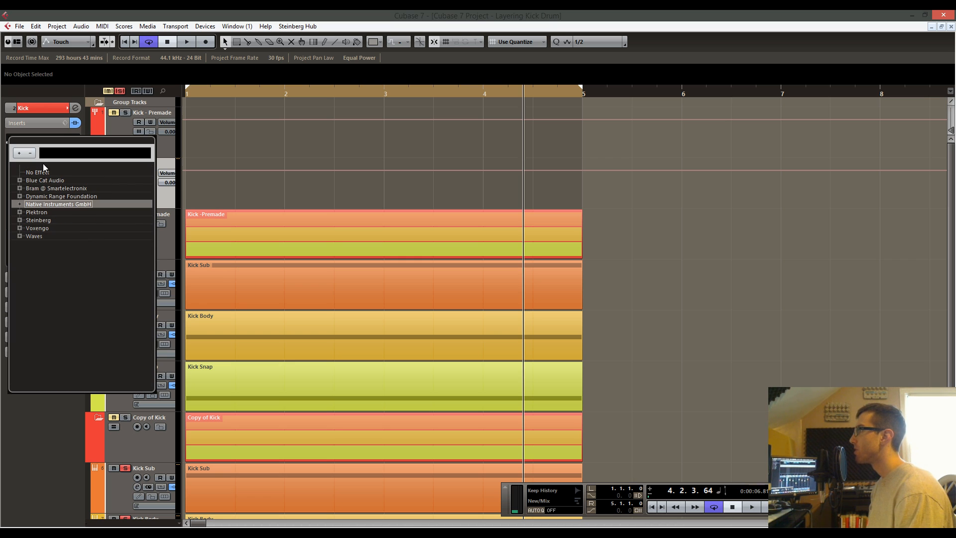
click(216, 147)
click(64, 145)
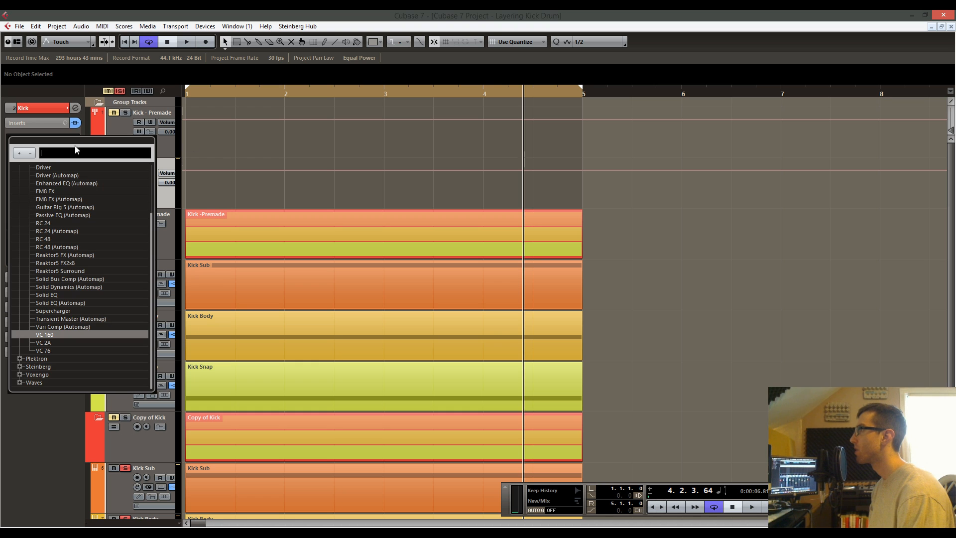
scroll(55, 180, up, 3)
click(44, 174)
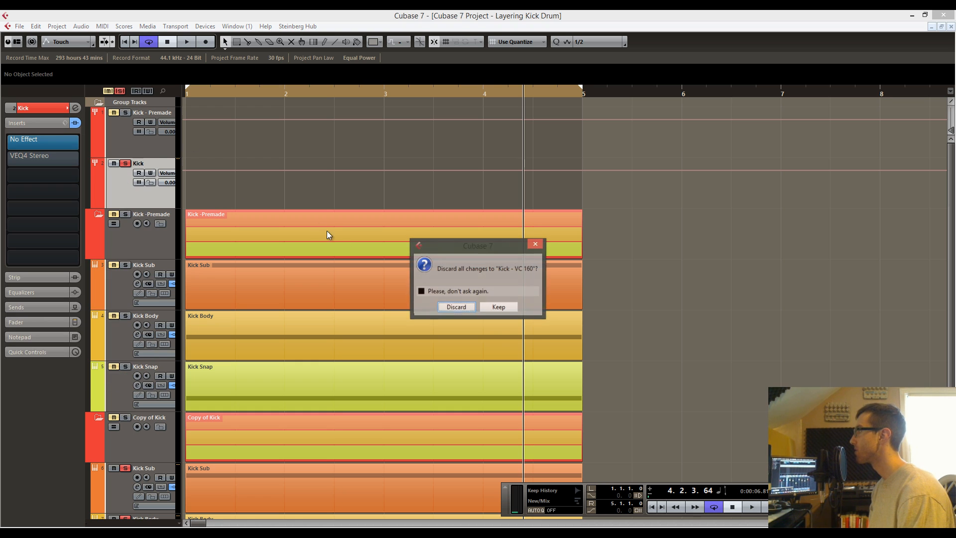
click(468, 310)
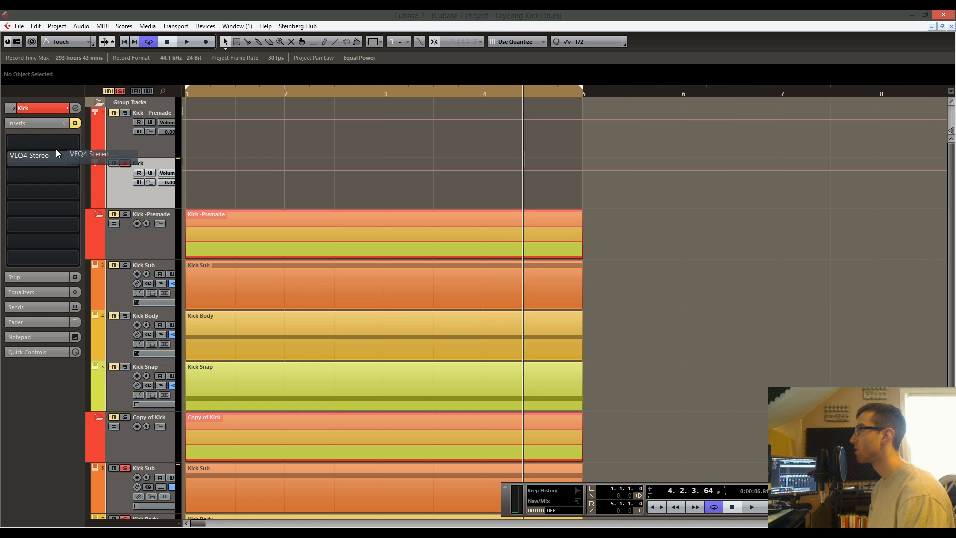
Move VEQ4 Stereo into the Kick group's first insert slot, open its editor and start playback.
click(43, 141)
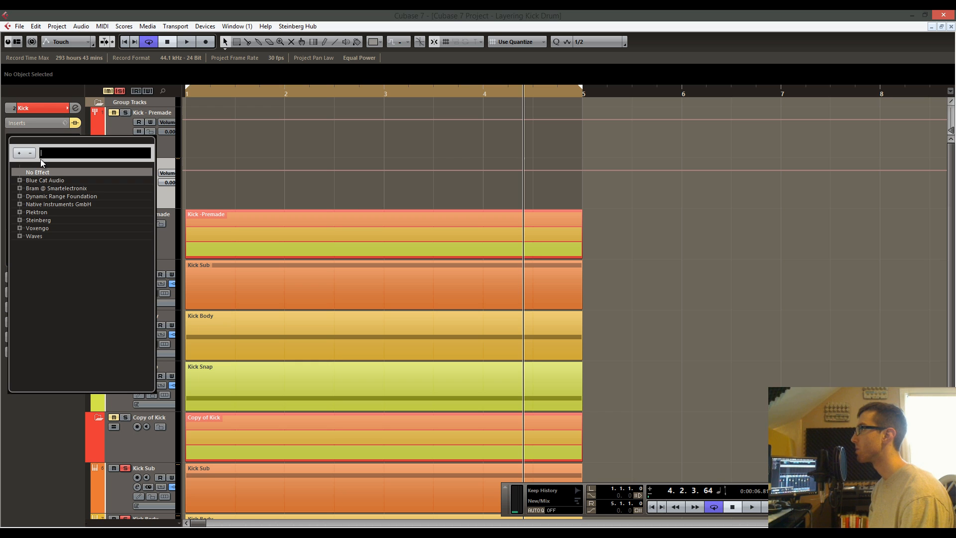
click(283, 152)
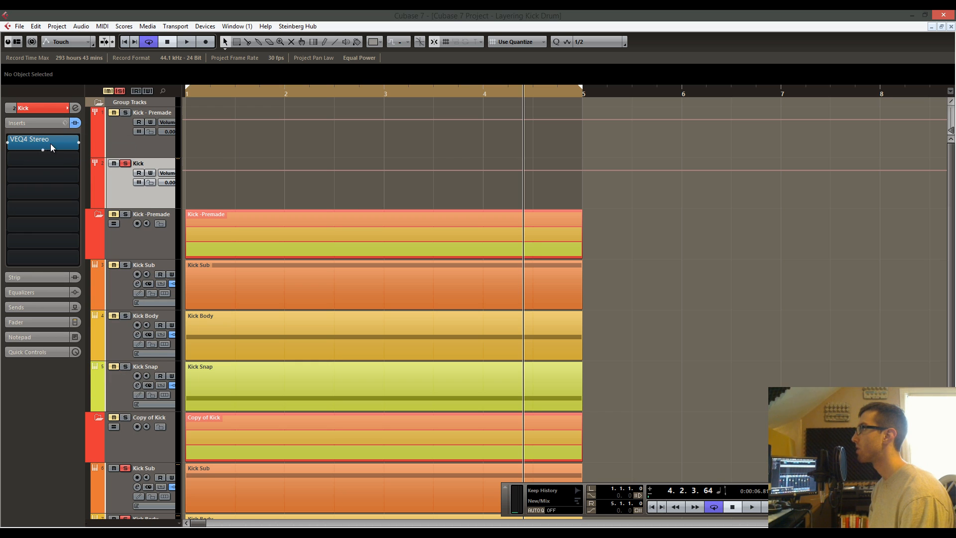
click(51, 144)
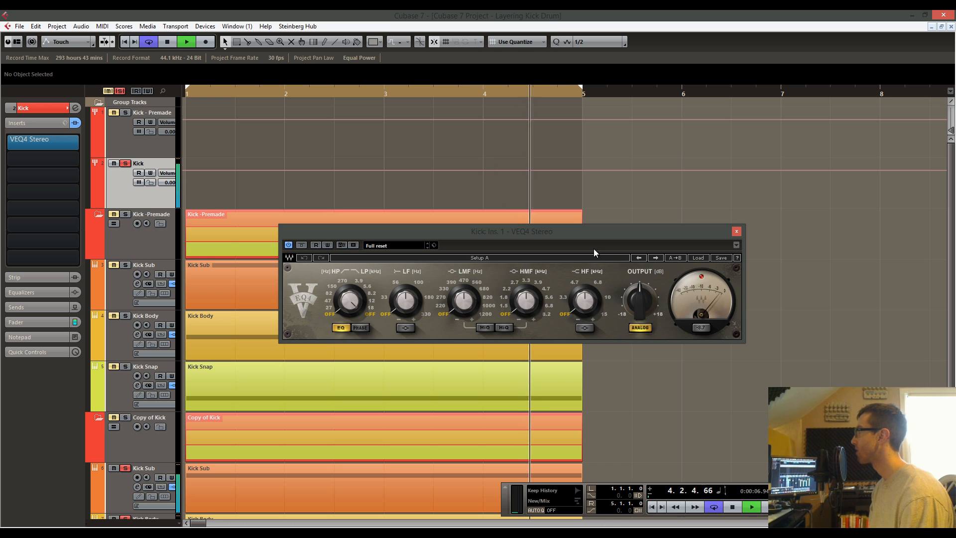
Audition the VEQ4 factory presets Kick, kick 2, Snr Drum and Hi Hat, and settle on Snr Drum.
click(699, 258)
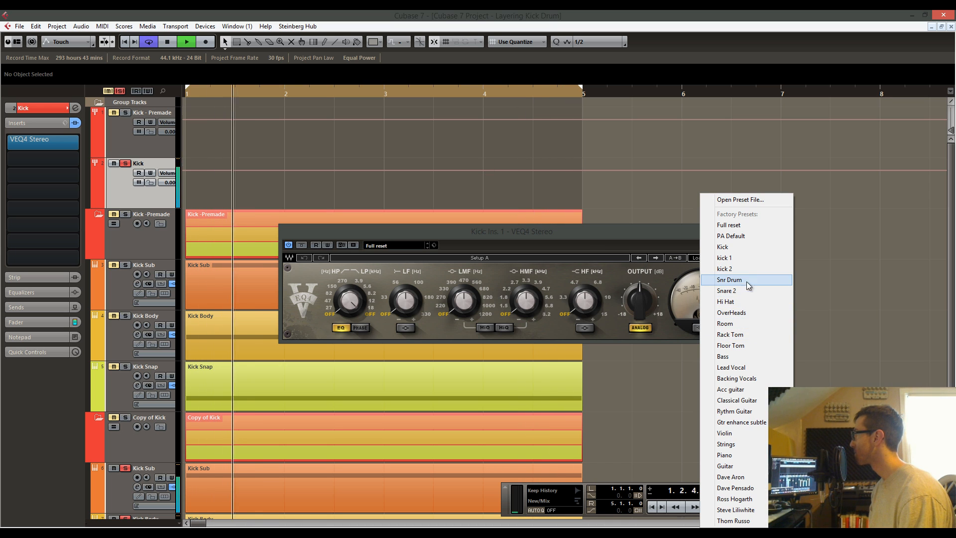
click(747, 258)
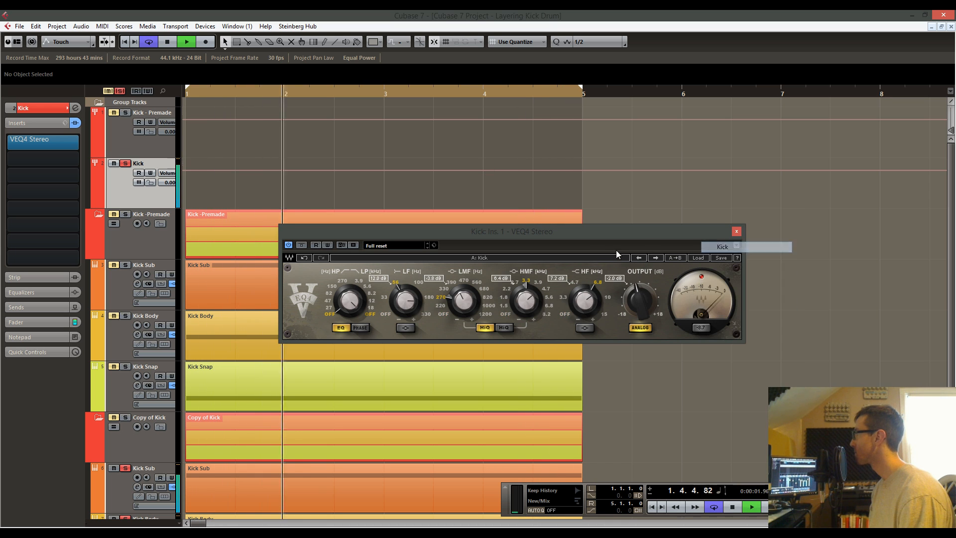
click(654, 258)
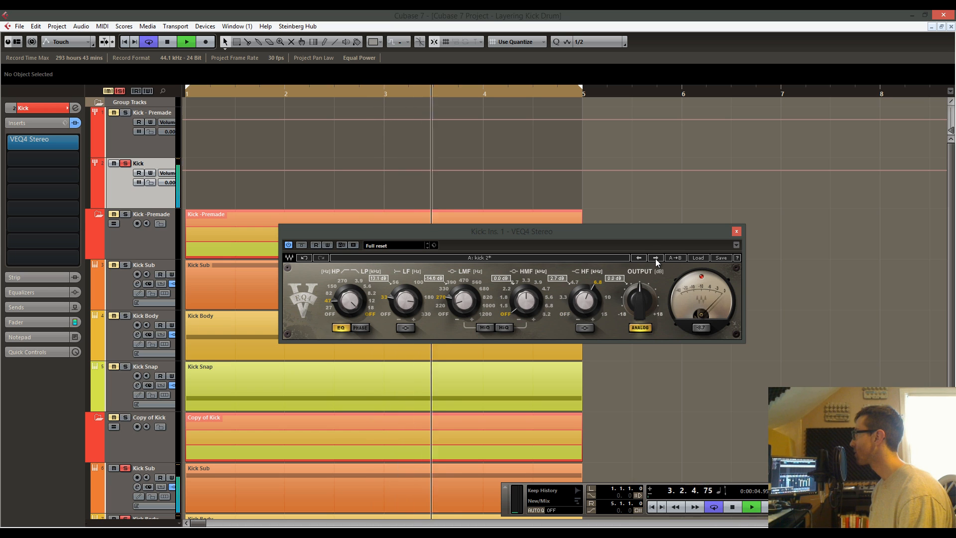
click(655, 258)
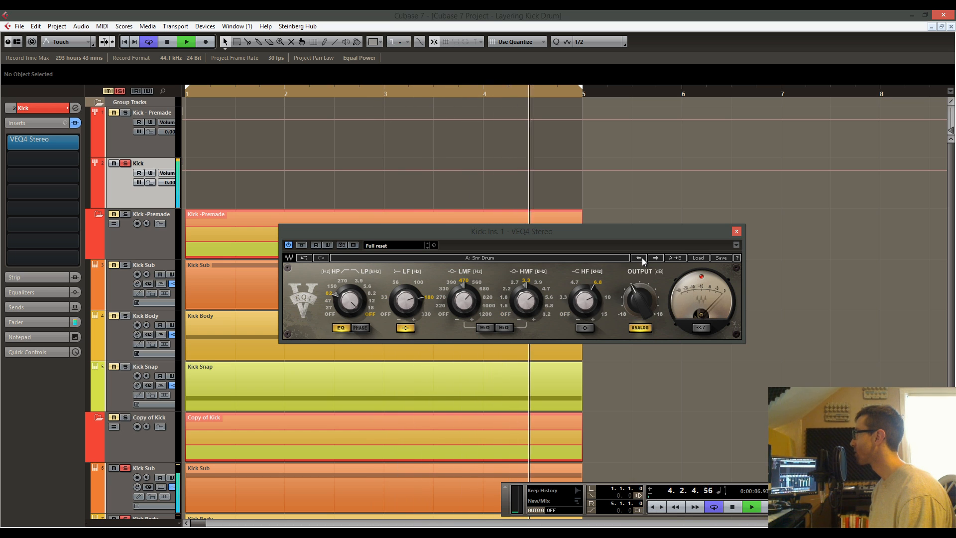
click(654, 258)
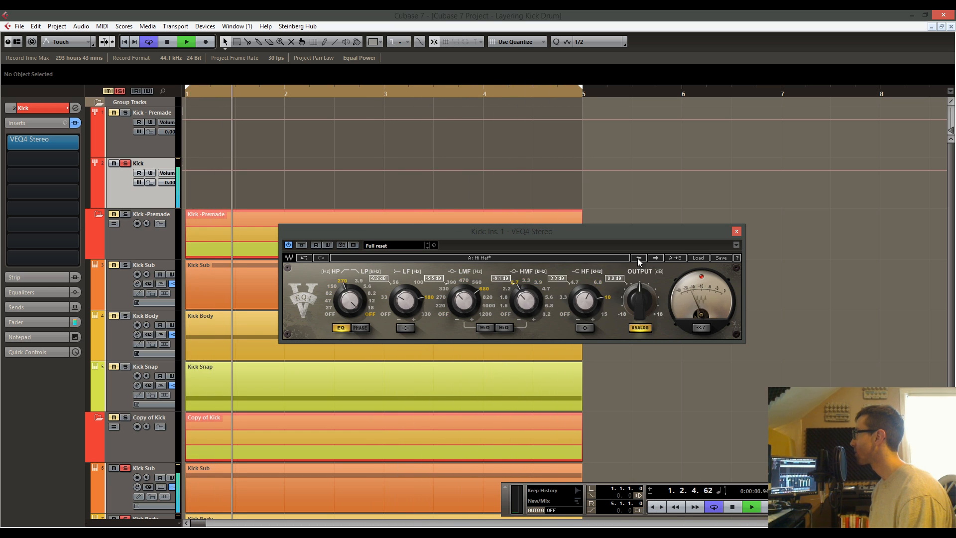
click(639, 258)
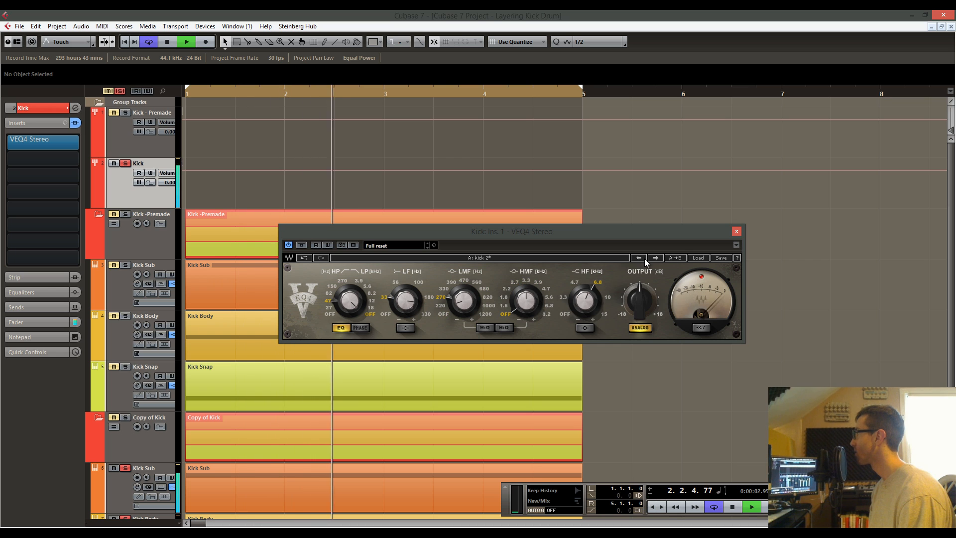
click(651, 259)
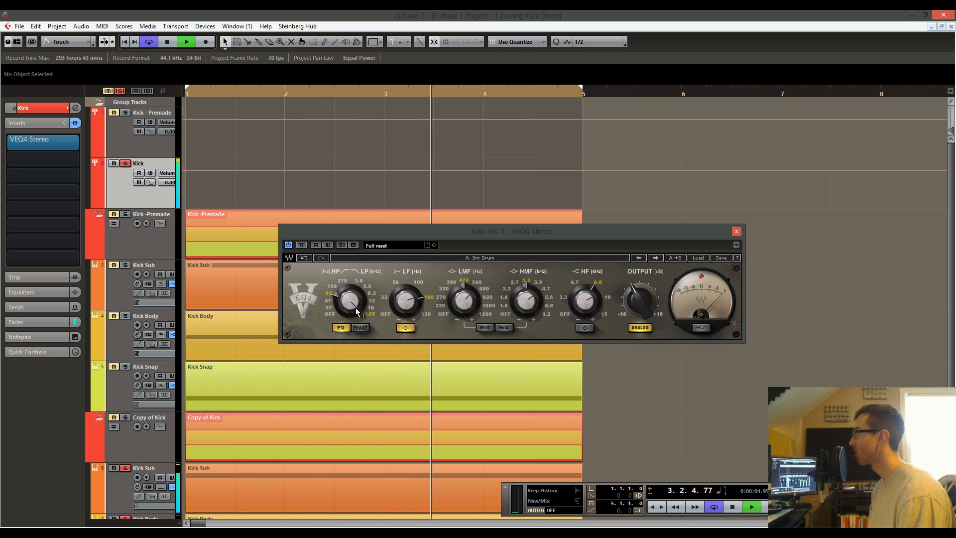
Set the VEQ4 high-pass filter to 27 Hz and the LF band to 56 Hz, and adjust the LF gain.
drag(339, 294, 342, 377)
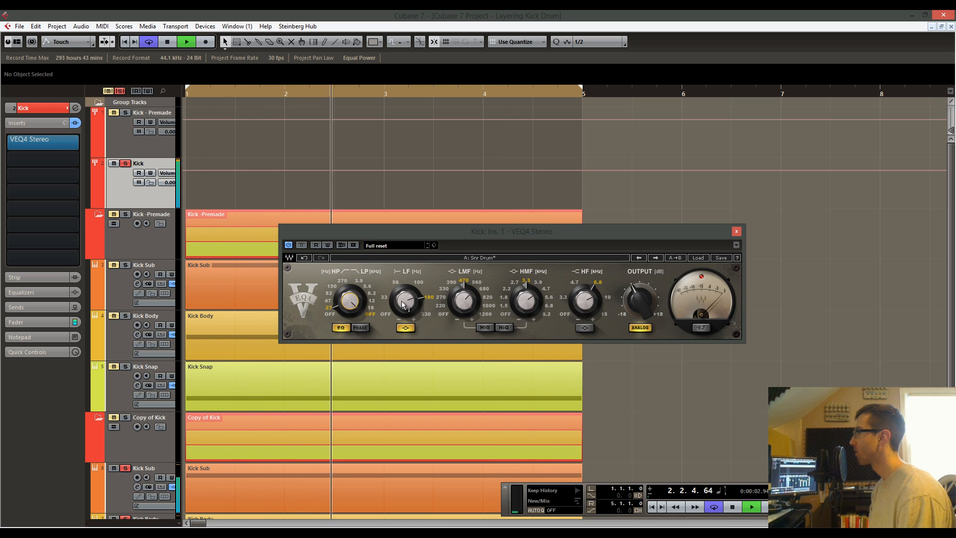
drag(397, 298, 398, 354)
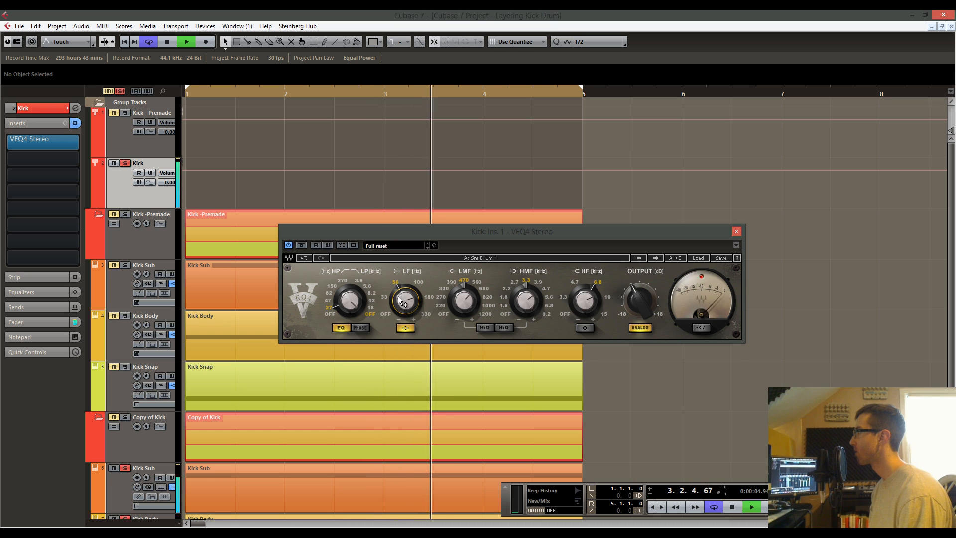
mouse_move(406, 310)
mouse_down()
mouse_move(404, 347)
mouse_move(406, 311)
mouse_up()
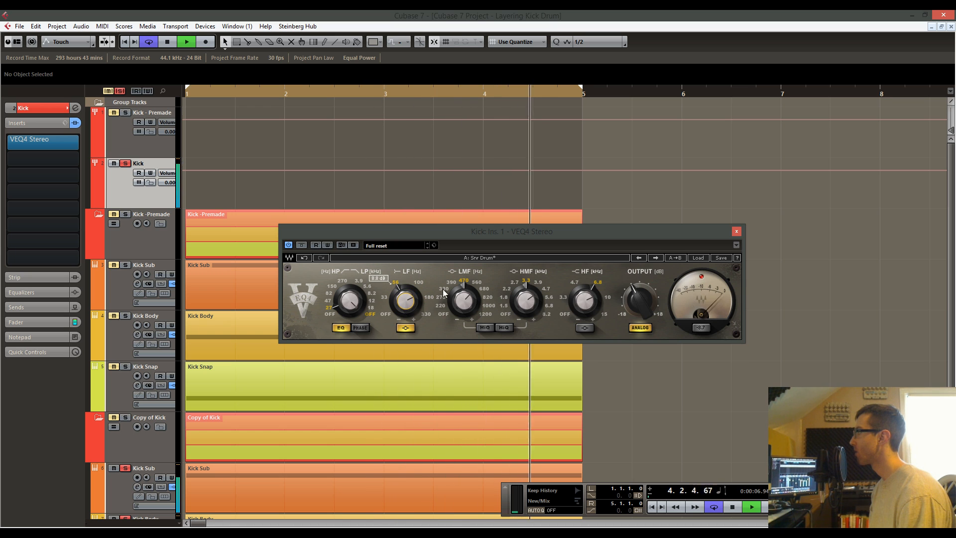
Adjust the VEQ4 LMF, HMF and HF band gains and compare the equalized kick against bypass.
drag(467, 307, 468, 323)
drag(528, 303, 533, 316)
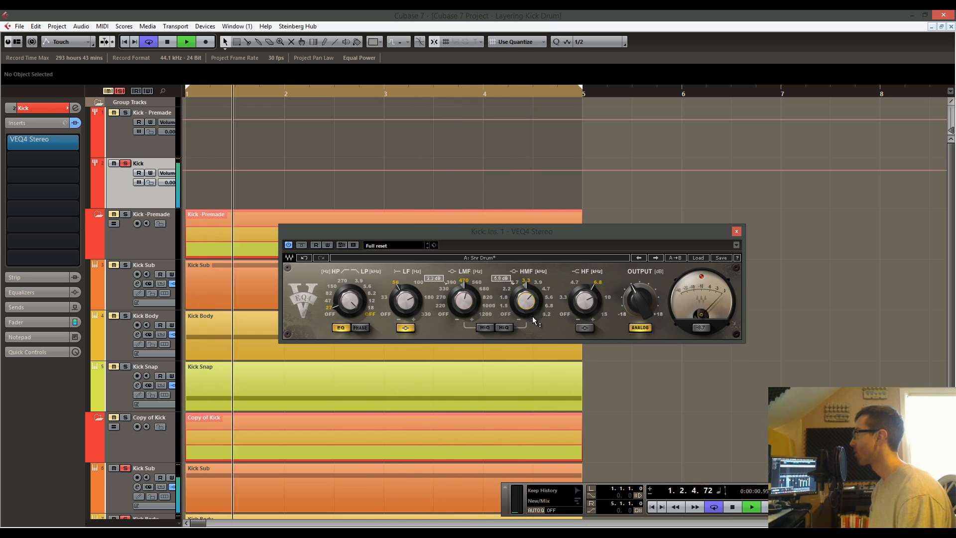
mouse_move(588, 301)
mouse_down()
mouse_move(588, 342)
mouse_move(589, 304)
mouse_up()
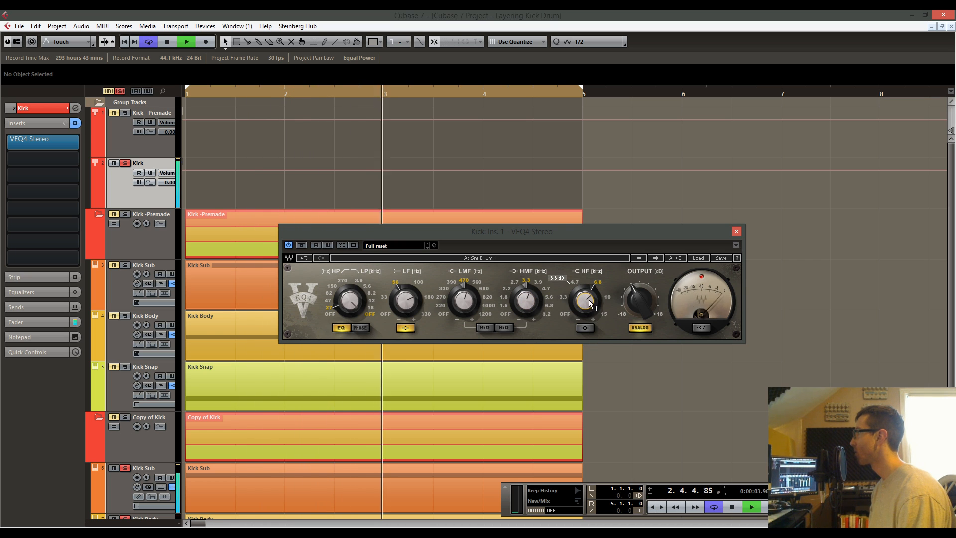
click(306, 244)
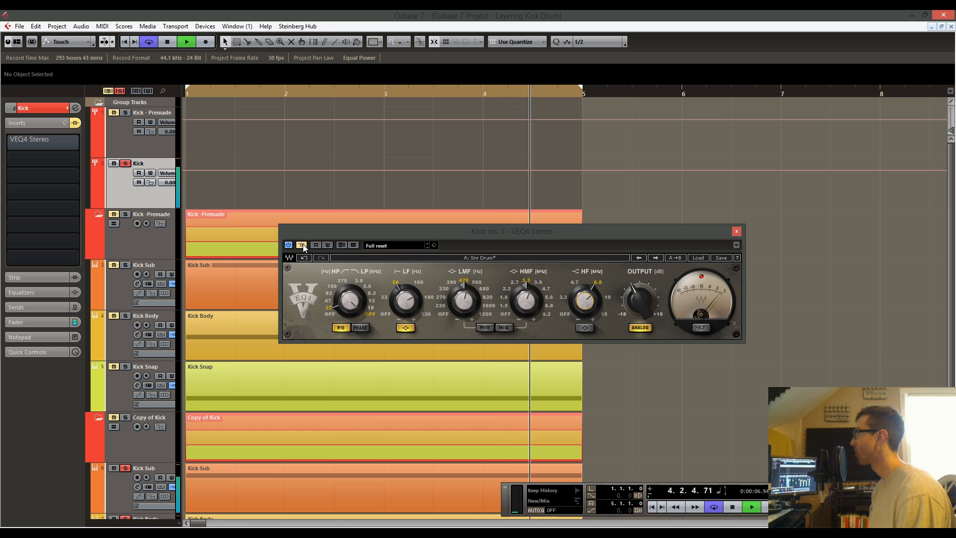
click(302, 245)
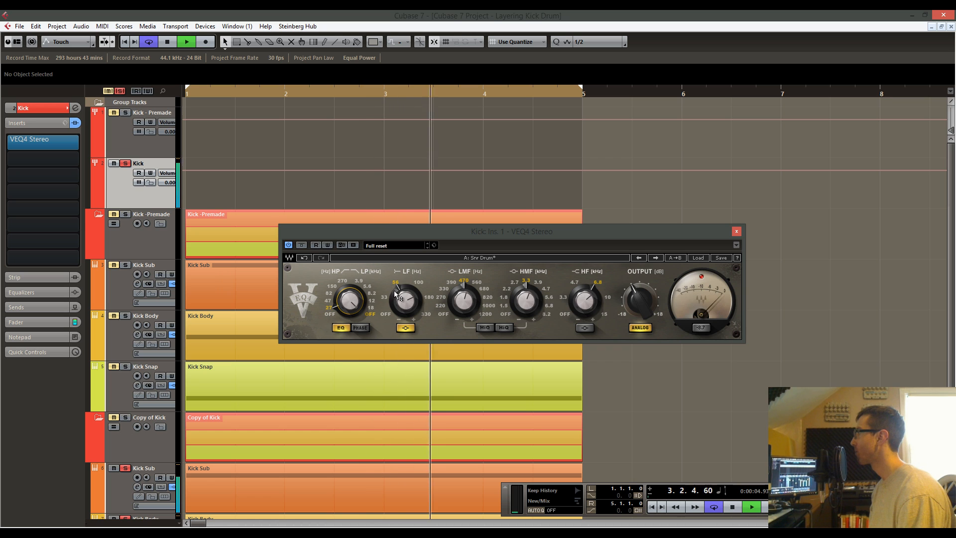
Set the VEQ4 LF band to 100 Hz with a 4.4 dB boost and compare against bypass.
drag(396, 289, 399, 260)
click(404, 327)
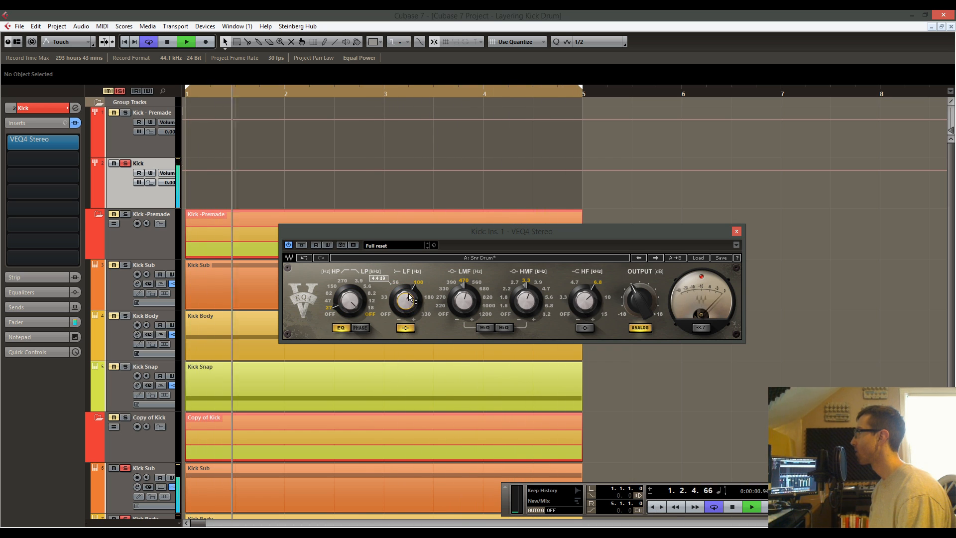
click(302, 245)
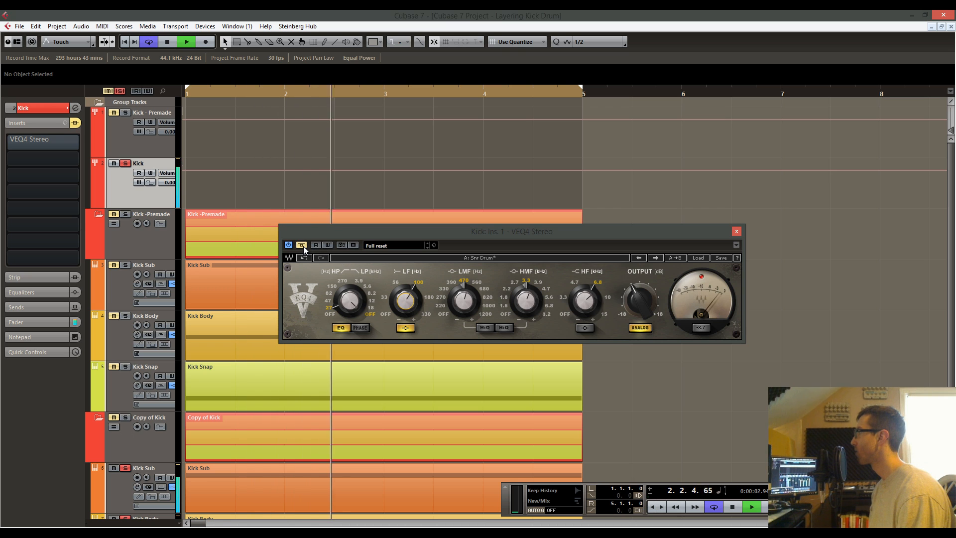
click(303, 245)
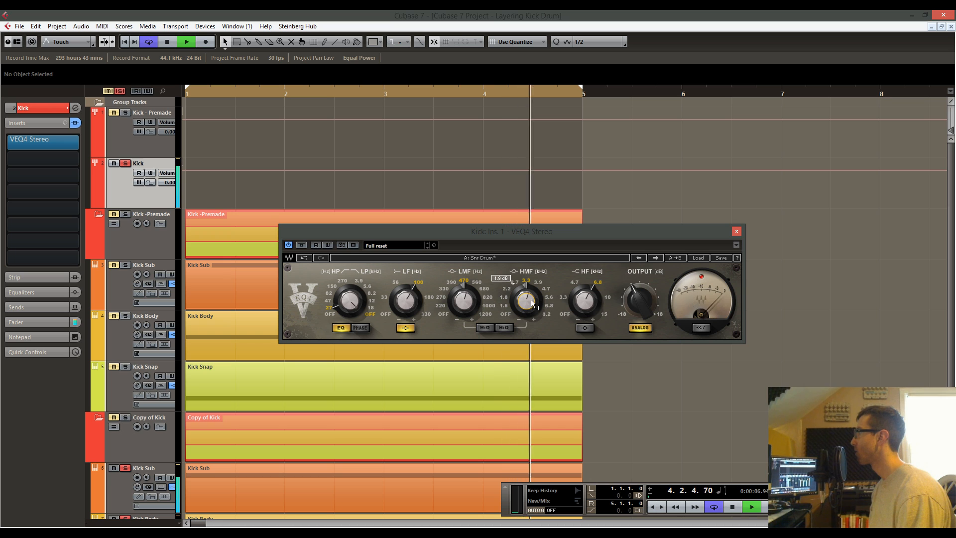
Set the HMF band to 5.6 kHz, reset the meter's clip indicator, and sweep the LMF band to settle at 680 Hz.
drag(529, 298, 529, 299)
click(701, 277)
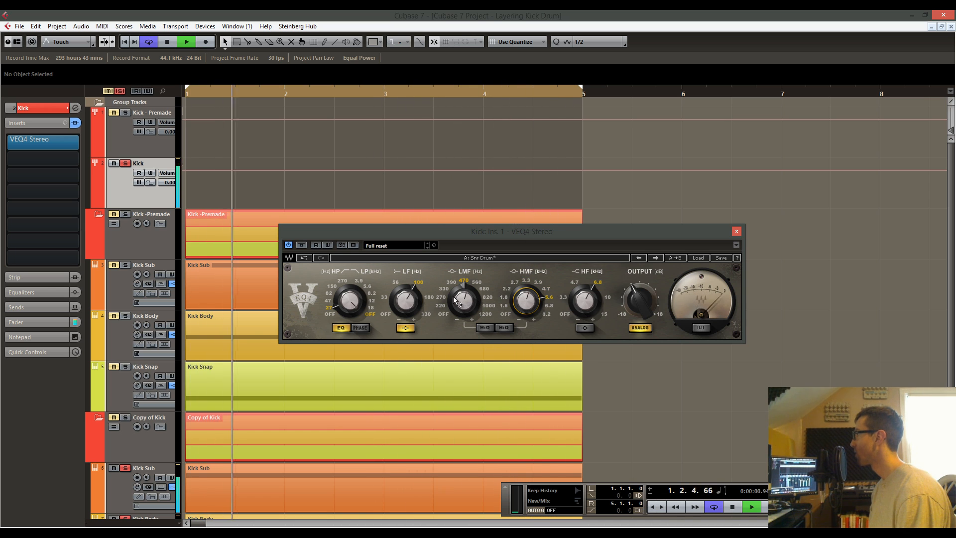
drag(453, 297, 453, 367)
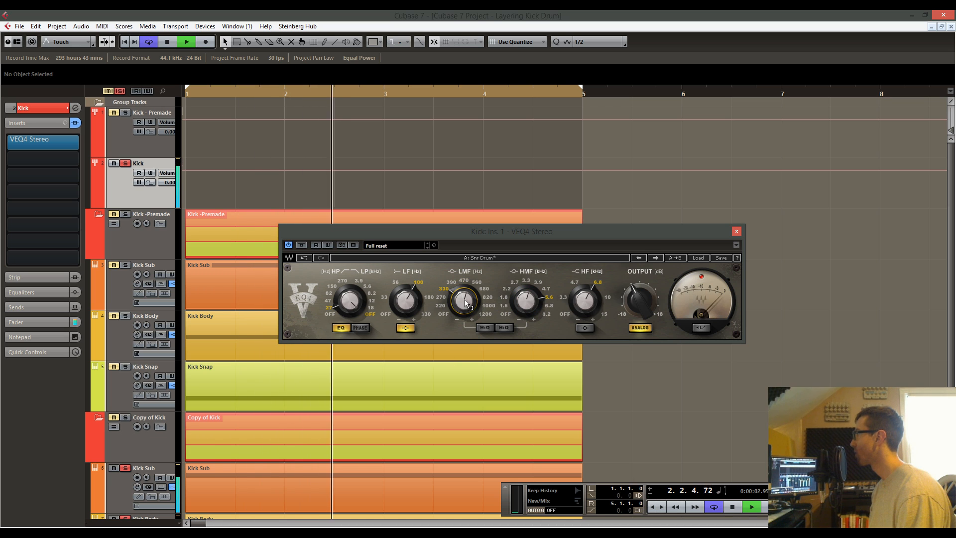
drag(459, 298, 447, 329)
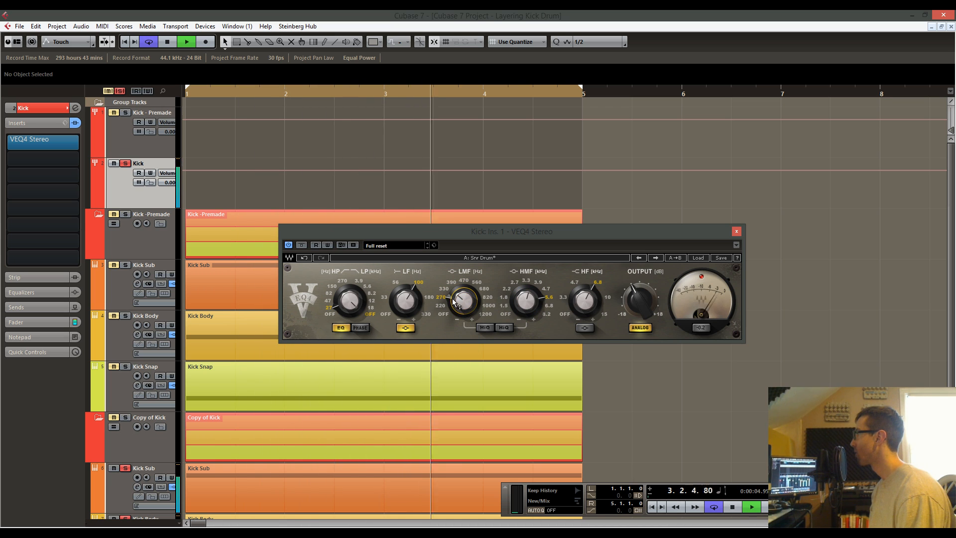
drag(450, 289, 456, 237)
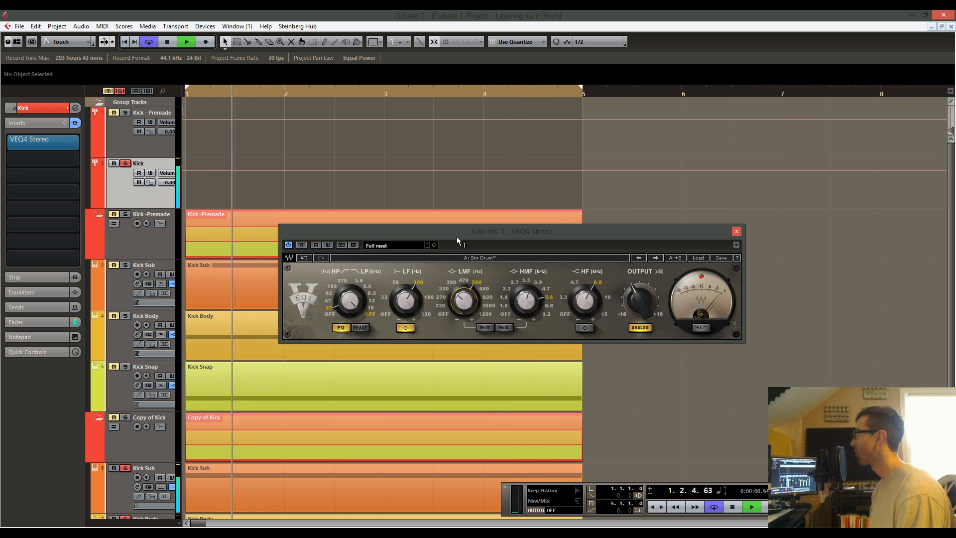
drag(463, 303, 465, 282)
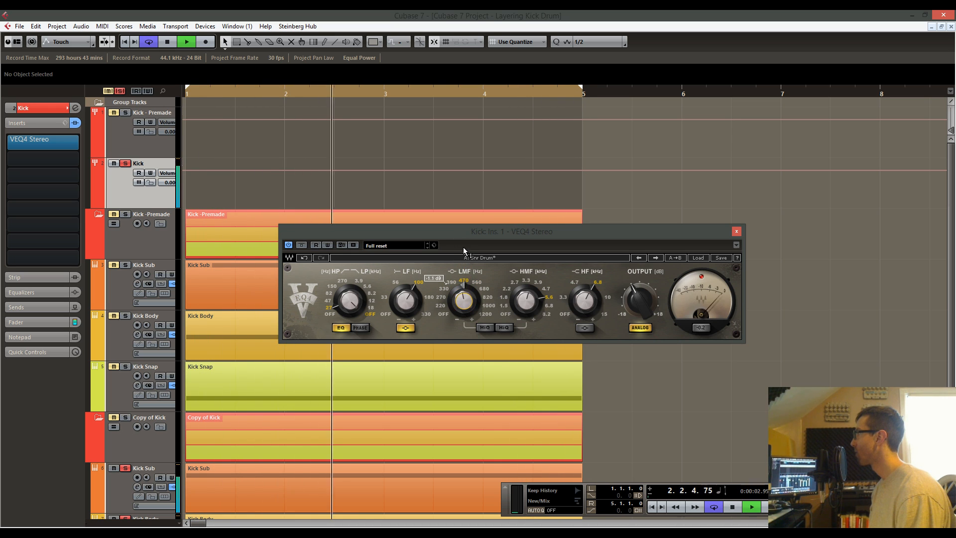
drag(463, 247, 463, 246)
drag(450, 302, 455, 329)
Lower the VEQ4 LF gain to about 3.2 dB and compare the kick repeatedly against bypass.
drag(408, 302, 408, 314)
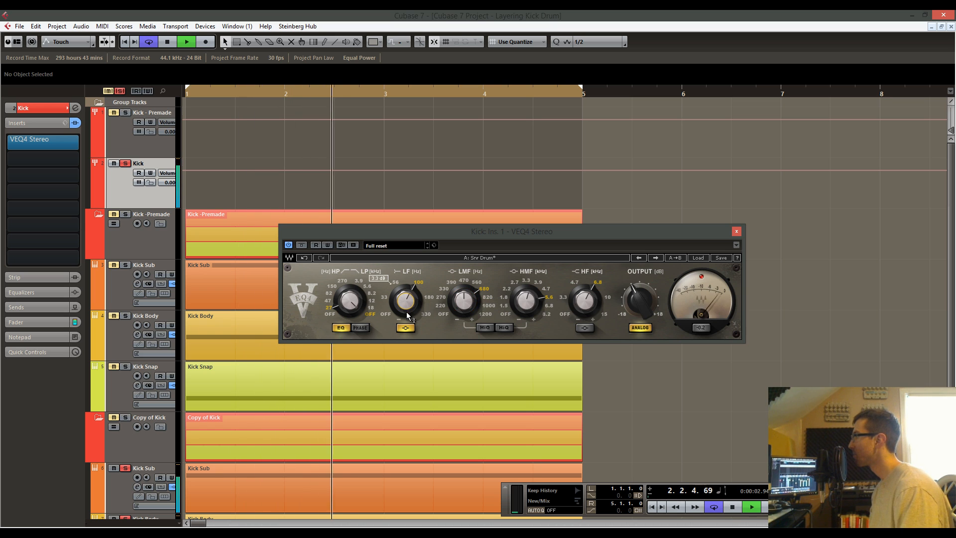
click(302, 246)
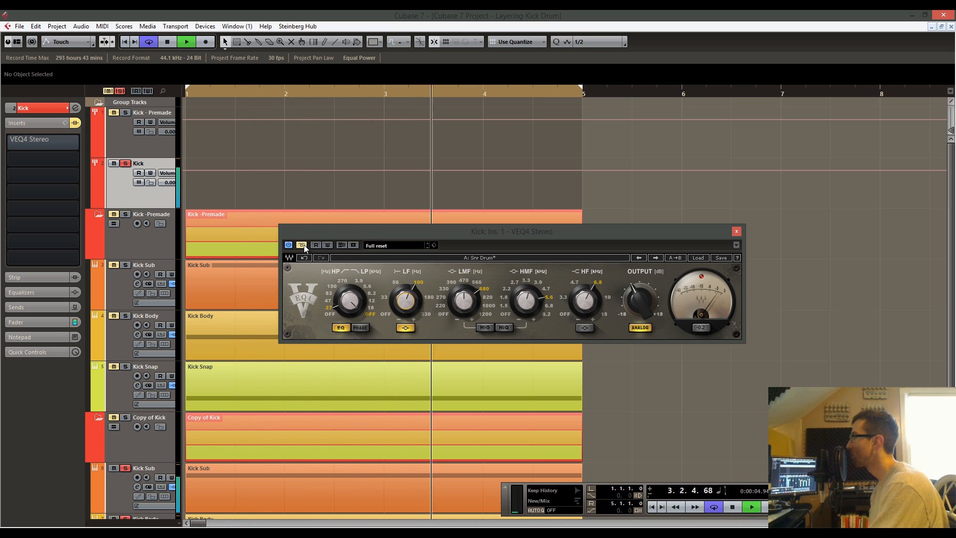
click(304, 245)
click(304, 246)
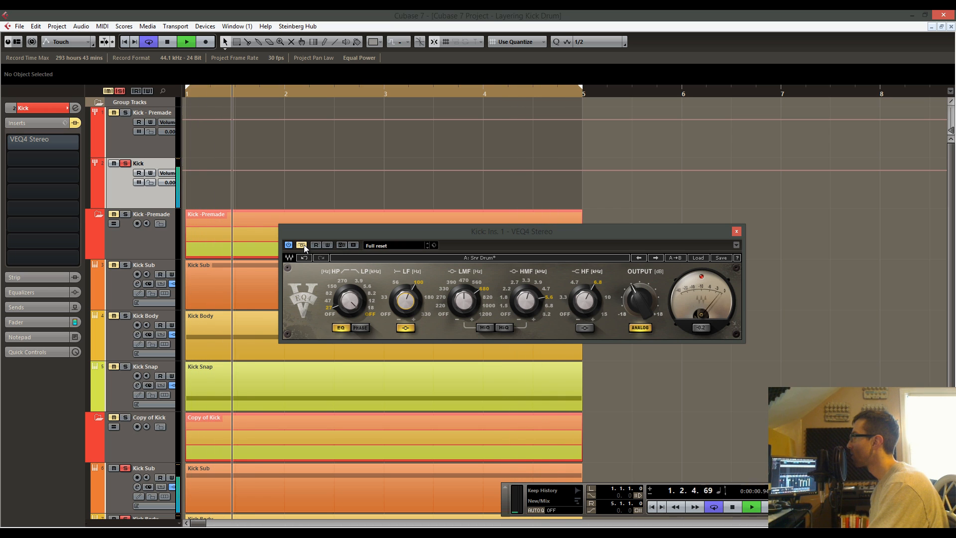
Re-enable the VEQ4, adjust the HF band gain, and switch the HF band from shelf to bell.
click(303, 245)
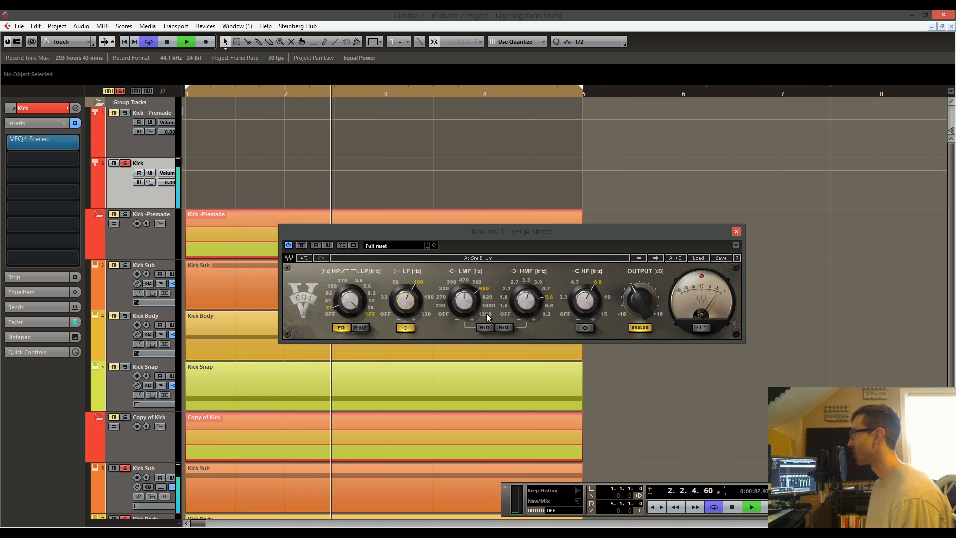
mouse_move(462, 293)
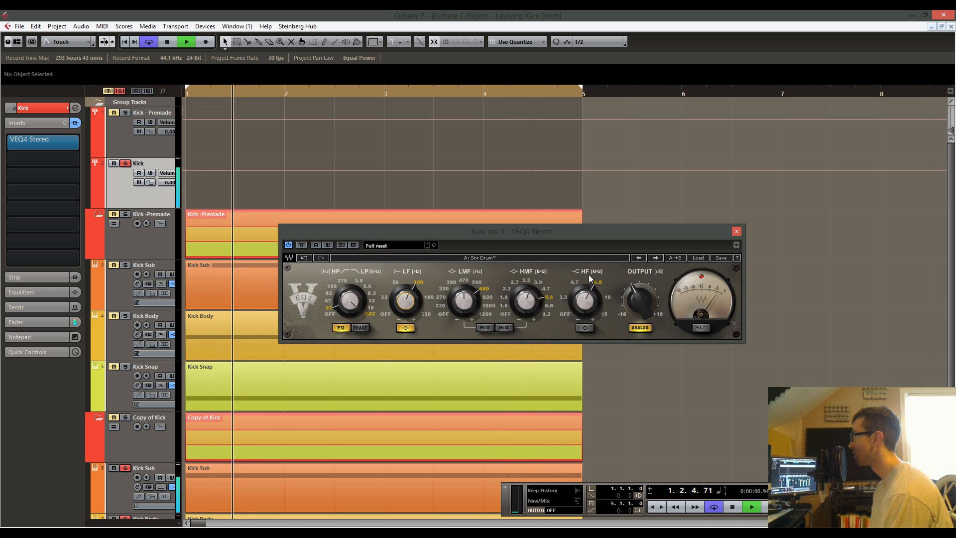
click(589, 306)
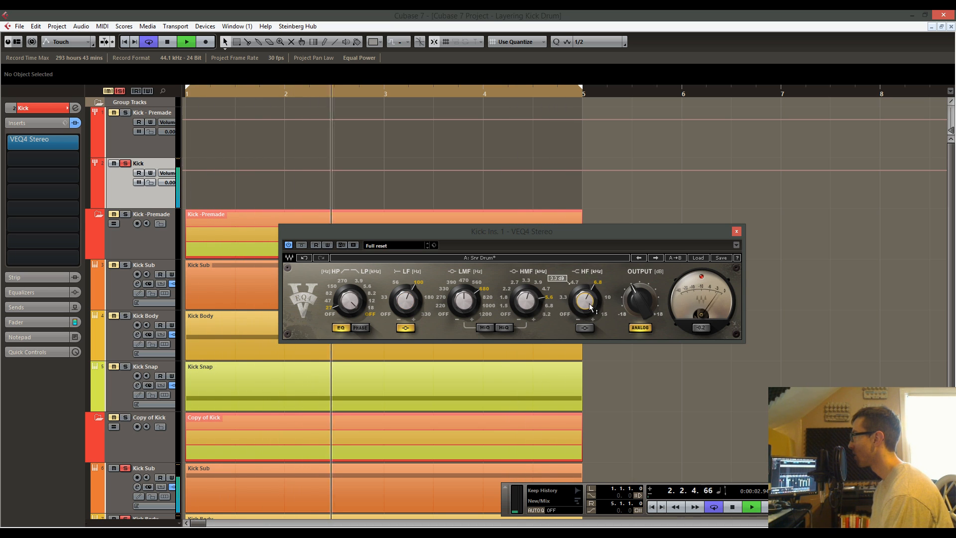
drag(589, 301, 591, 267)
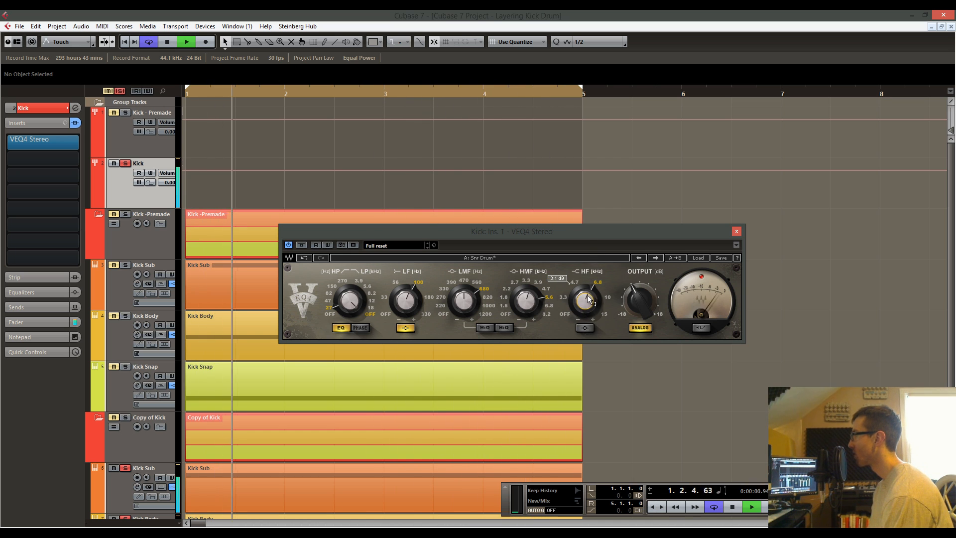
mouse_move(588, 302)
mouse_down()
mouse_move(588, 320)
mouse_move(588, 299)
mouse_up()
click(584, 328)
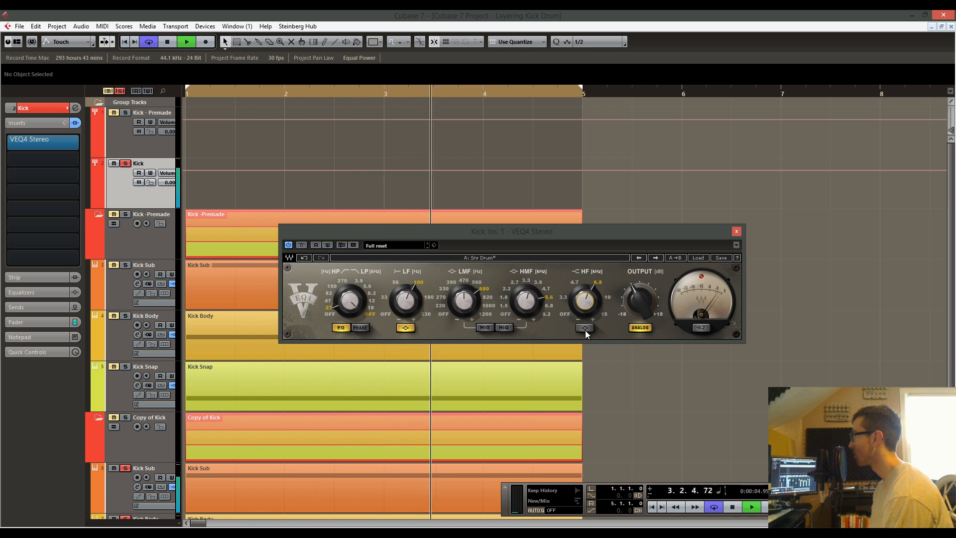
drag(585, 301, 587, 274)
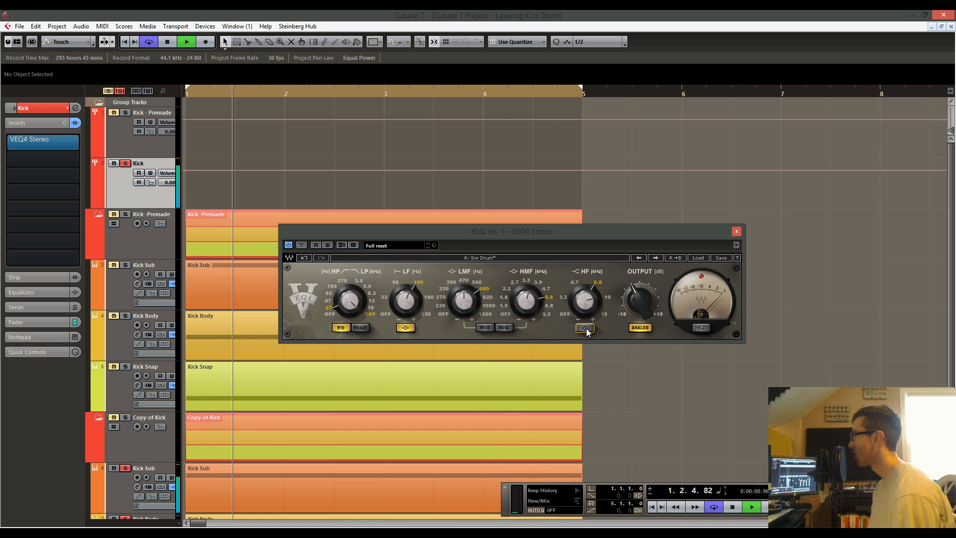
Bring up Blue Cat's FreqAnalyst beside the VEQ4 and compare the HF band's bell and shelf shapes on the spectrum.
key(space)
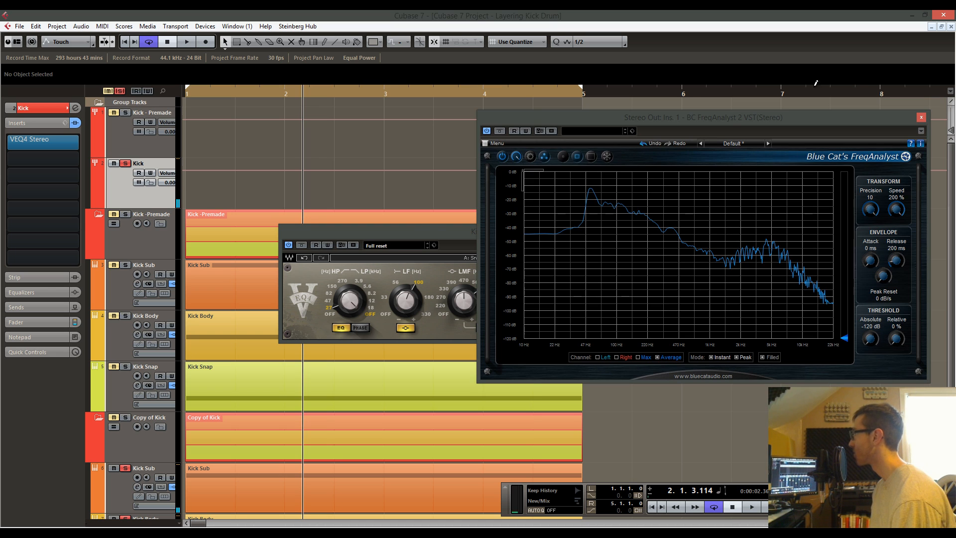
drag(478, 232, 210, 265)
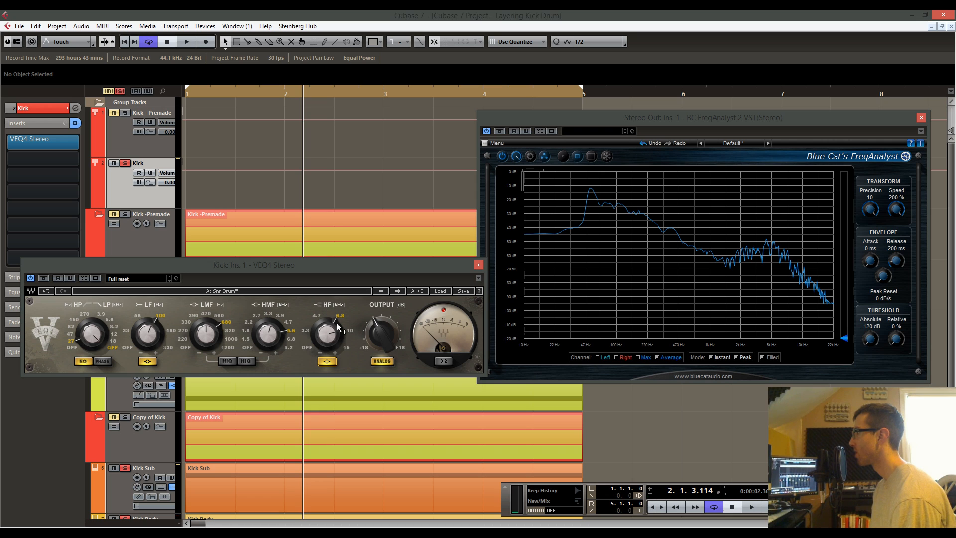
click(329, 362)
click(327, 365)
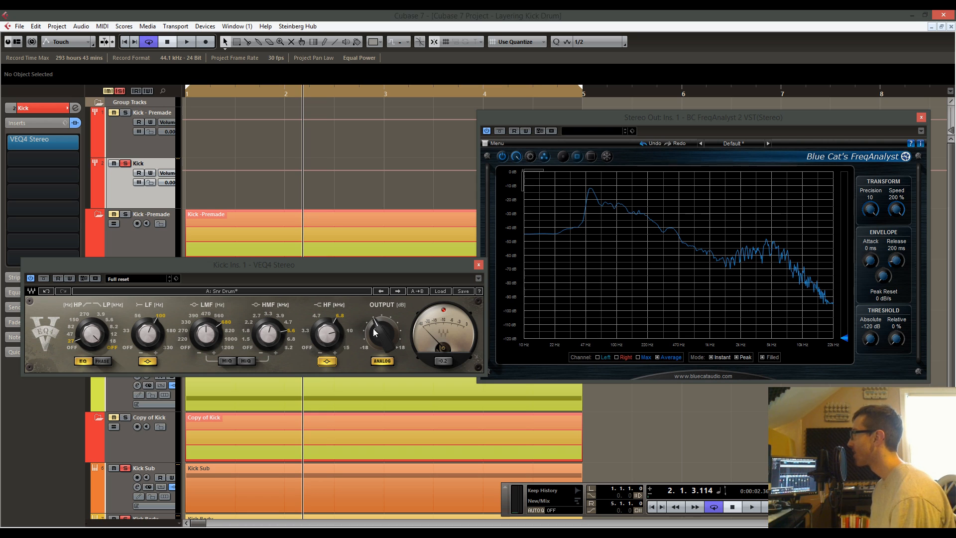
key(space)
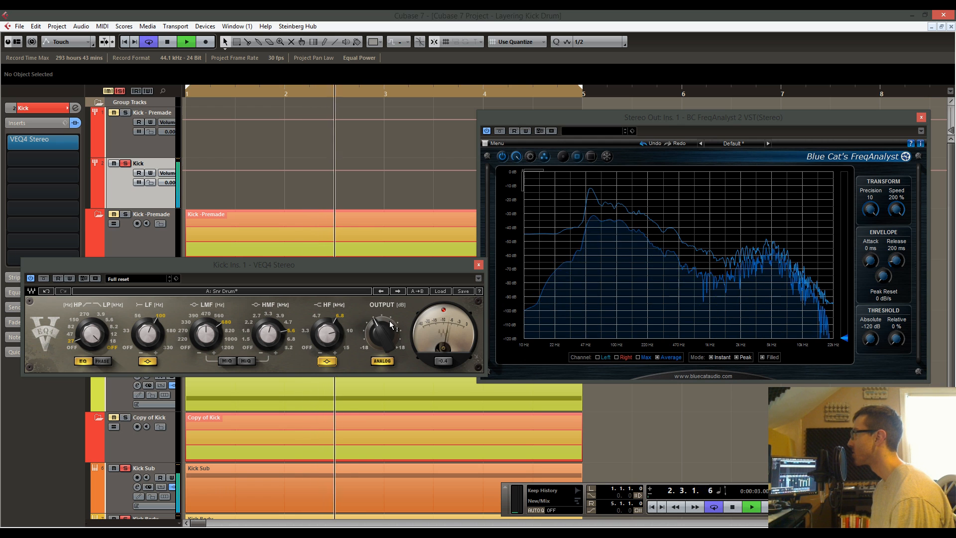
click(328, 362)
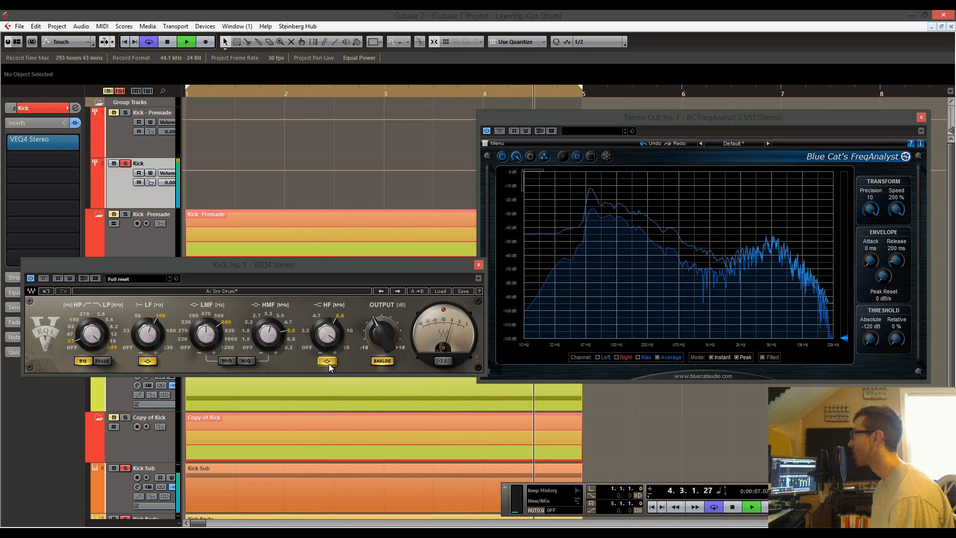
click(328, 363)
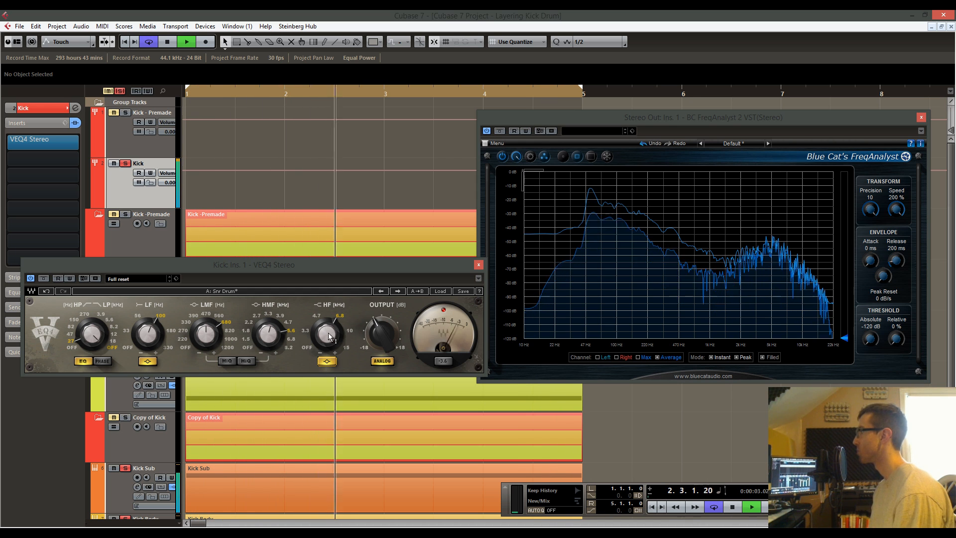
Fine-tune the HF band gain around 5.2 dB while watching the spectrum, keeping the VEQ4 window clear of the analyzer graph, and stop playback.
drag(369, 265, 398, 262)
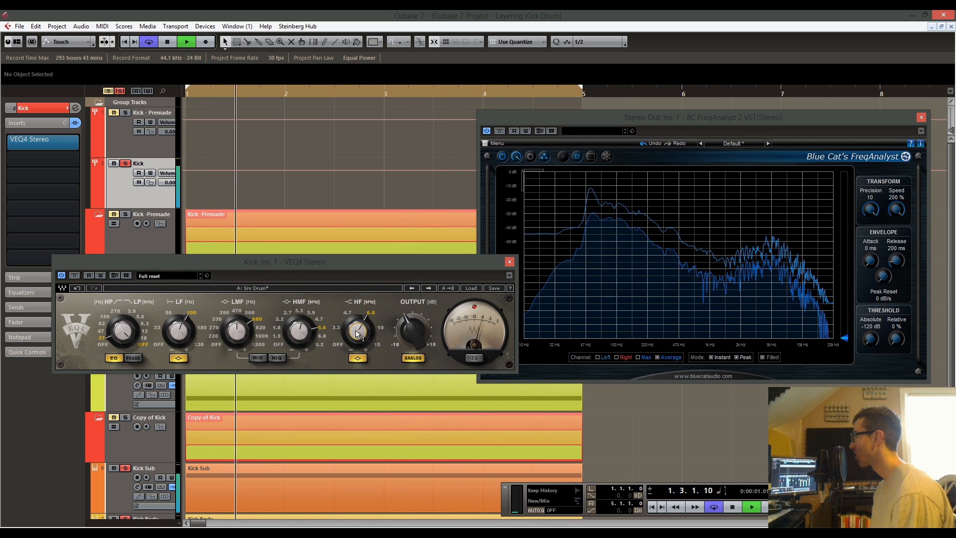
drag(358, 334, 367, 308)
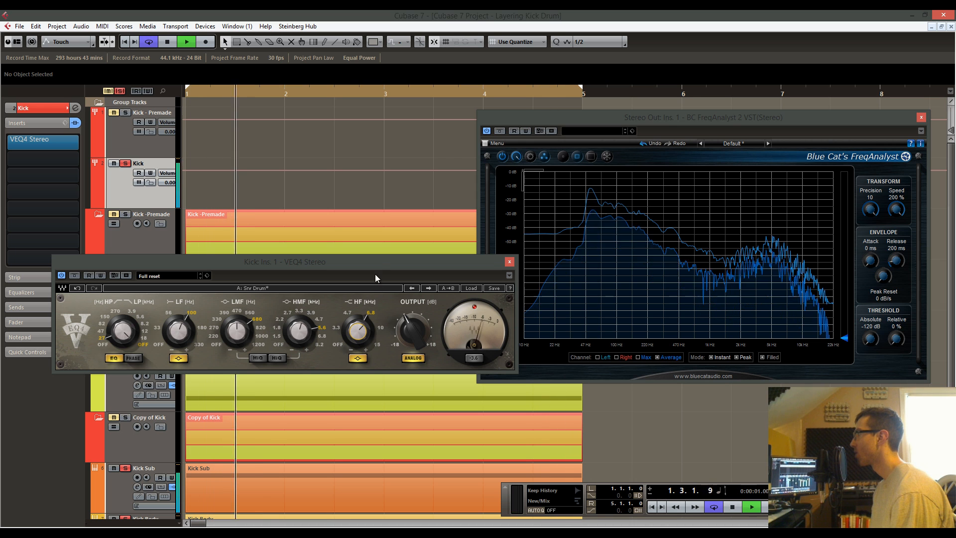
drag(374, 264, 456, 246)
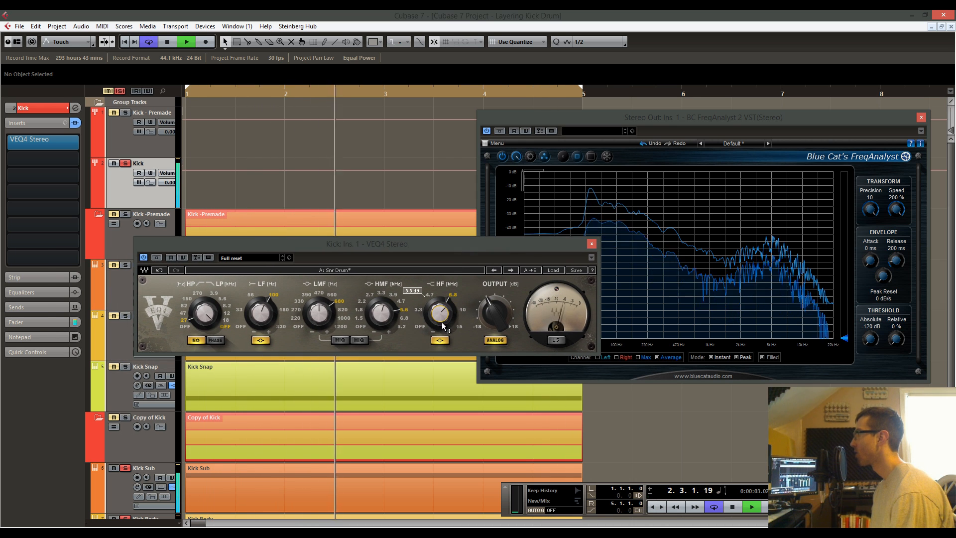
drag(442, 326, 444, 316)
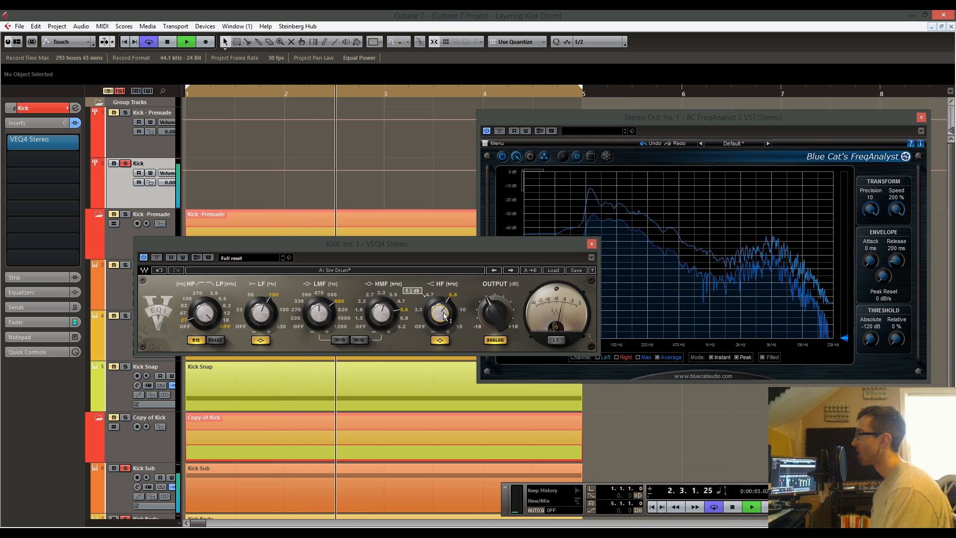
drag(504, 244, 521, 259)
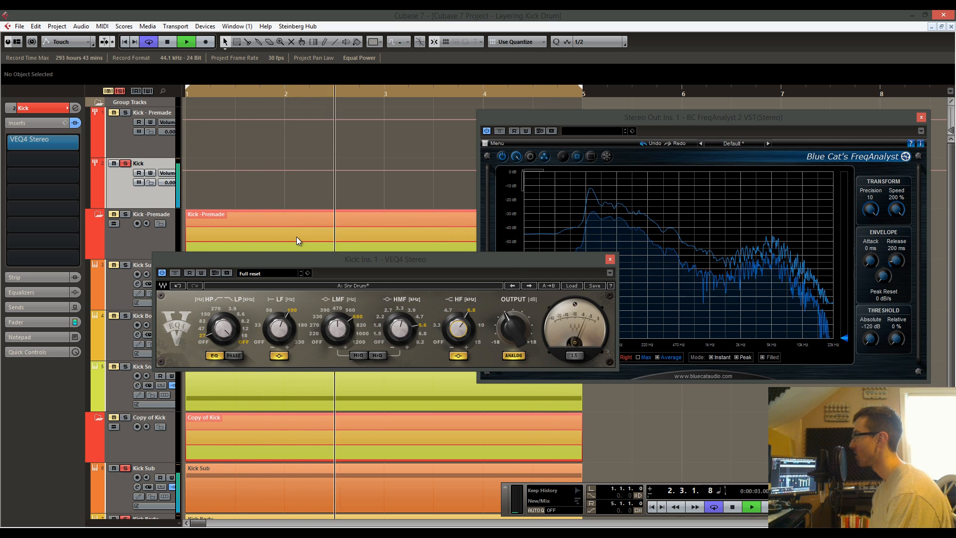
drag(459, 344, 467, 303)
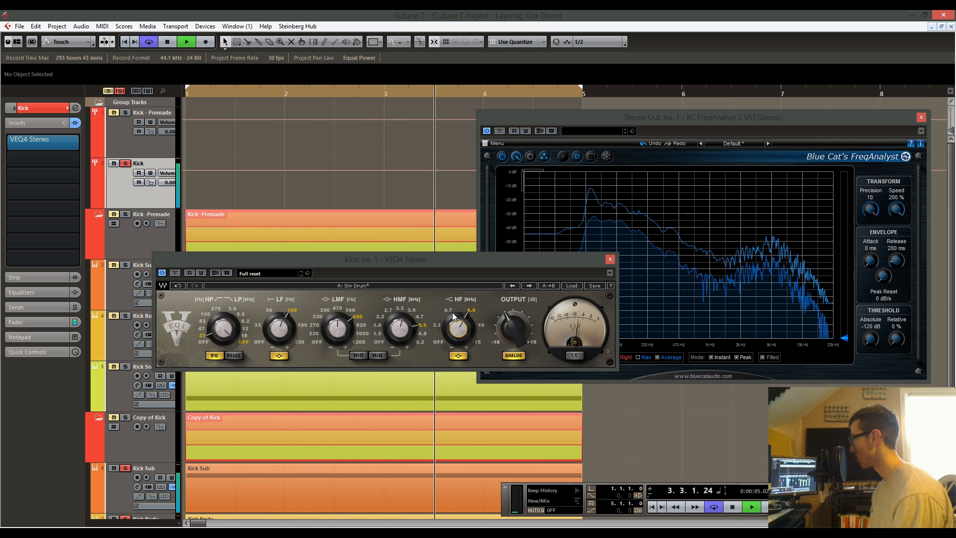
key(space)
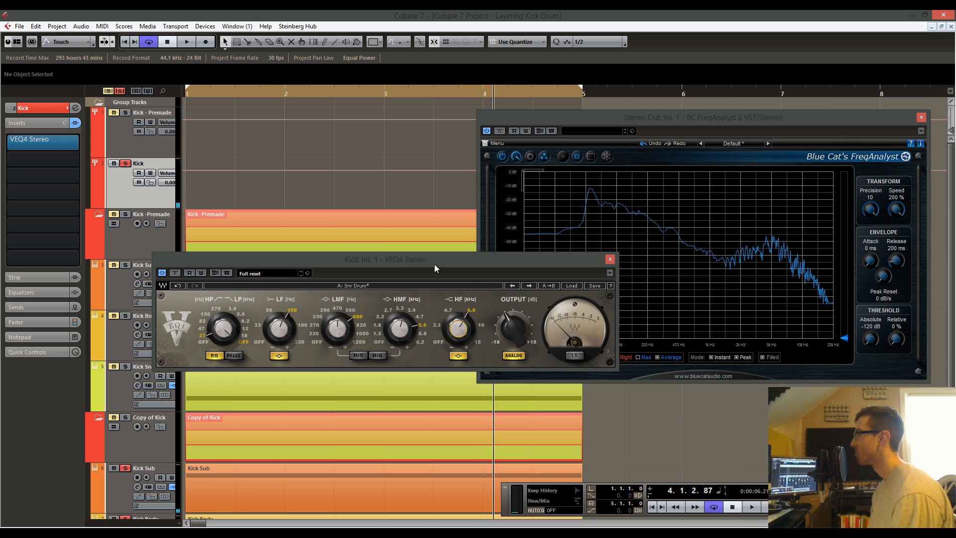
Move the VEQ4 window aside, place the playback cursor at bar 2, beat 2, and boost the HMF gain.
drag(434, 268, 417, 282)
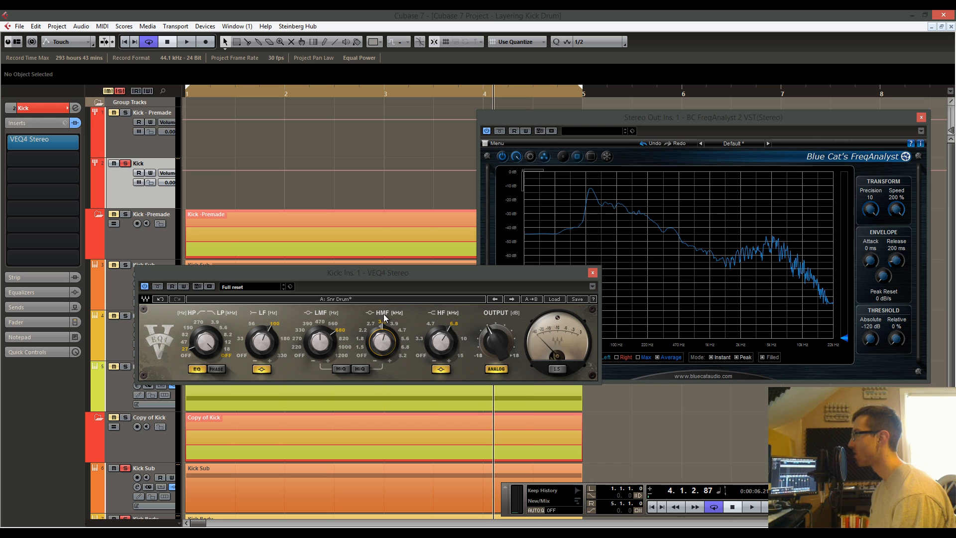
drag(337, 94, 315, 94)
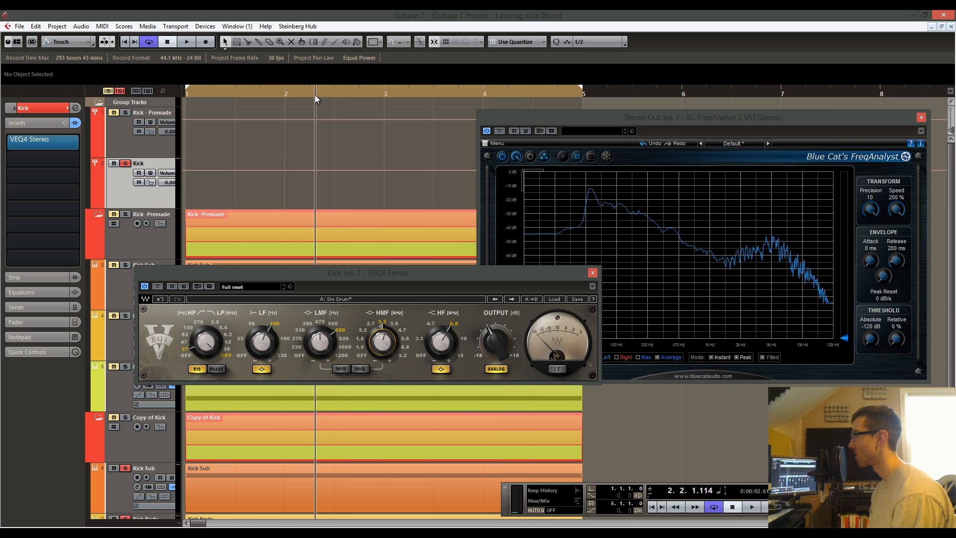
drag(385, 347, 390, 325)
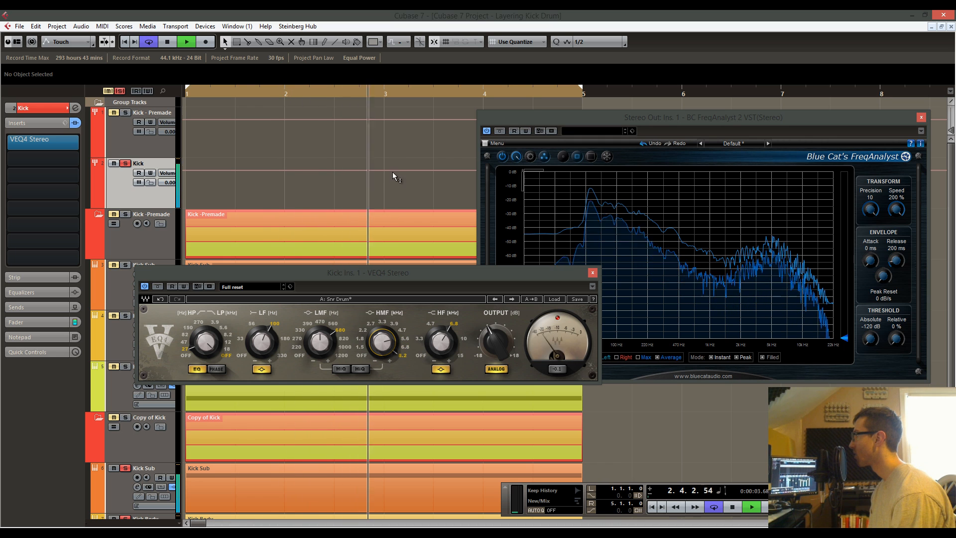
Sweep the HMF frequency between 1.5 and 5.6 kHz during playback, settle on 3.9 kHz, and adjust the band's gain.
drag(384, 256, 389, 382)
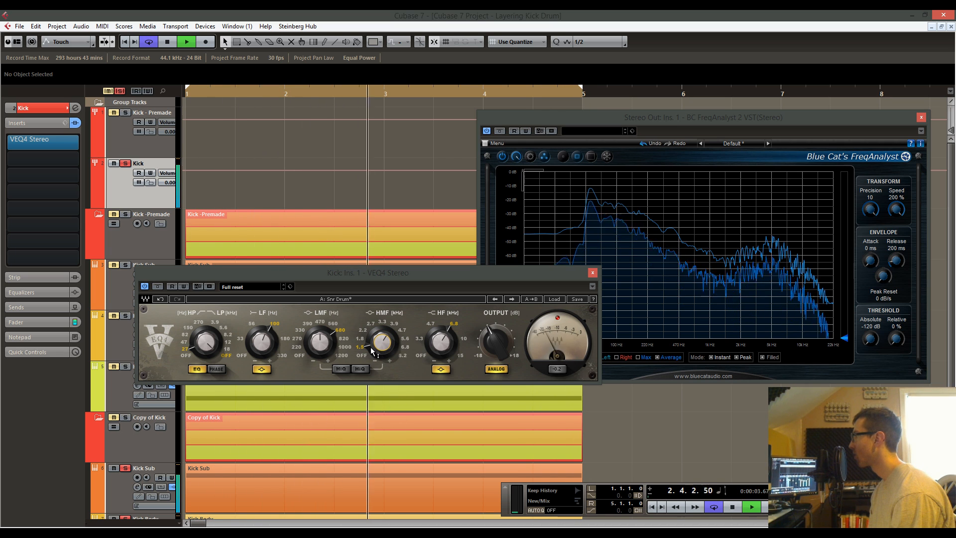
drag(370, 327, 381, 56)
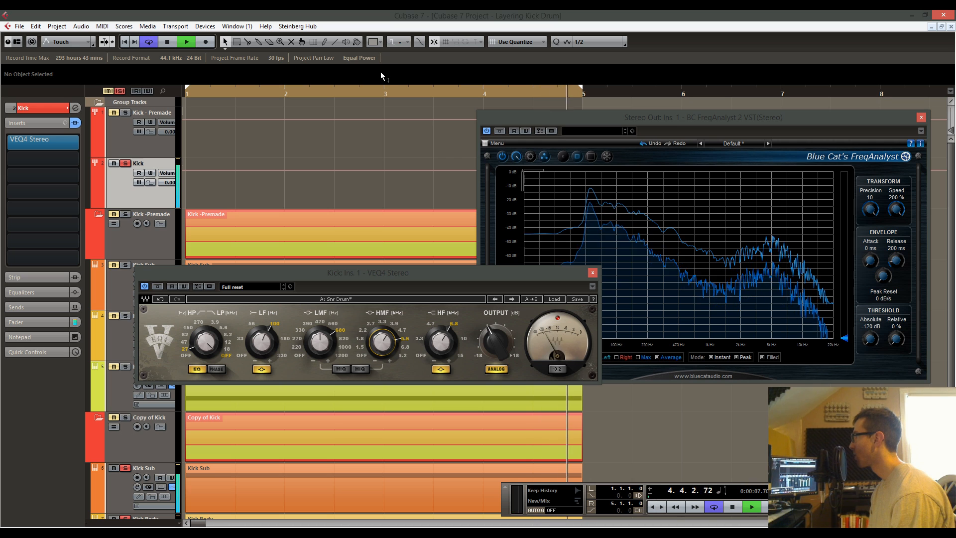
mouse_move(381, 96)
mouse_down()
mouse_move(376, 169)
mouse_move(379, 108)
mouse_up()
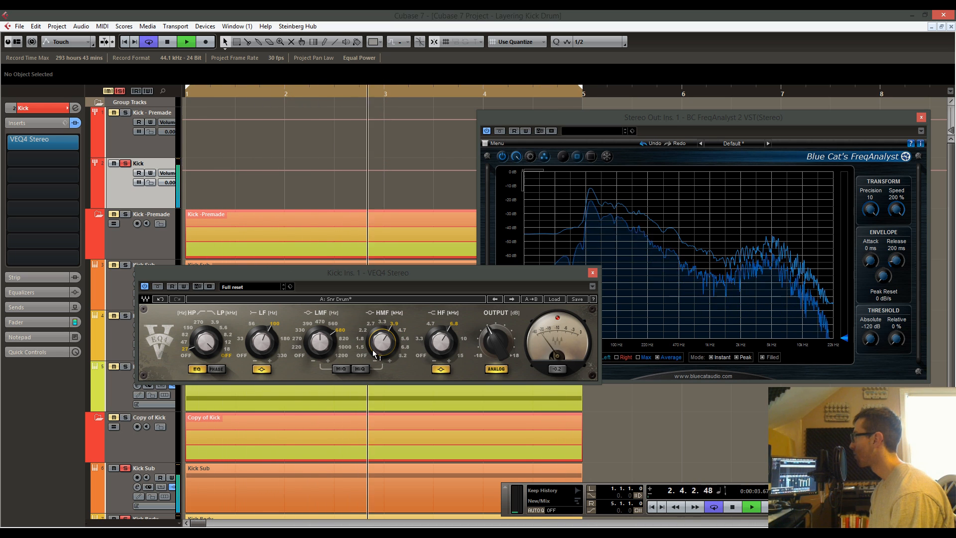
drag(383, 351, 385, 383)
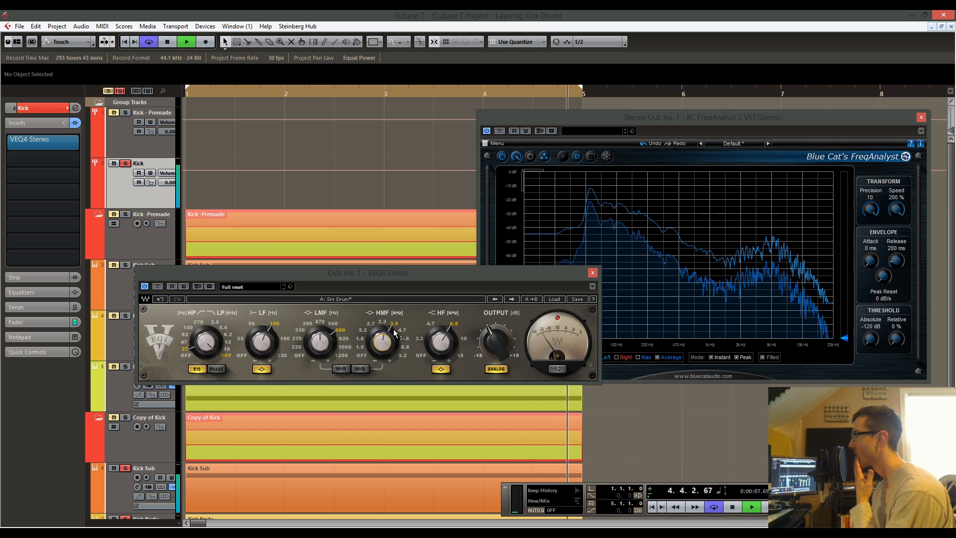
drag(356, 324, 388, 416)
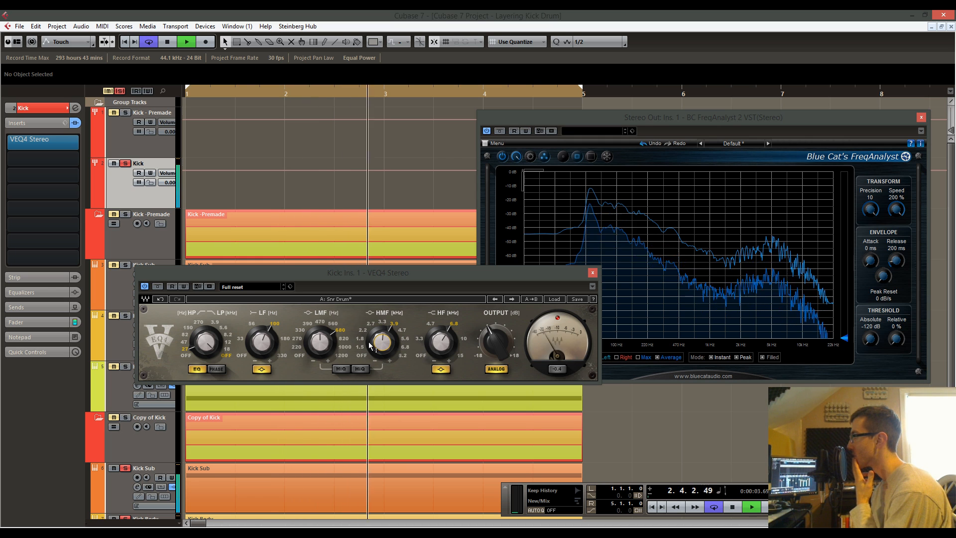
mouse_move(381, 339)
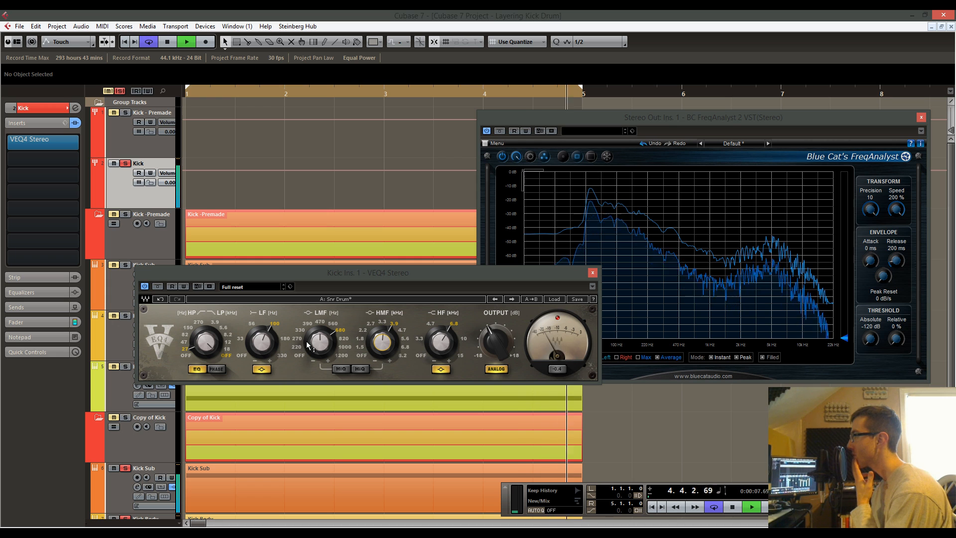
Enable Hi-Q on the LMF band, sweep its frequency from 220 to 680 Hz with gain changes, and settle on 270 Hz.
drag(308, 343, 317, 485)
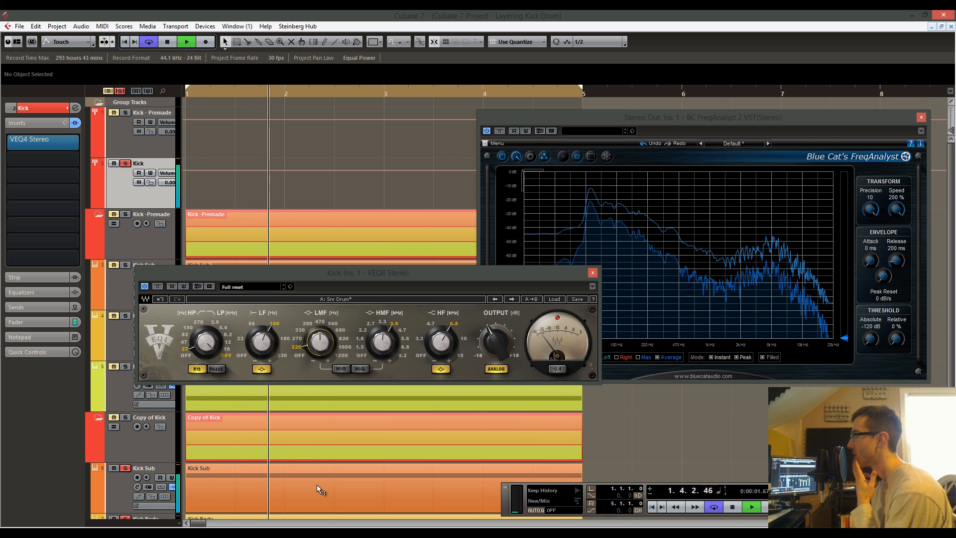
drag(321, 342, 327, 307)
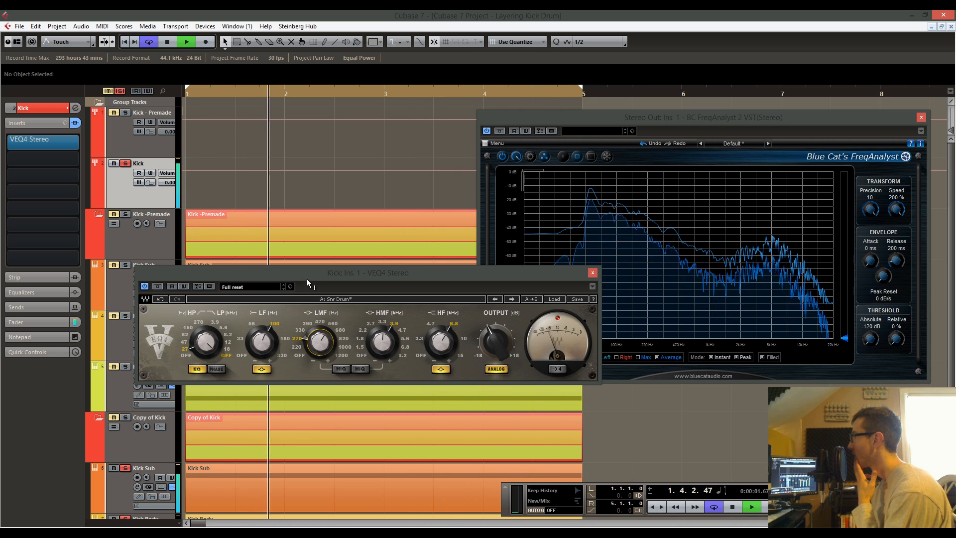
drag(307, 282, 306, 258)
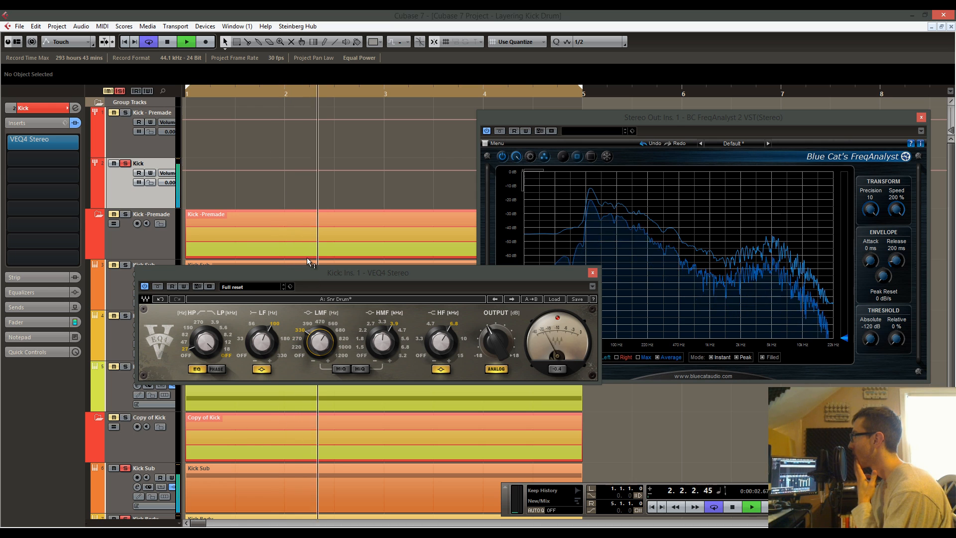
click(340, 370)
drag(309, 336, 311, 410)
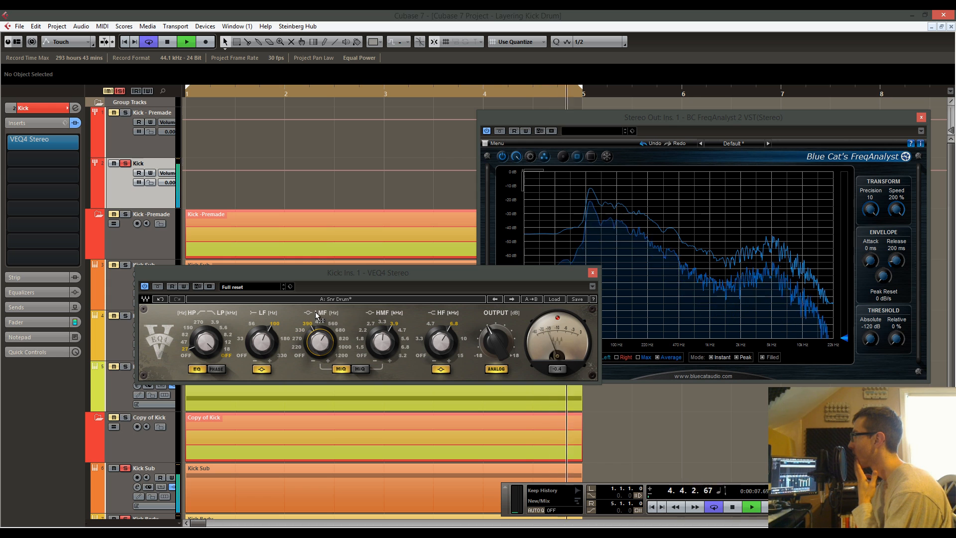
drag(315, 312, 321, 430)
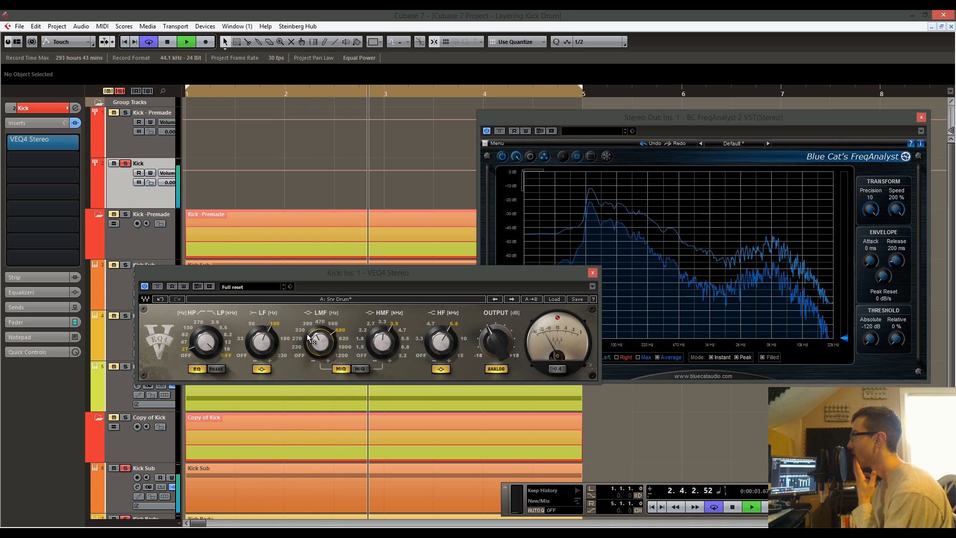
drag(308, 337, 308, 497)
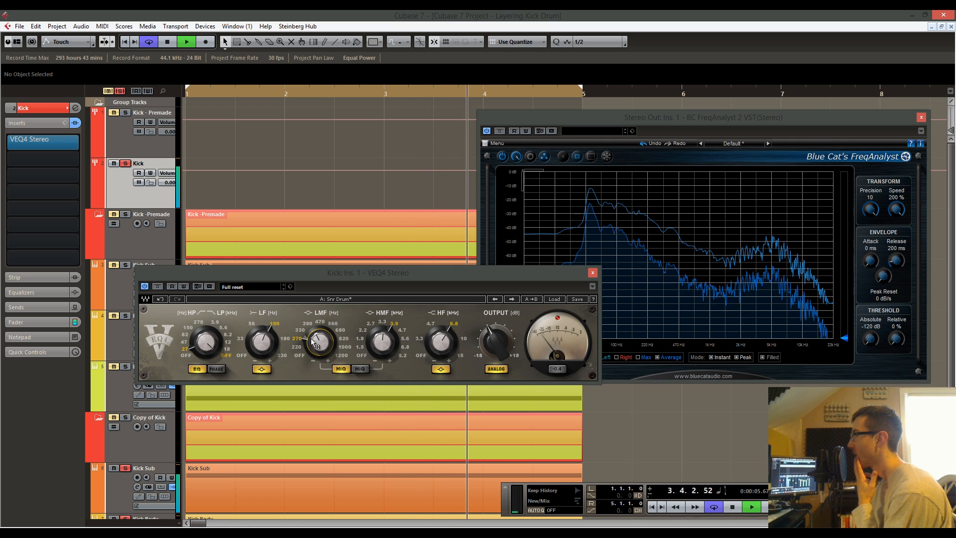
drag(309, 347, 324, 316)
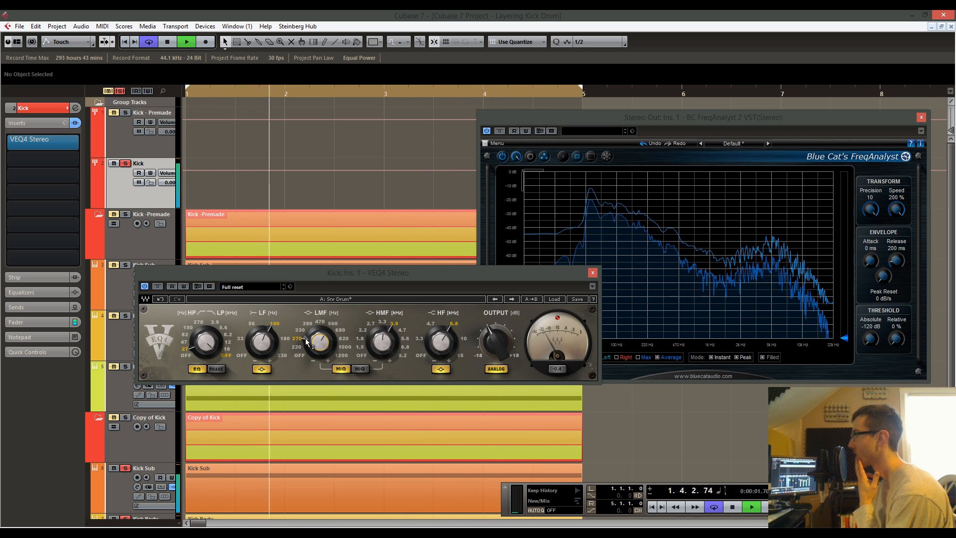
Sweep the LMF frequency between 220 and 680 Hz, settle on 560 Hz with Hi-Q off, and adjust the band's gain.
drag(306, 313, 316, 196)
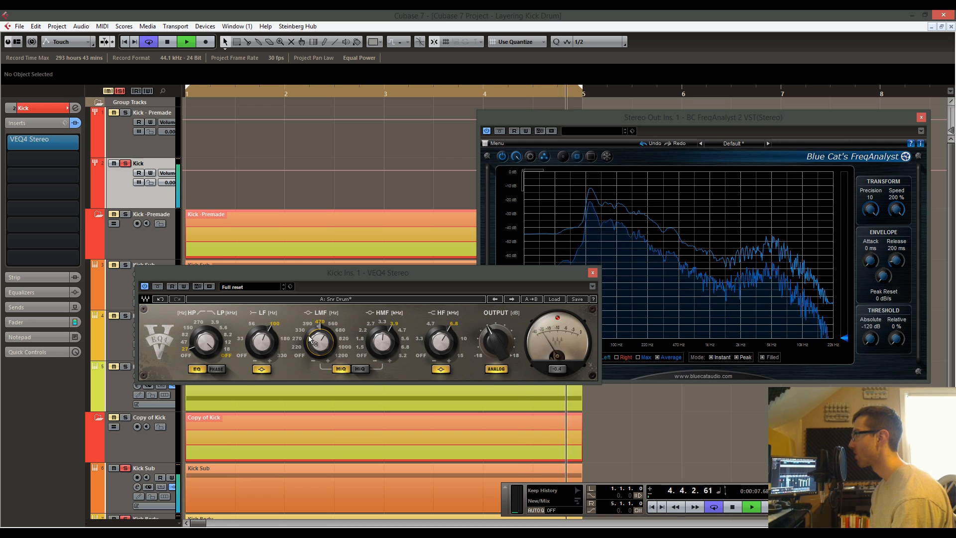
drag(321, 360, 312, 327)
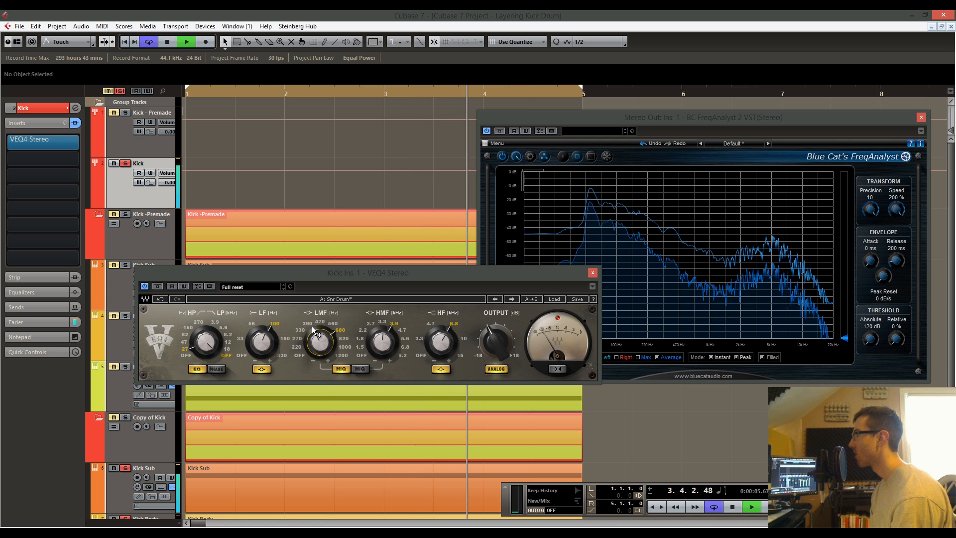
drag(308, 363, 312, 491)
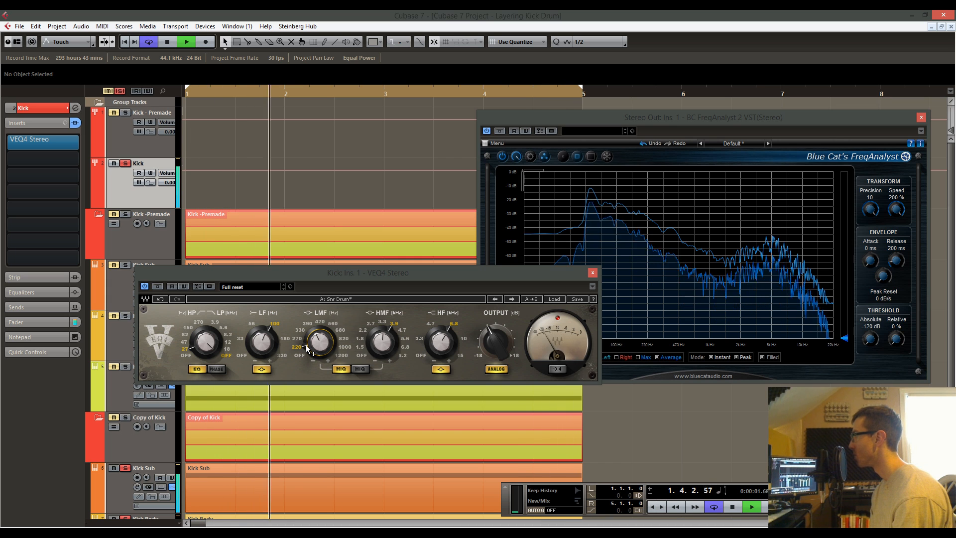
drag(306, 346, 304, 300)
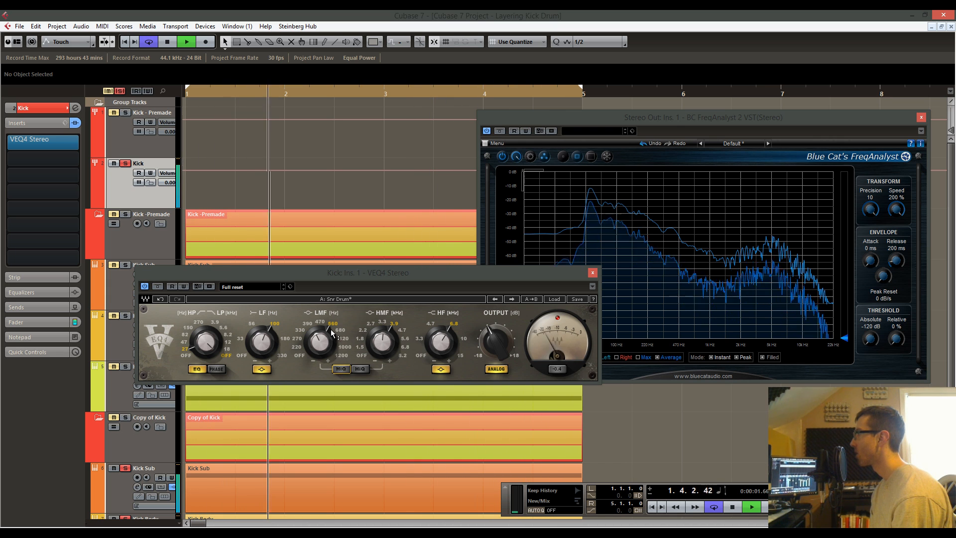
key(space)
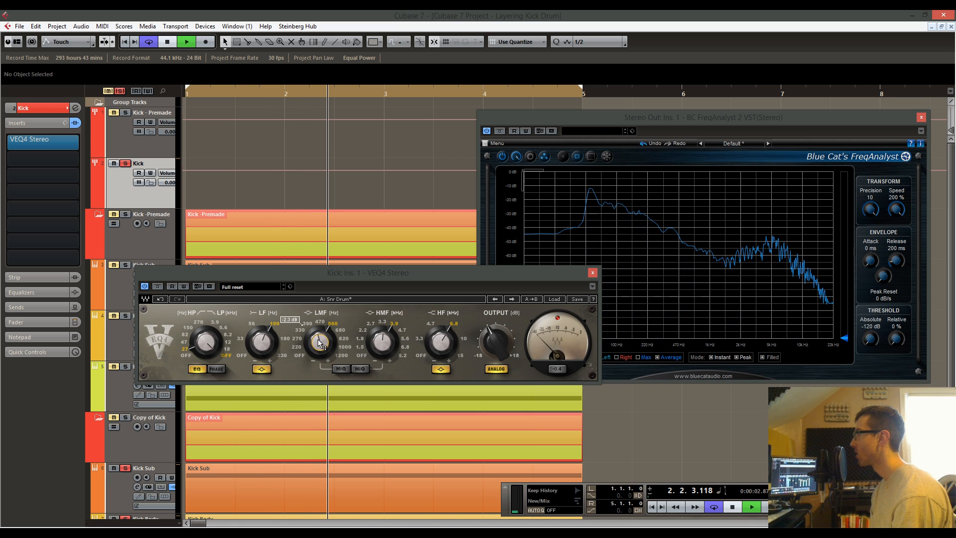
drag(318, 340, 316, 331)
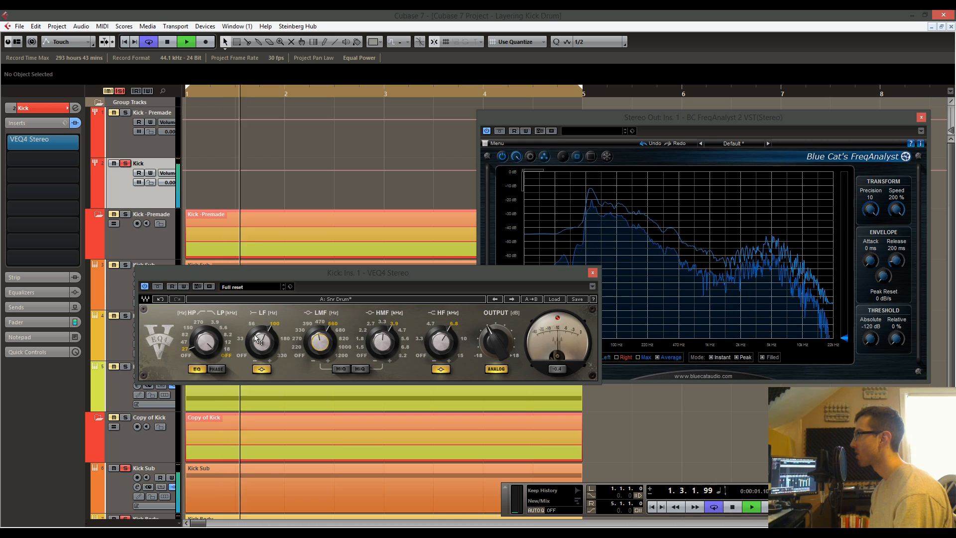
Try the LF band at 56 Hz, return it to 100 Hz with about 4.7 dB of gain, and stop playback.
drag(248, 351, 247, 385)
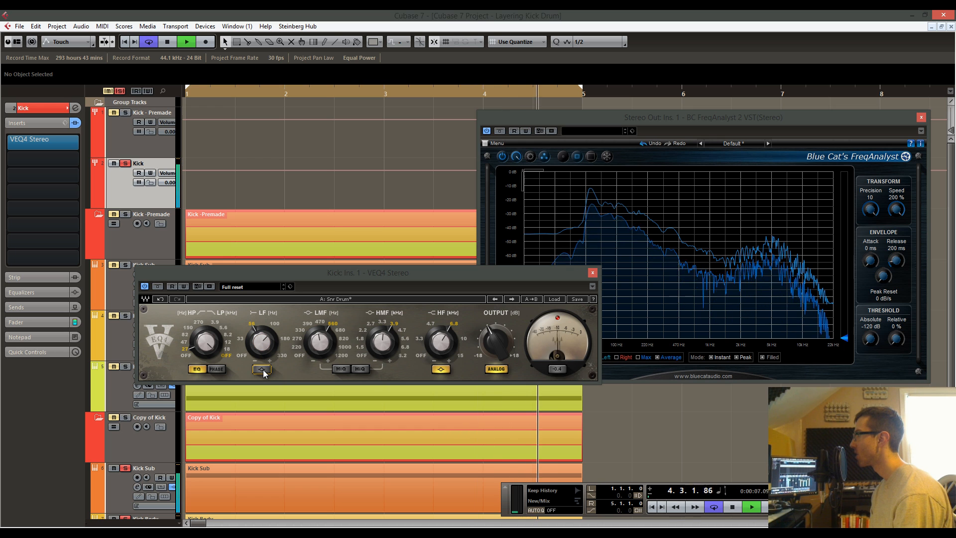
drag(248, 338, 250, 309)
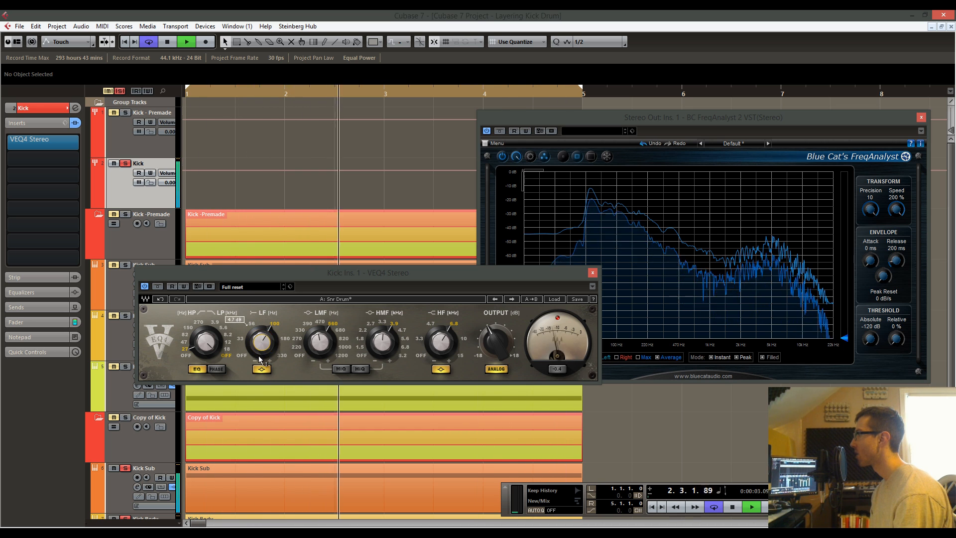
key(space)
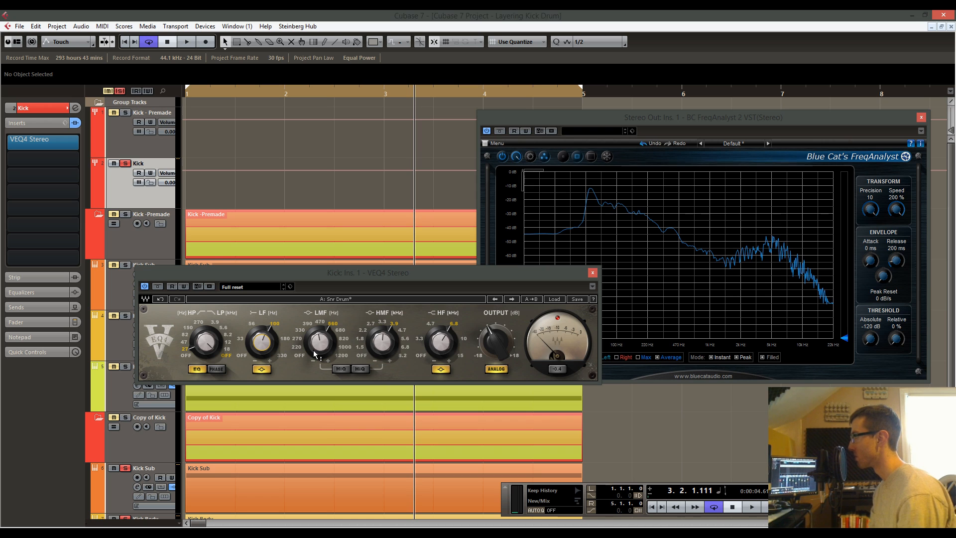
Compare the LF band's bell and shelf shapes during playback, keep the bell shape on, and fine-tune the band's gain.
click(260, 371)
key(space)
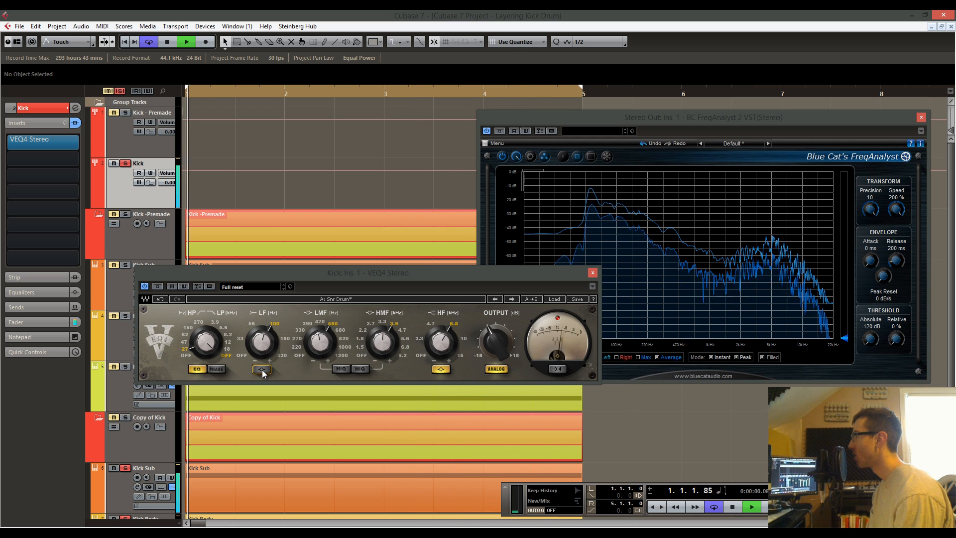
click(265, 368)
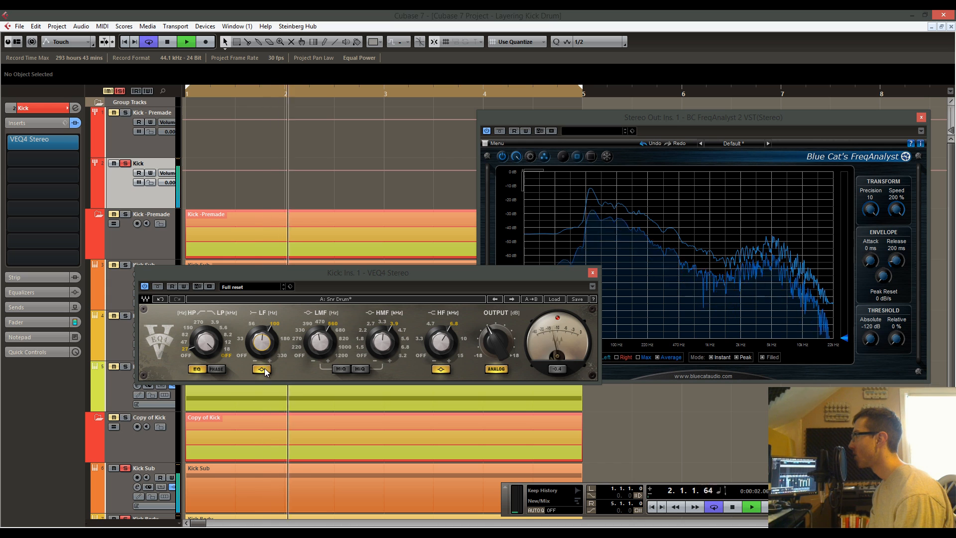
click(264, 370)
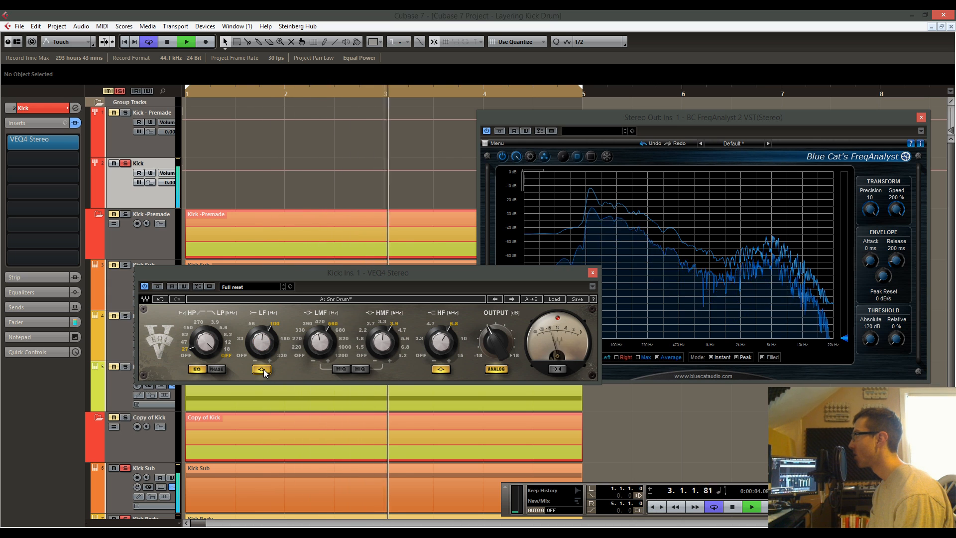
click(265, 371)
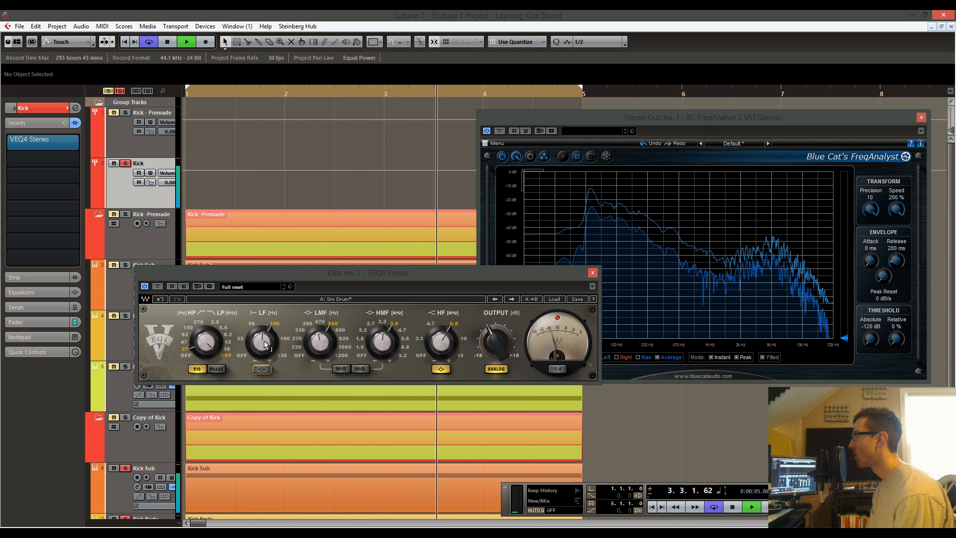
click(263, 370)
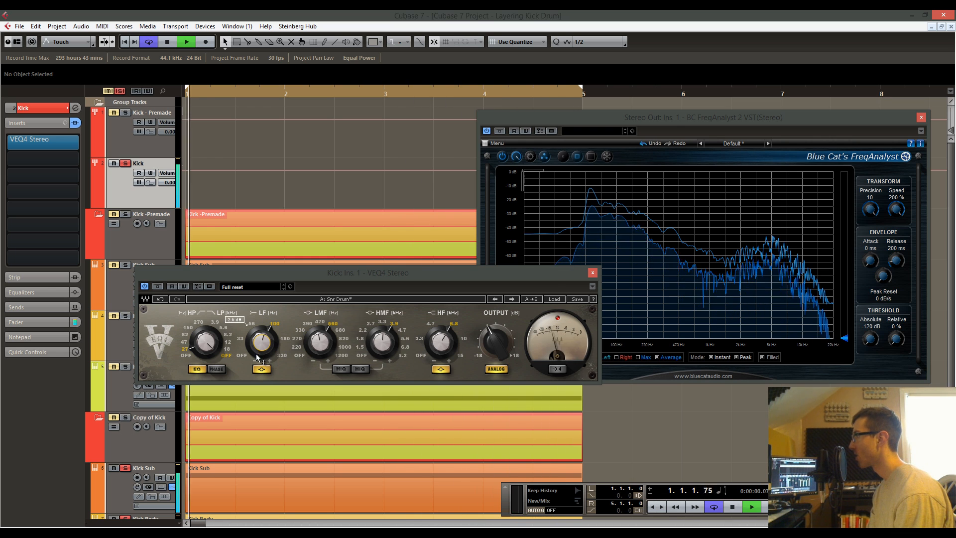
drag(256, 354, 260, 331)
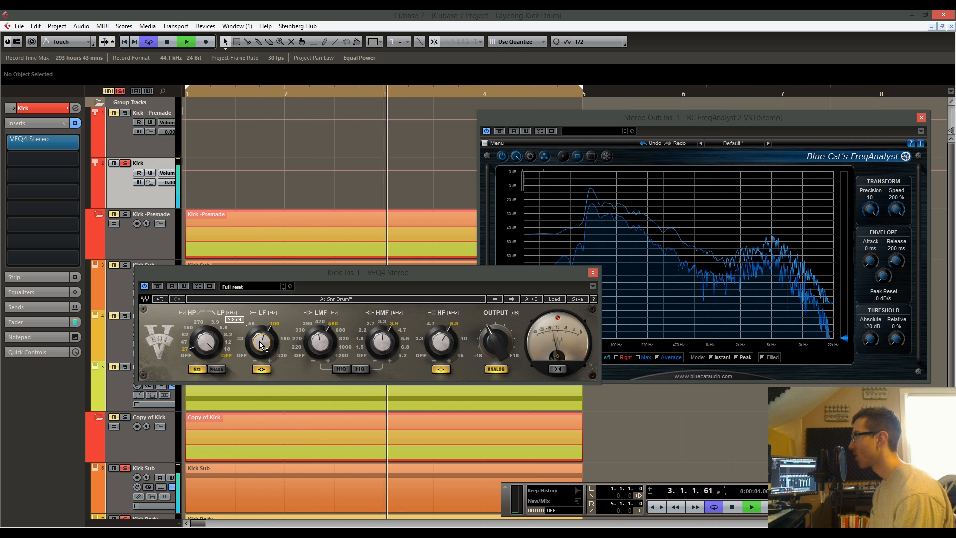
Compare the kick with VEQ4 Stereo bypassed and active during playback, leaving the equalizer active.
click(158, 286)
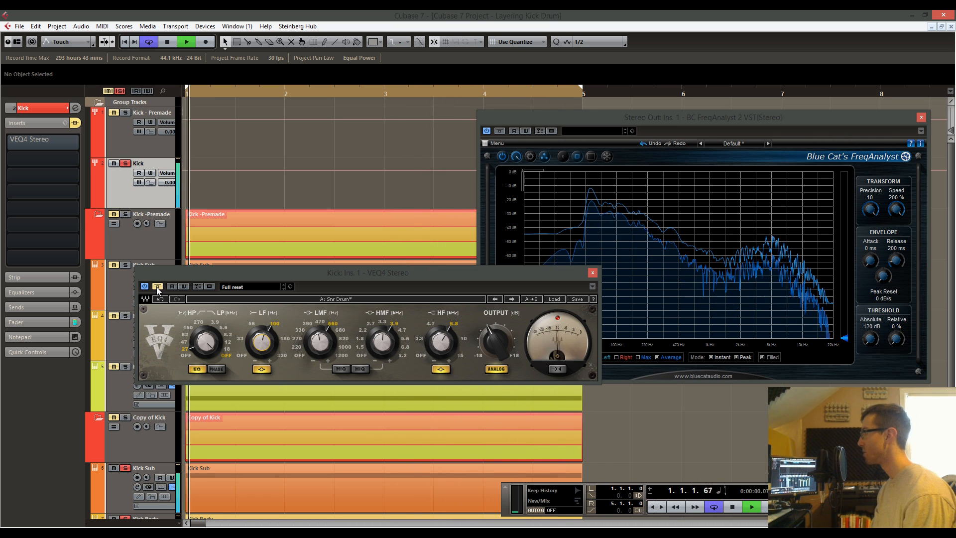
click(156, 287)
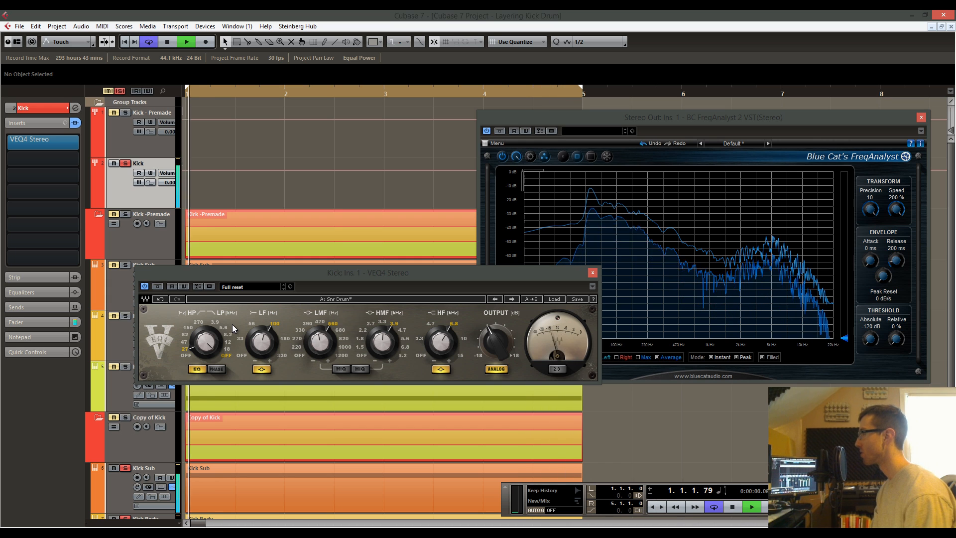
click(158, 286)
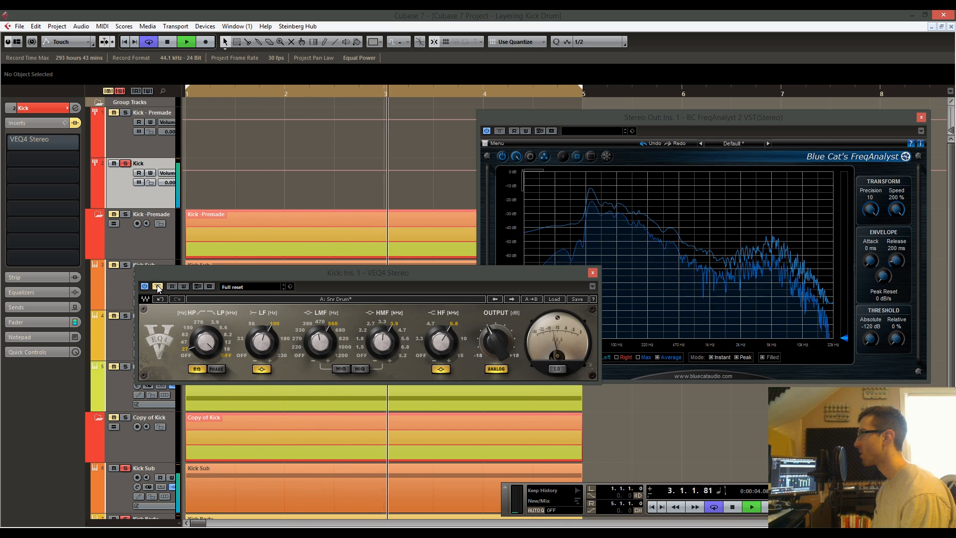
click(157, 286)
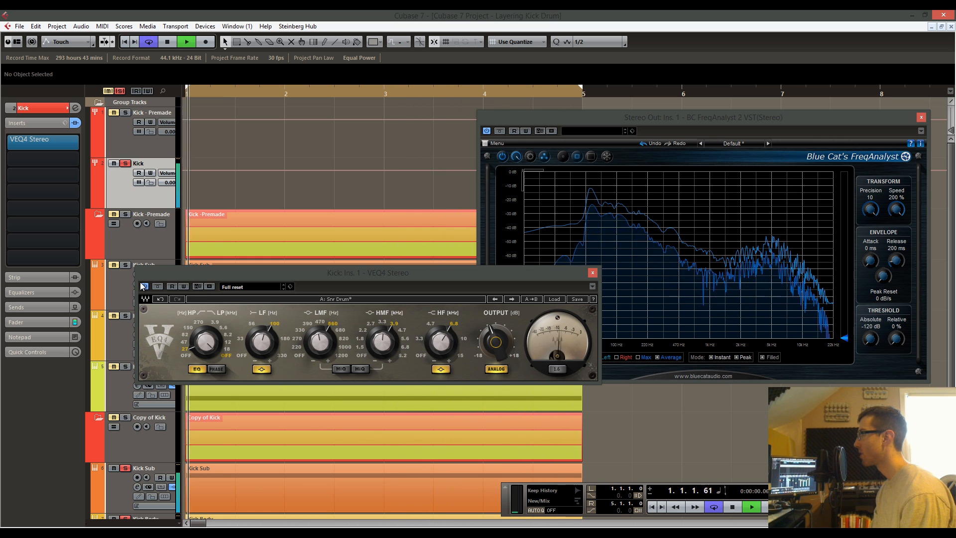
click(157, 286)
click(156, 286)
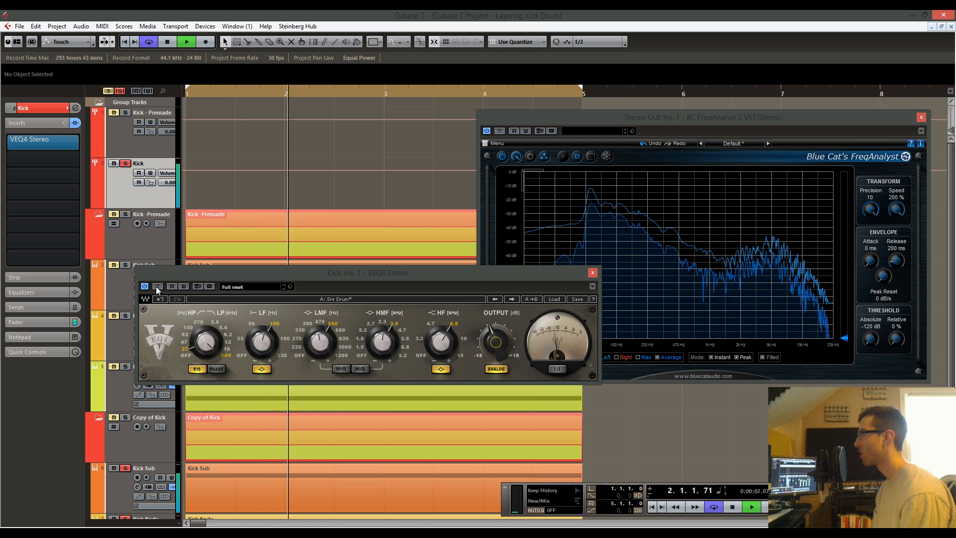
click(491, 370)
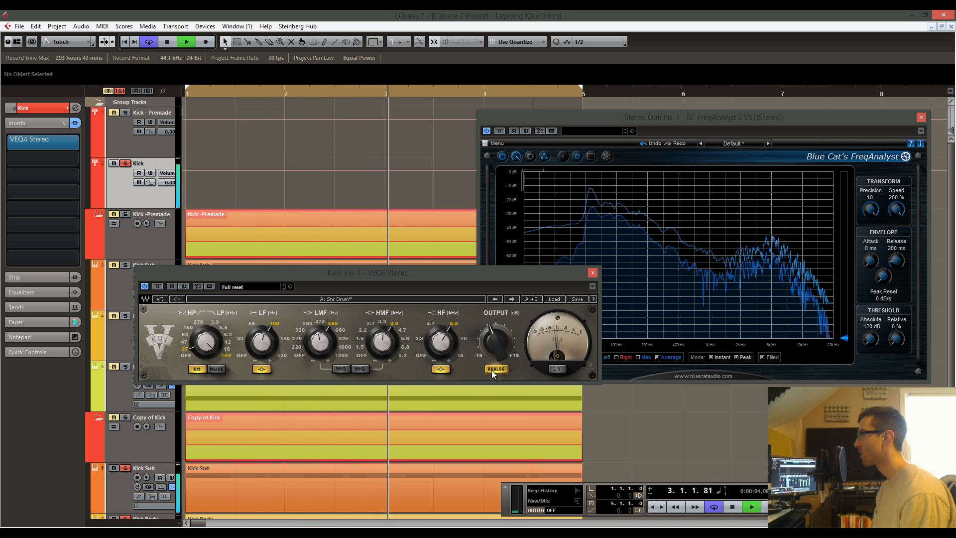
click(158, 287)
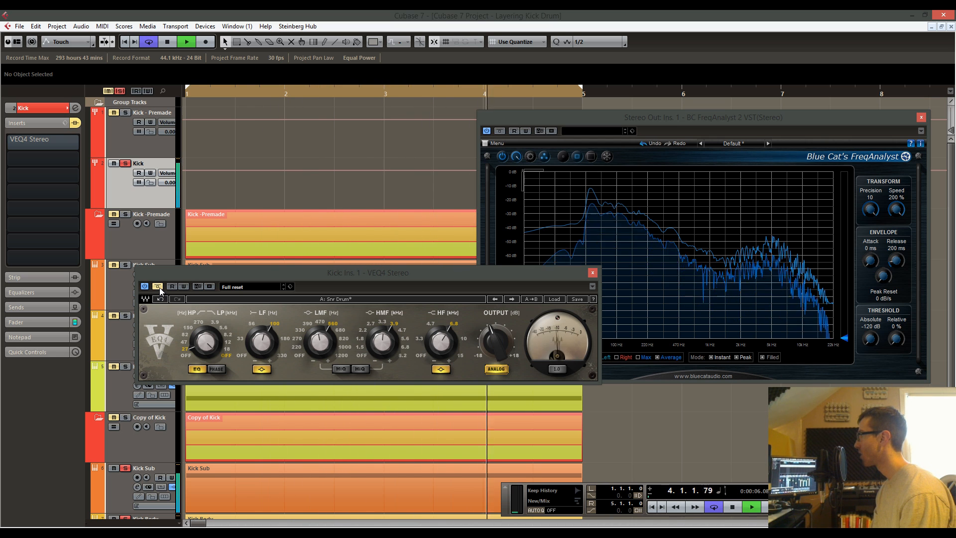
click(158, 287)
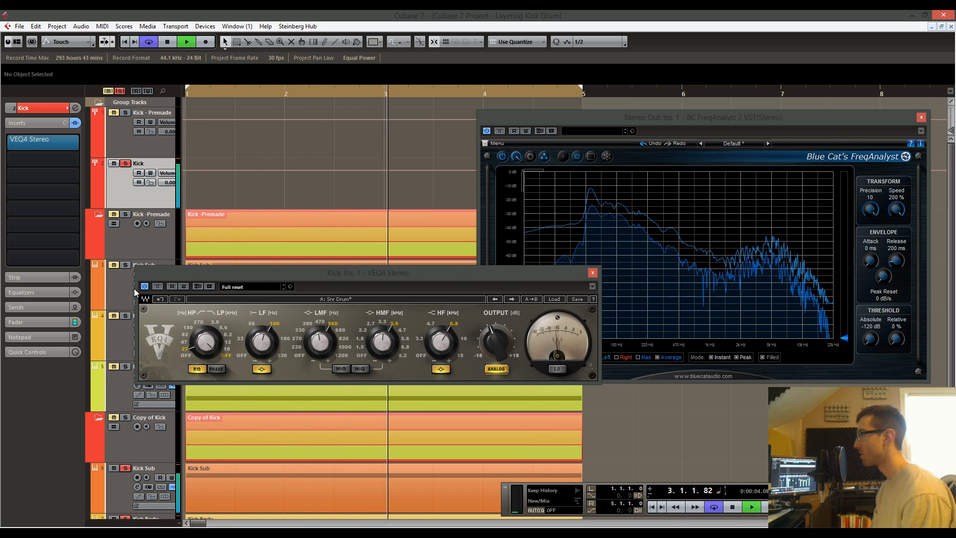
click(158, 287)
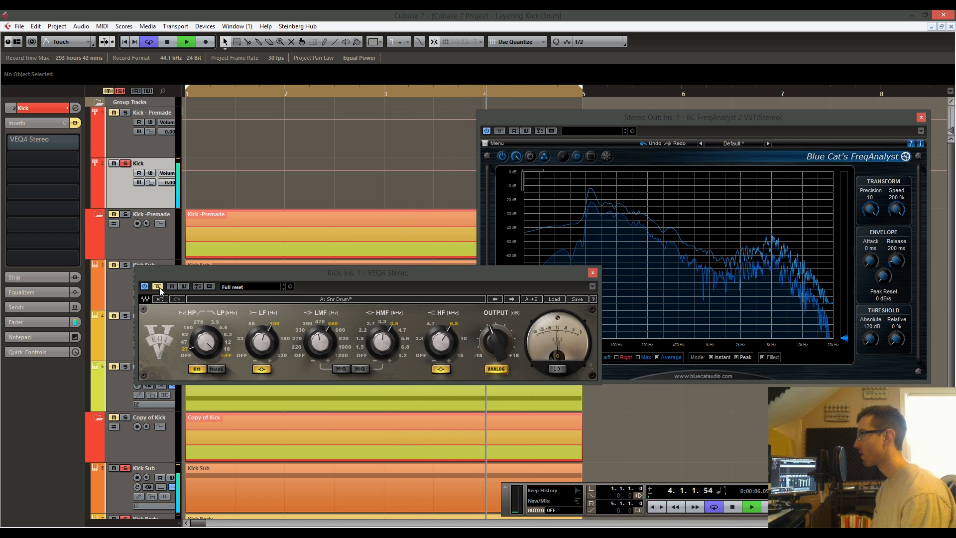
click(158, 287)
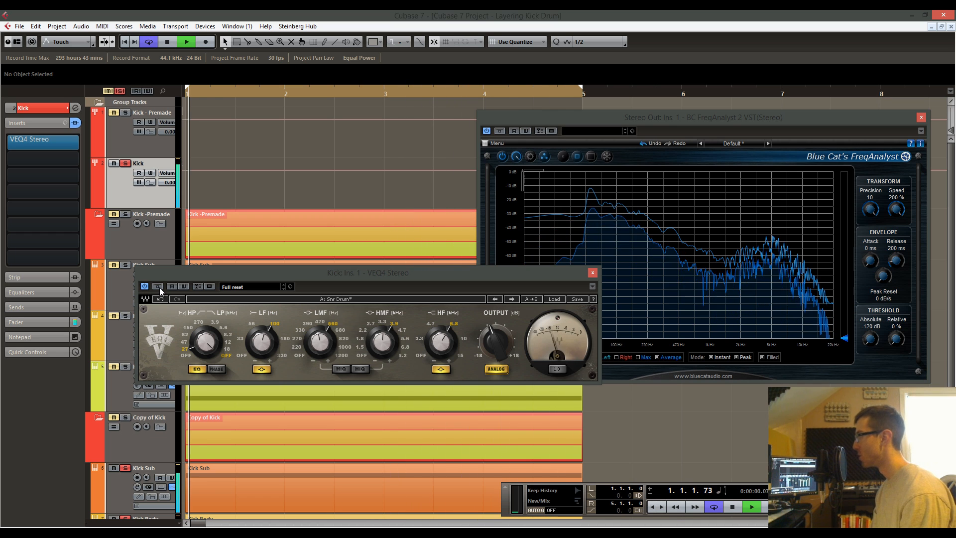
Close the VEQ4 Stereo and s(M)exoscope windows to leave only the frequency analyzer open.
key(space)
click(592, 273)
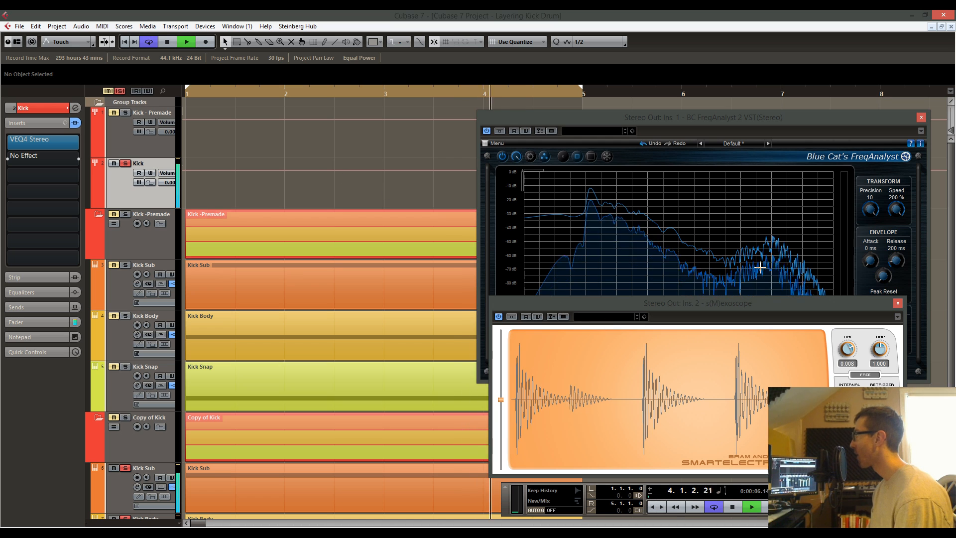
click(898, 303)
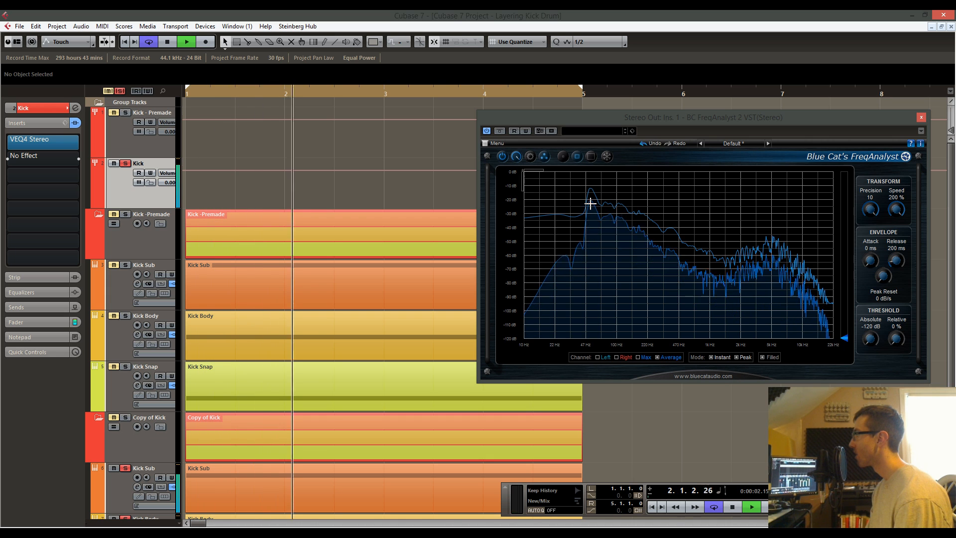
Stop playback, zoom in on the low-frequency peak near 47 Hz in FreqAnalyst, and restore the full spectrum view.
key(space)
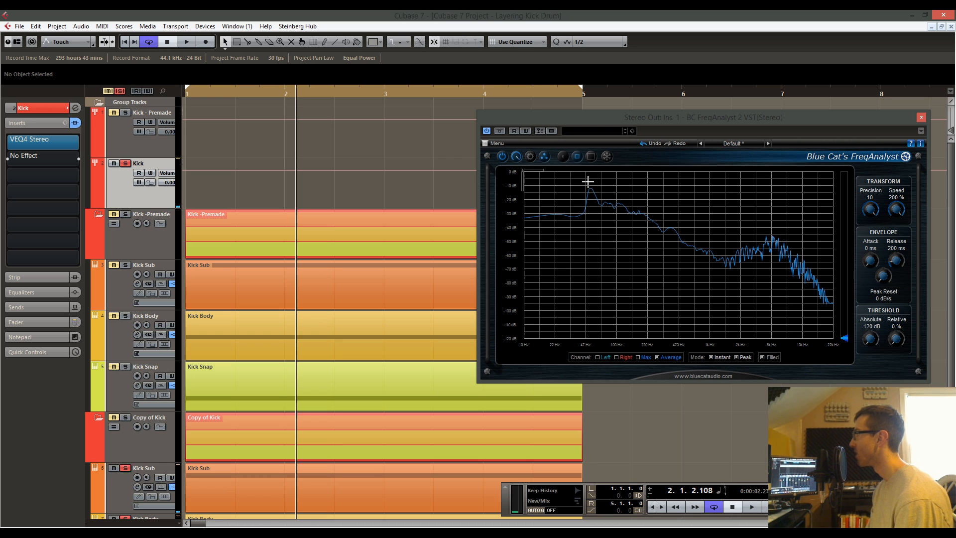
drag(598, 200, 622, 226)
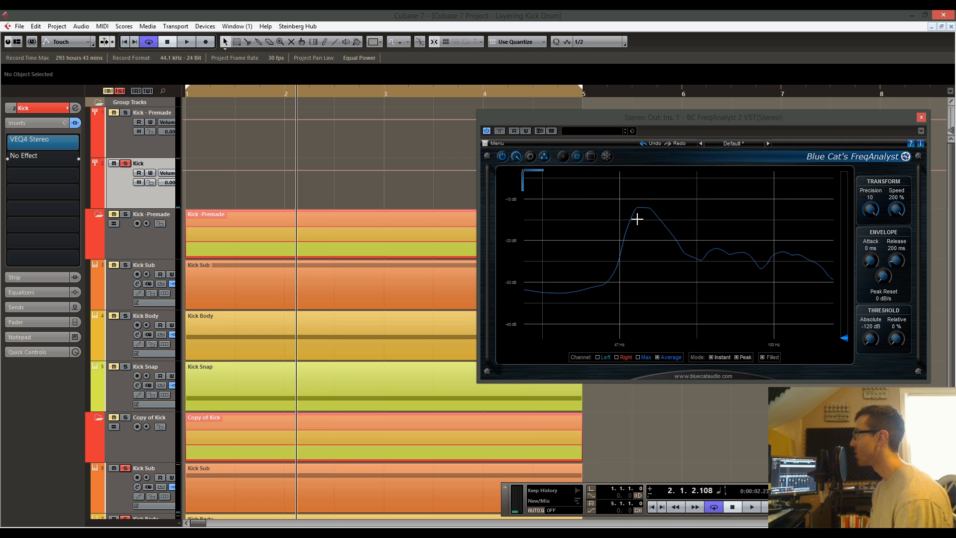
double_click(615, 305)
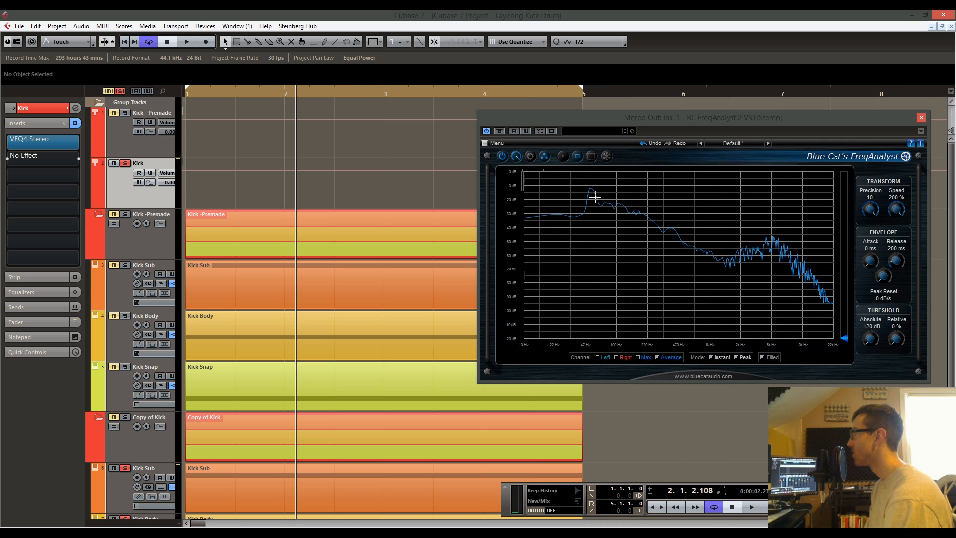
Load the Waves REQ 4 Stereo equalizer into the Kick group's second insert slot, after VEQ4 Stereo.
click(79, 160)
click(19, 252)
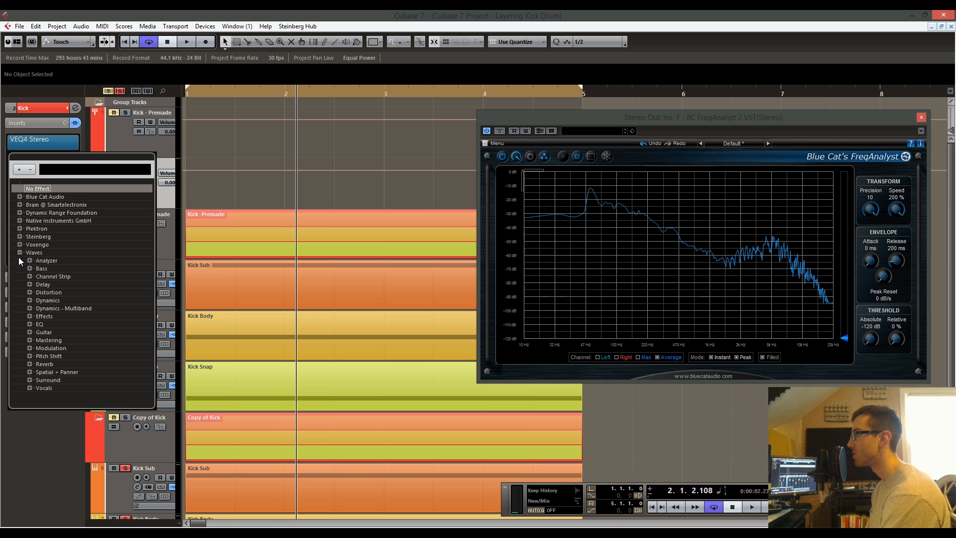
click(30, 324)
scroll(66, 324, down, 4)
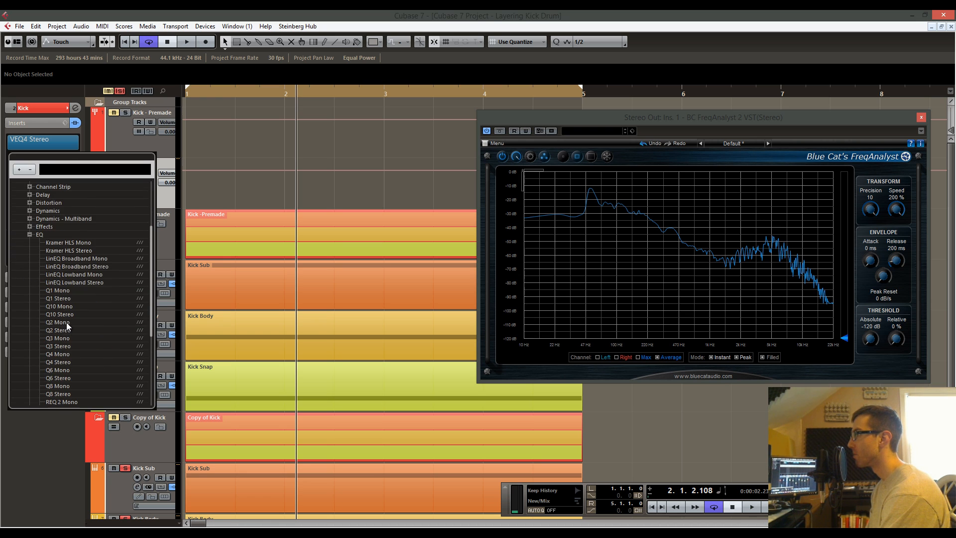
scroll(65, 322, down, 4)
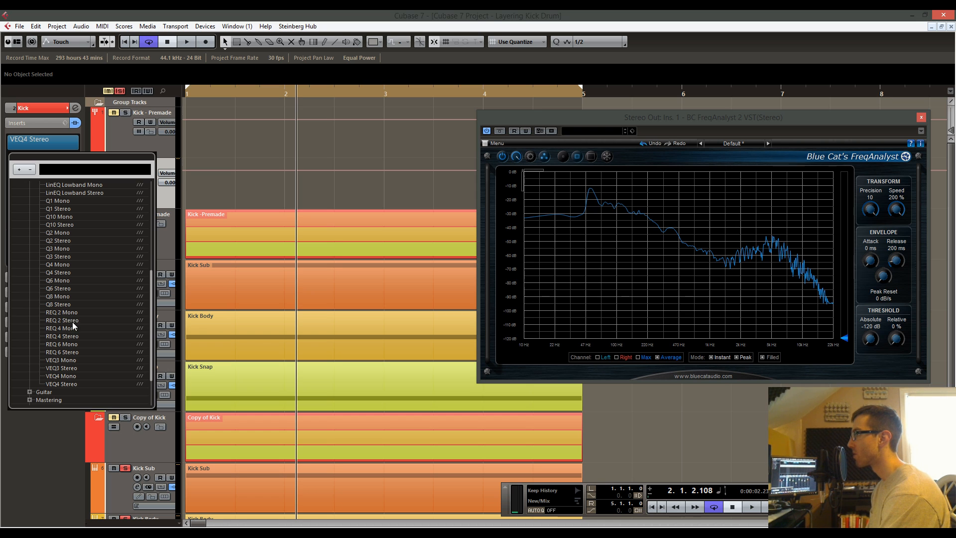
click(65, 336)
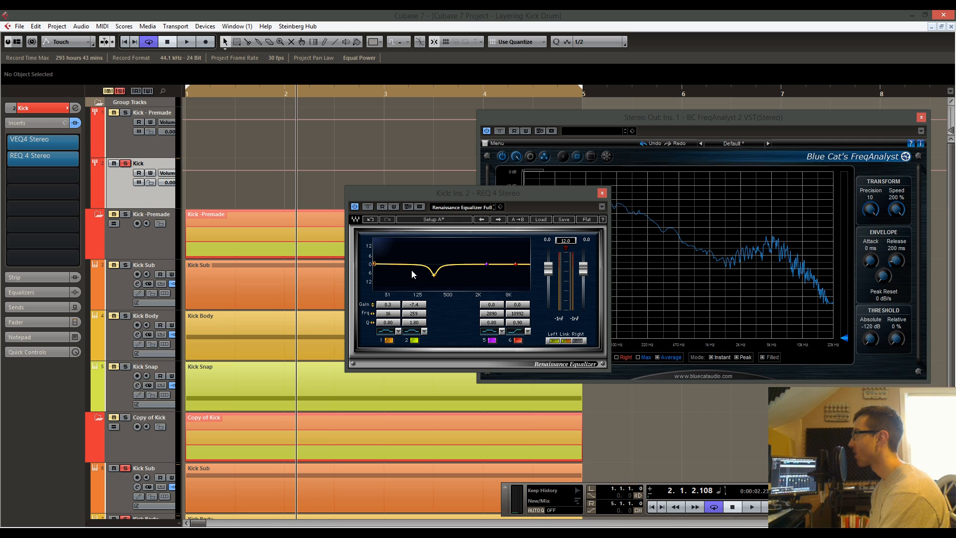
Set REQ 4 Stereo's band 2 to about -7.7 dB at 53 Hz with all other bands off, and move the equalizer clear of the analyzer.
drag(392, 279, 368, 279)
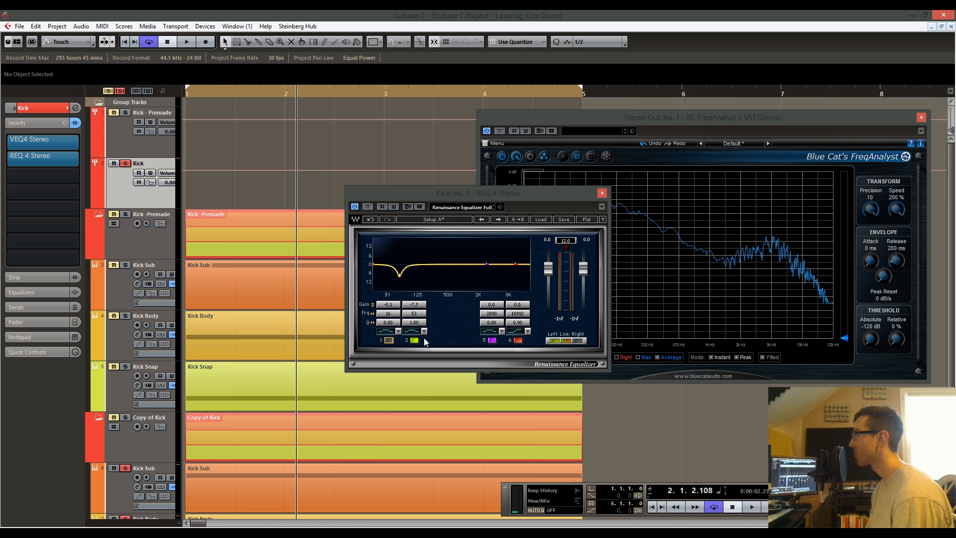
click(491, 340)
click(518, 340)
drag(500, 193, 319, 196)
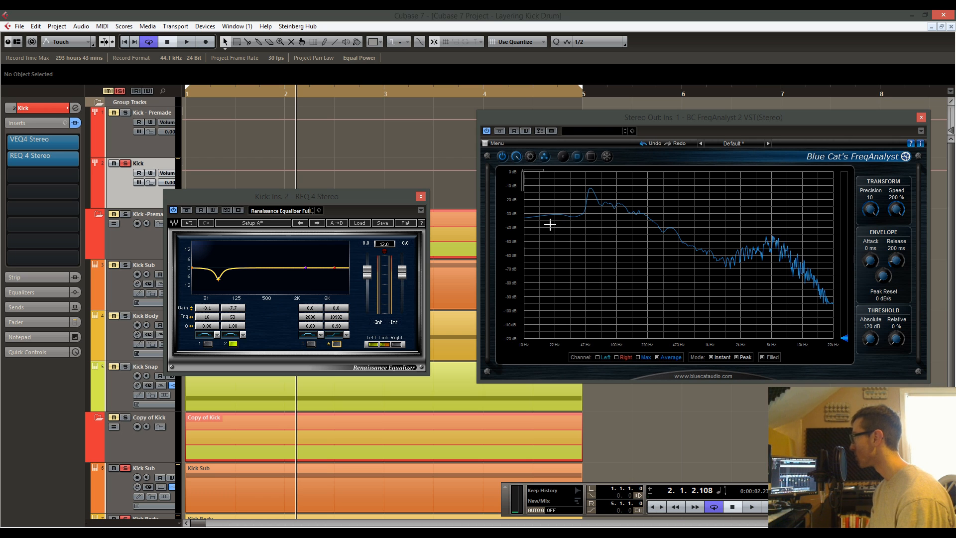
Play the kick and compare it with REQ 4's band 2 switched off and on, leaving the band active.
key(space)
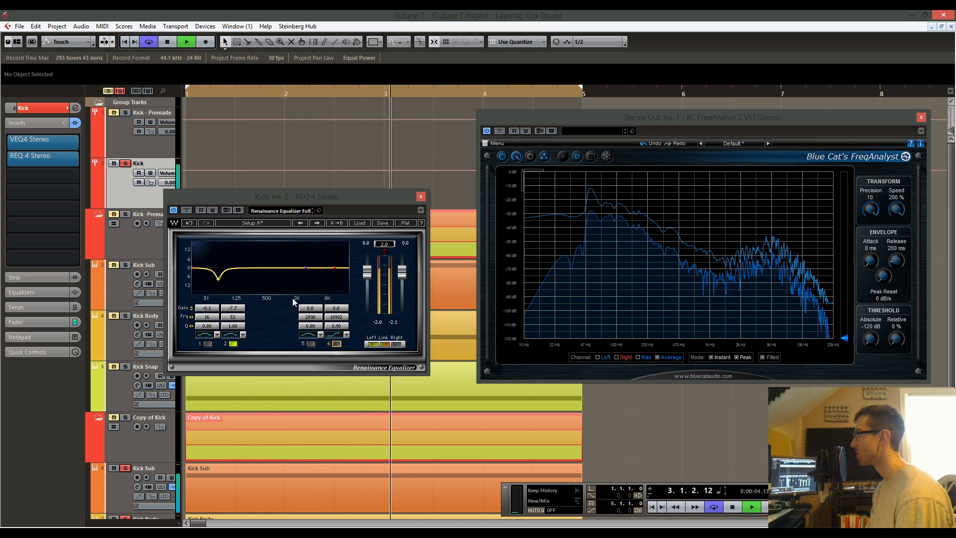
click(207, 344)
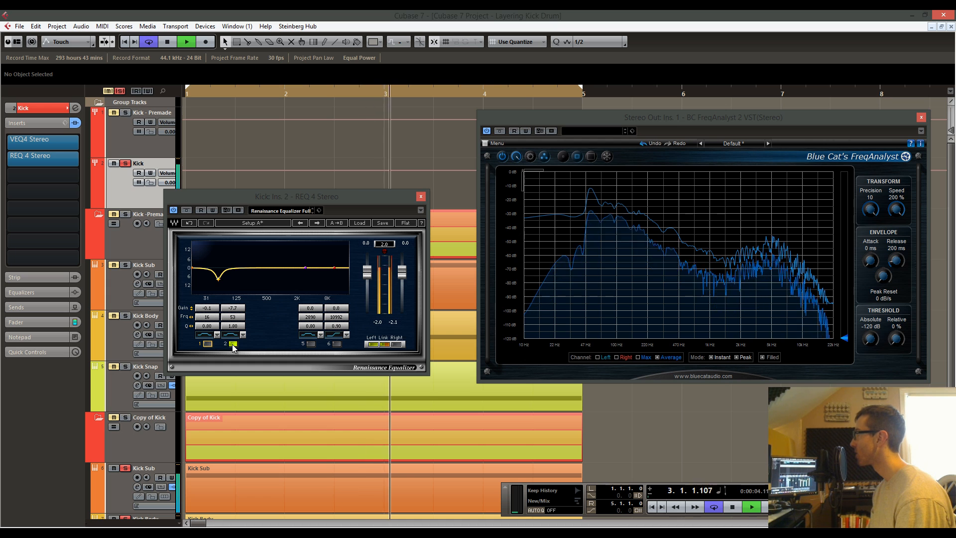
click(233, 344)
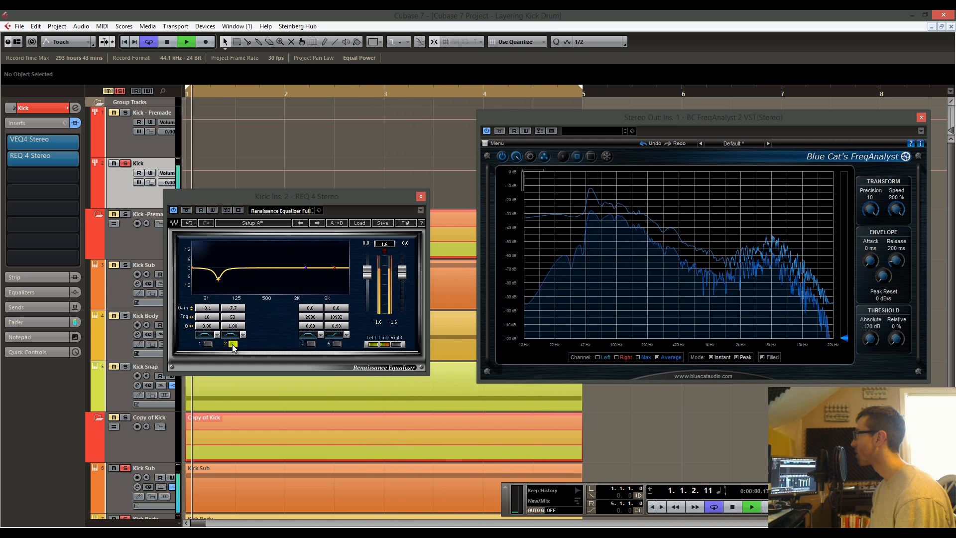
click(233, 344)
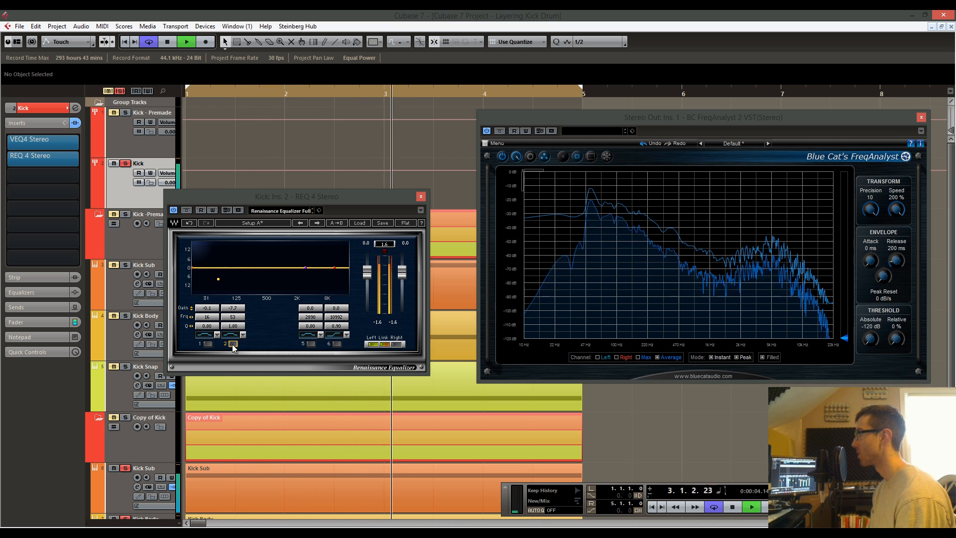
click(233, 343)
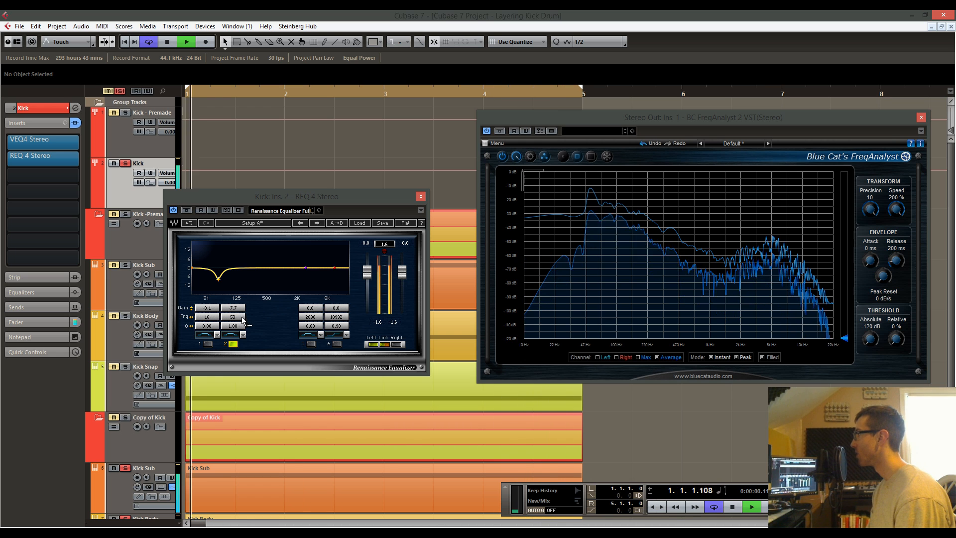
Refine REQ 4's band 2 during playback to a gain of -1.5 dB at 49 Hz with a Q of 2.15.
drag(237, 306, 238, 266)
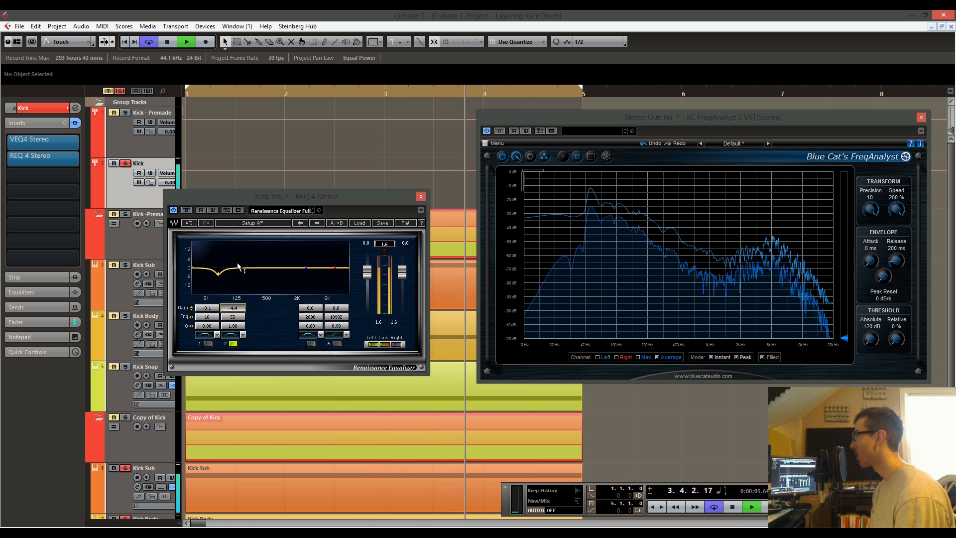
click(233, 344)
click(233, 344)
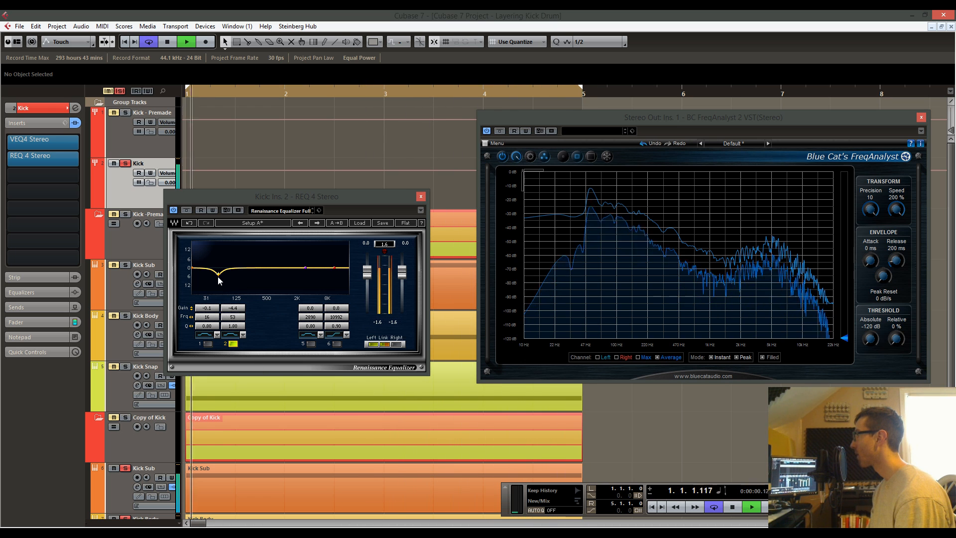
drag(218, 274, 218, 268)
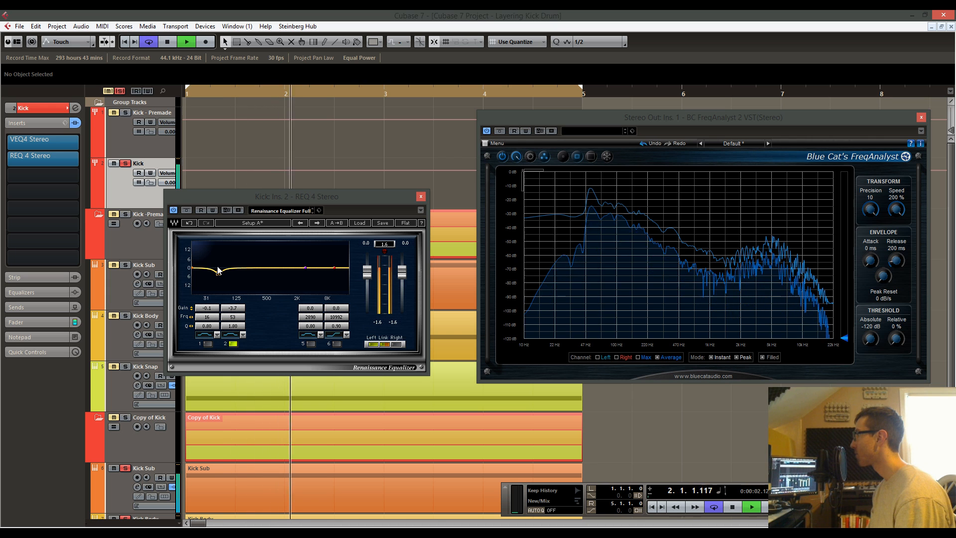
drag(242, 328, 203, 330)
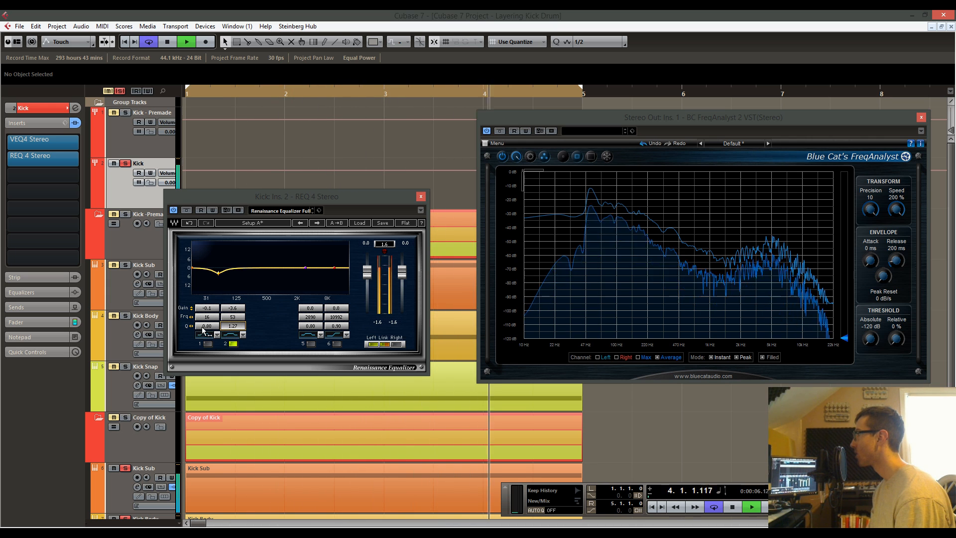
drag(264, 333, 265, 334)
drag(219, 275, 216, 267)
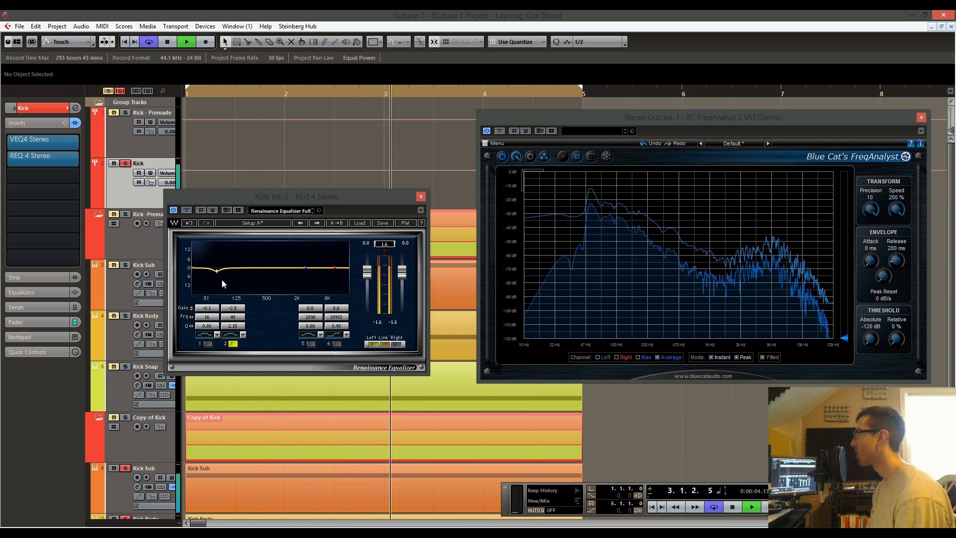
drag(234, 308, 237, 300)
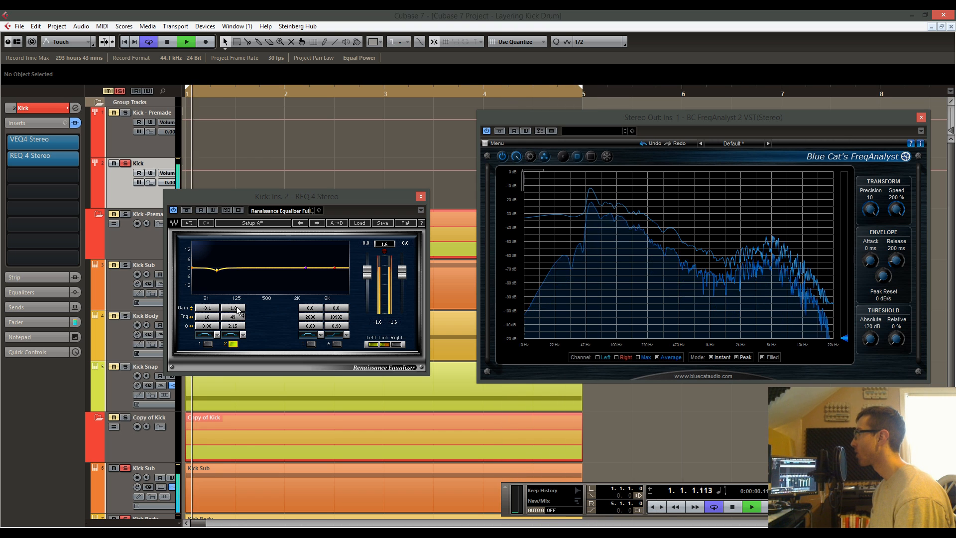
drag(237, 309, 237, 305)
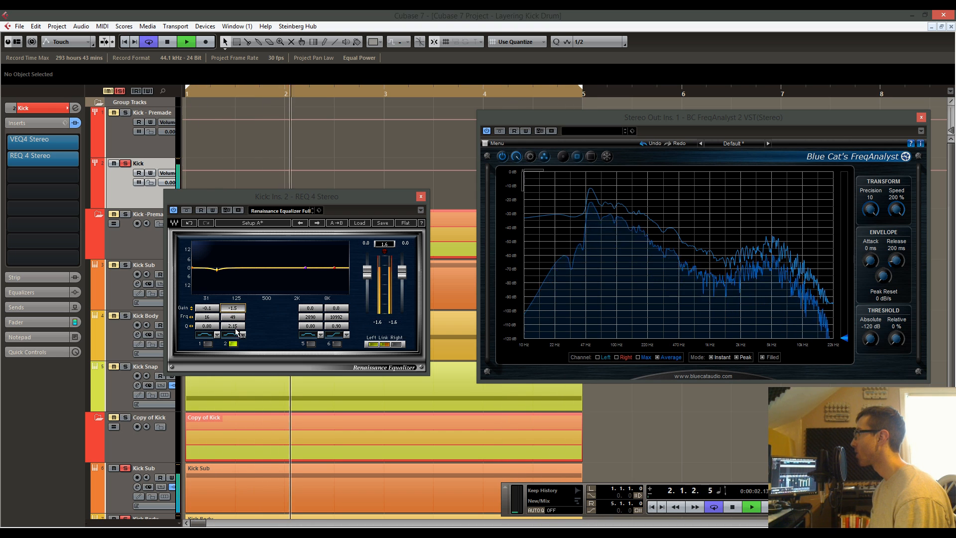
Check the gentle 49 Hz cut against the kick with band 2 bypassed, leaving the band active, and stop playback.
click(233, 344)
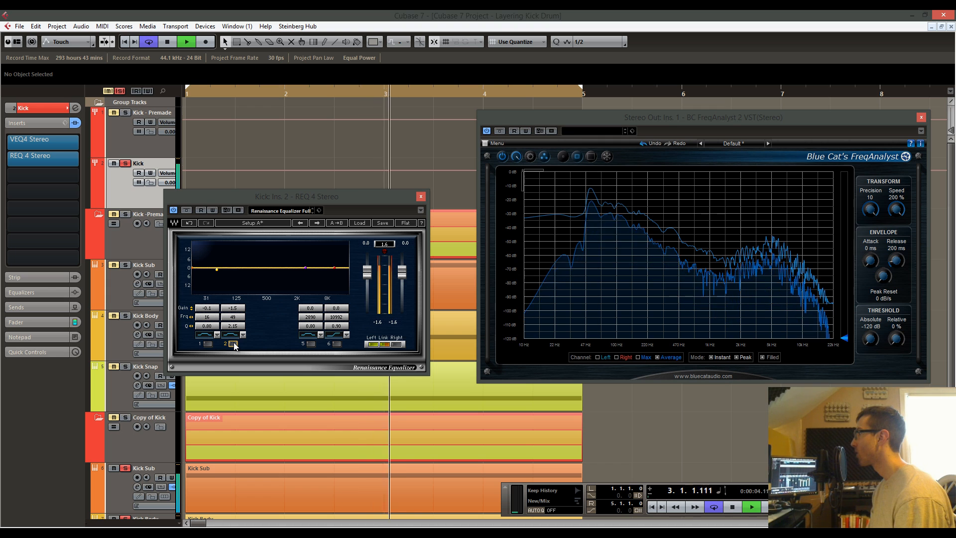
click(233, 344)
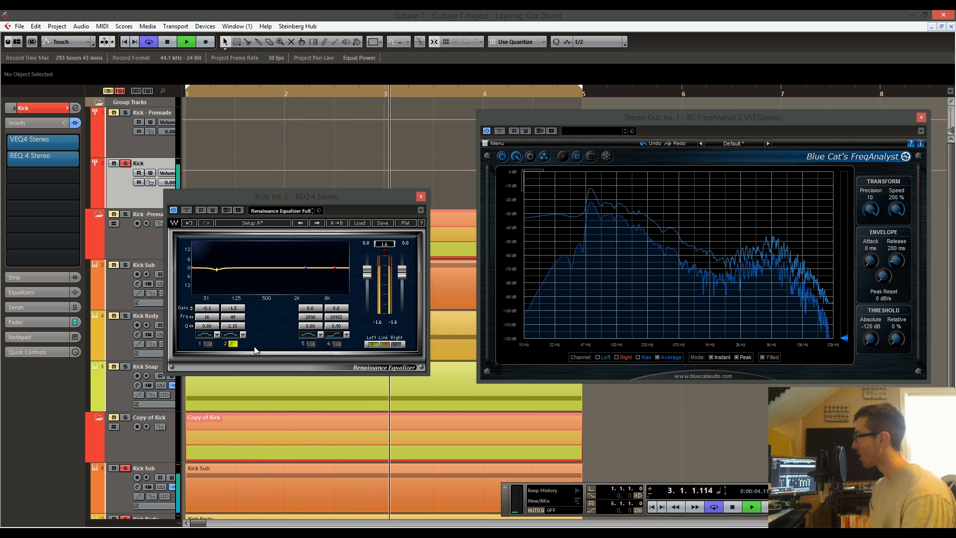
key(space)
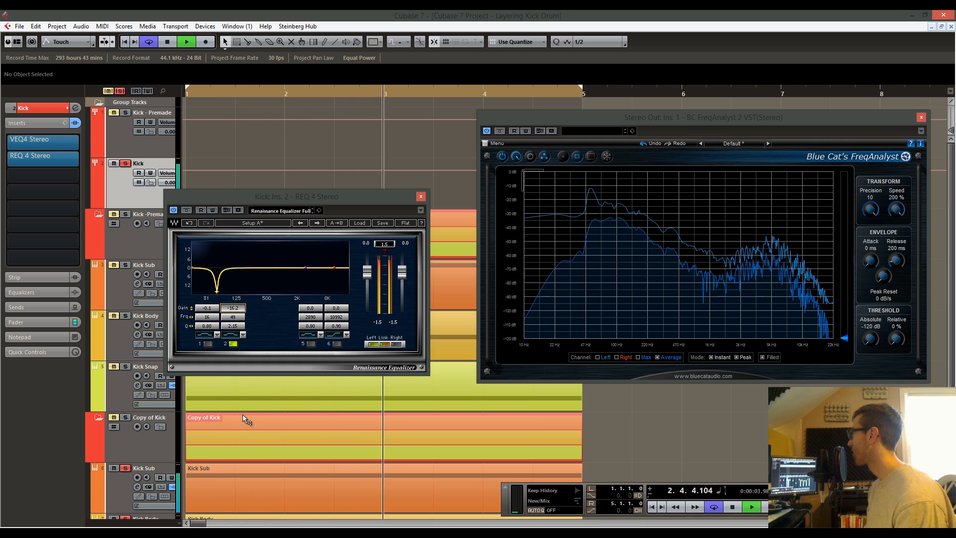
Compare the kick with and without the exaggerated -16.2 dB cut on REQ 4's band 2, leaving the band active.
click(233, 344)
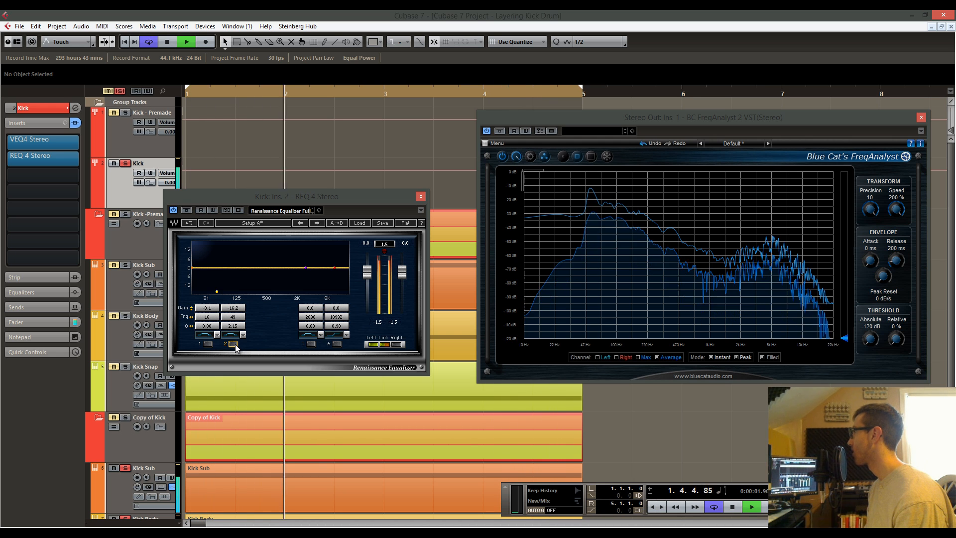
click(233, 344)
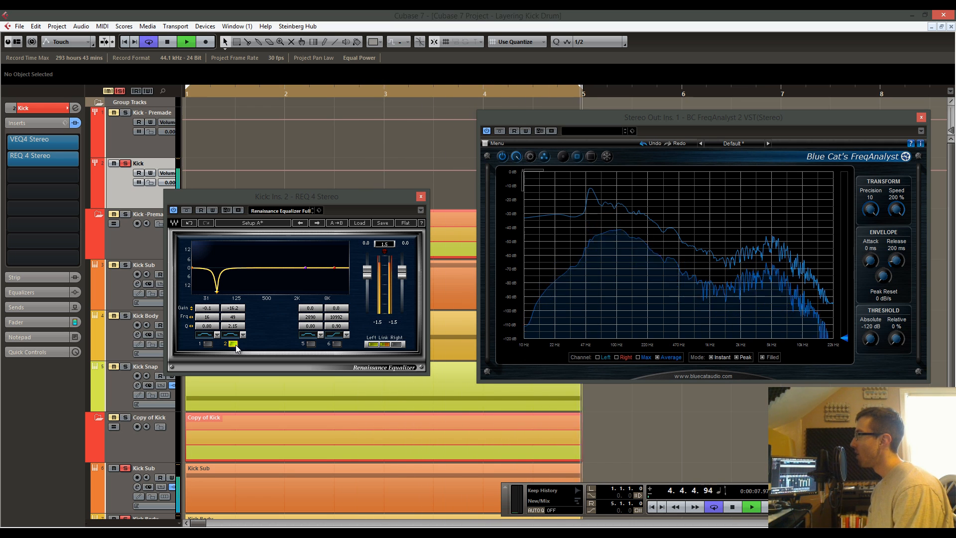
click(233, 344)
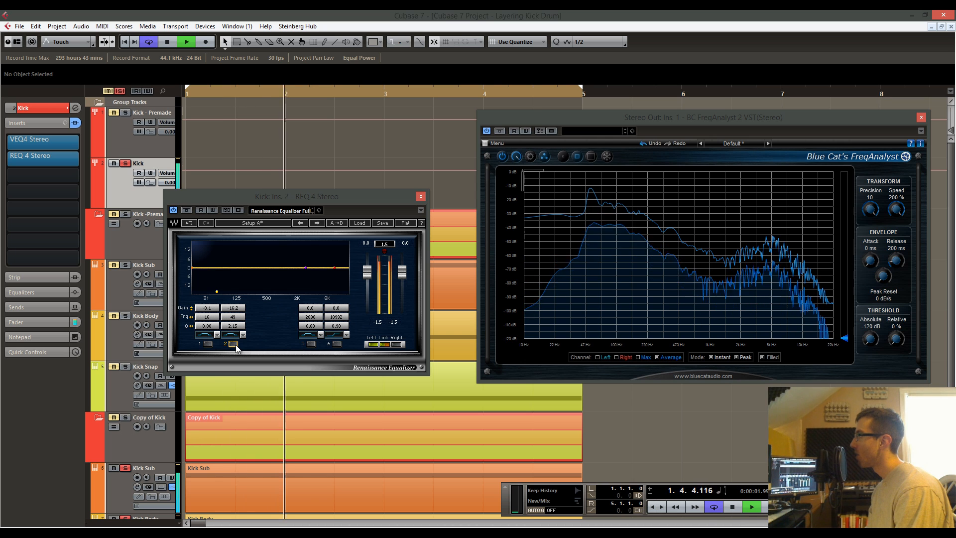
key(space)
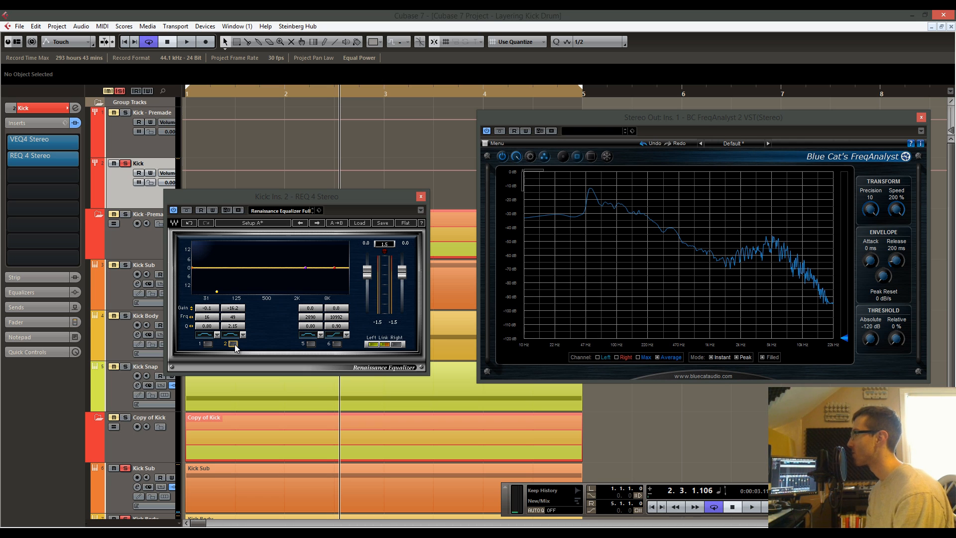
click(233, 344)
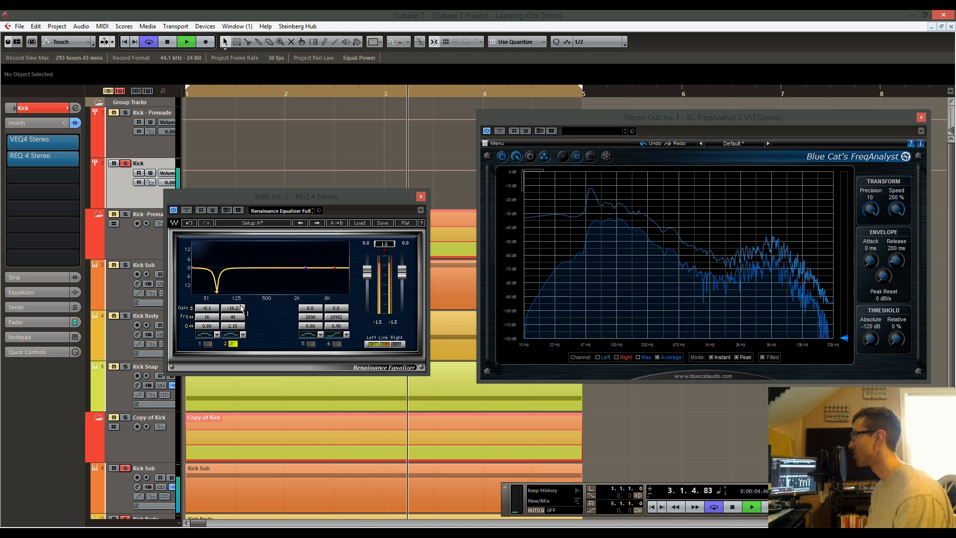
Set the gain of REQ 4's band 2 to -3.3 dB while listening, and close the equalizer window.
drag(240, 307, 240, 277)
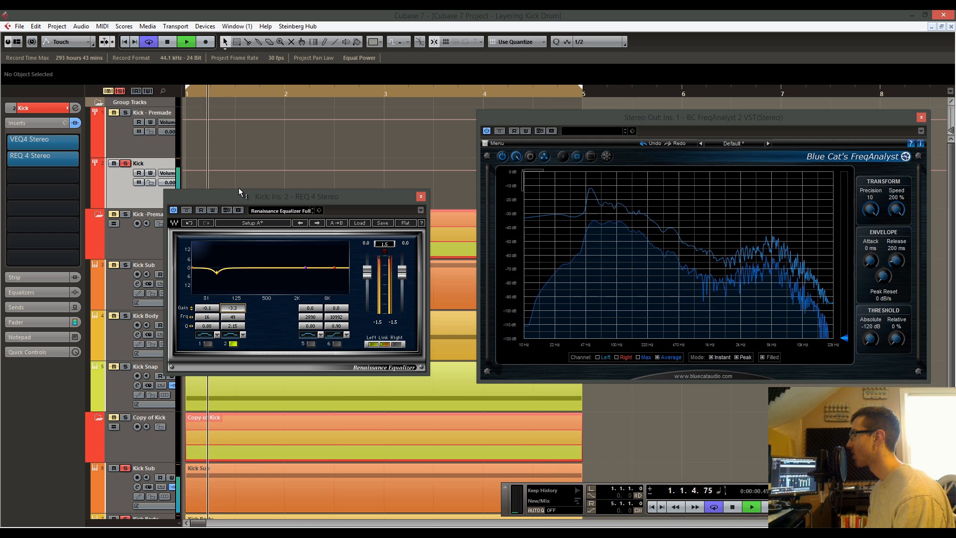
drag(240, 178, 240, 172)
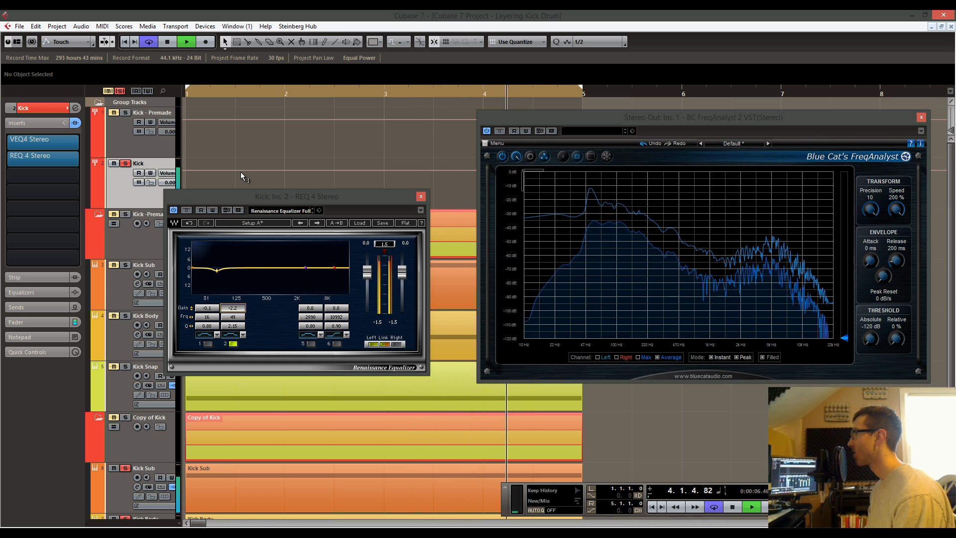
mouse_move(241, 171)
mouse_down()
mouse_move(243, 187)
mouse_move(244, 177)
mouse_up()
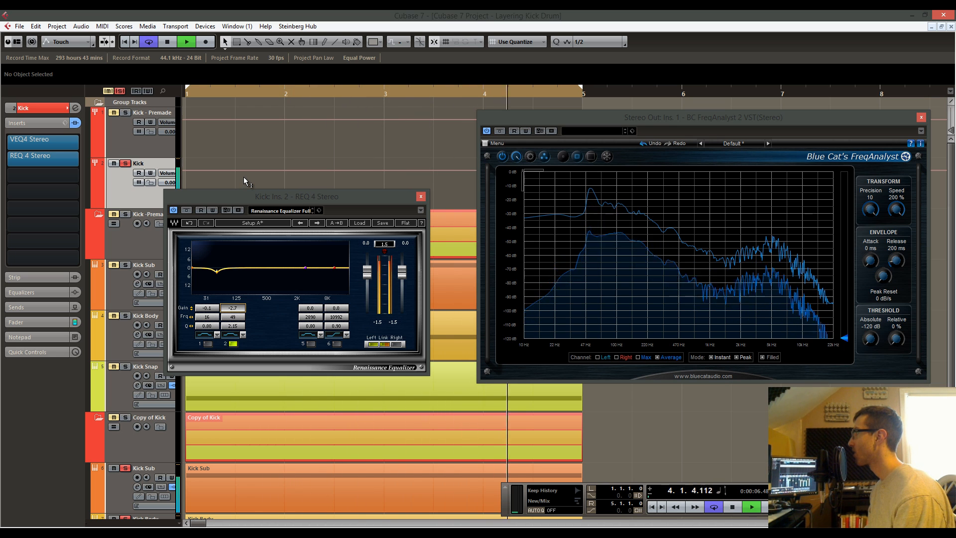
drag(239, 306, 239, 316)
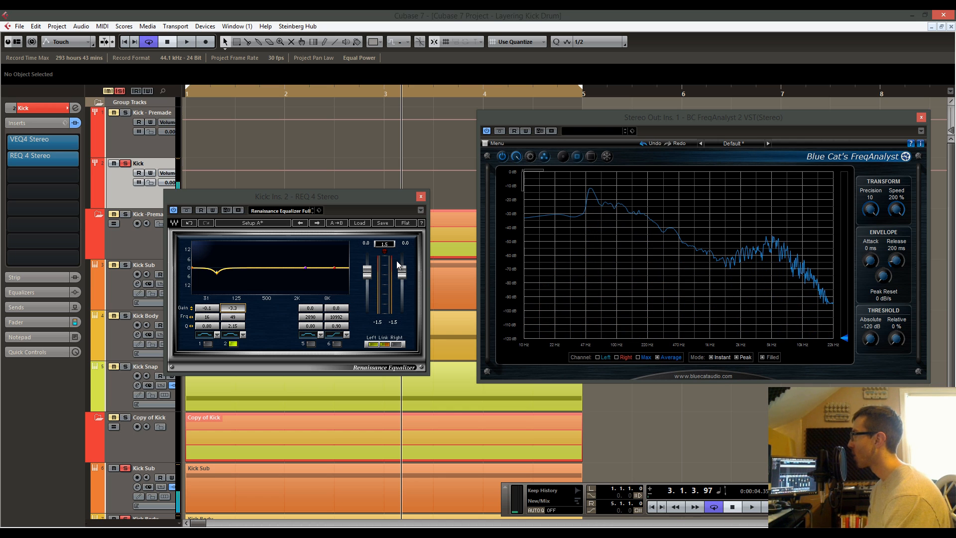
click(421, 196)
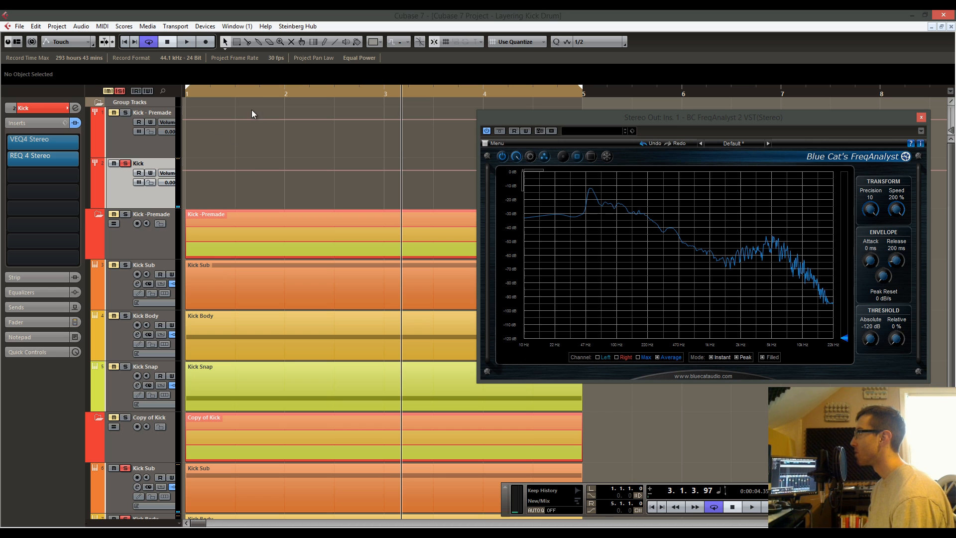
Play the project from the start and load Waves LinEQ Lowband Stereo into the Kick group's third insert slot, placing its window beside the analyzer.
drag(241, 92, 158, 111)
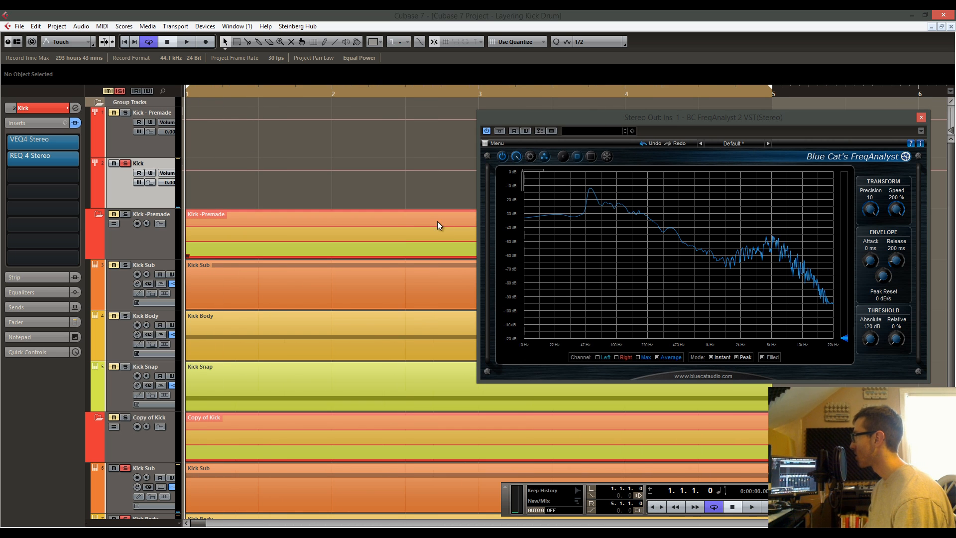
key(space)
click(74, 175)
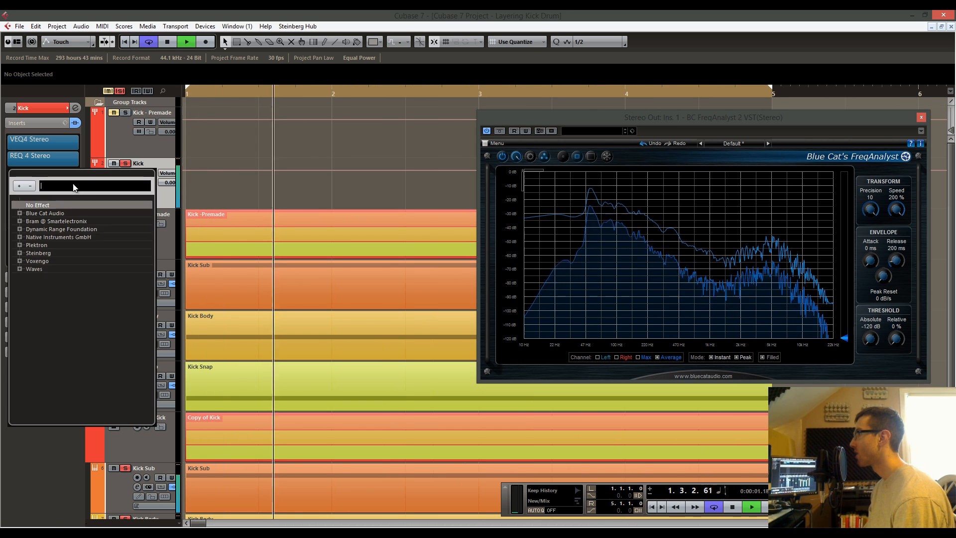
click(20, 269)
click(30, 341)
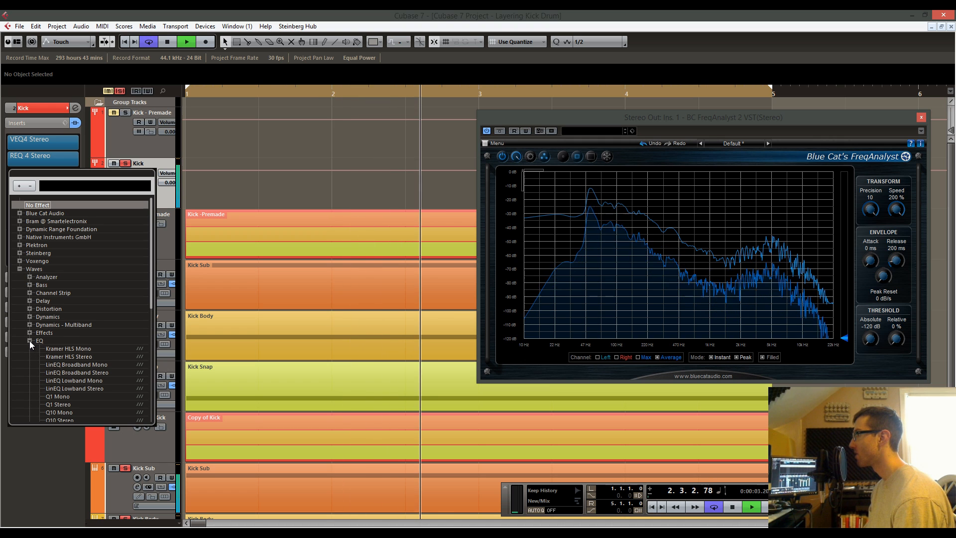
click(70, 387)
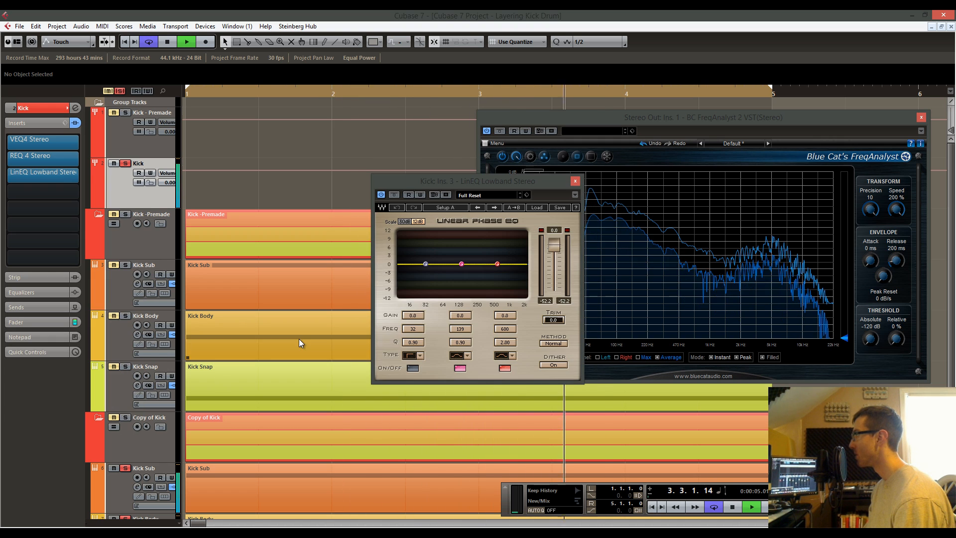
drag(465, 185, 310, 200)
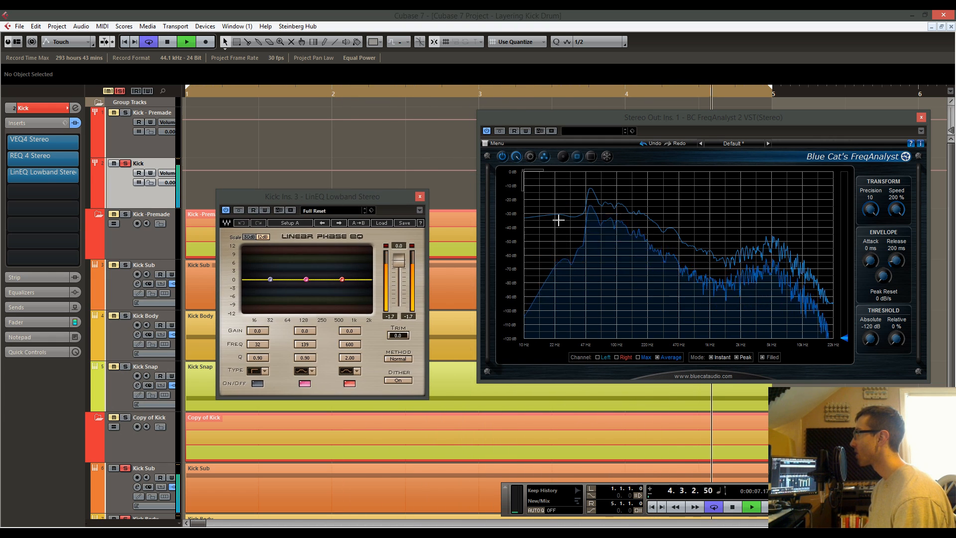
Magnify the analyzer's low range and enable LinEQ Lowband's first band as a low cut at 22 Hz with Q 0.26.
drag(632, 185, 471, 374)
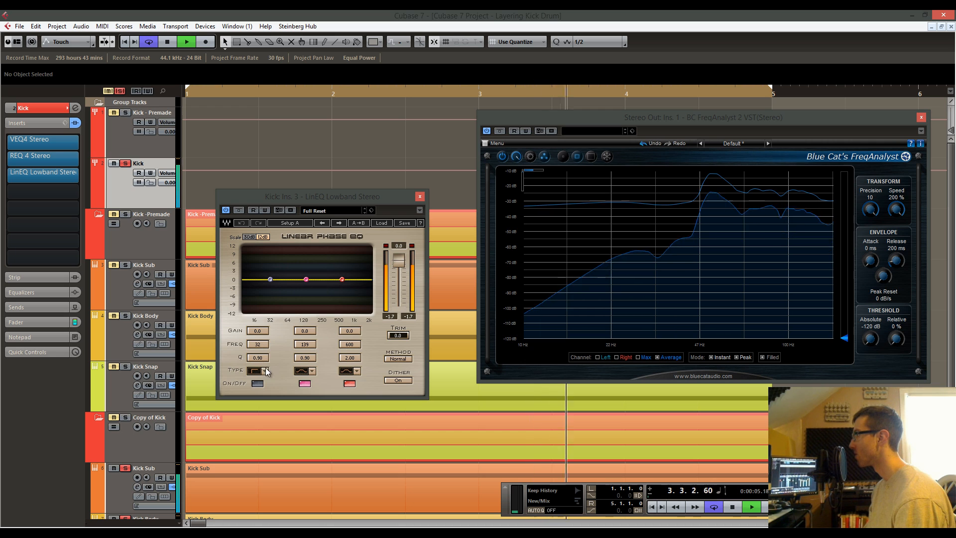
click(258, 383)
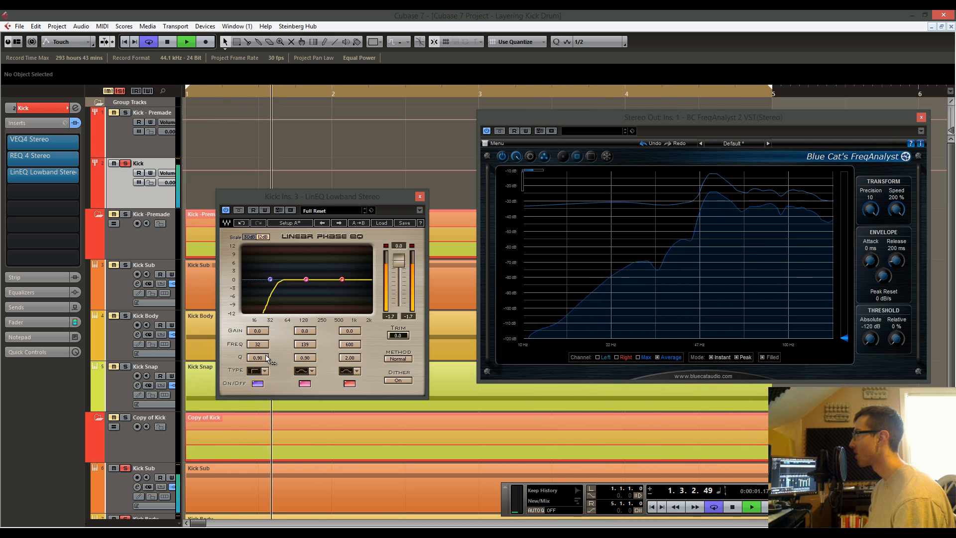
drag(266, 358, 259, 357)
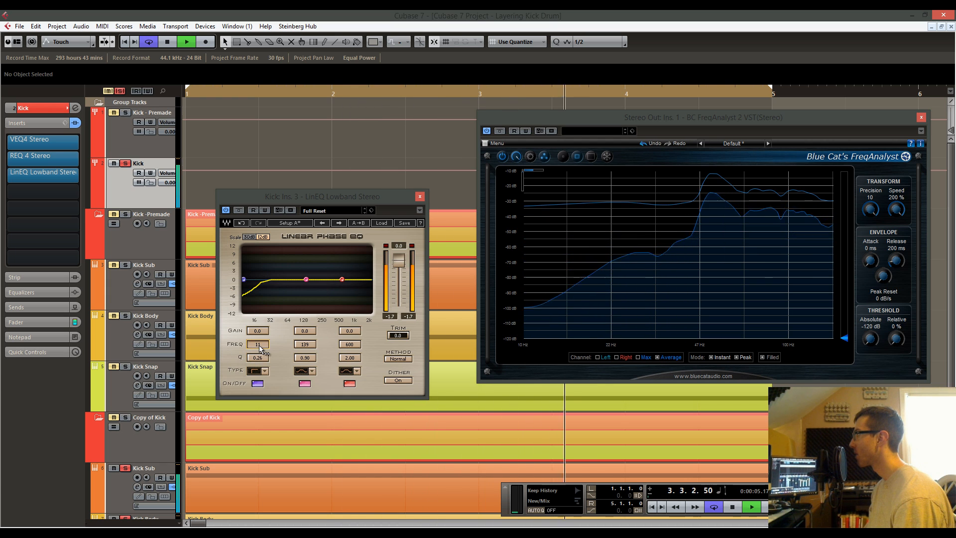
drag(263, 346, 265, 347)
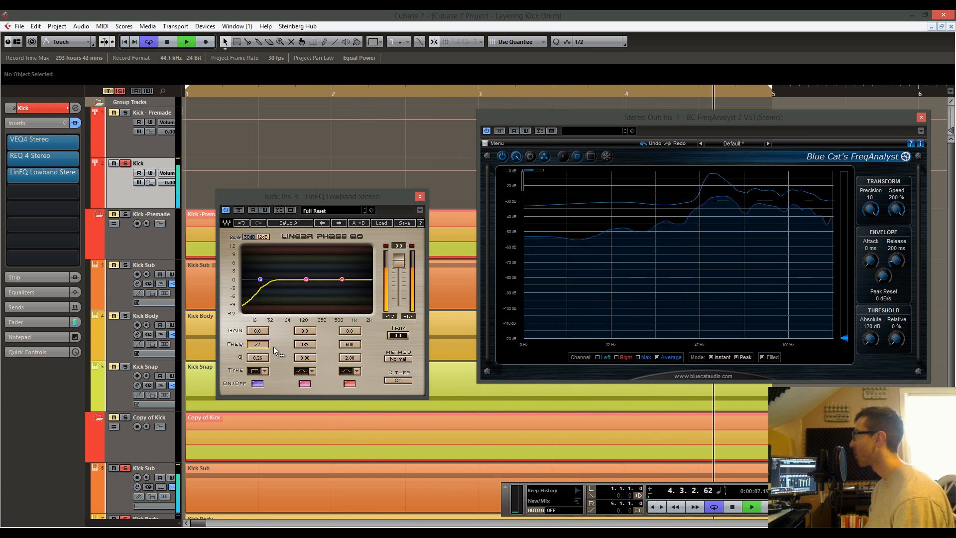
Compare the kick with LinEQ Lowband bypassed and active, leaving it active, and stop playback.
click(239, 210)
click(239, 210)
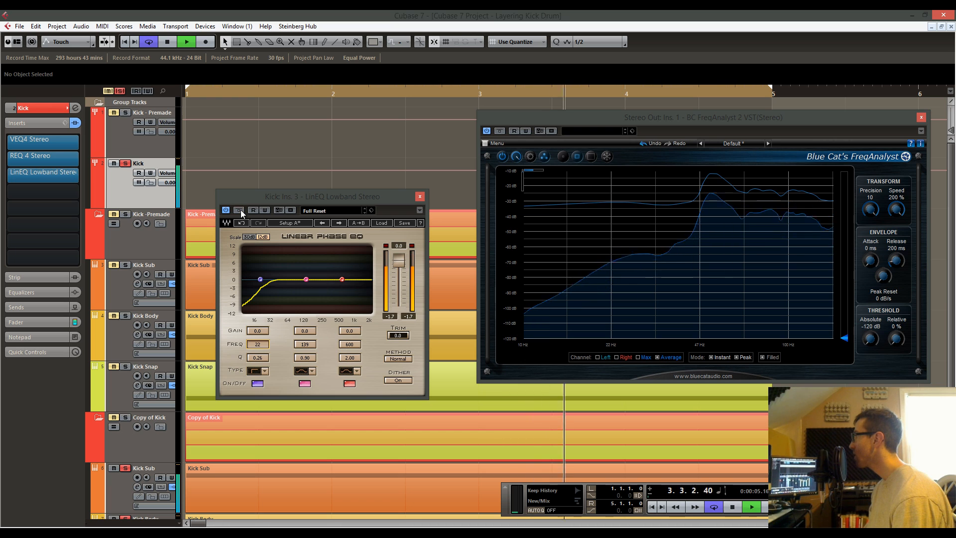
key(space)
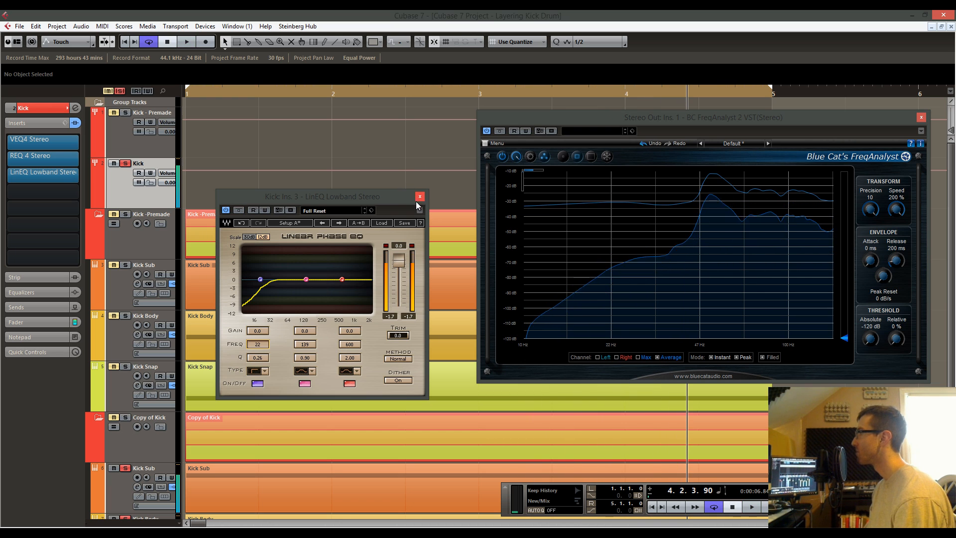
Close the LinEQ Lowband window, and restore FreqAnalyst's full frequency range before closing it.
click(420, 197)
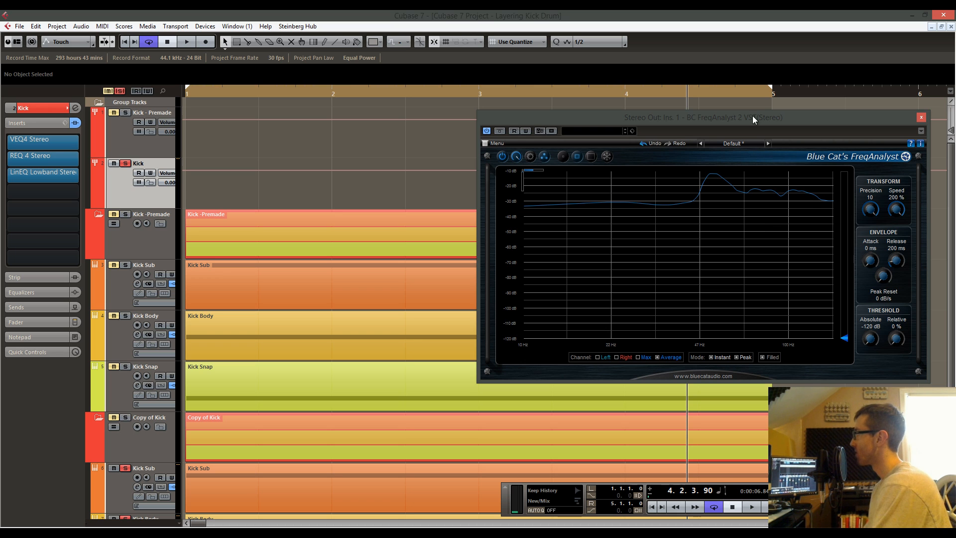
double_click(729, 200)
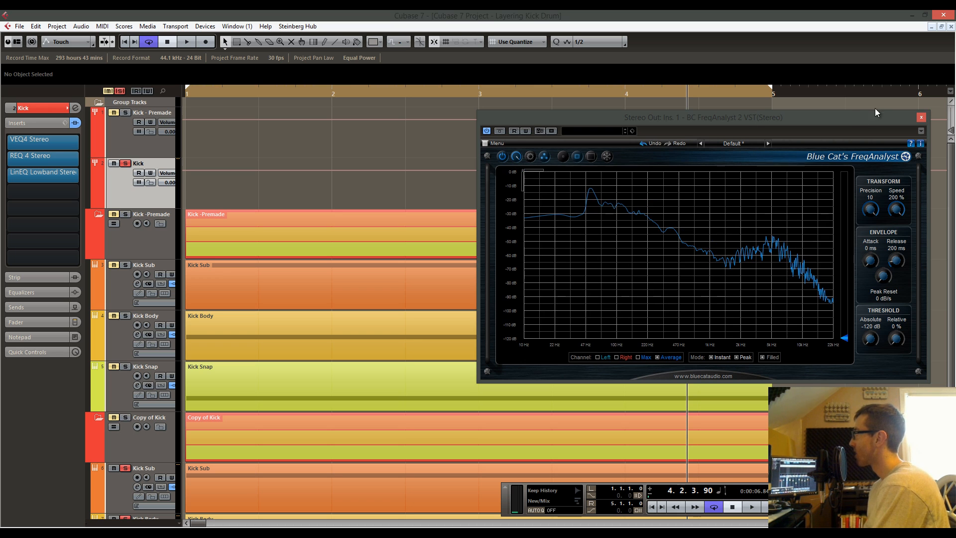
click(922, 118)
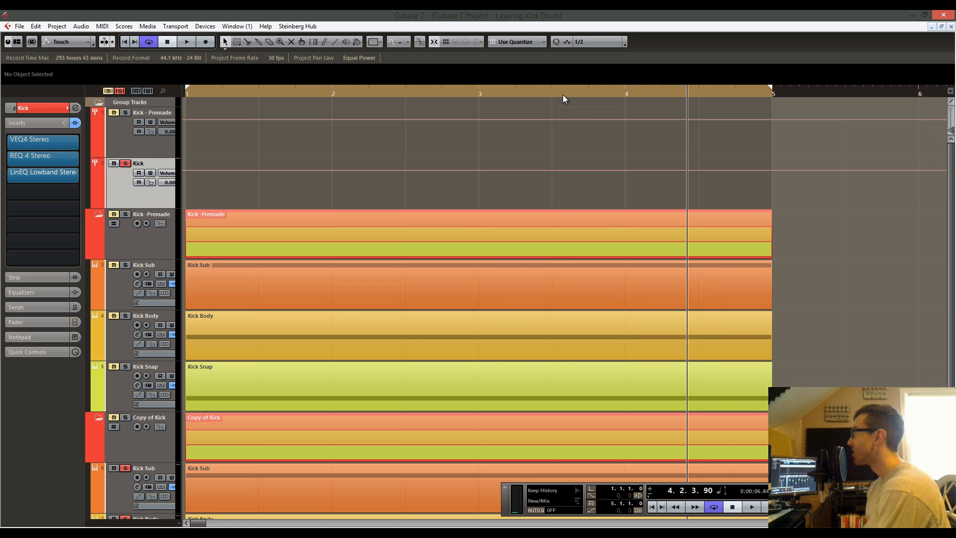
Return to the project start with the timeline zoomed out, and look over the premade and copied kick tracks.
drag(563, 95, 140, 83)
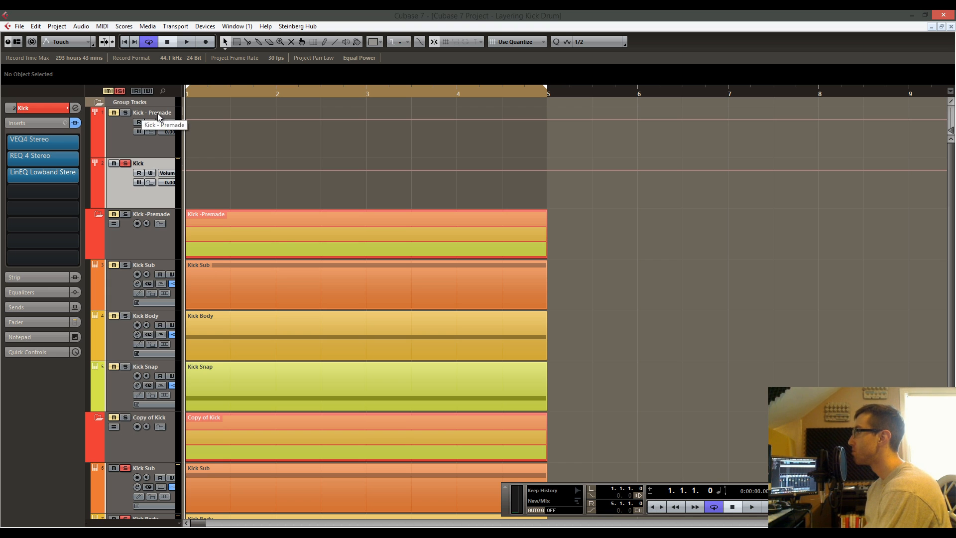
drag(214, 334, 219, 386)
drag(259, 357, 259, 339)
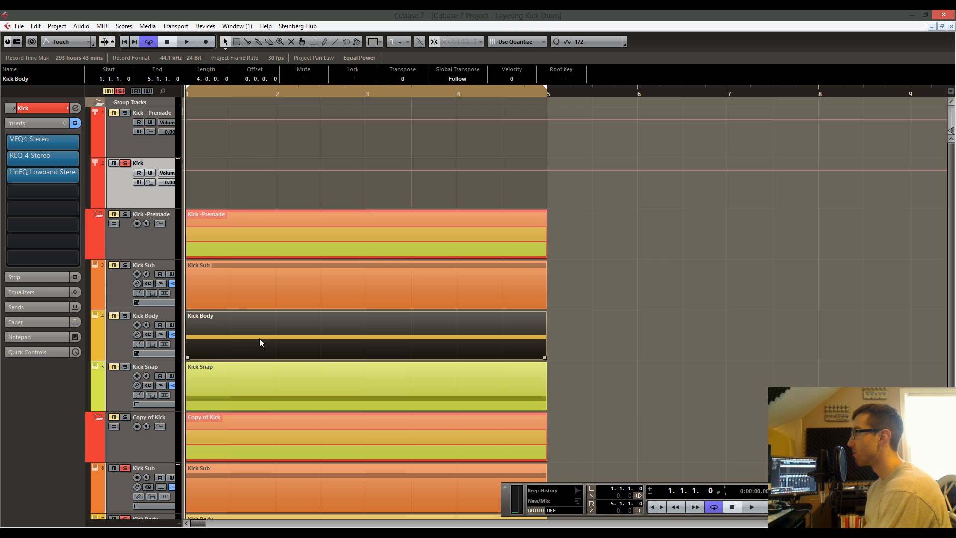
scroll(262, 333, down, 3)
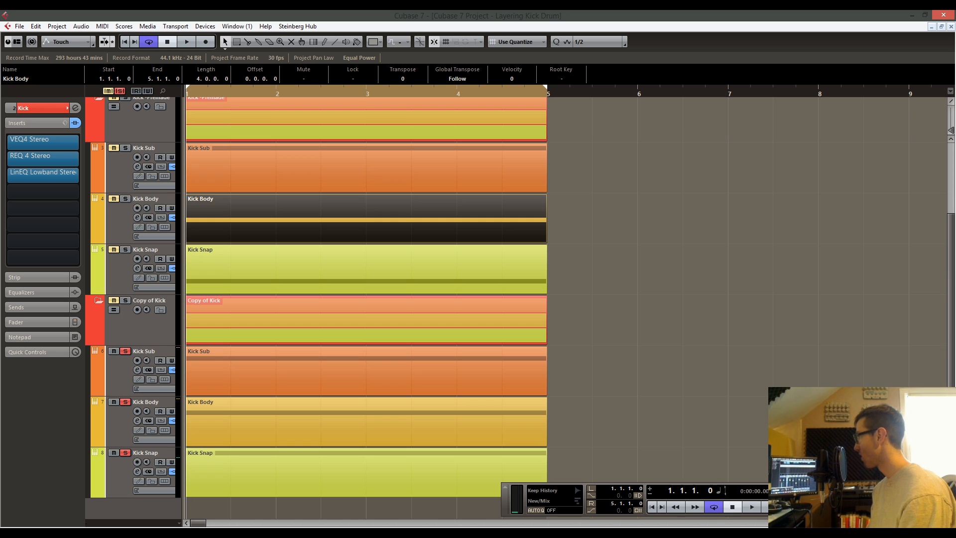
scroll(578, 404, up, 2)
scroll(582, 389, down, 2)
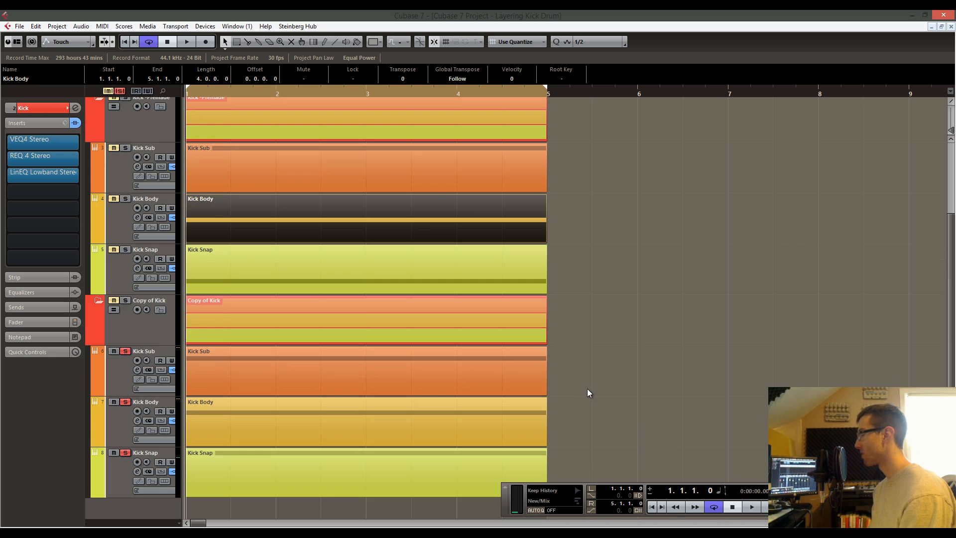
scroll(586, 388, up, 2)
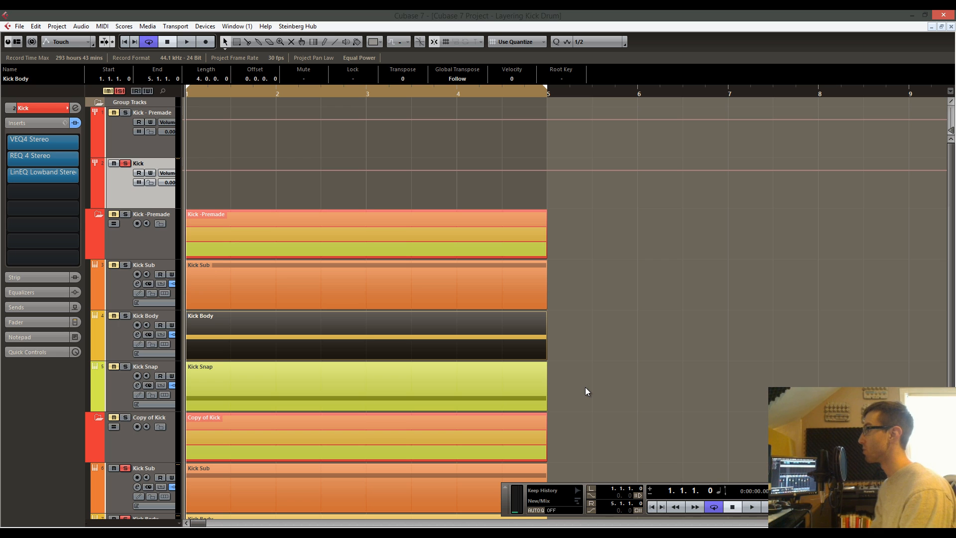
scroll(585, 387, down, 2)
click(584, 387)
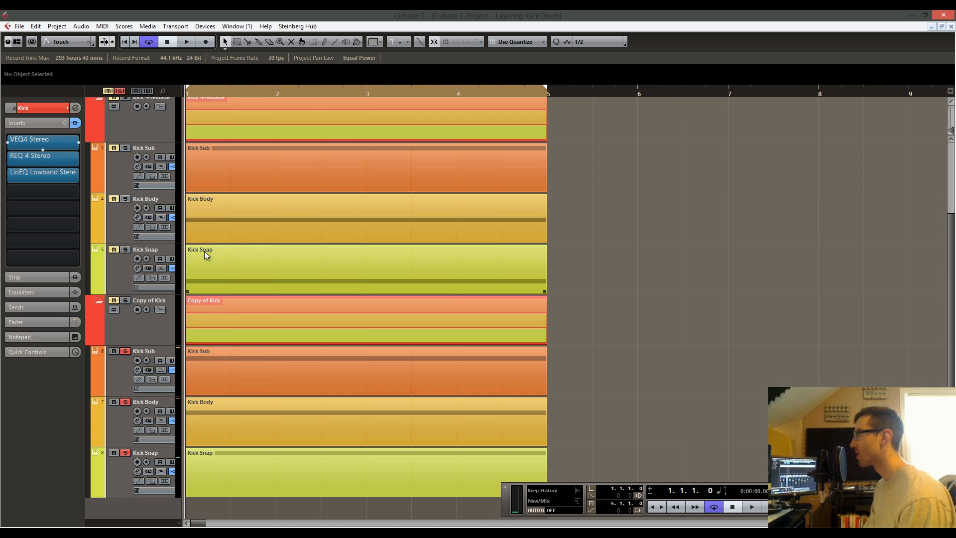
Clear the solo and mute states and solo the Kick - Premade group instead of the Kick group.
scroll(205, 251, up, 3)
click(127, 163)
click(125, 112)
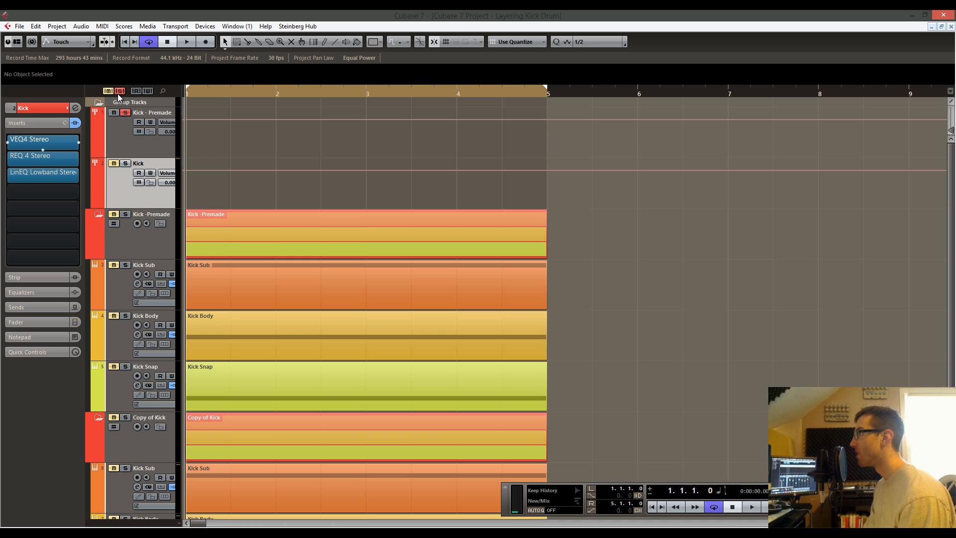
click(117, 94)
click(109, 93)
click(128, 112)
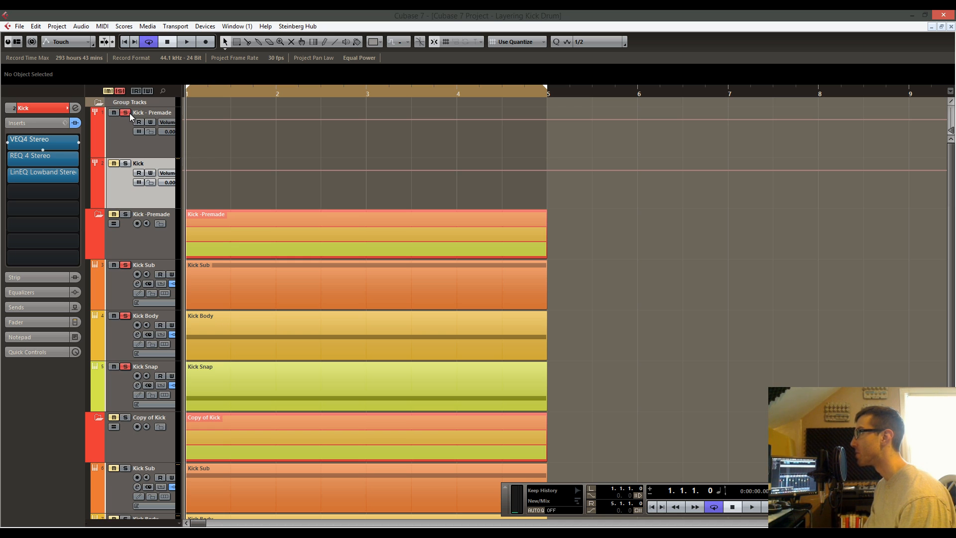
Play the project and compare the Kick - Premade and Kick groups by alternating solo, watching FreqAnalyst and s(M)exoscope.
key(space)
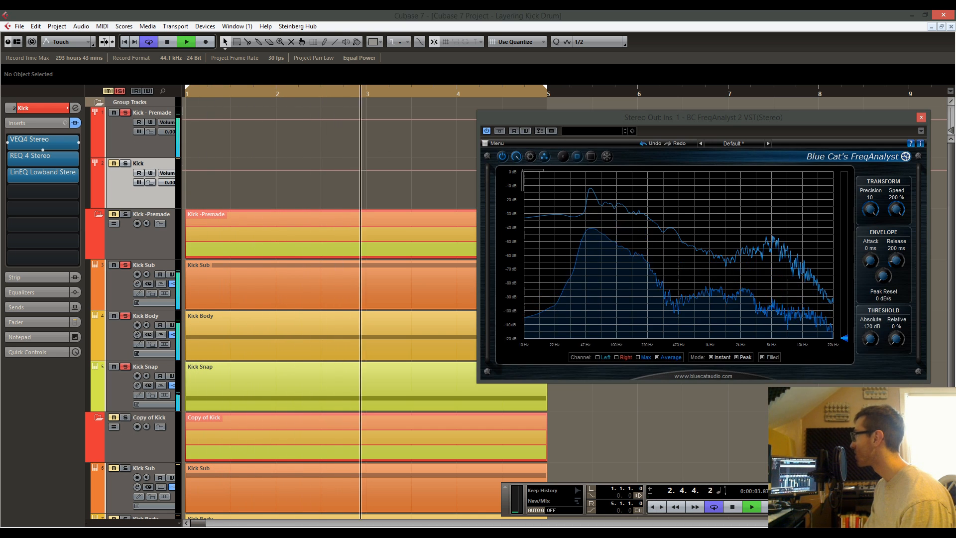
drag(751, 310, 781, 324)
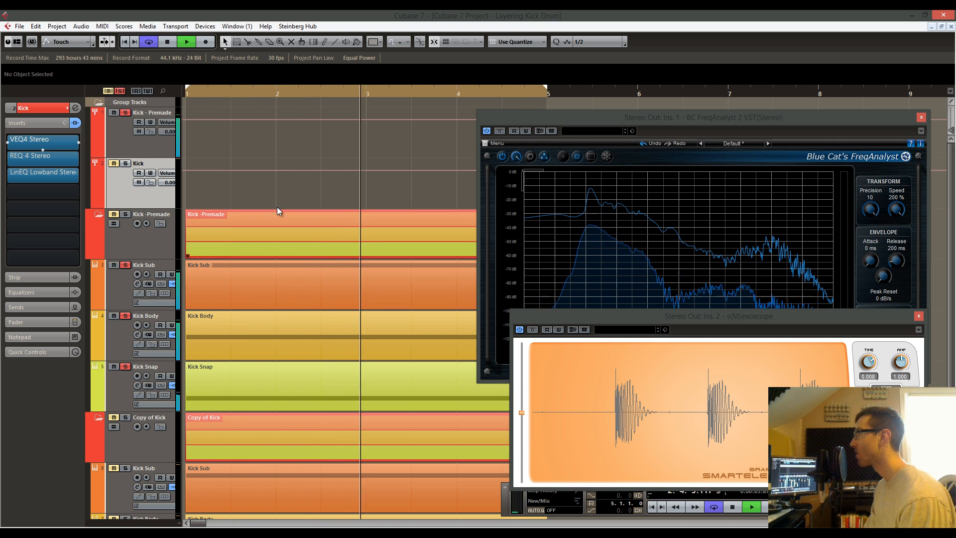
click(125, 113)
click(126, 164)
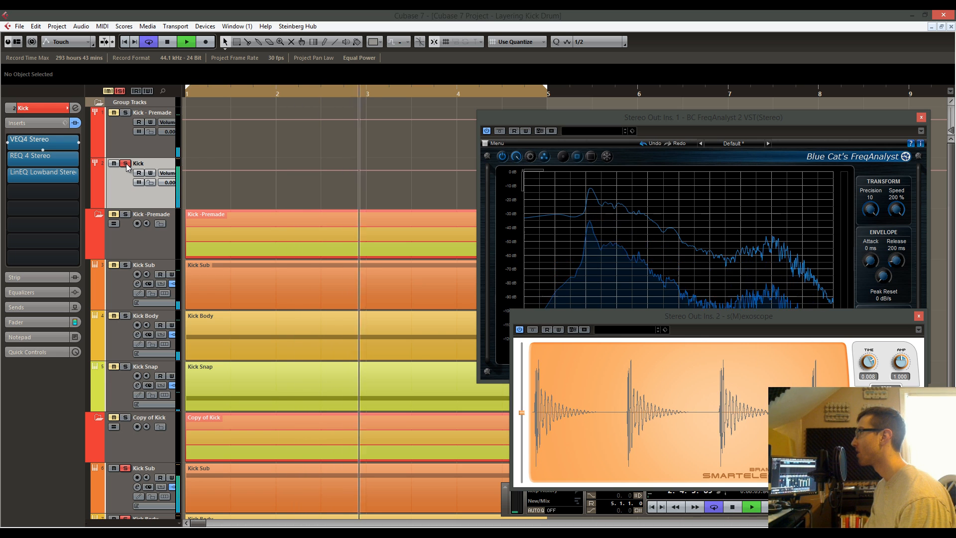
click(125, 164)
click(125, 113)
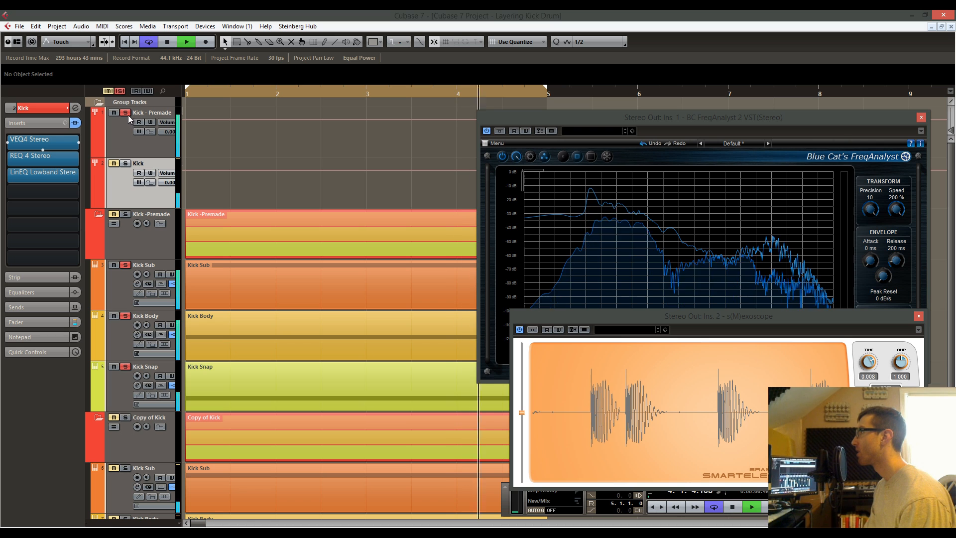
Solo the Kick group in place of Kick - Premade, play it briefly and stop playback.
click(126, 113)
key(space)
click(126, 164)
key(space)
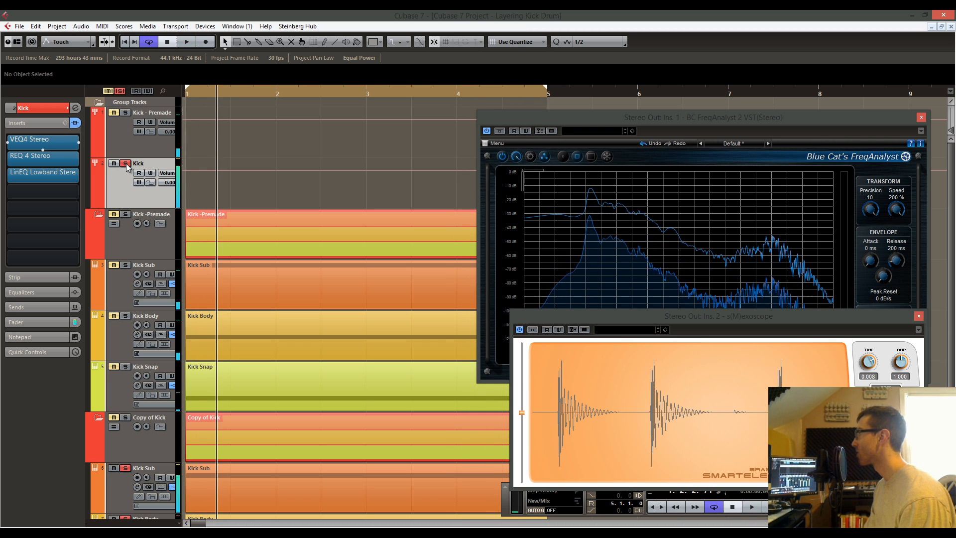
key(space)
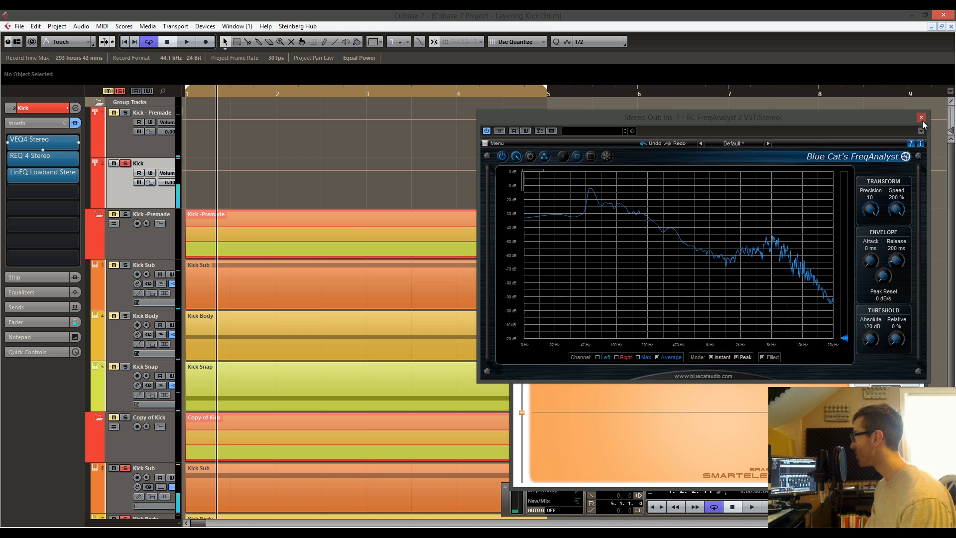